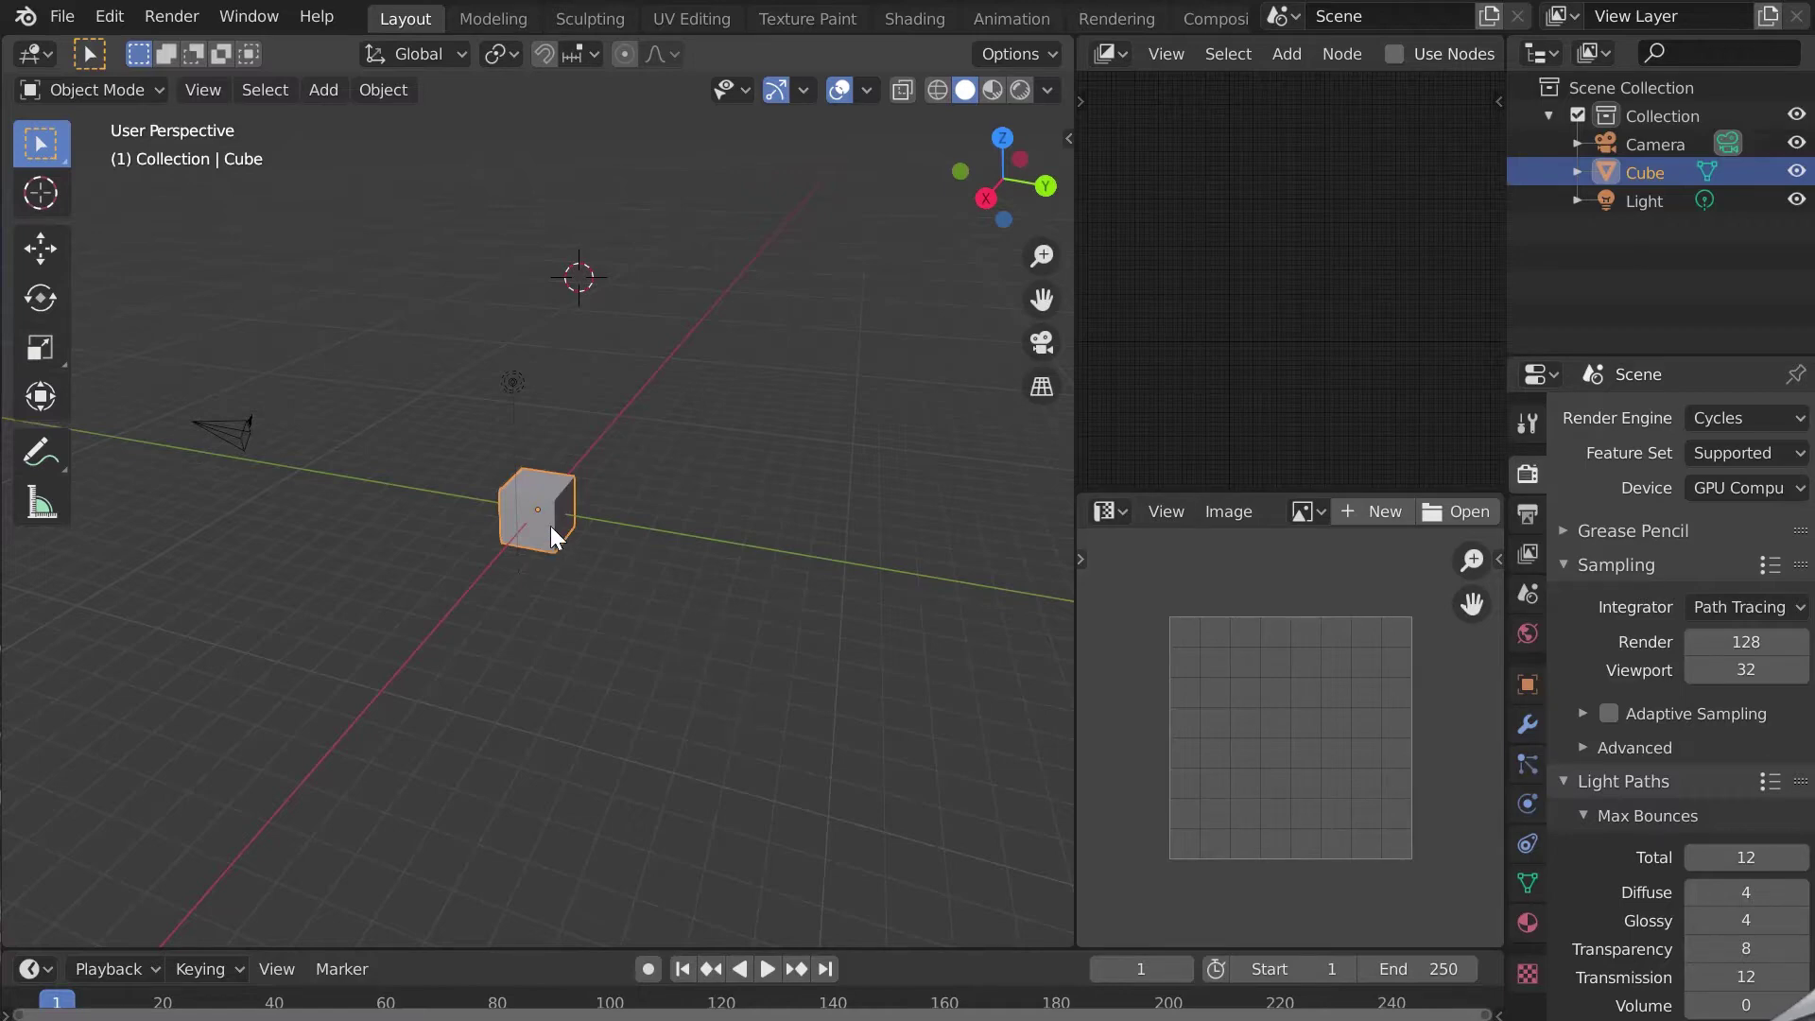
Add the Hyundai Kona from the SUV category of the Transportation add-on to the scene
key("n")
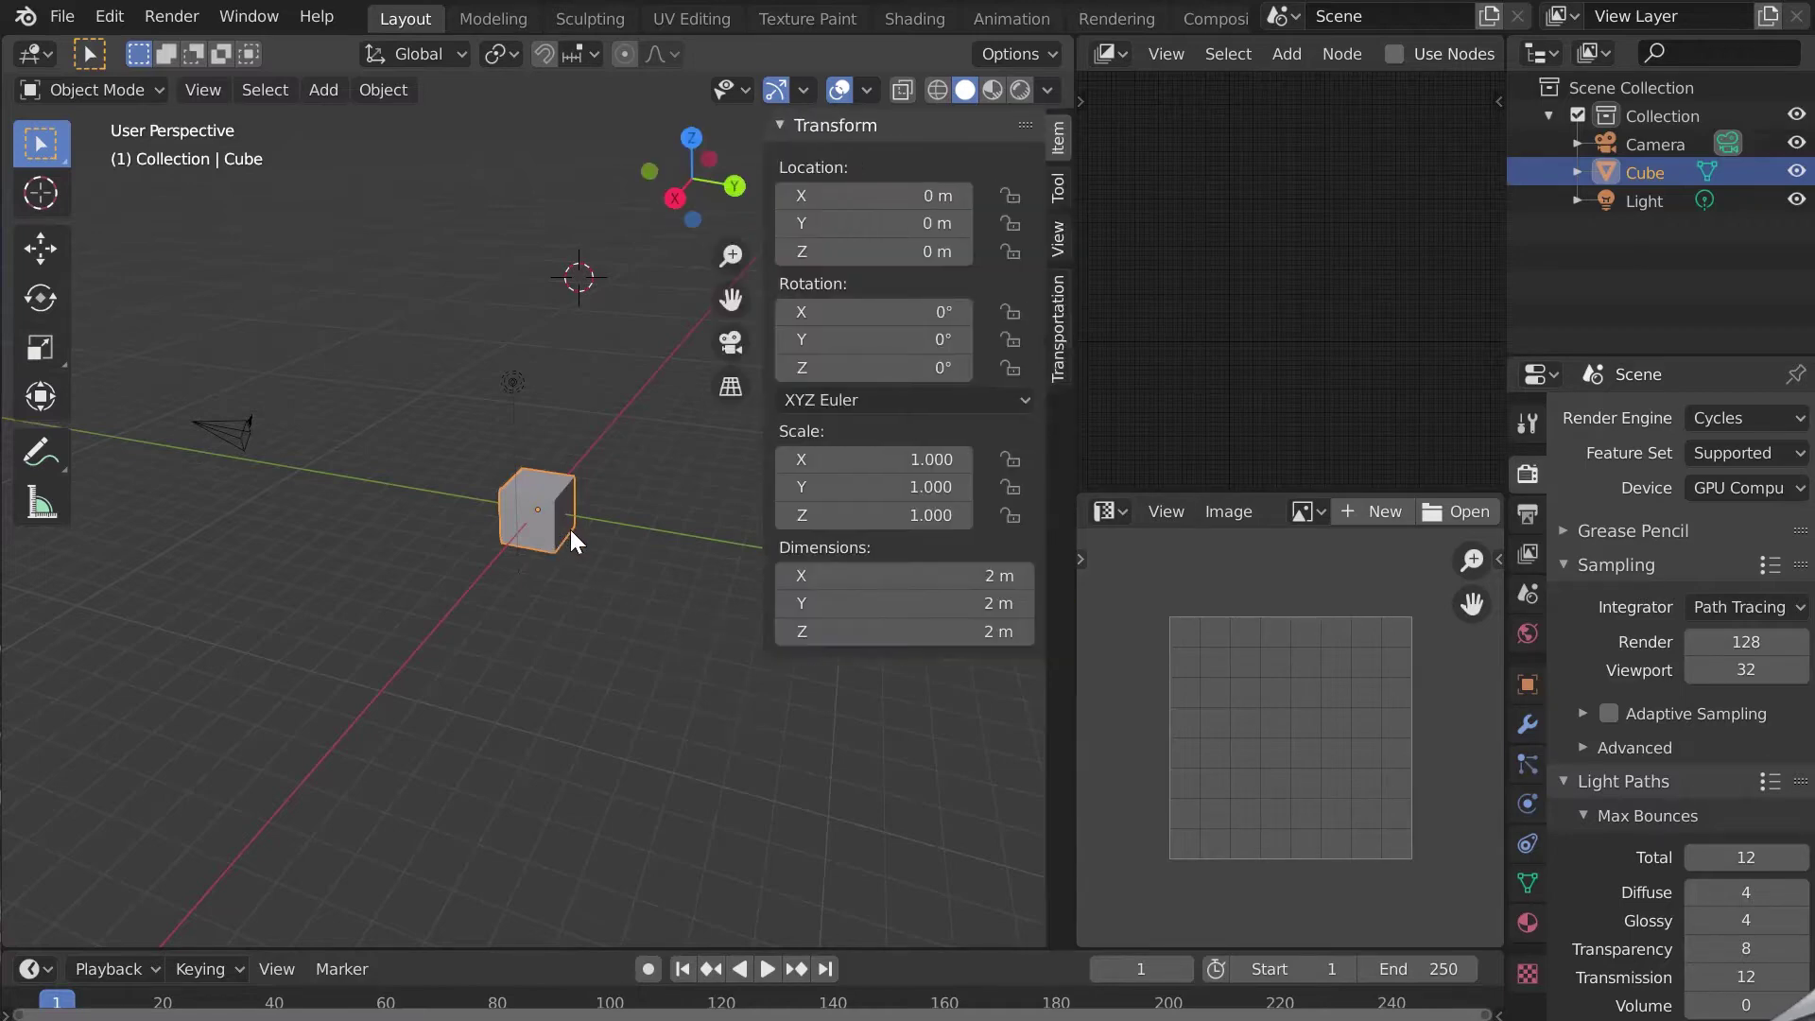
left_click(1056, 343)
left_click(841, 176)
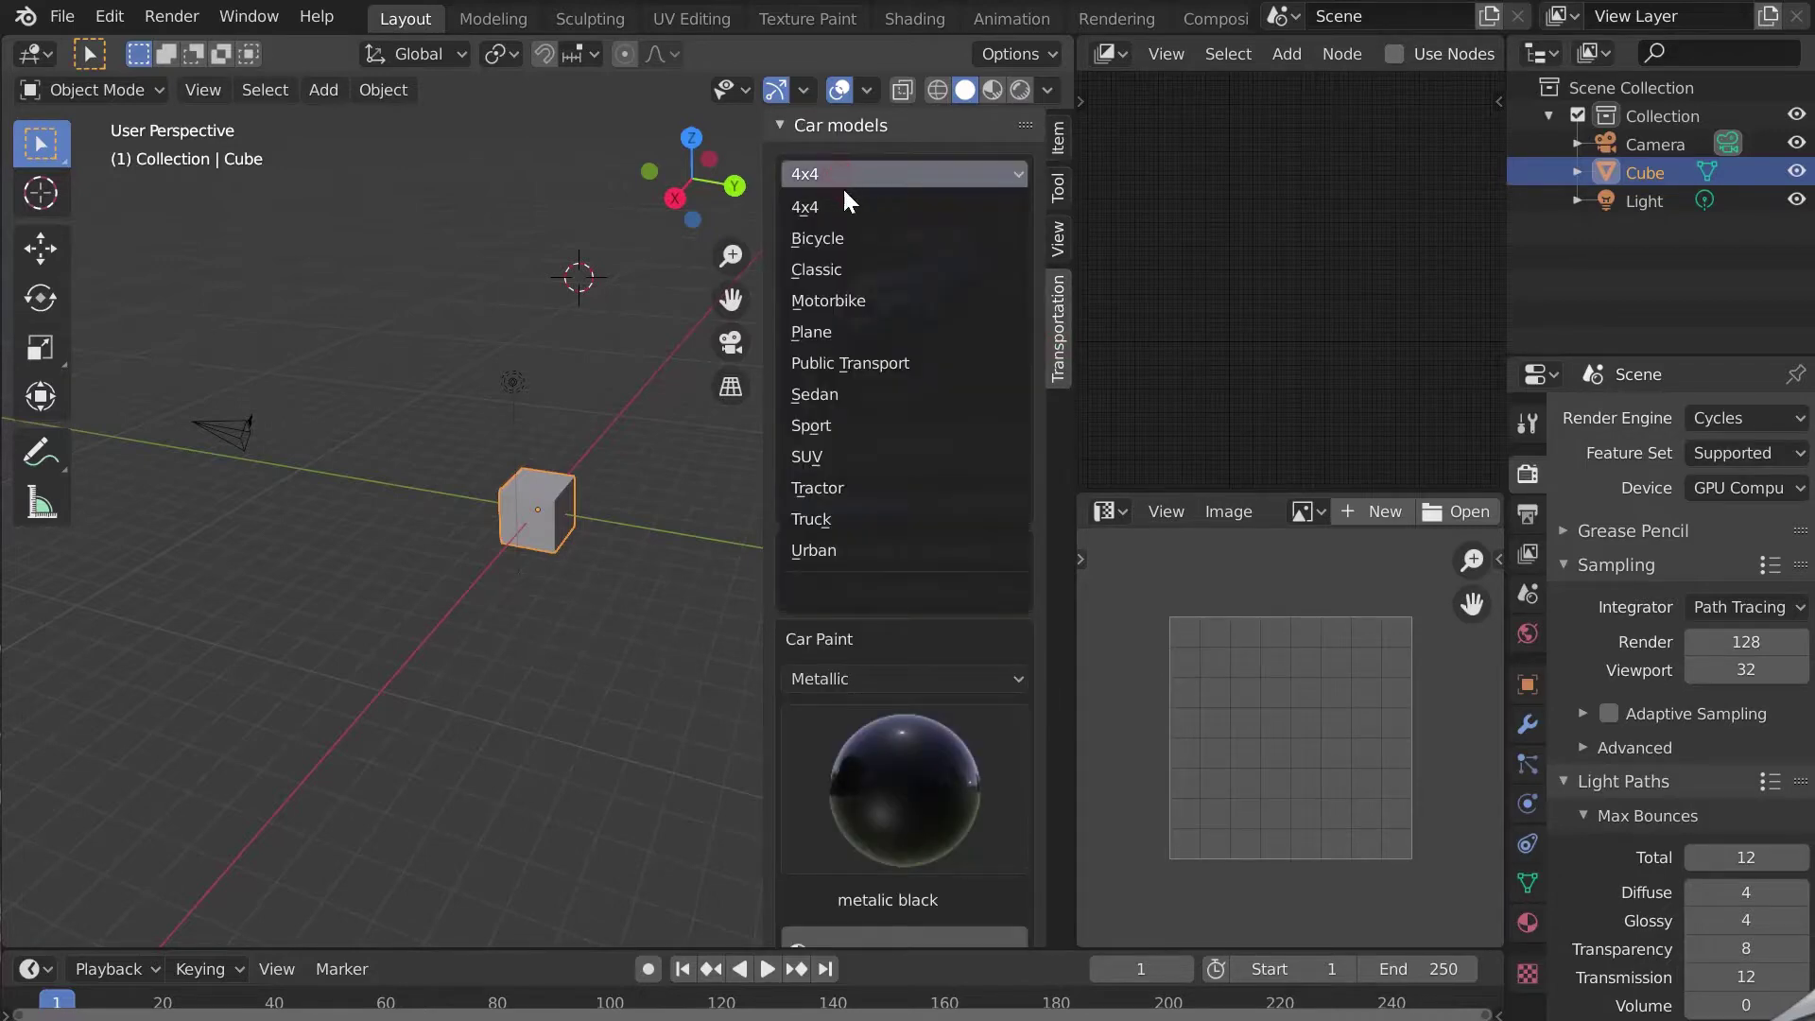
left_click(846, 456)
left_click(877, 289)
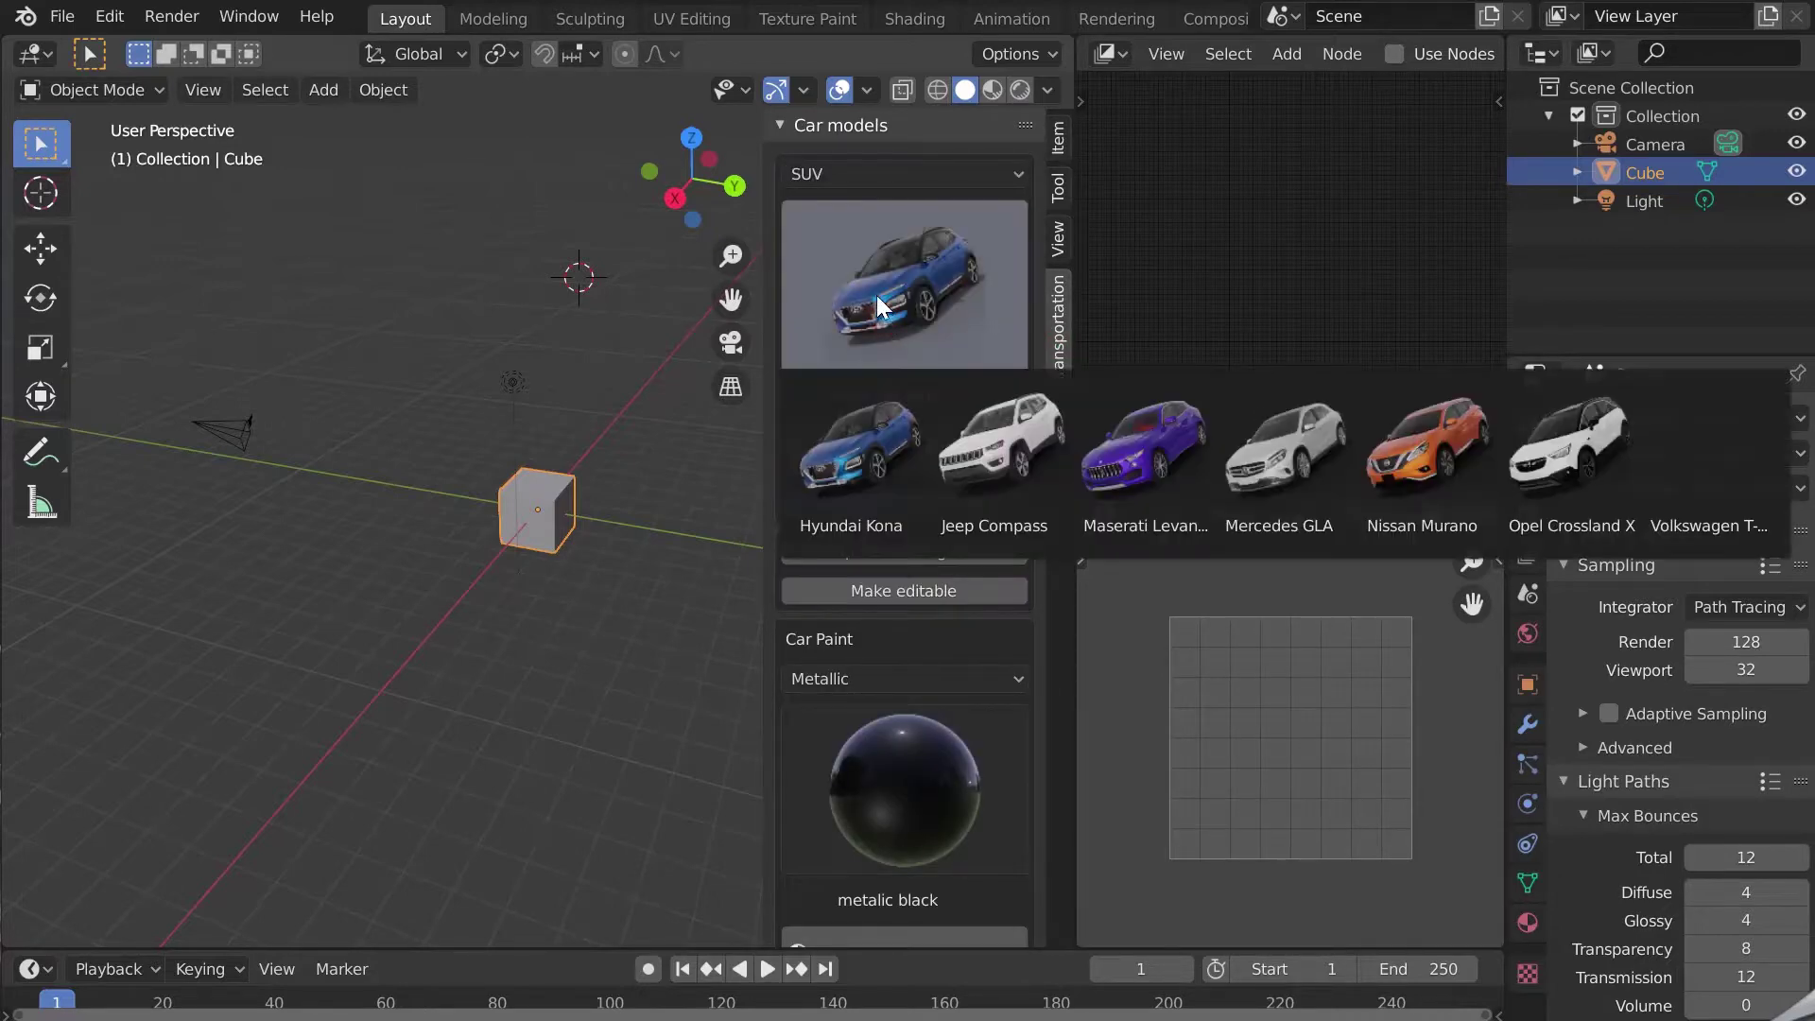
left_click(843, 438)
left_click(854, 444)
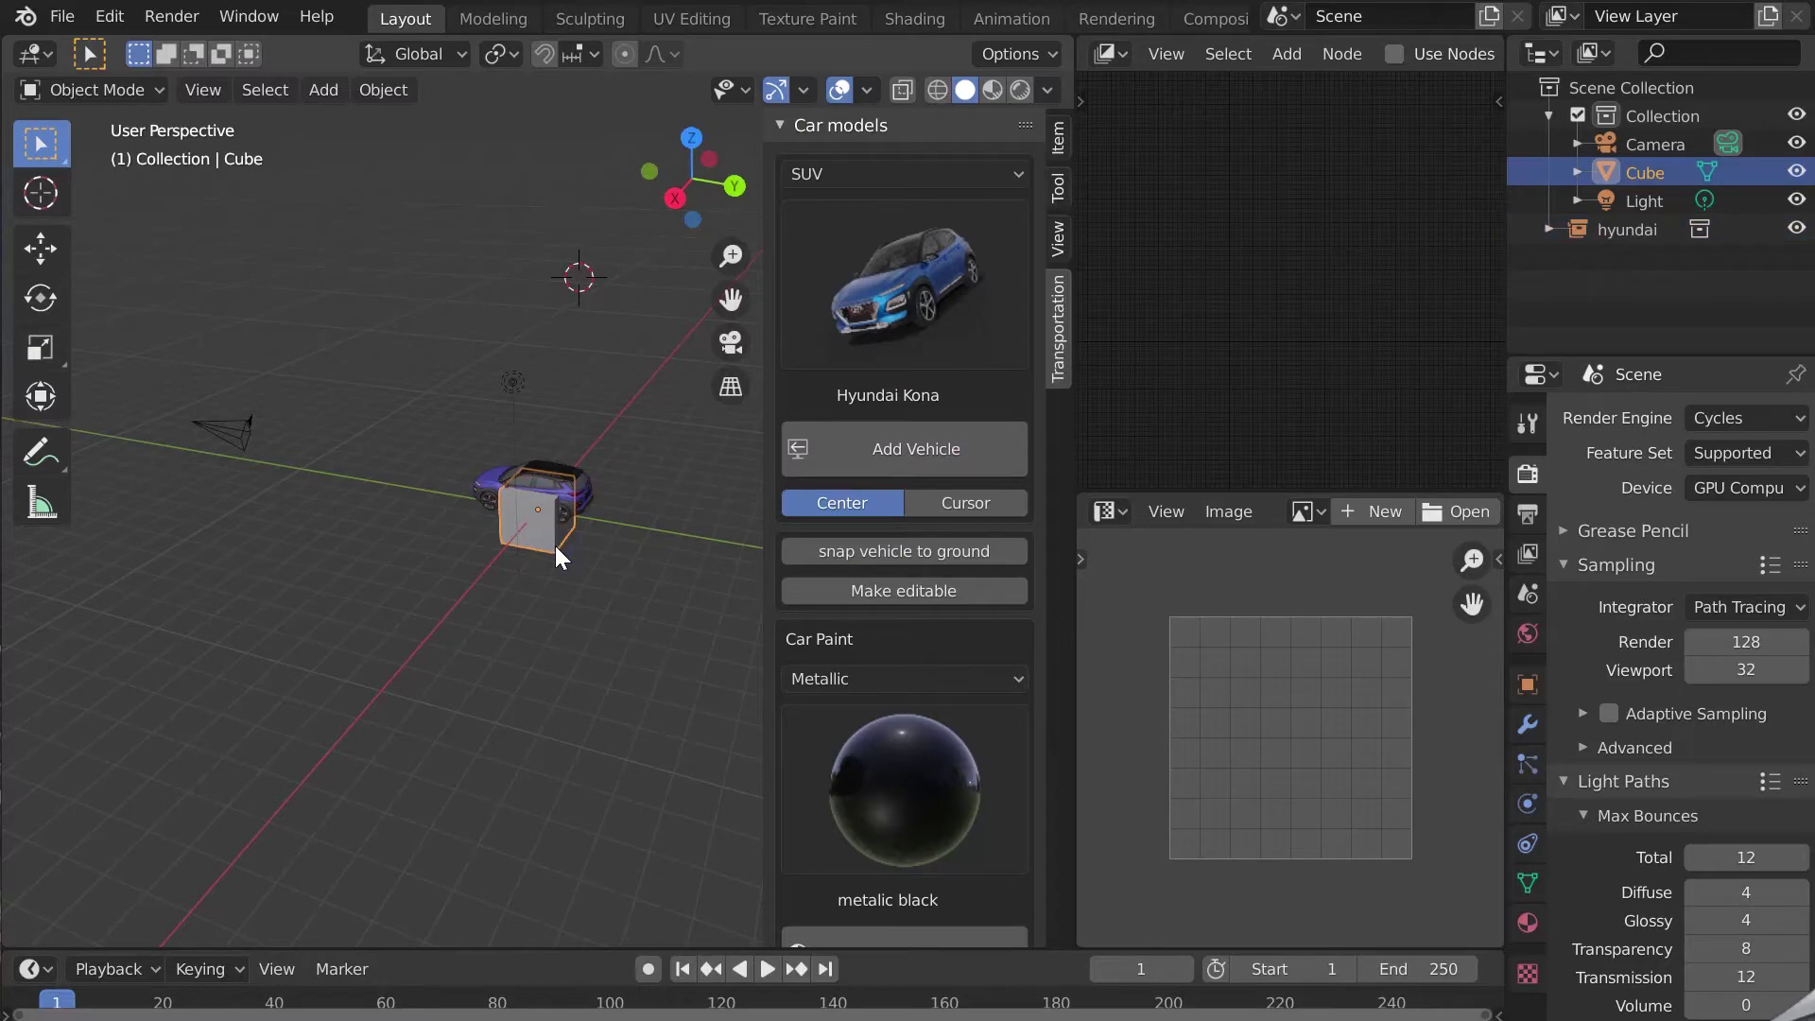
Delete the default cube and light, and look at the car through the camera
key("Delete")
left_click(518, 382)
key("Delete")
middle_click_drag(526, 386, 512, 467)
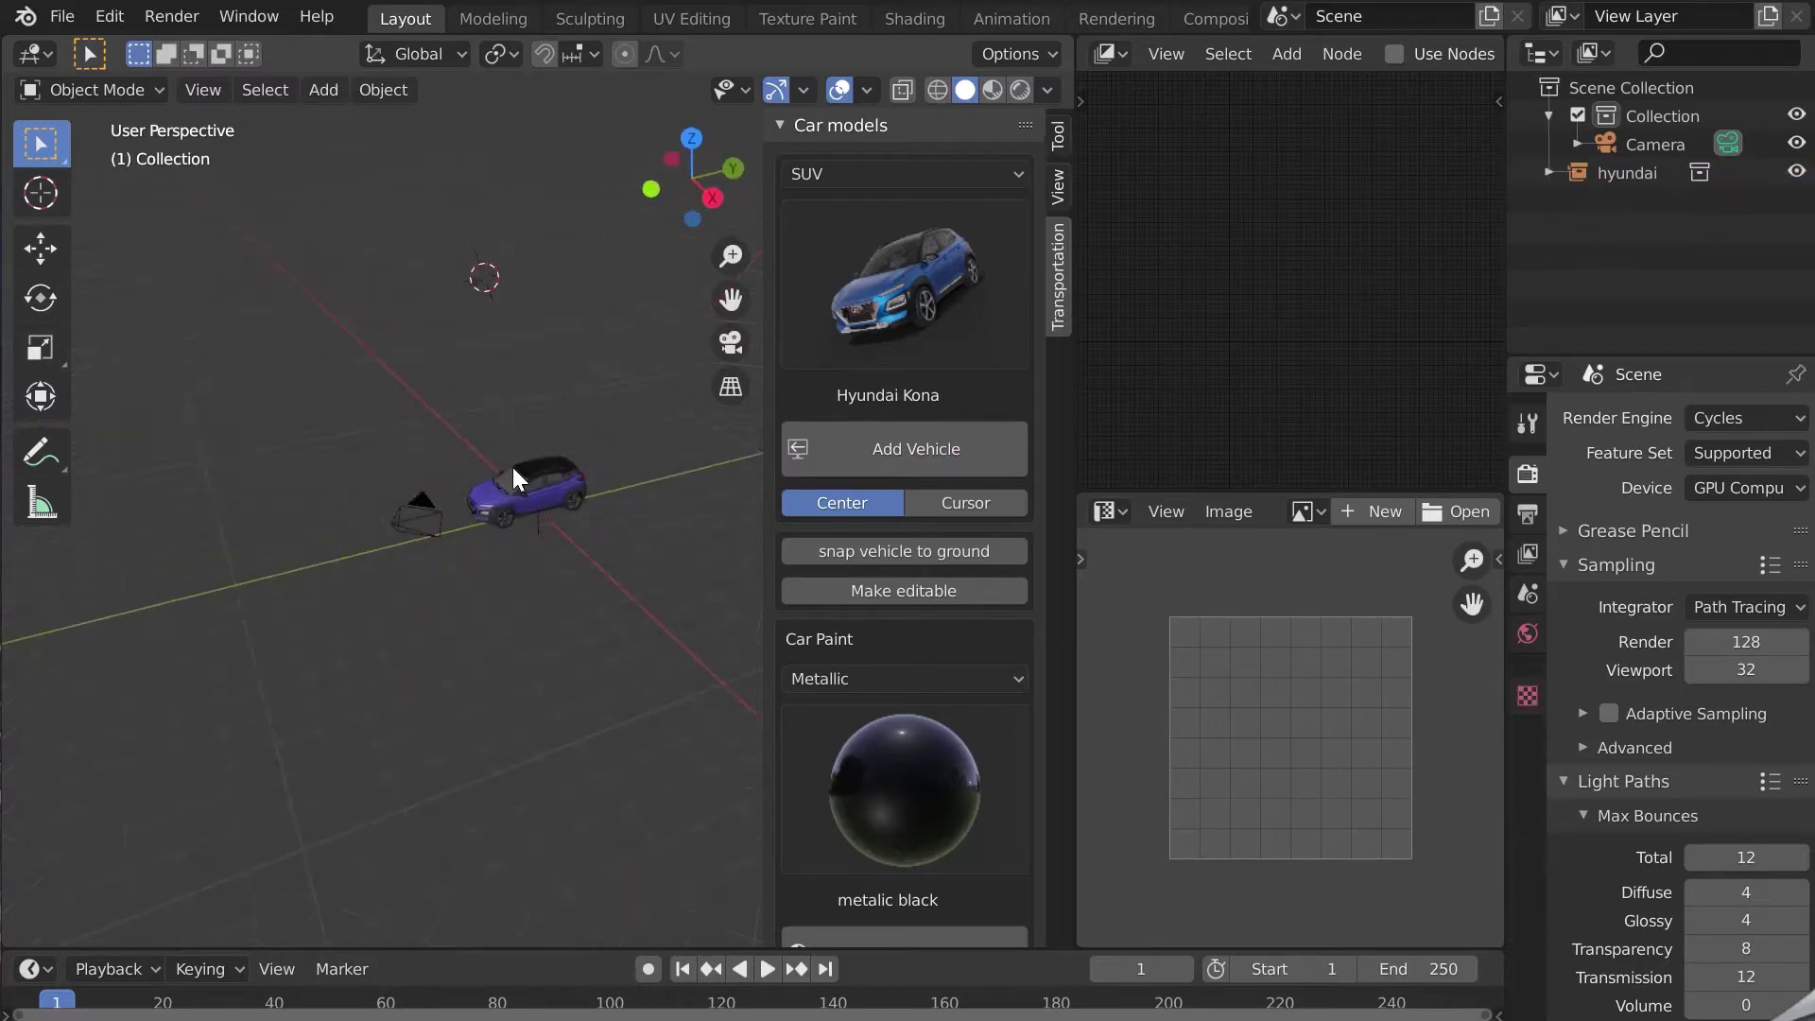
key("KP_0")
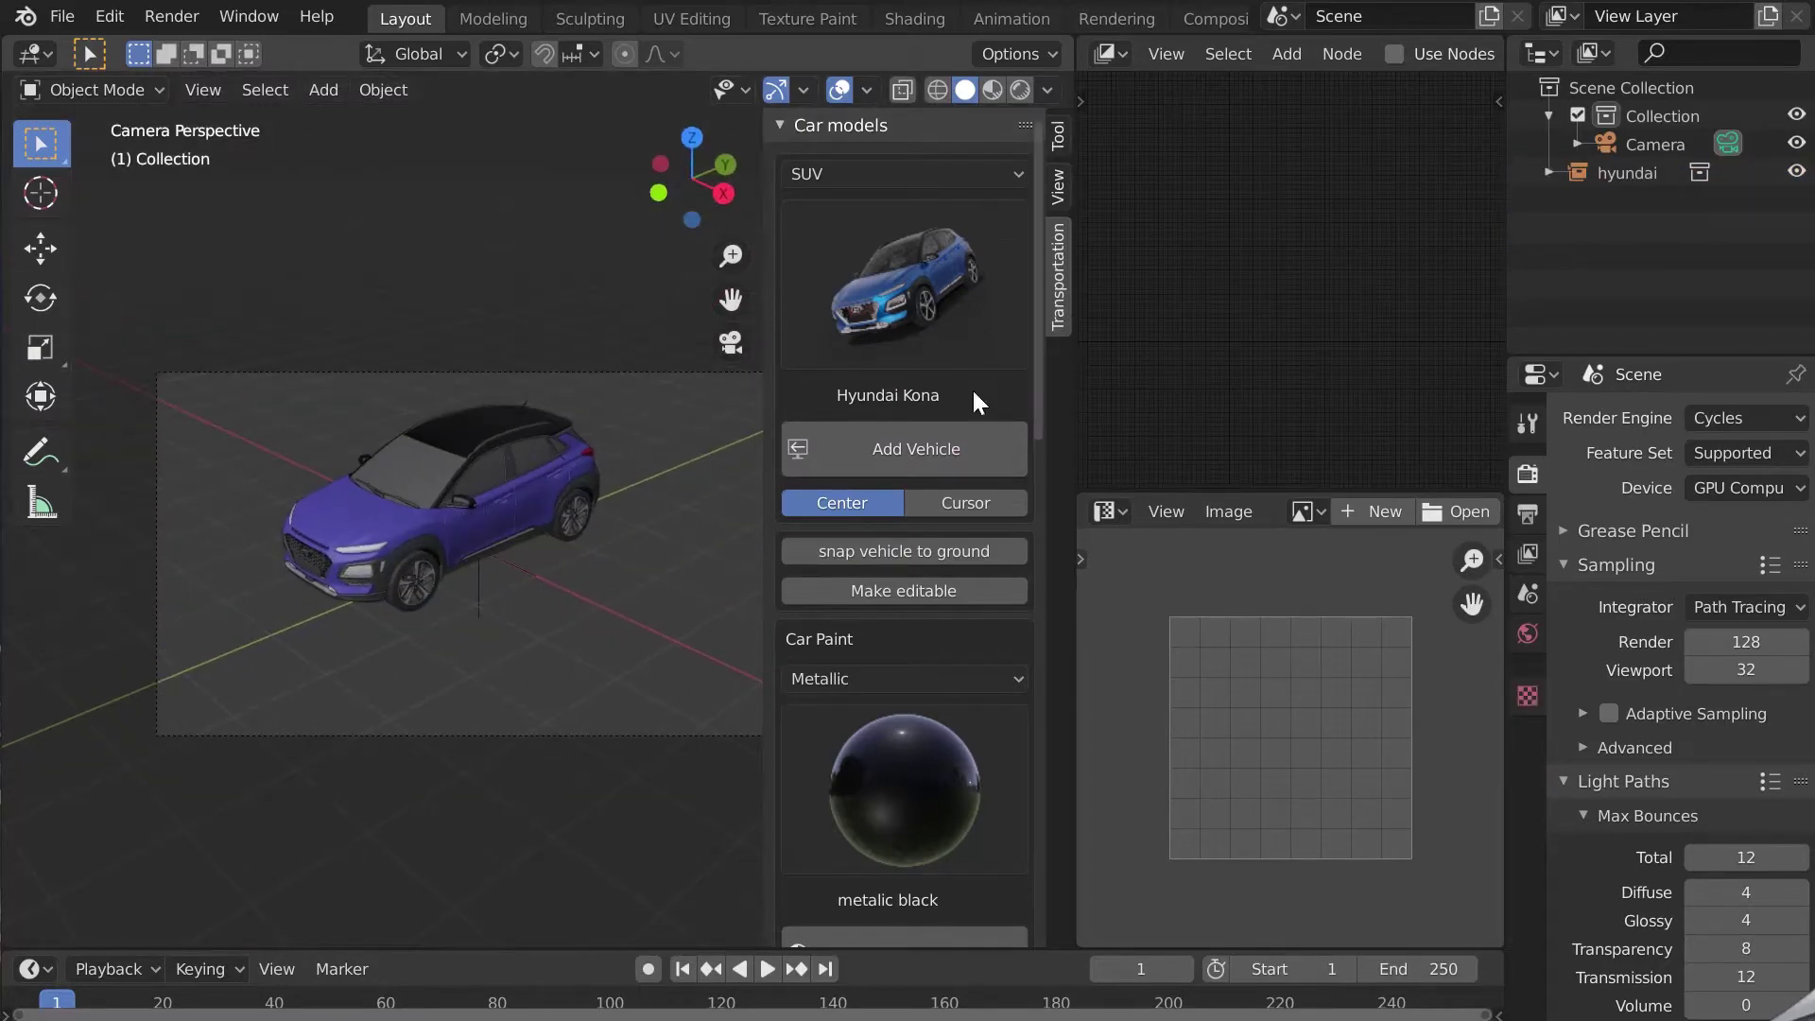
Add the Autumn Road exterior HDRI to the scene and show the viewport in rendered shading
scroll(972, 389, "down", 15)
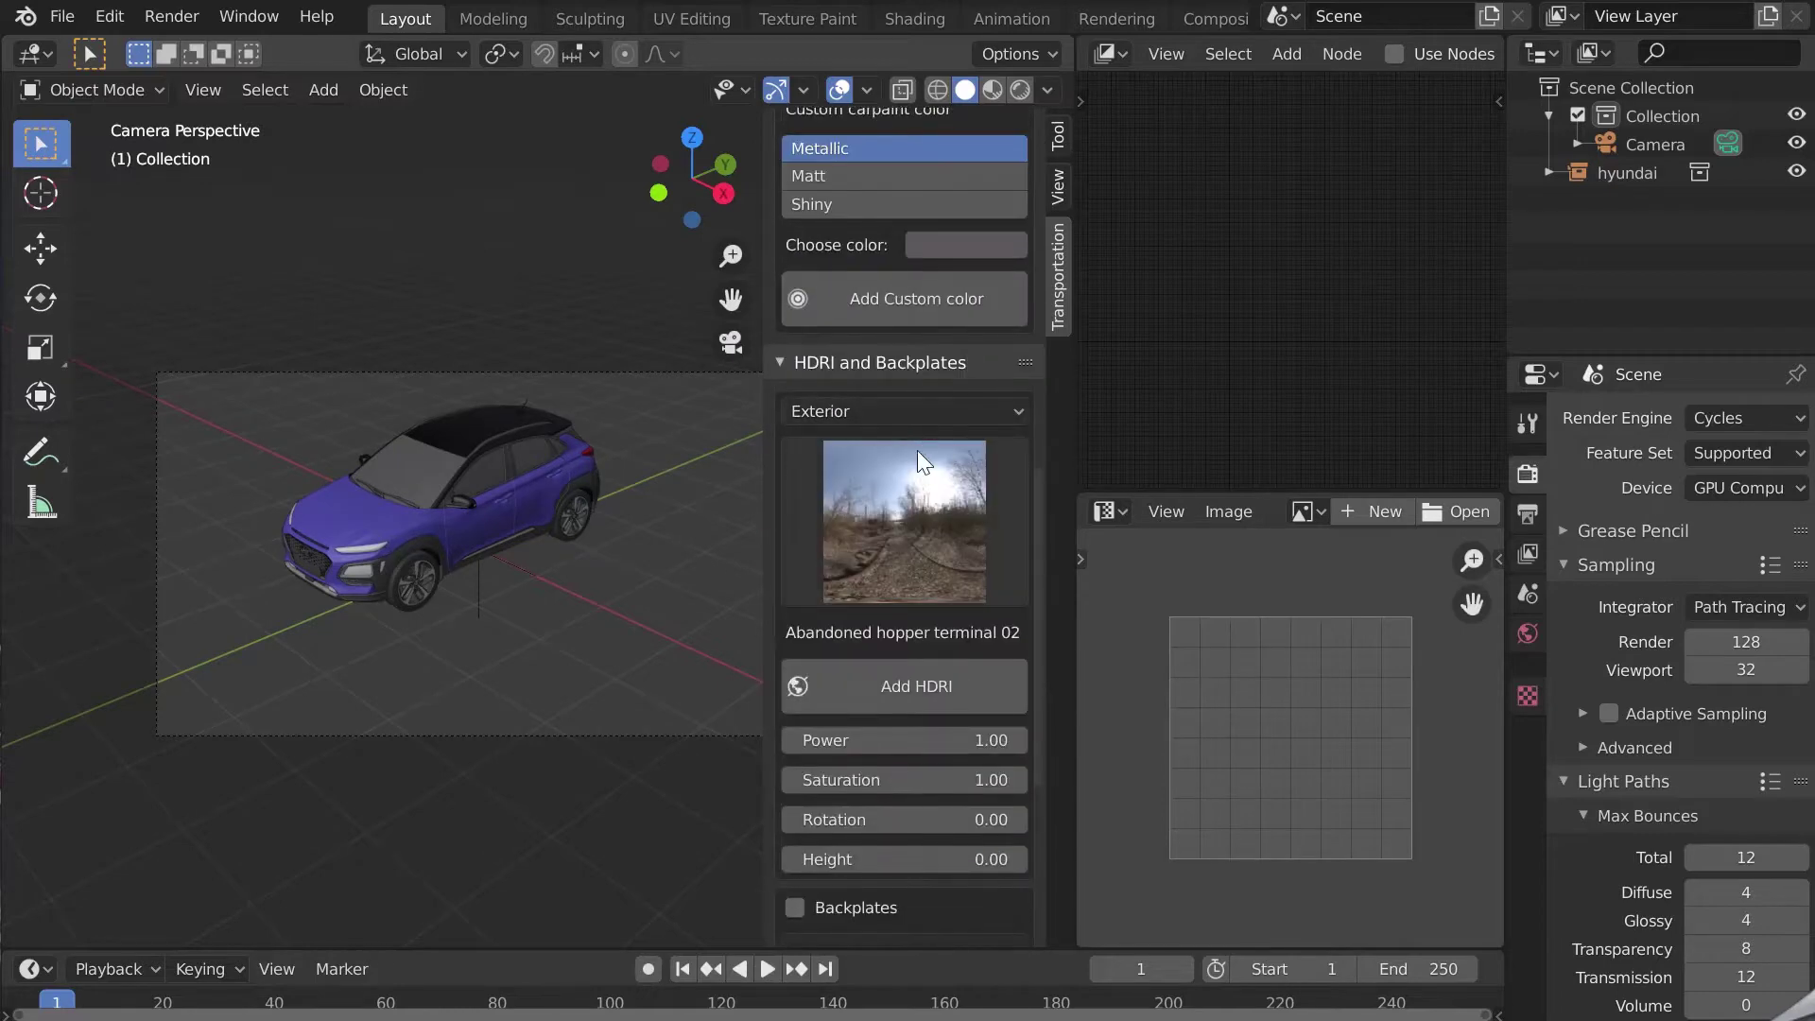
left_click(915, 458)
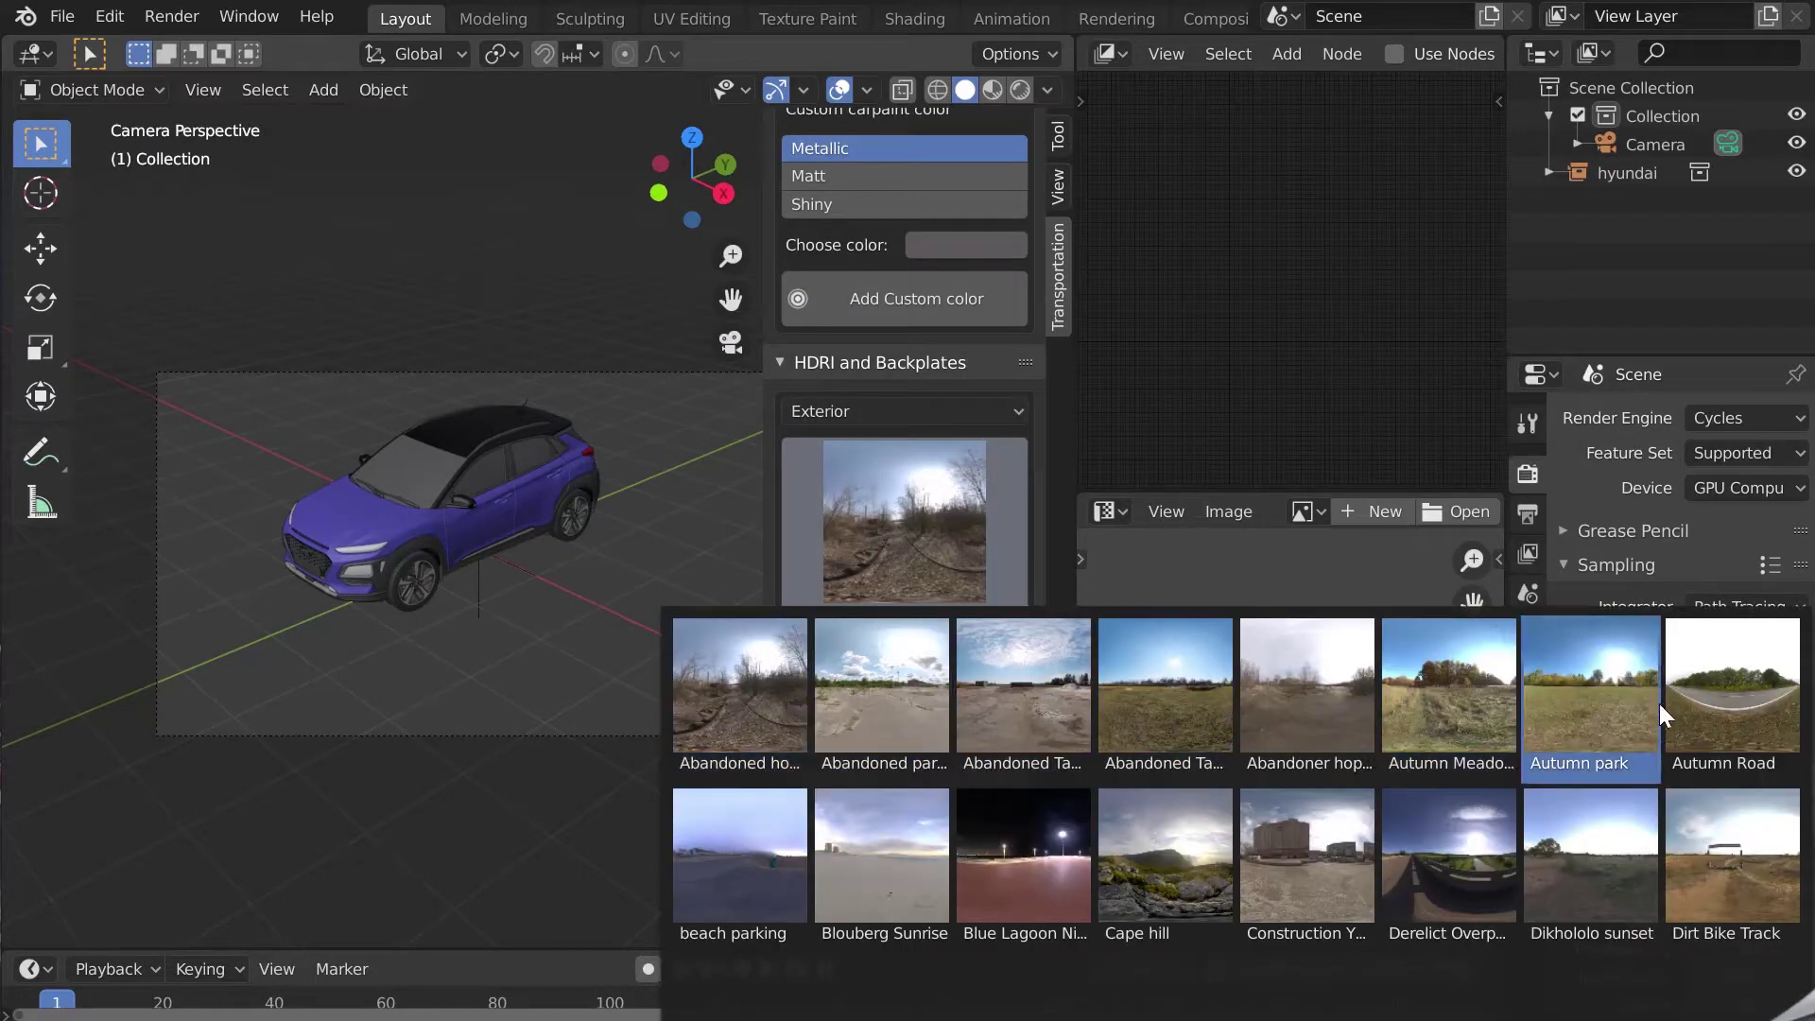
left_click(1722, 711)
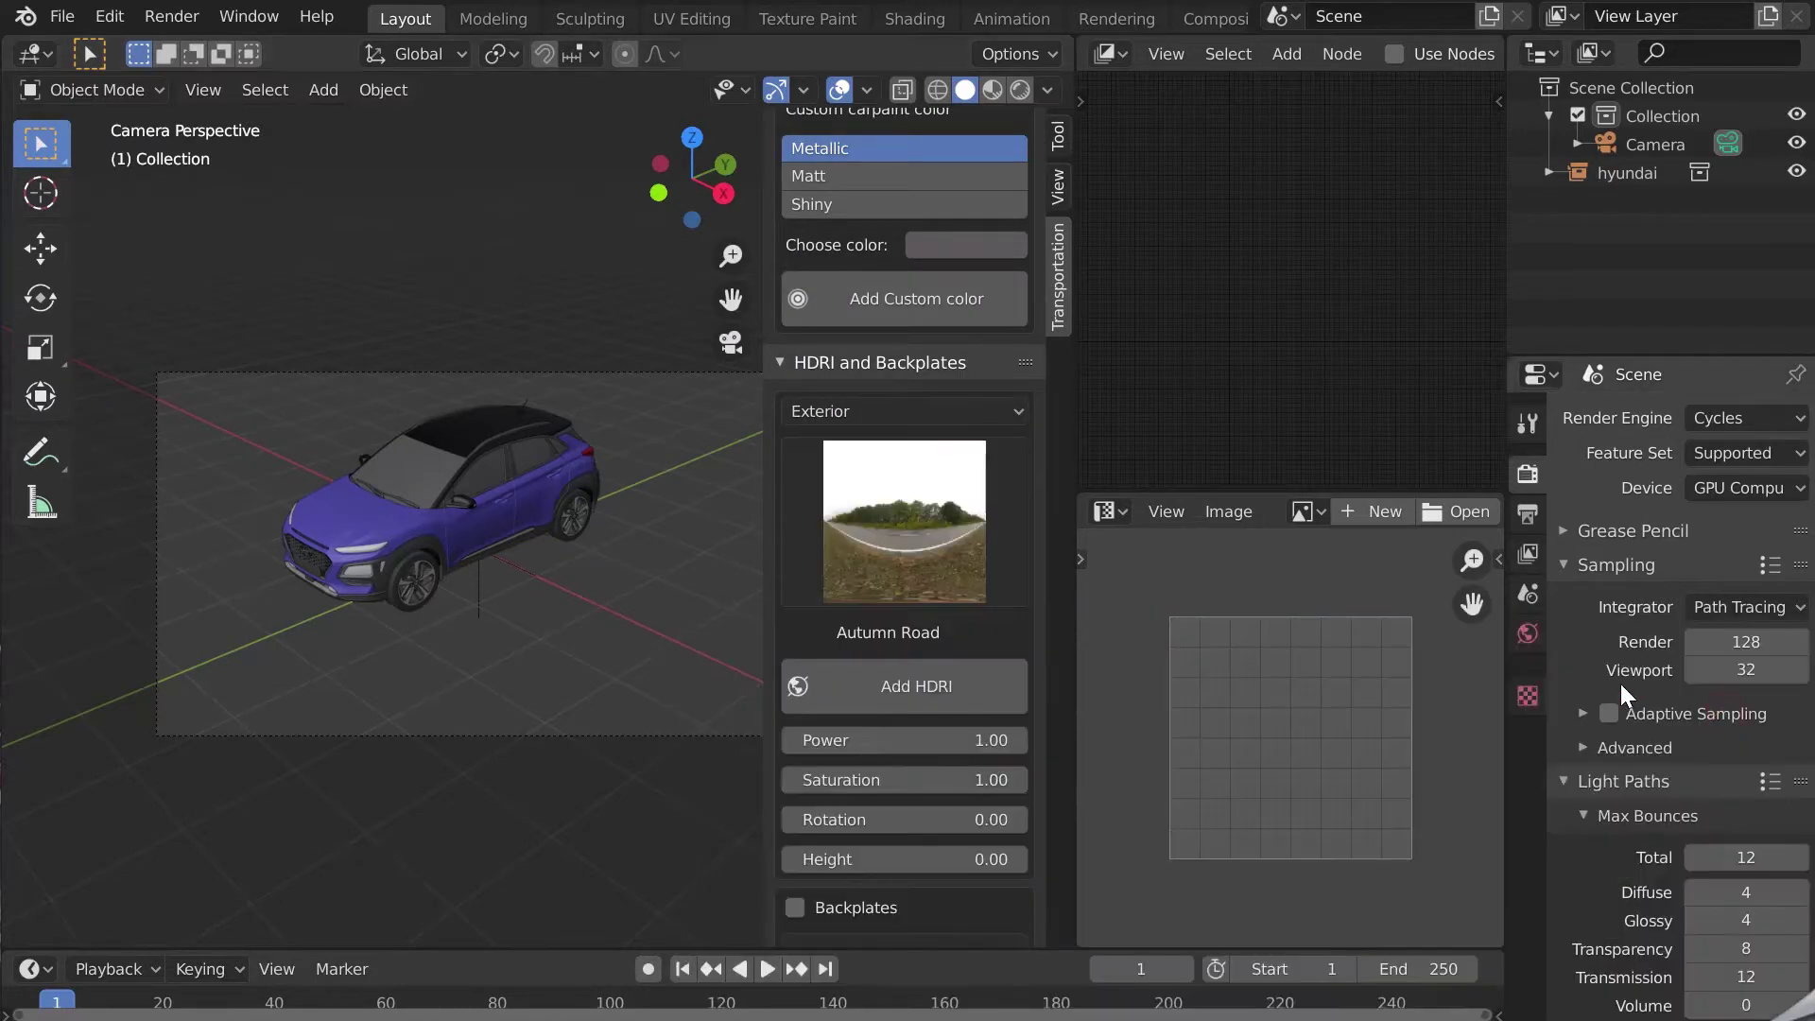
left_click(903, 683)
key("z")
left_click(477, 416)
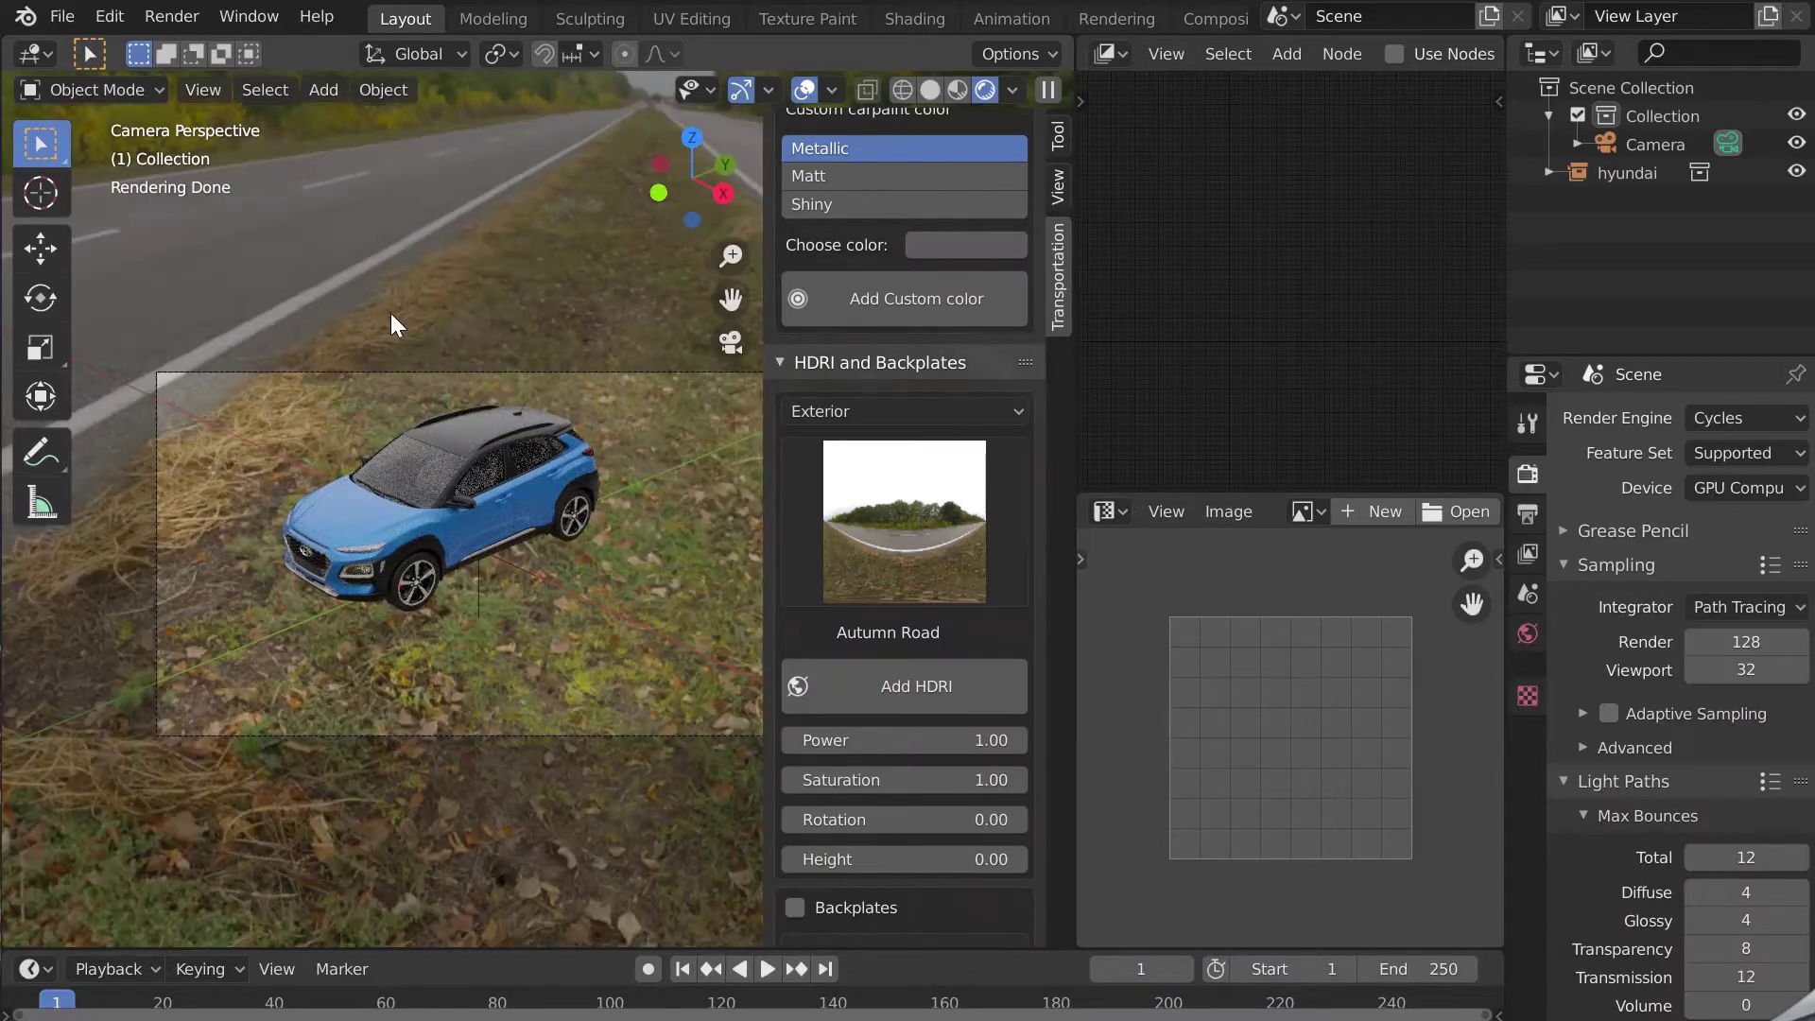
Enable Backplates and add the first autumn road photo as the camera background
scroll(883, 496, "down", 8)
left_click(794, 605)
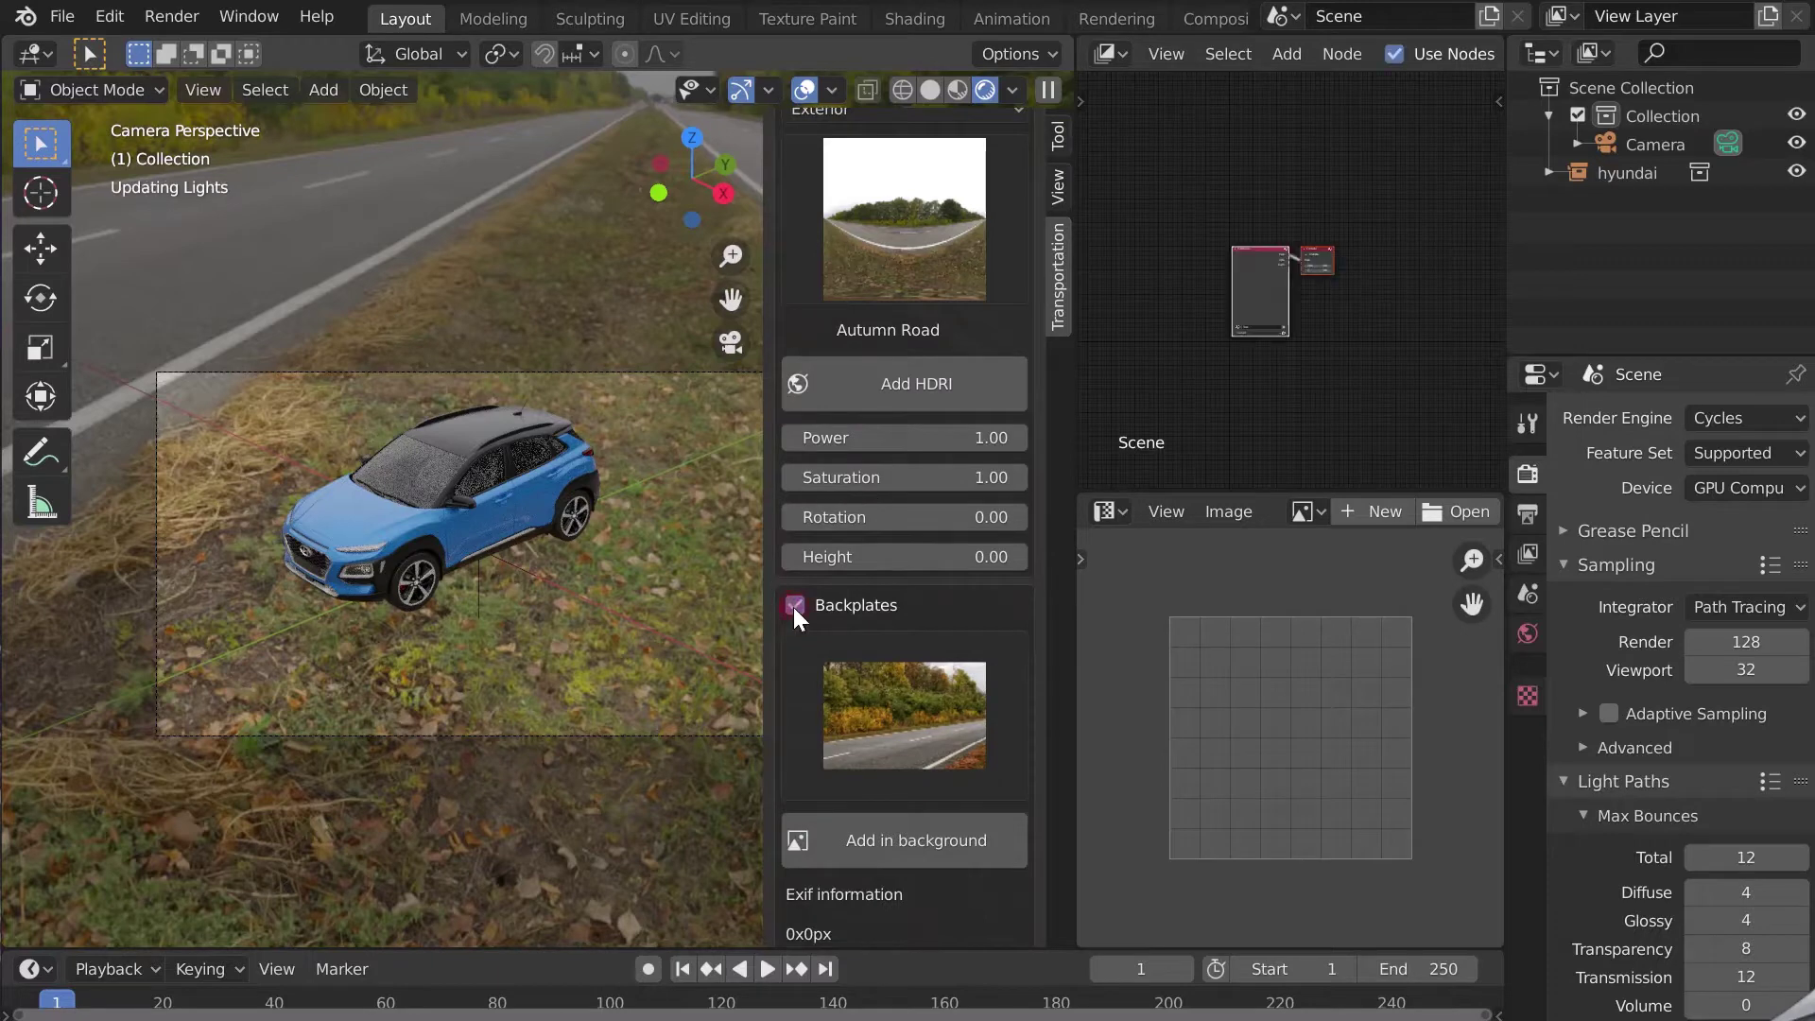
left_click(908, 700)
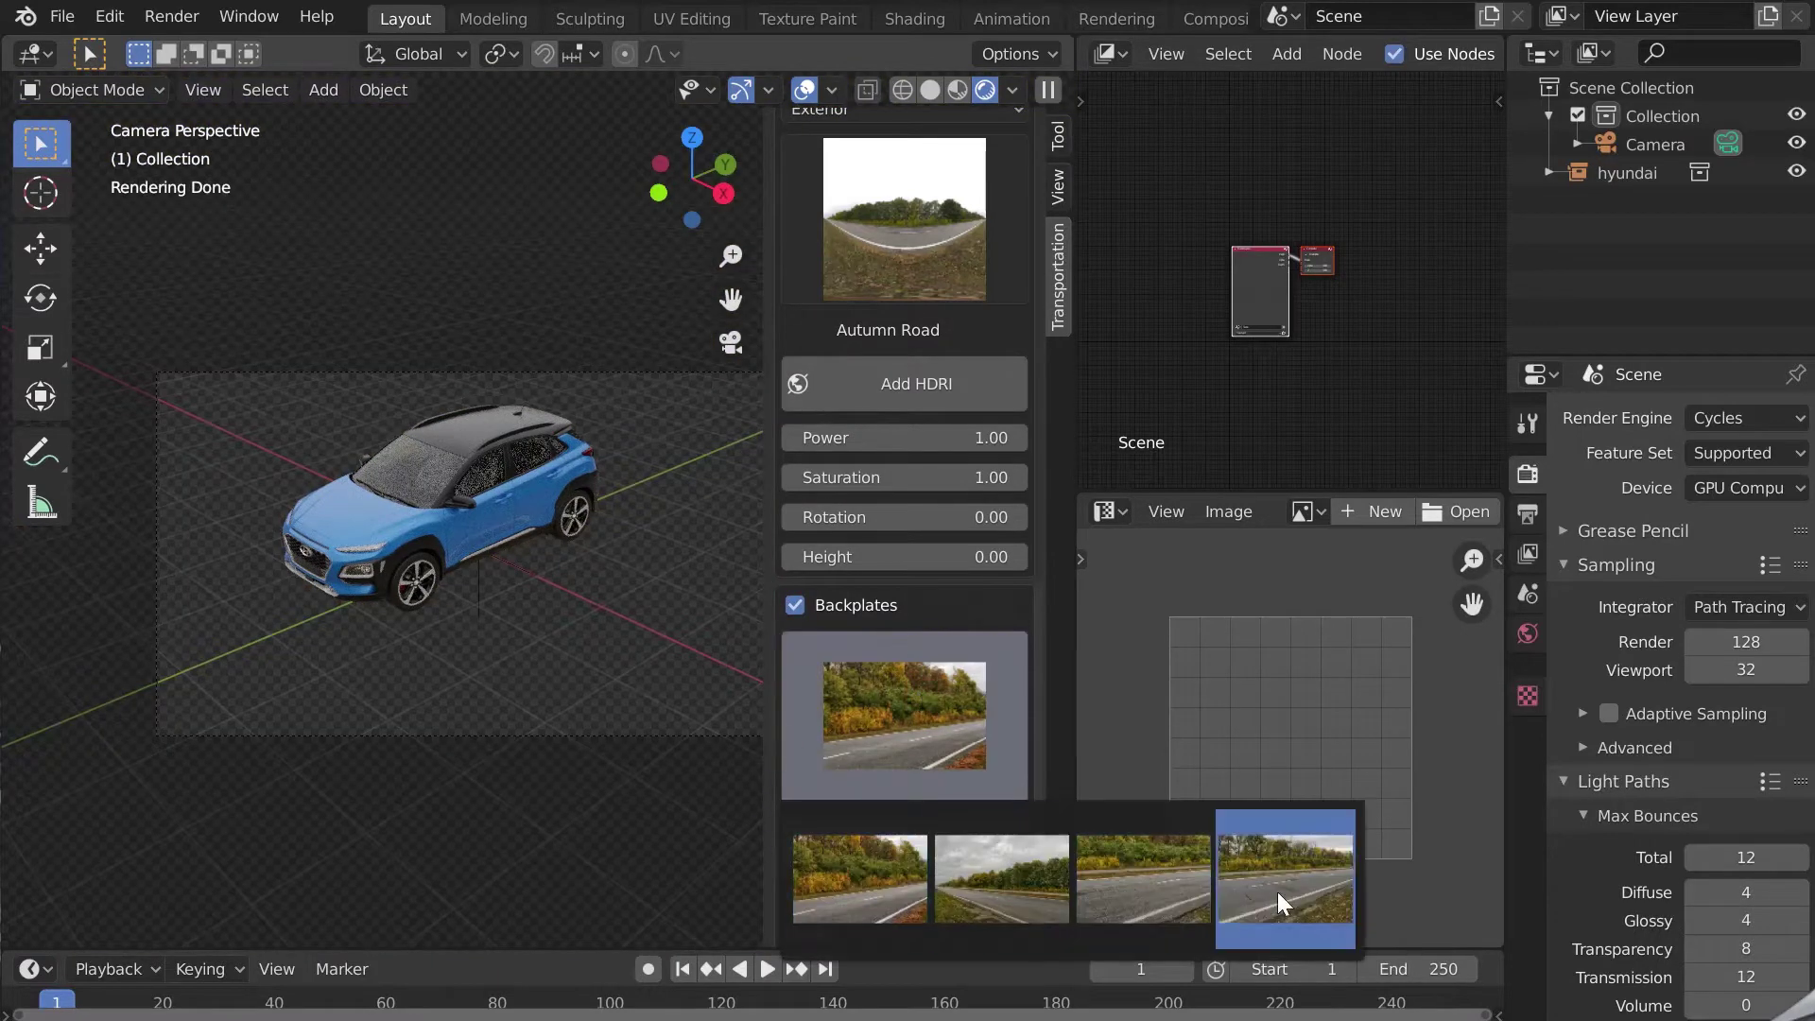
left_click(858, 900)
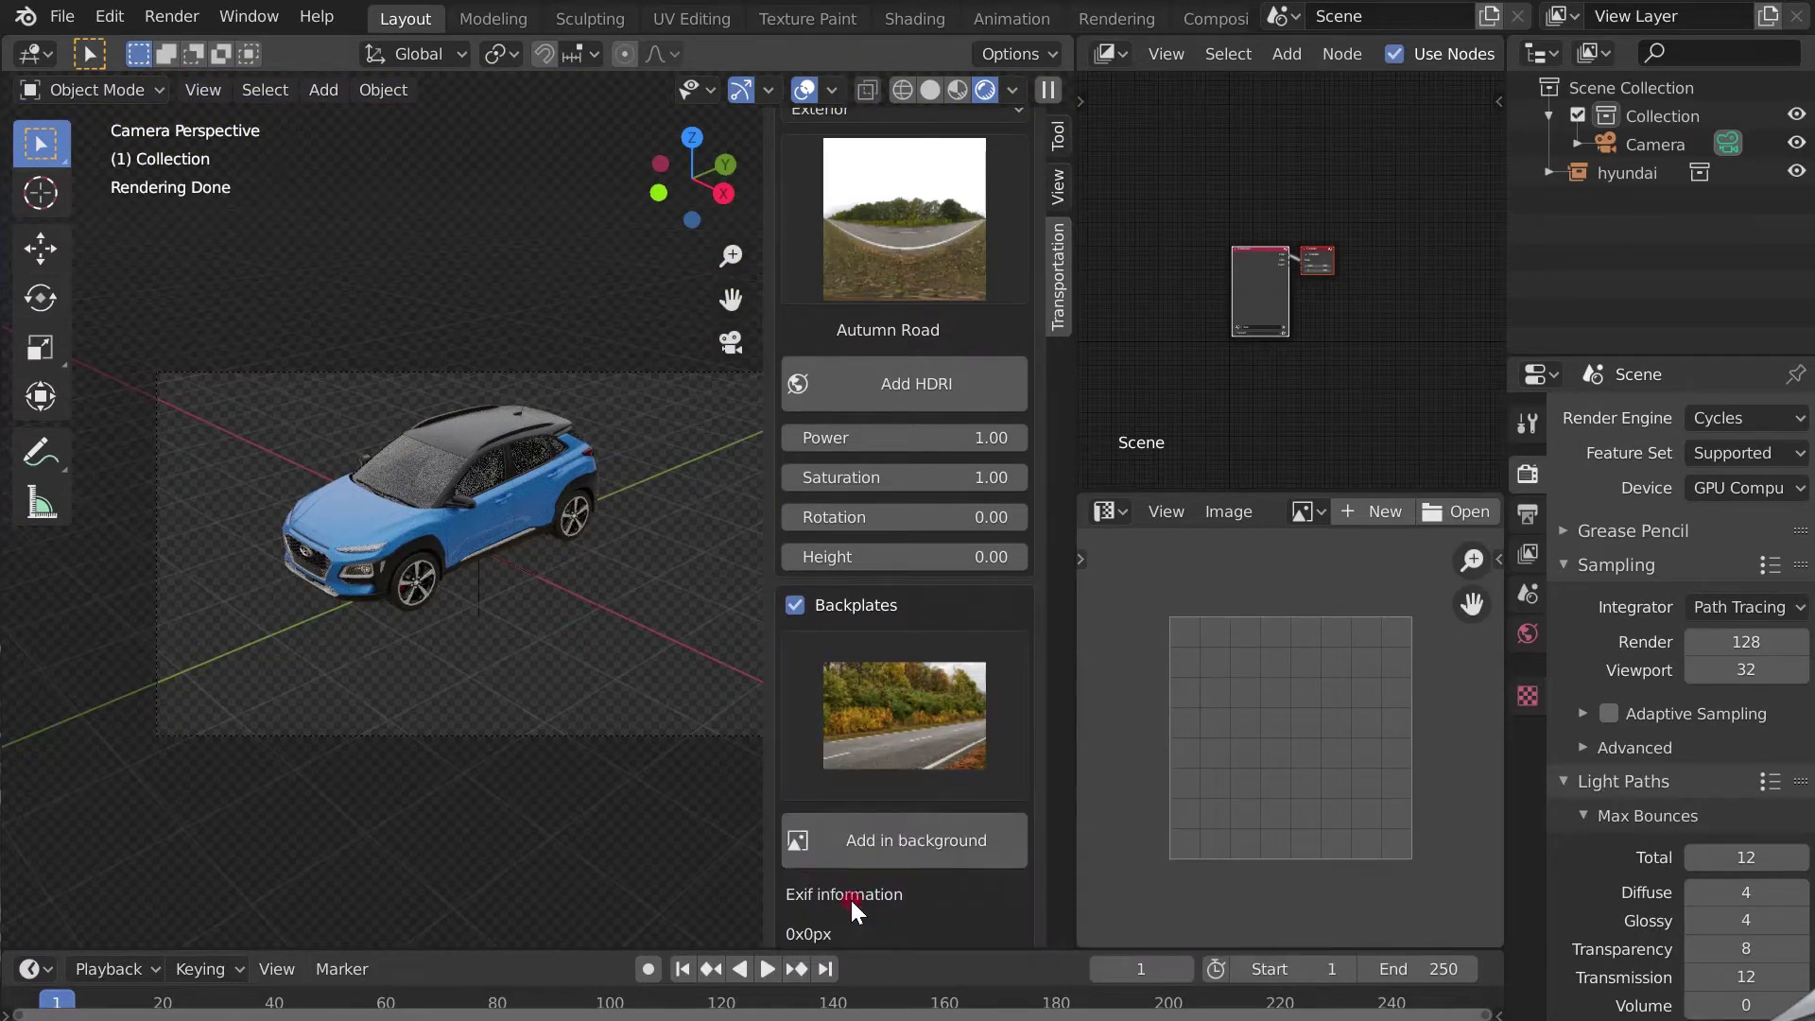
left_click(919, 847)
Select the camera and set its focal length to 28 mm
left_click(430, 532)
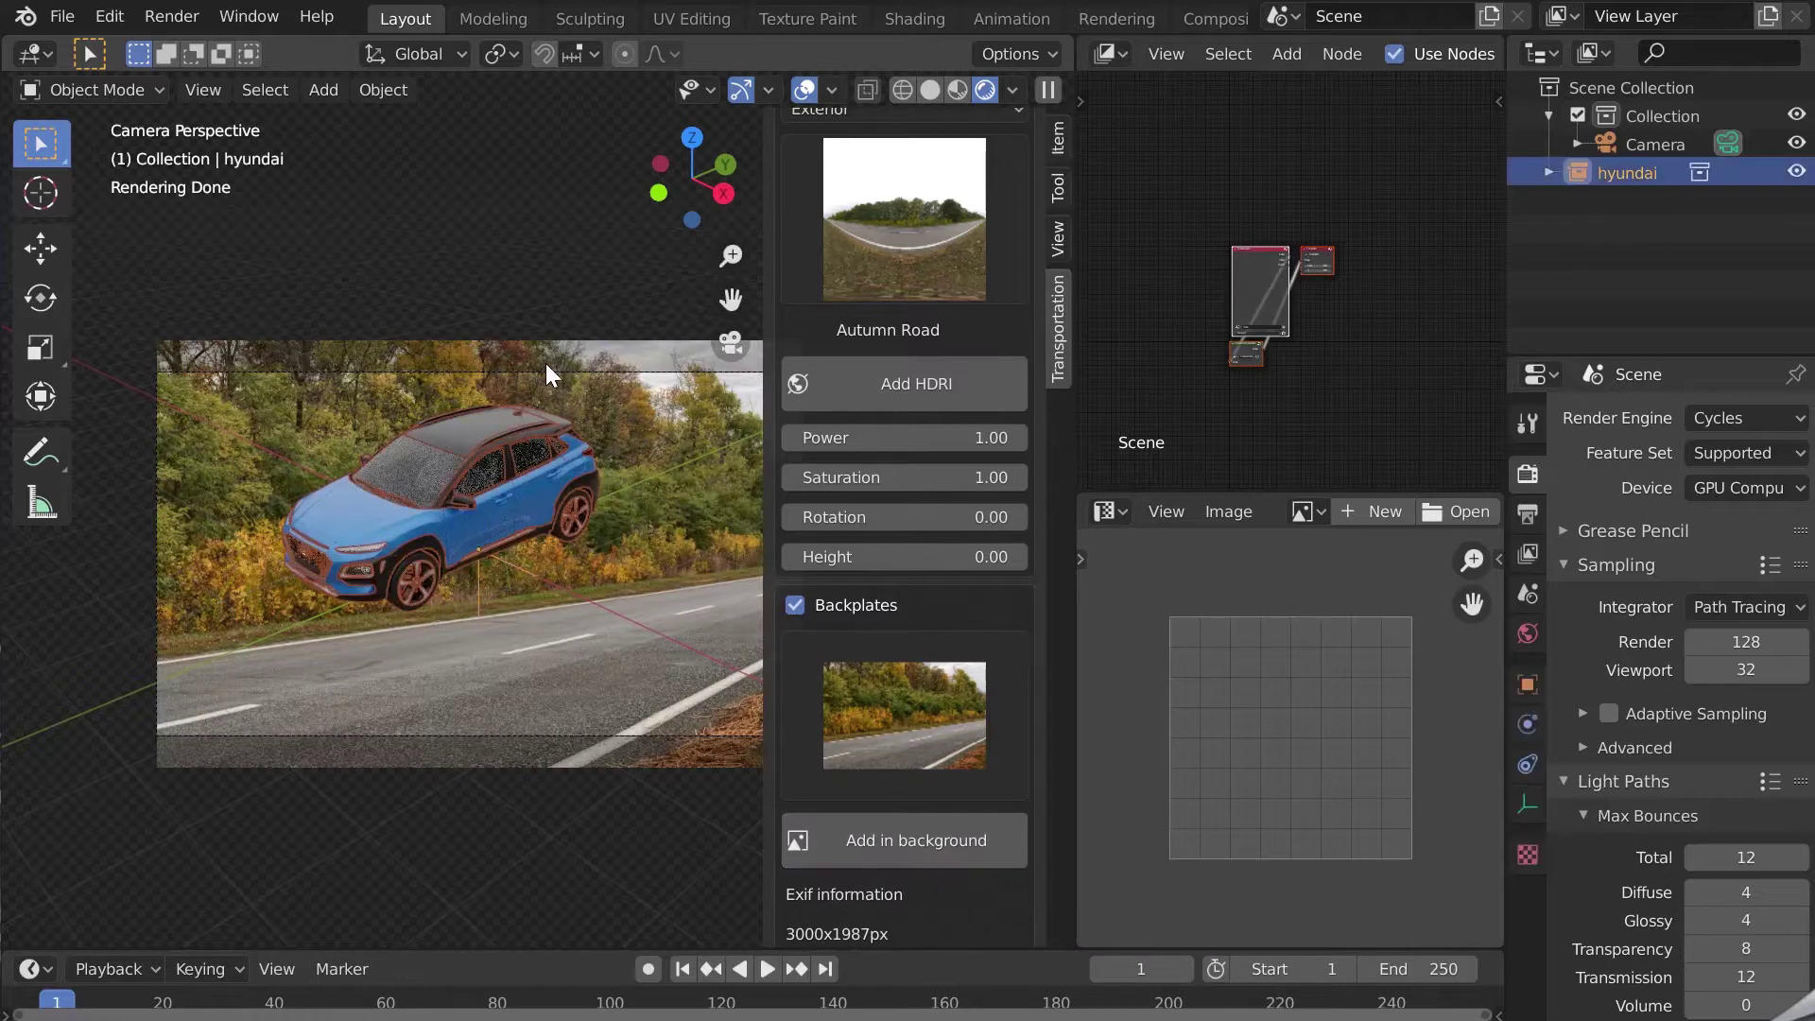
left_click(547, 367)
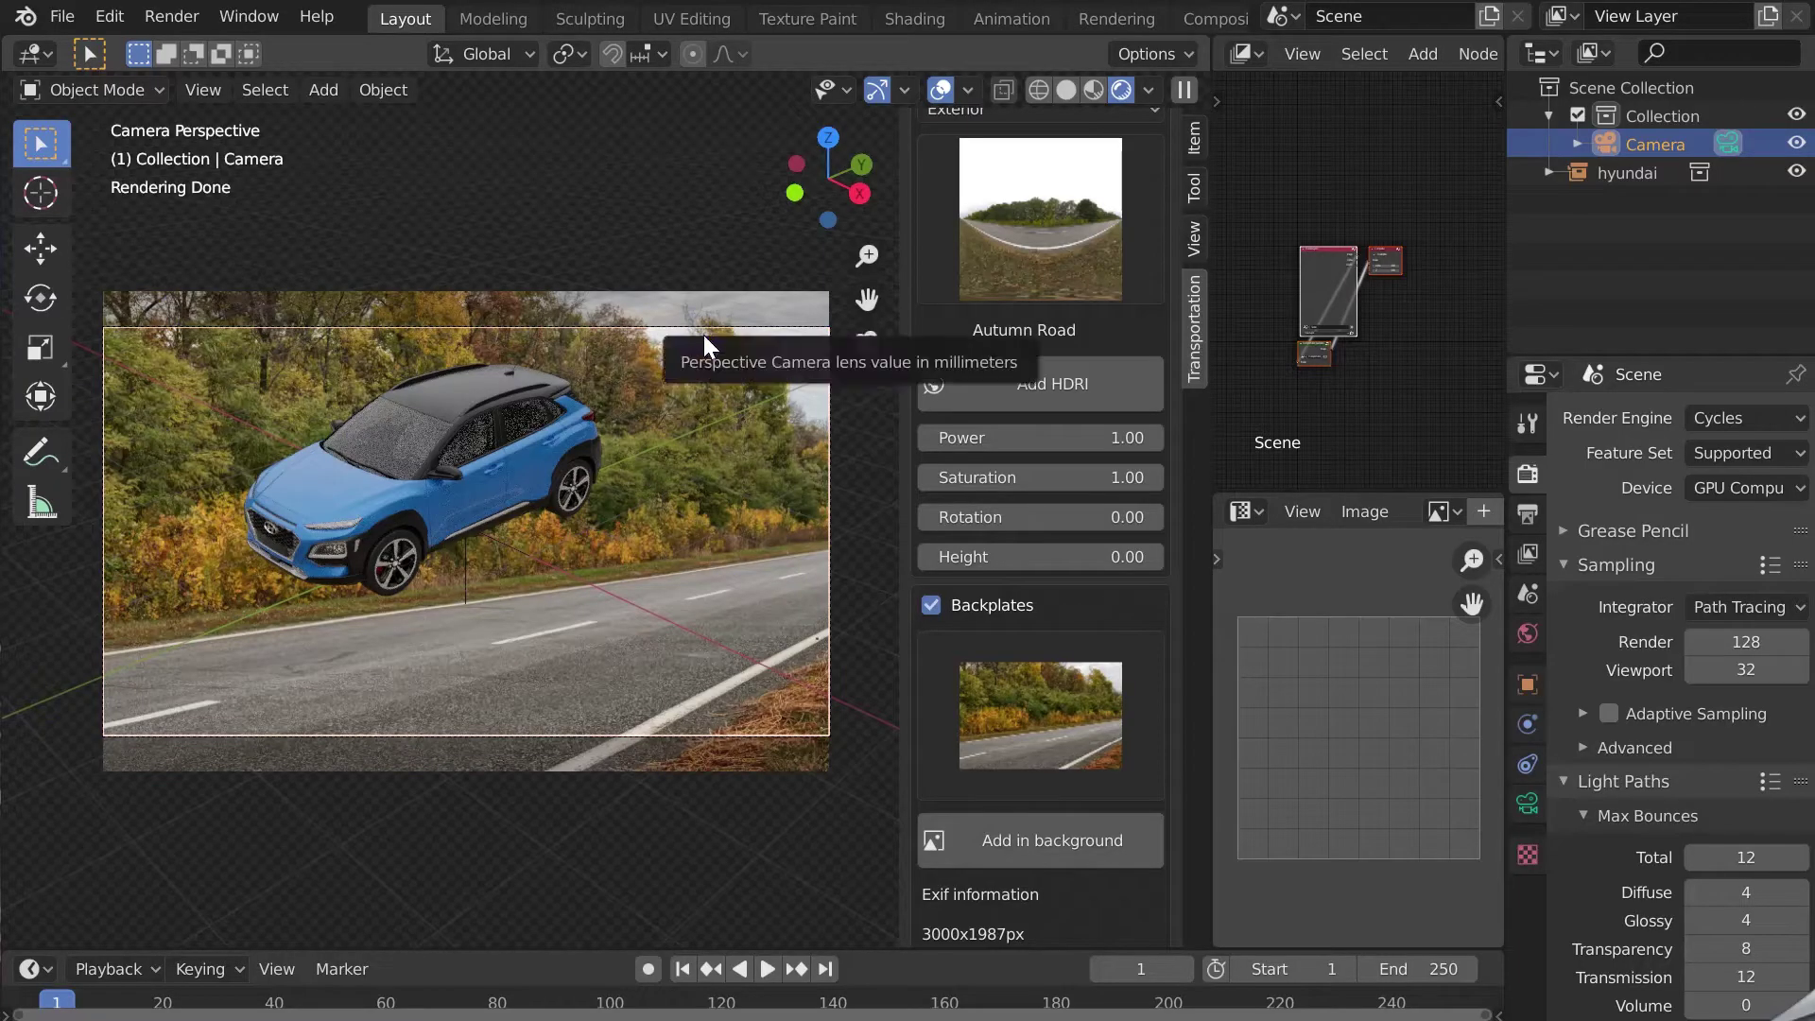
left_click(1527, 806)
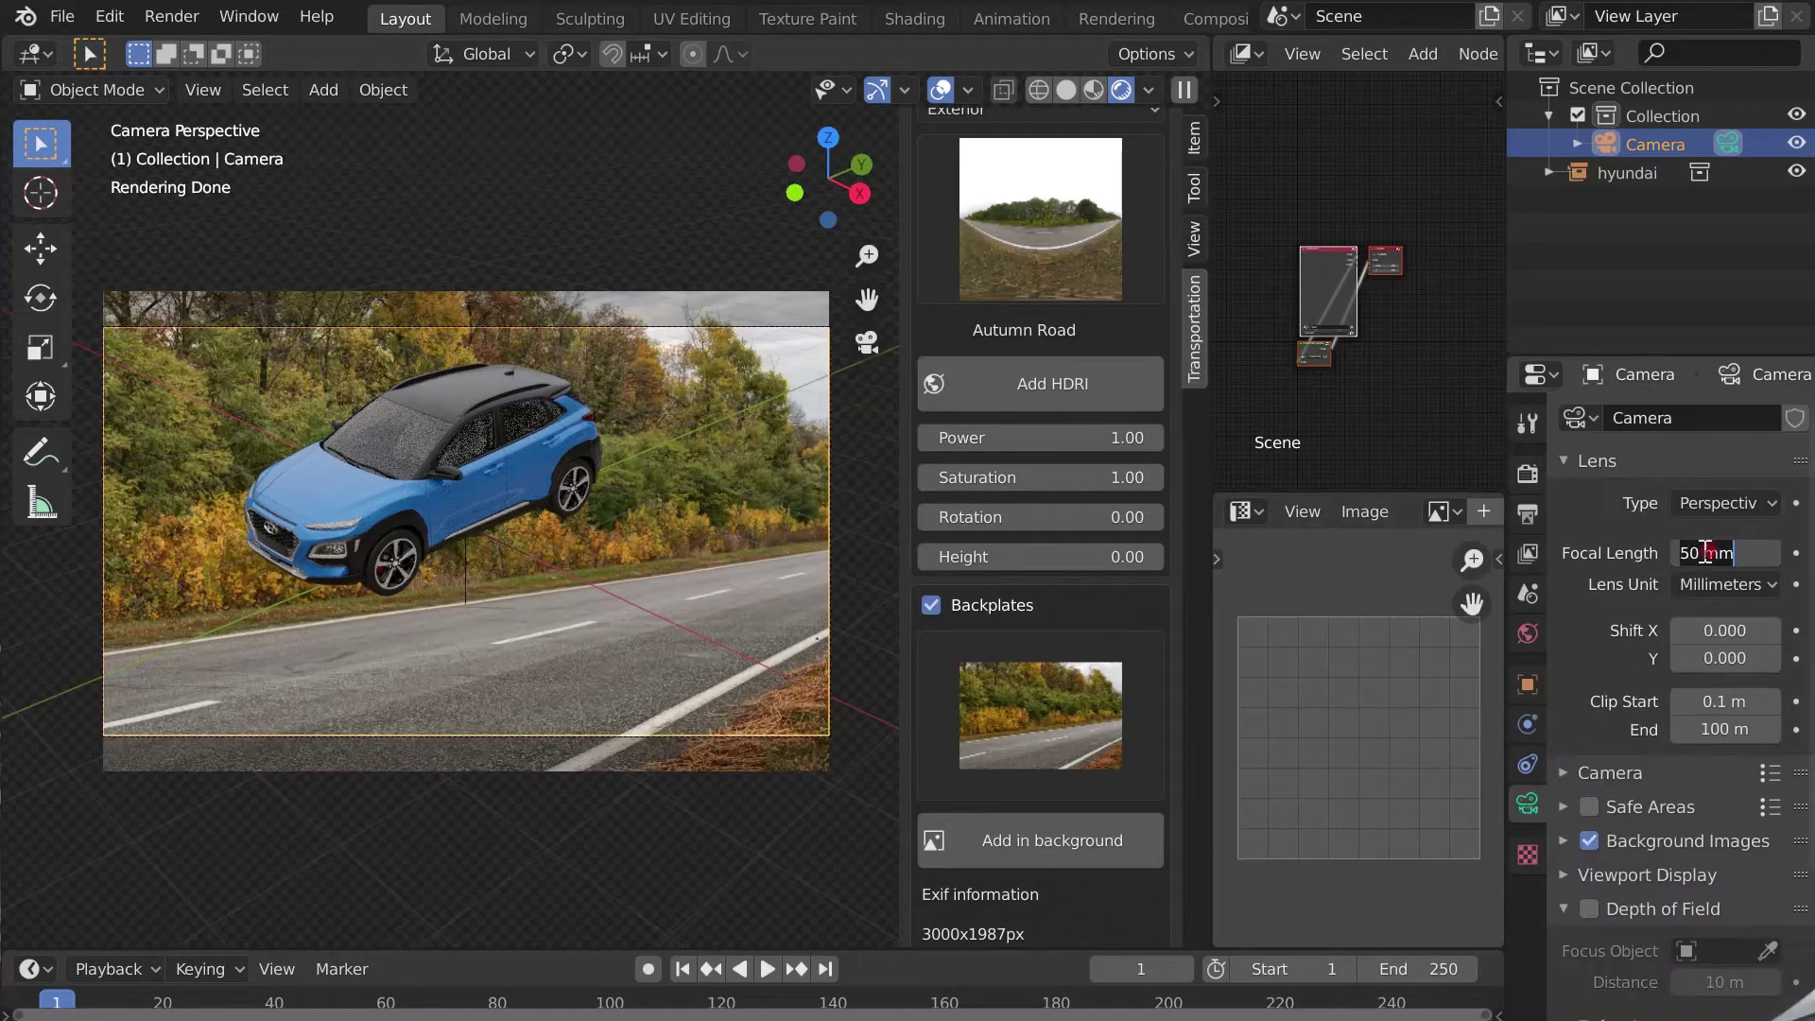
type("28")
key("Return")
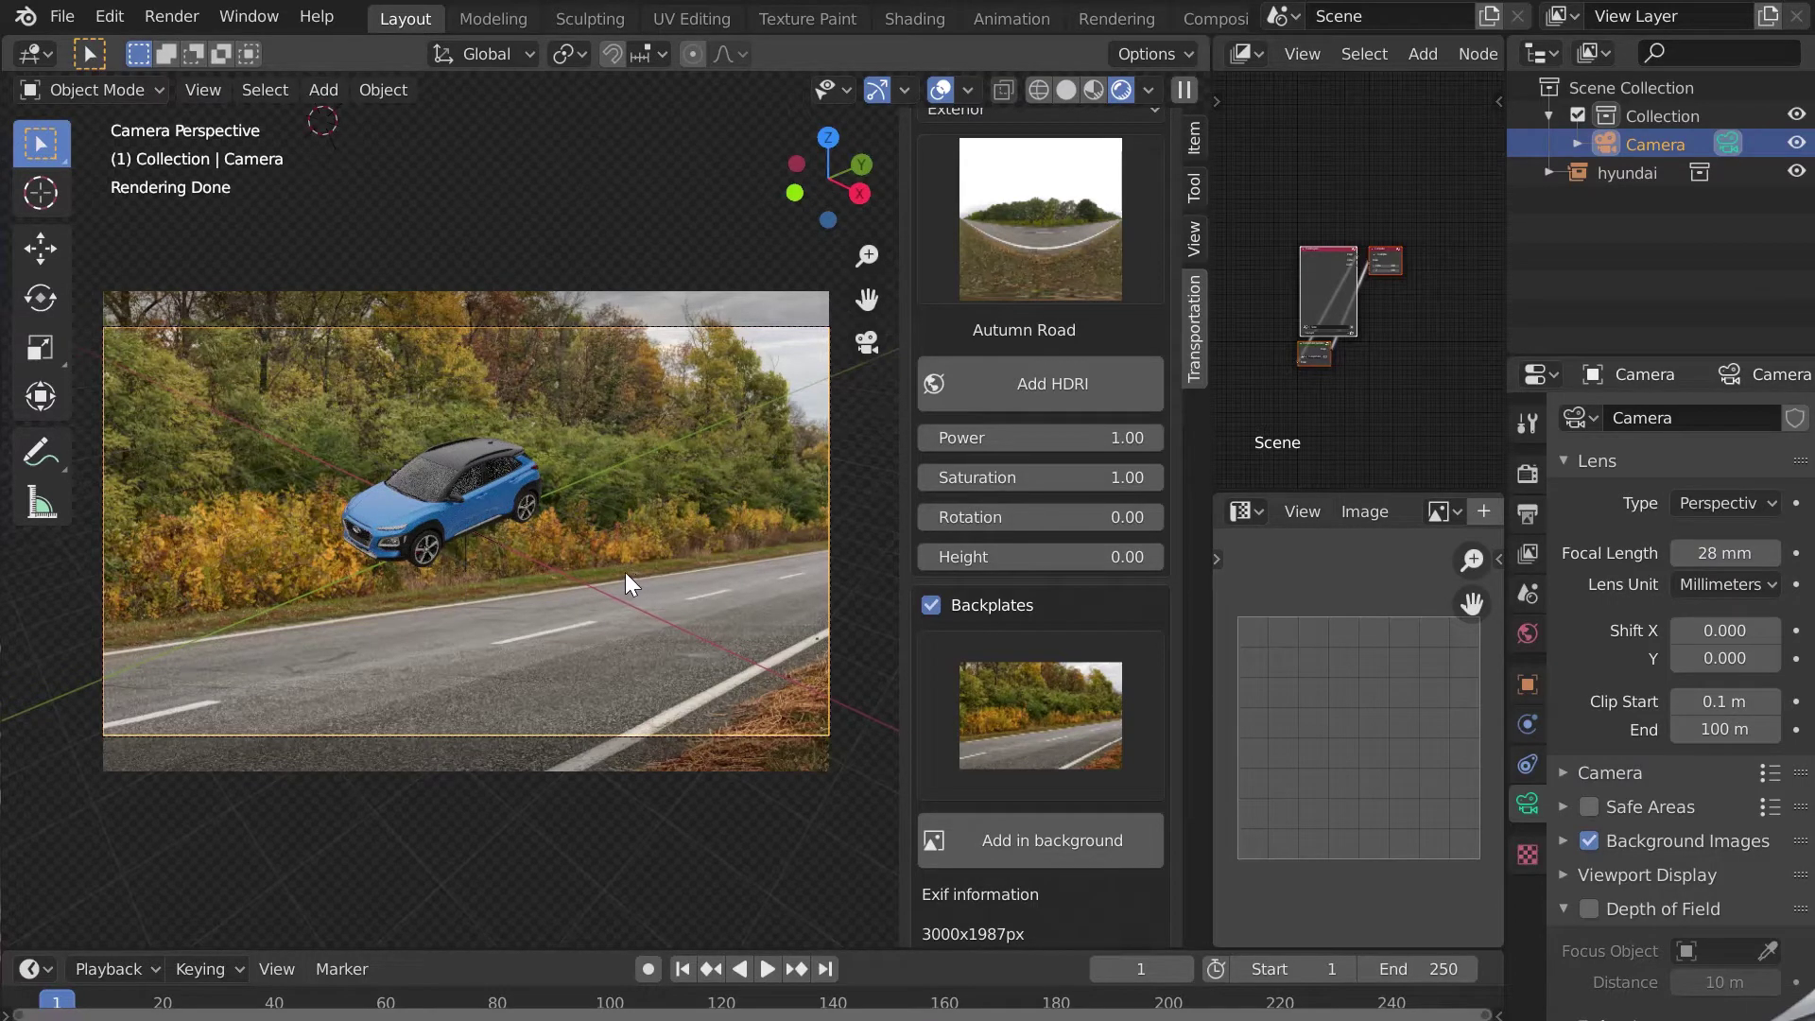
Turn the image editor into a 3D viewport in top view and move the camera toward negative X
left_click(1246, 512)
left_click(515, 623)
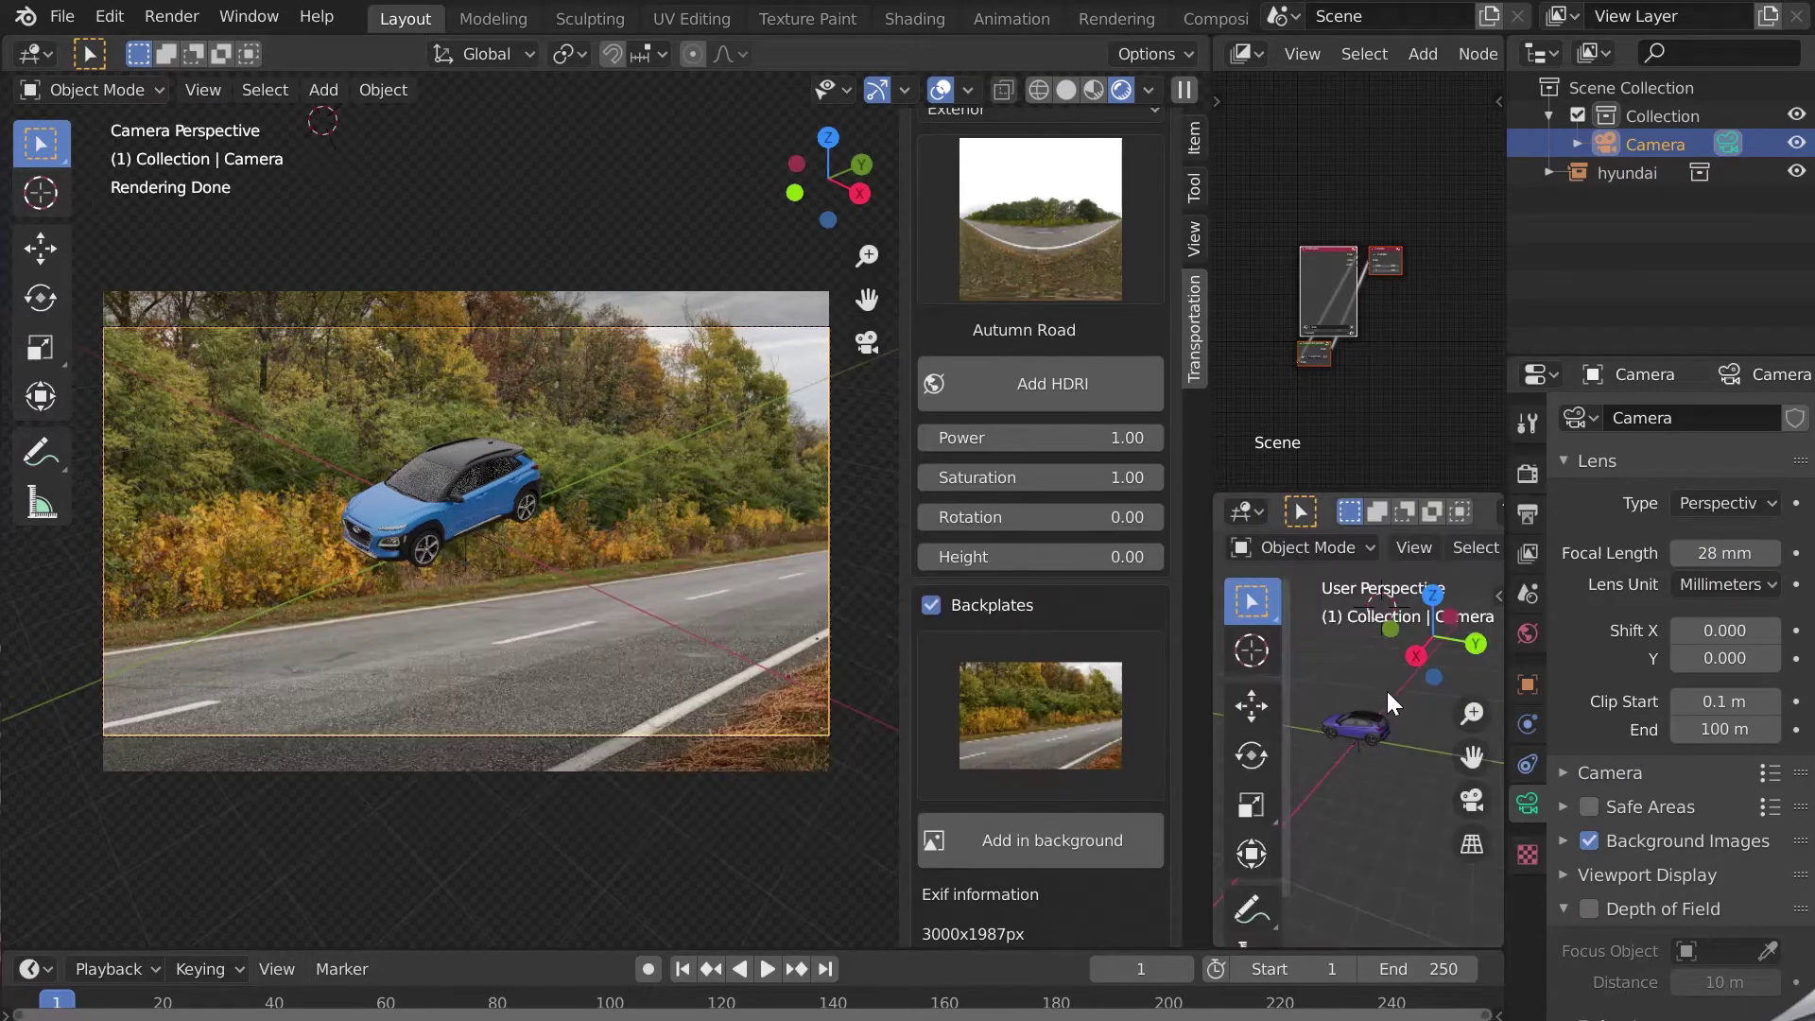
key("KP_7")
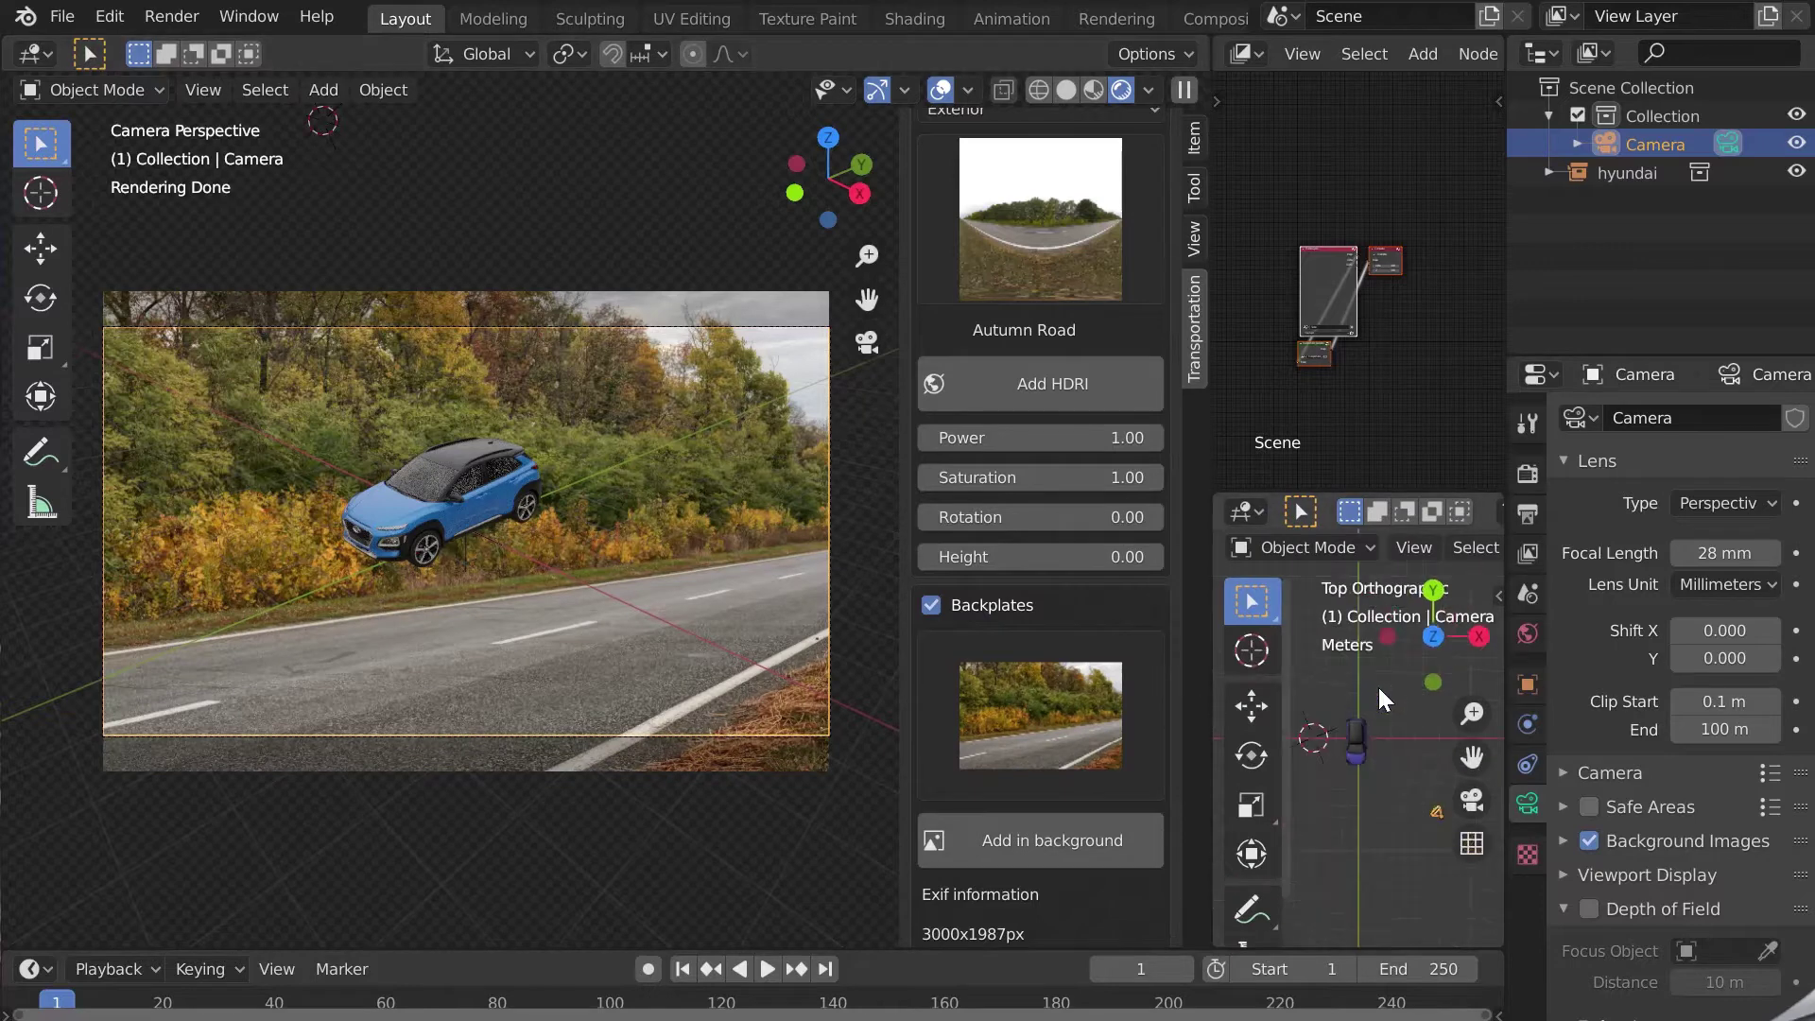
key("g")
left_click(1325, 825)
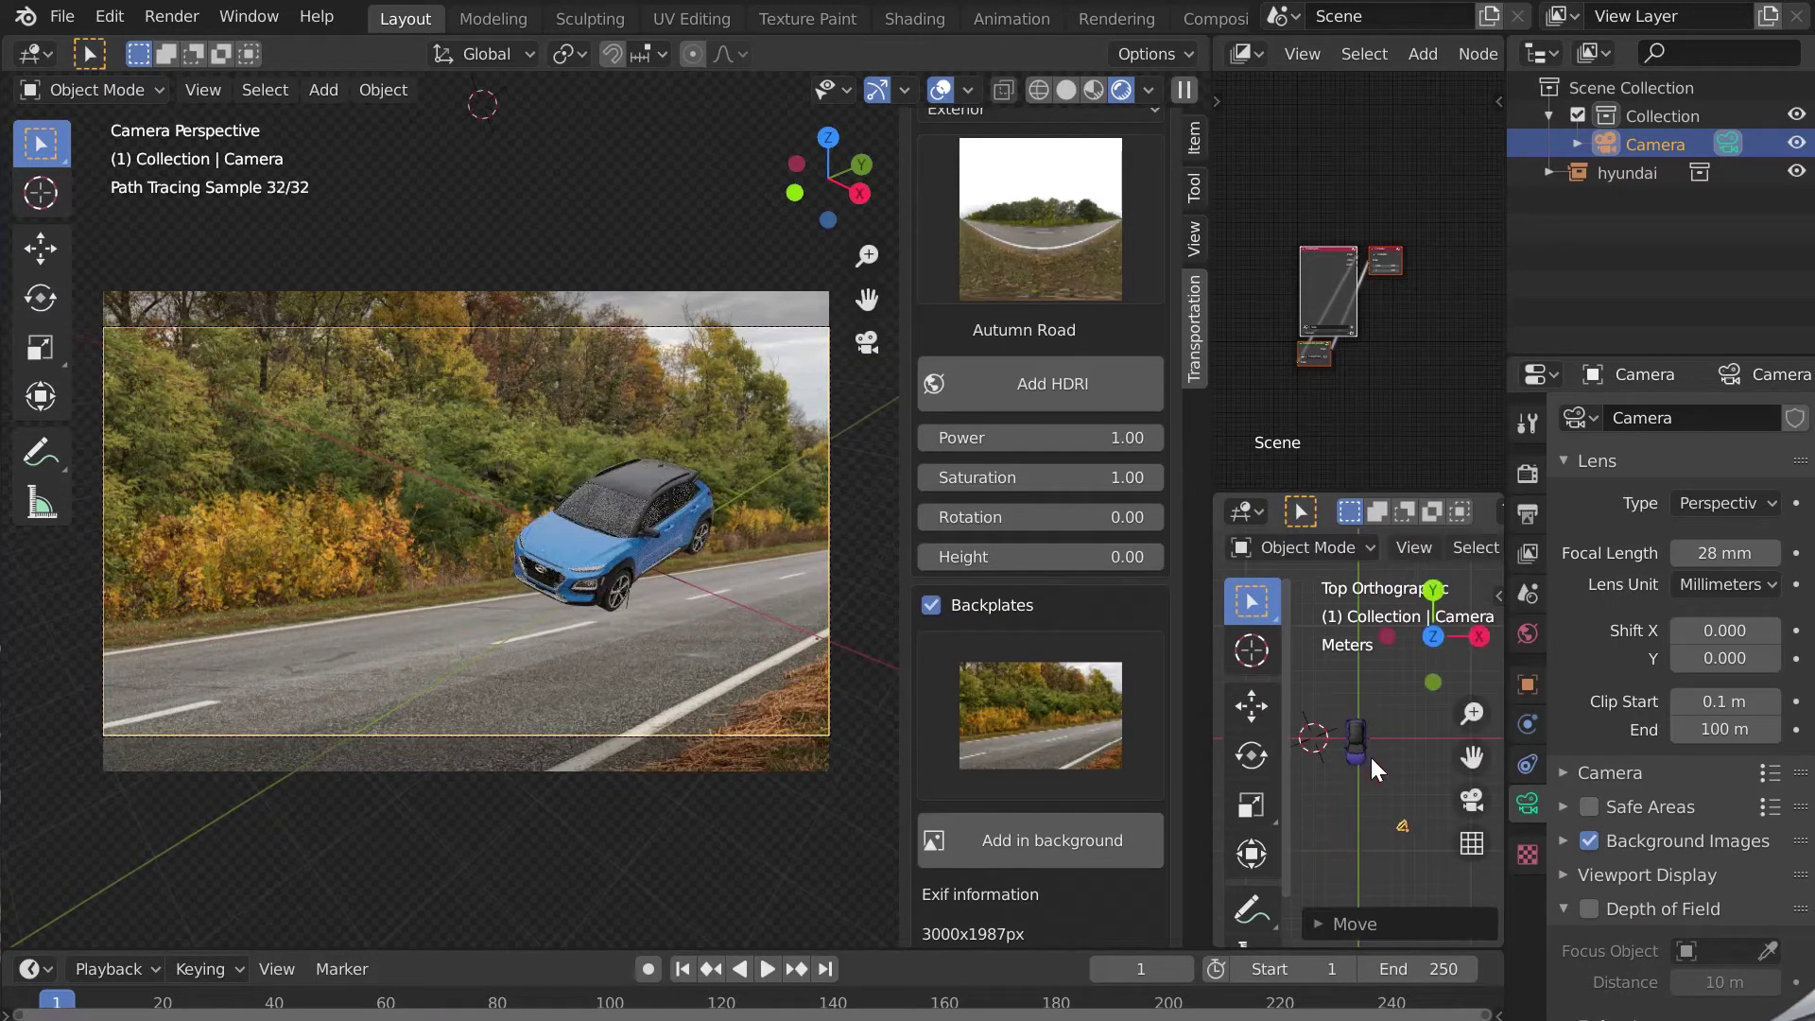
Lower the camera to about the car's roof height in the right side view
key("KP_3")
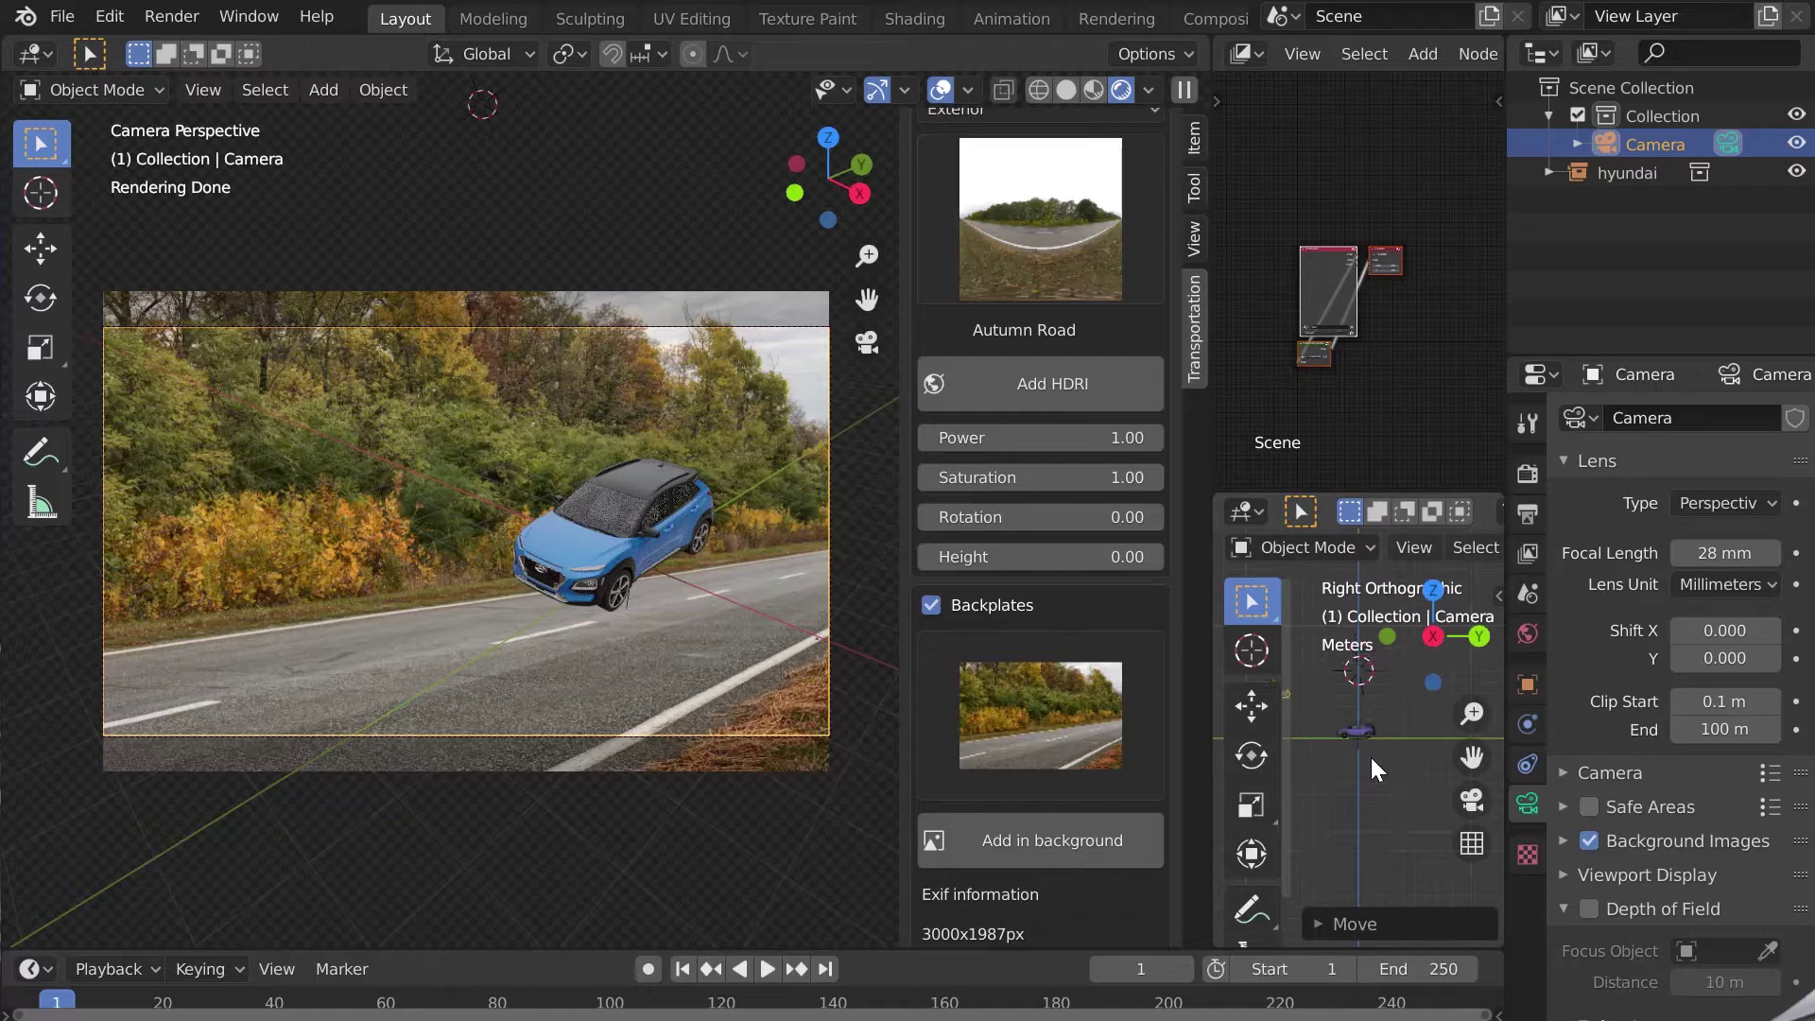
left_click(1244, 701)
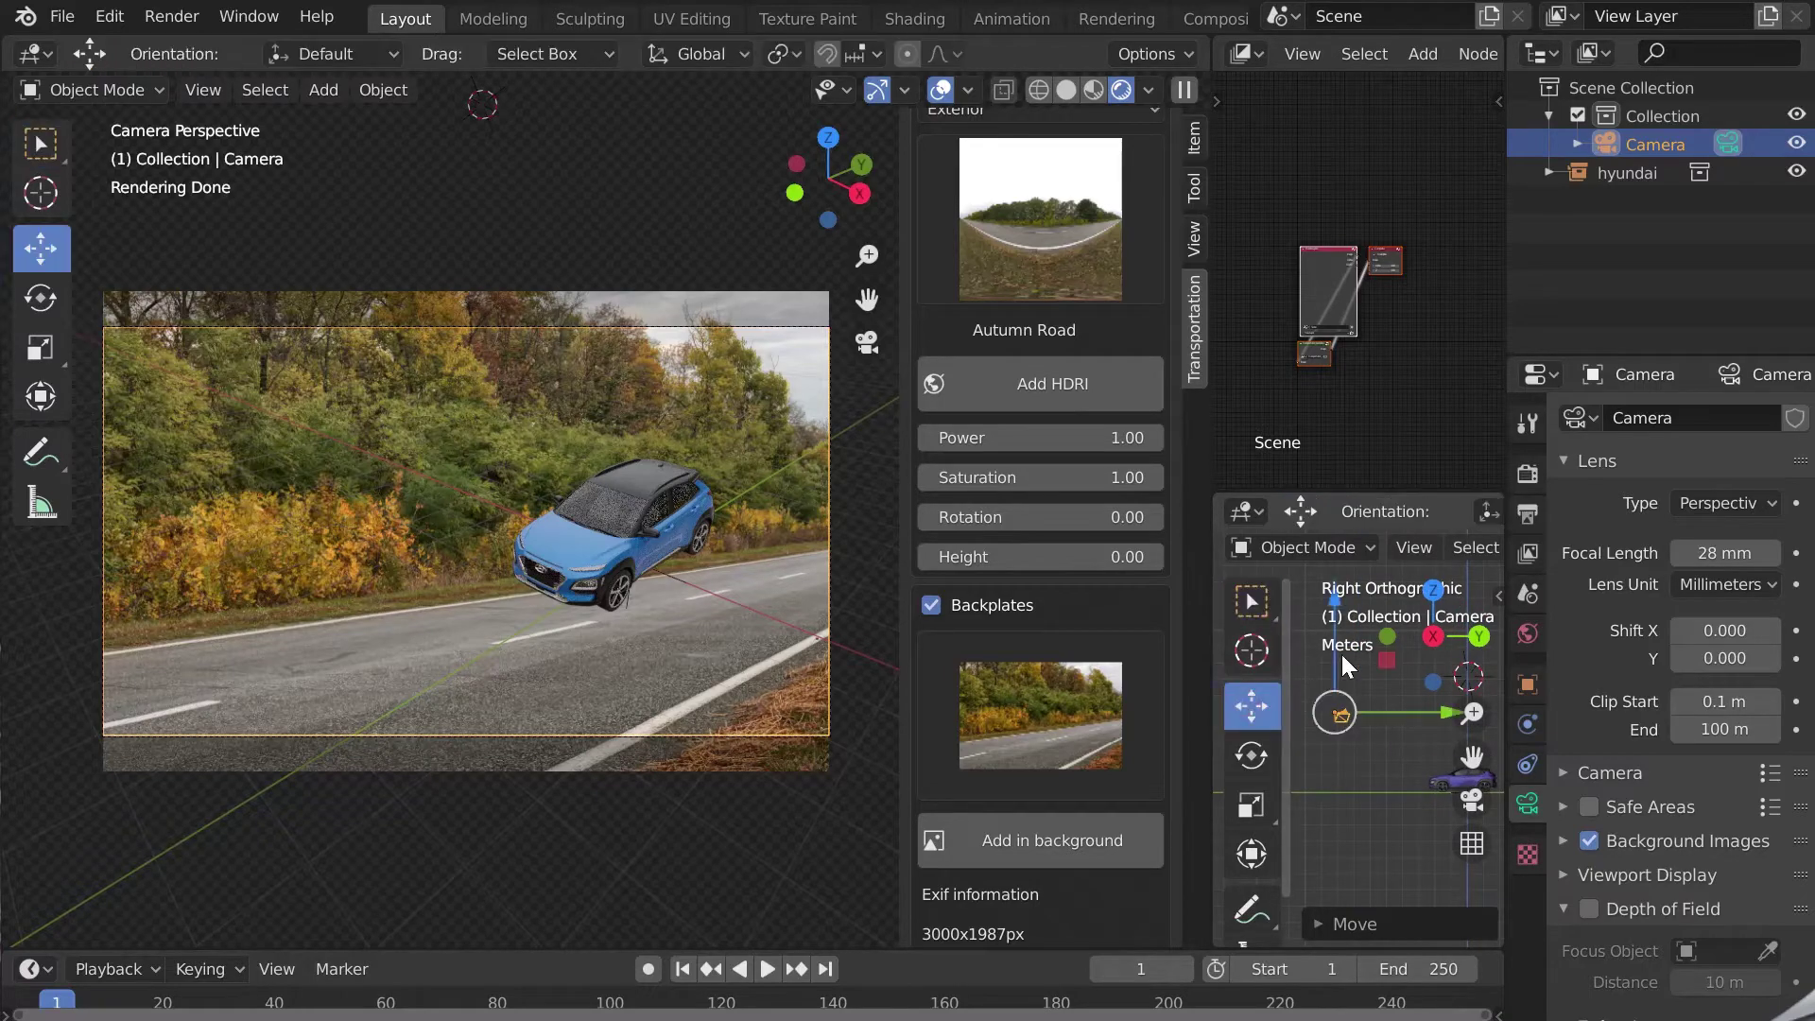
left_click_drag(1341, 654, 1398, 808)
key("ctrl+space")
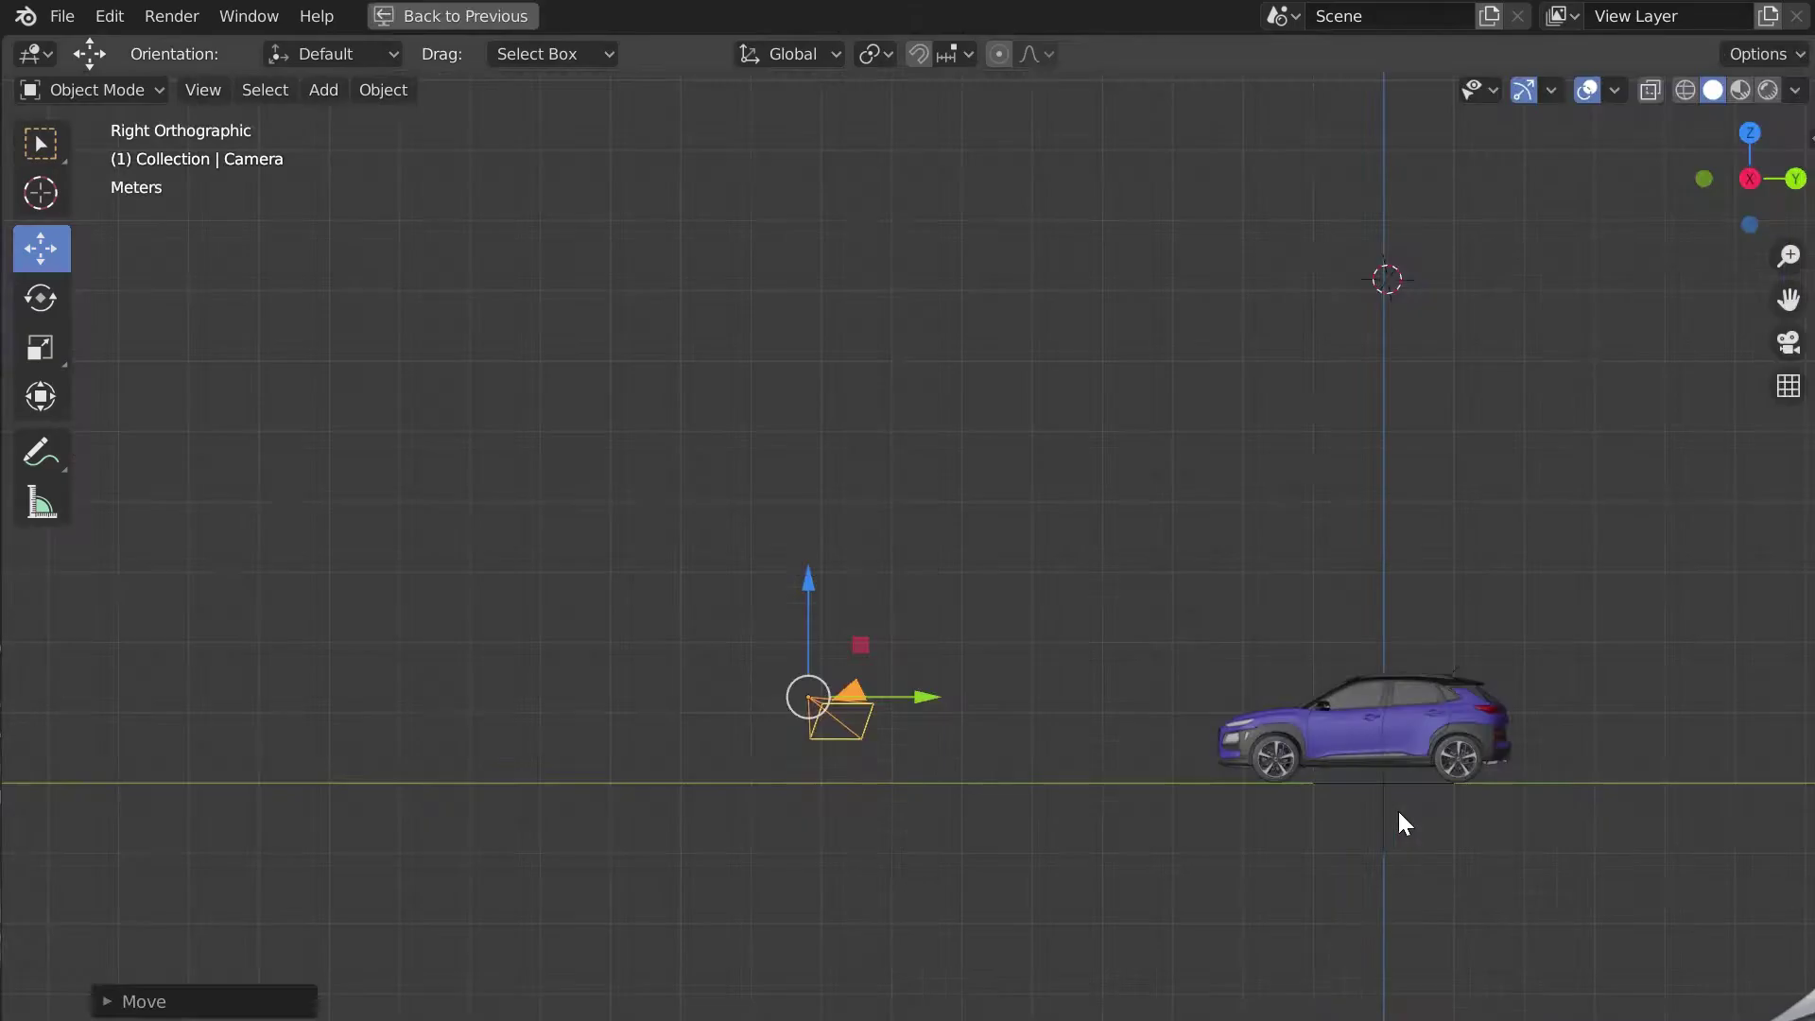
scroll(830, 804, "up", 1)
key("g")
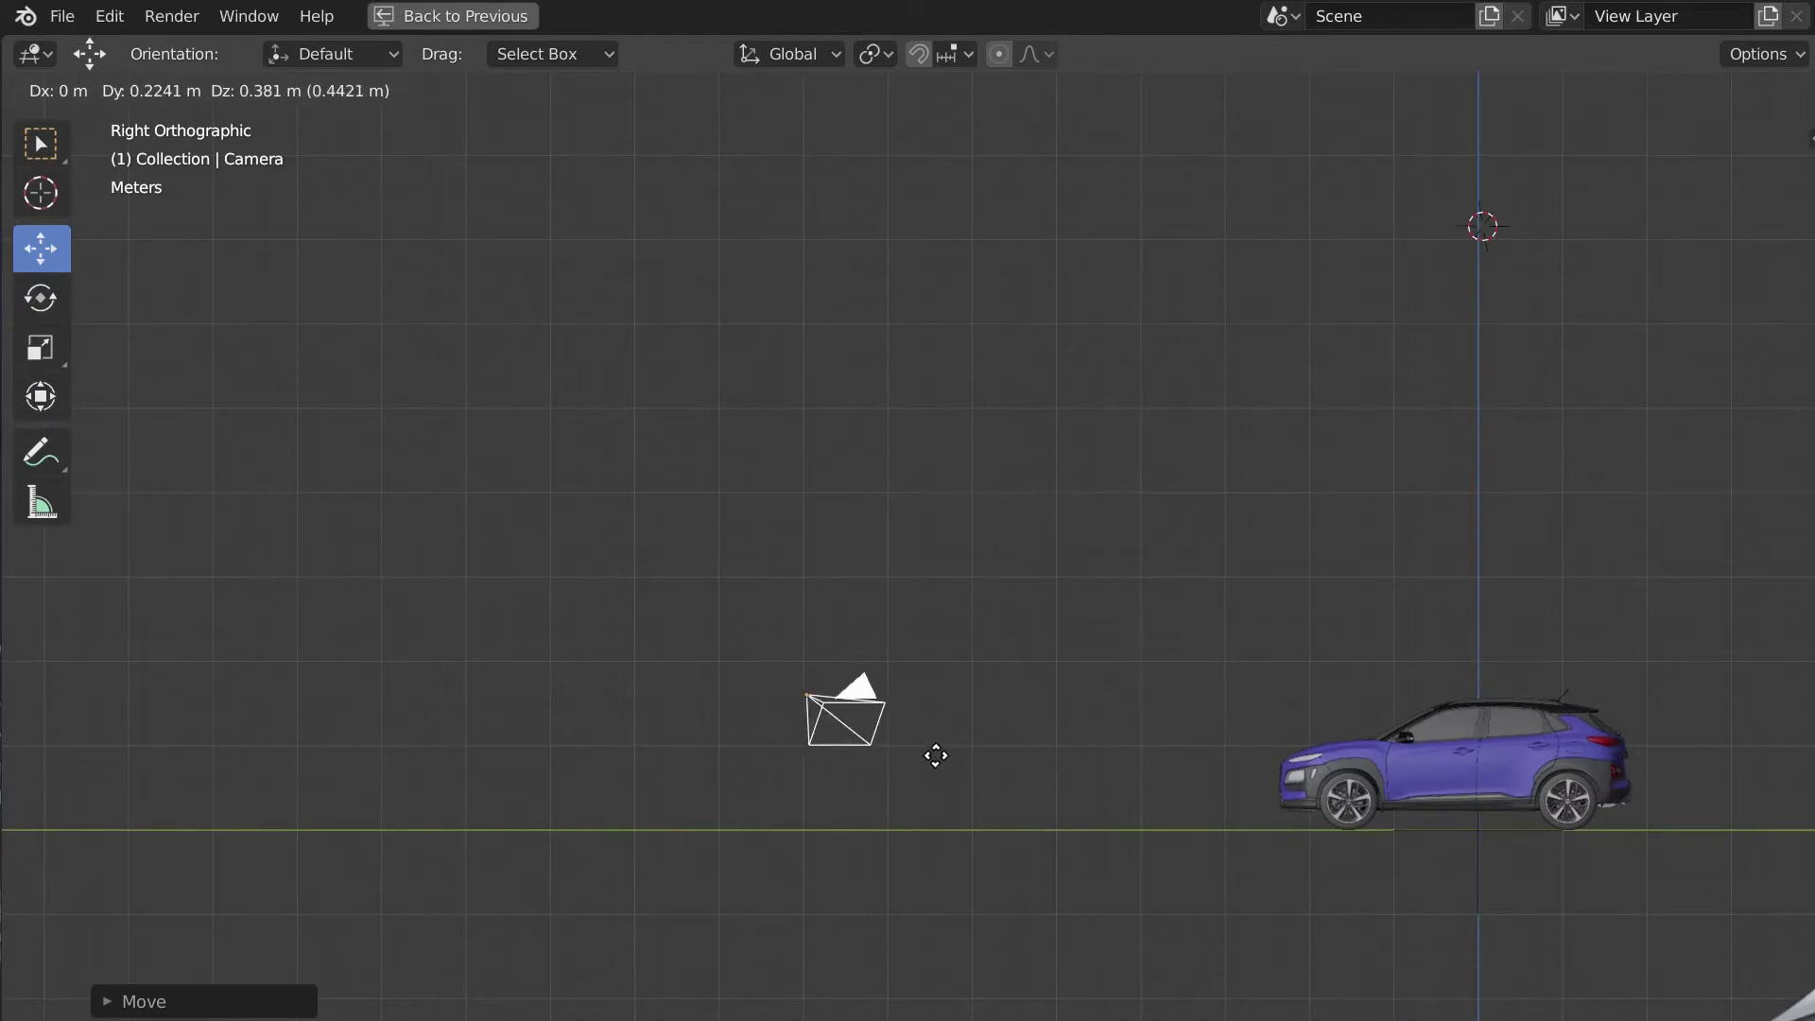
left_click(936, 756)
key("ctrl+space")
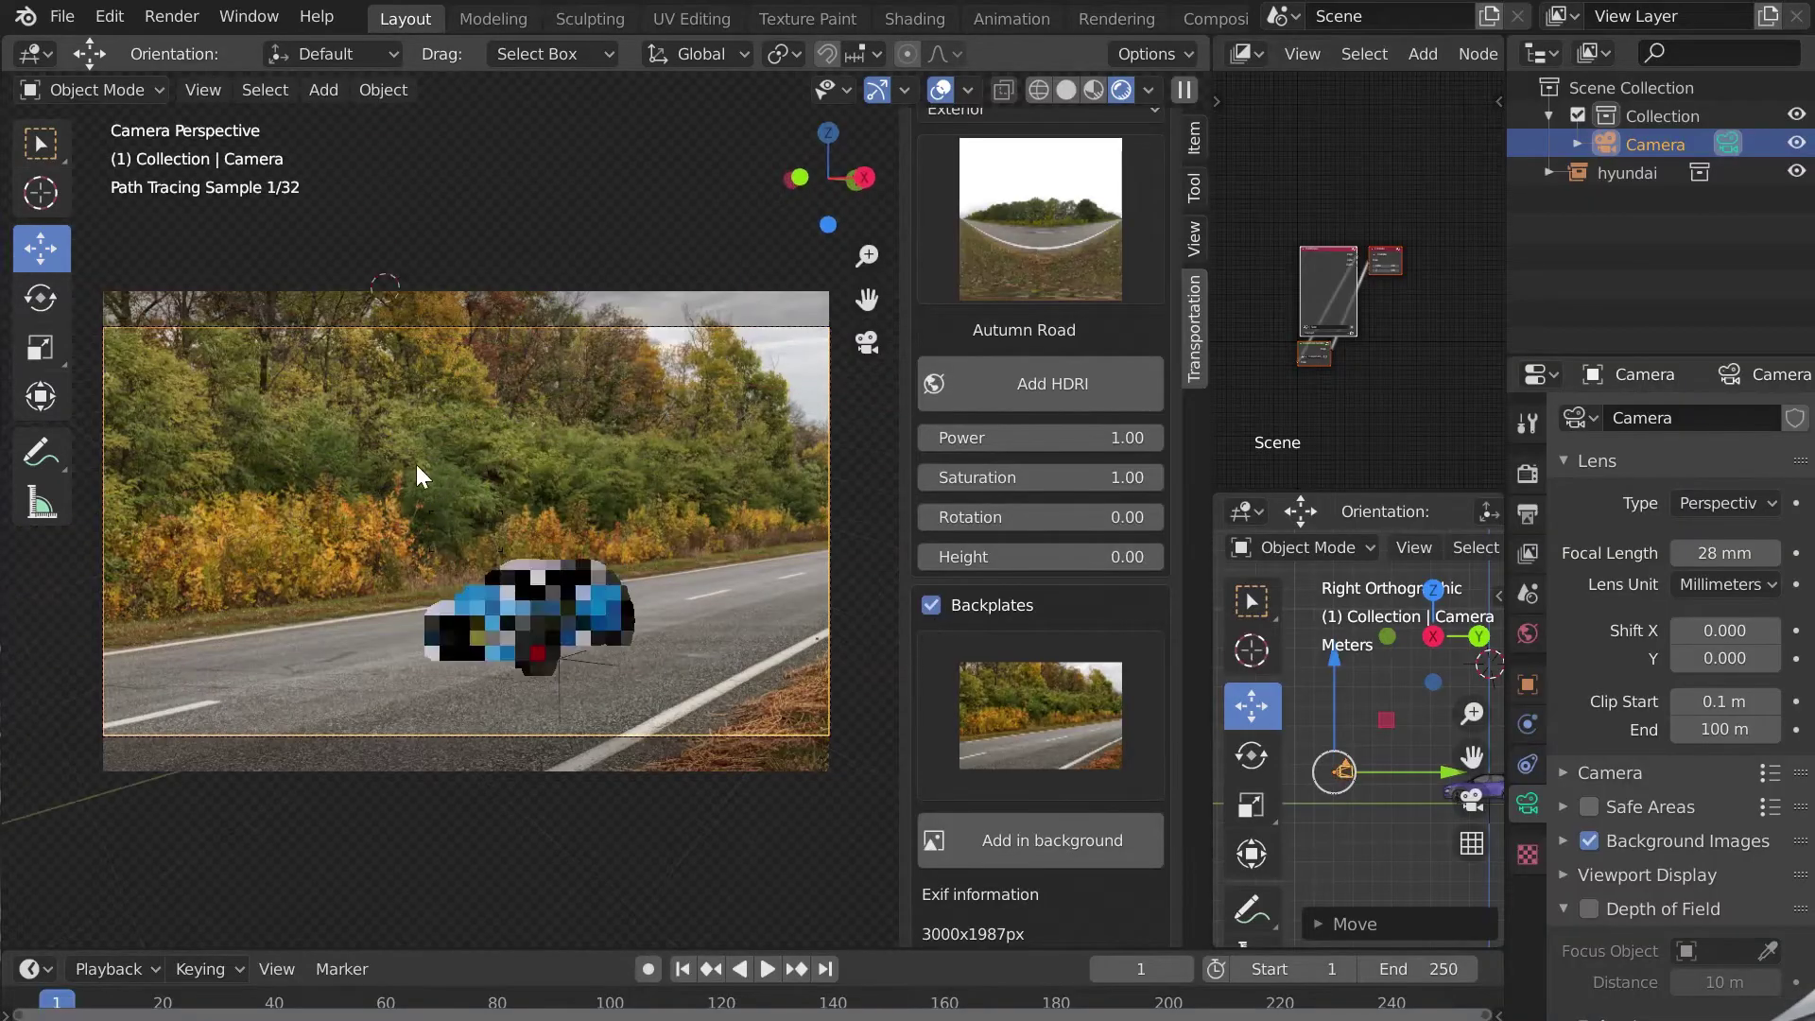
Move and rotate the camera in top view to frame the car larger on the near lane of the road
key("KP_7")
key("g")
left_click(1341, 705)
key("r")
left_click(1412, 658)
key("g")
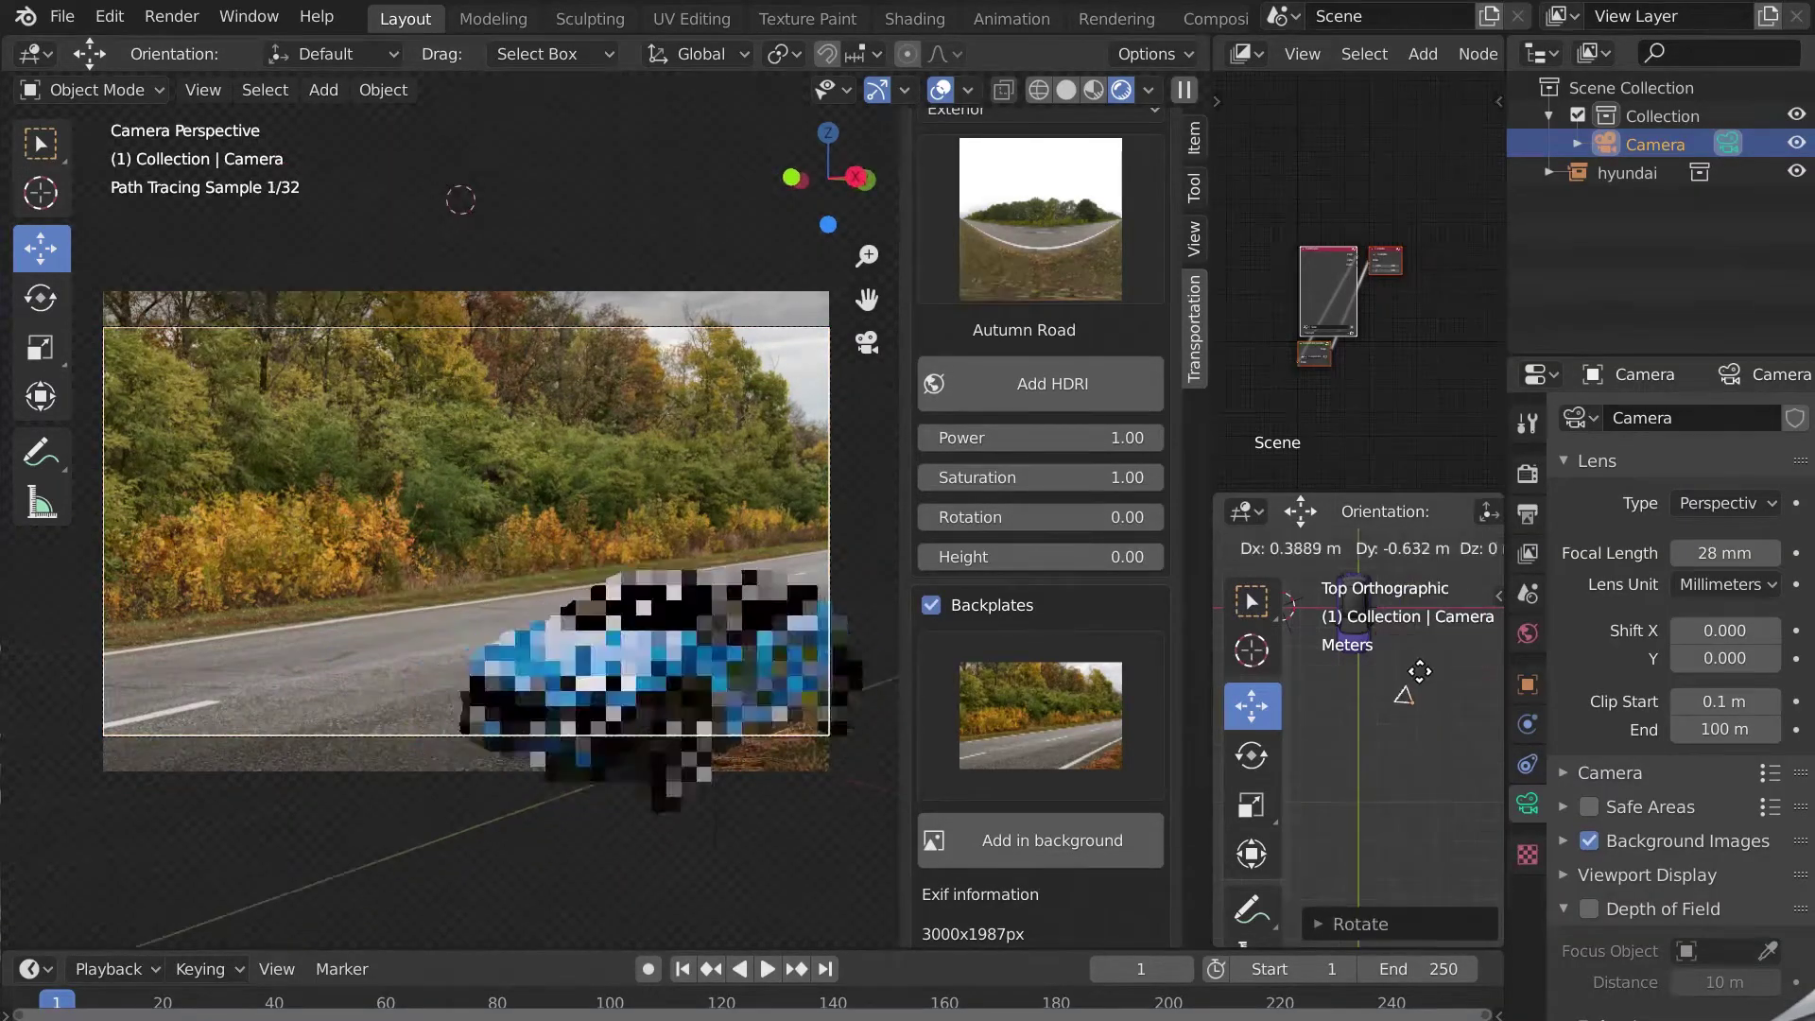
left_click(1432, 672)
key("g")
left_click(605, 614)
key("r")
left_click(1355, 742)
key("g")
Hide the Hyundai car to expose the road in the backplate
left_click(567, 619)
left_click(558, 617)
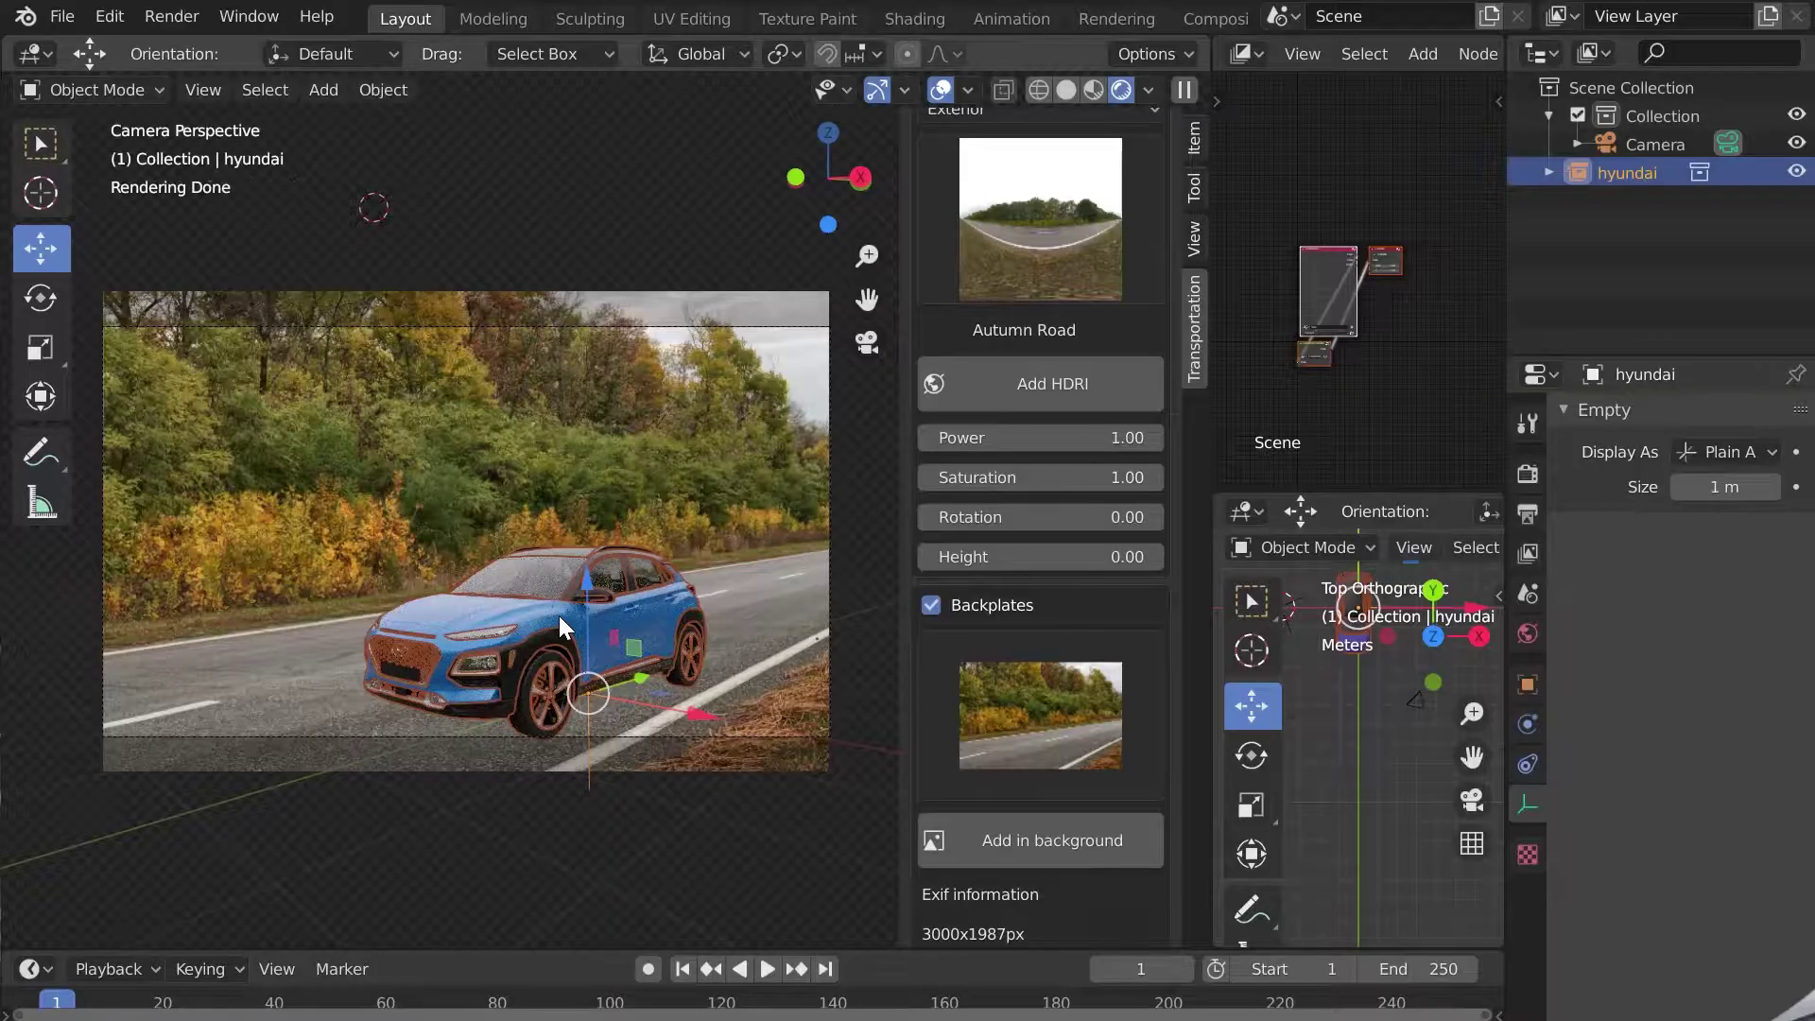
key("h")
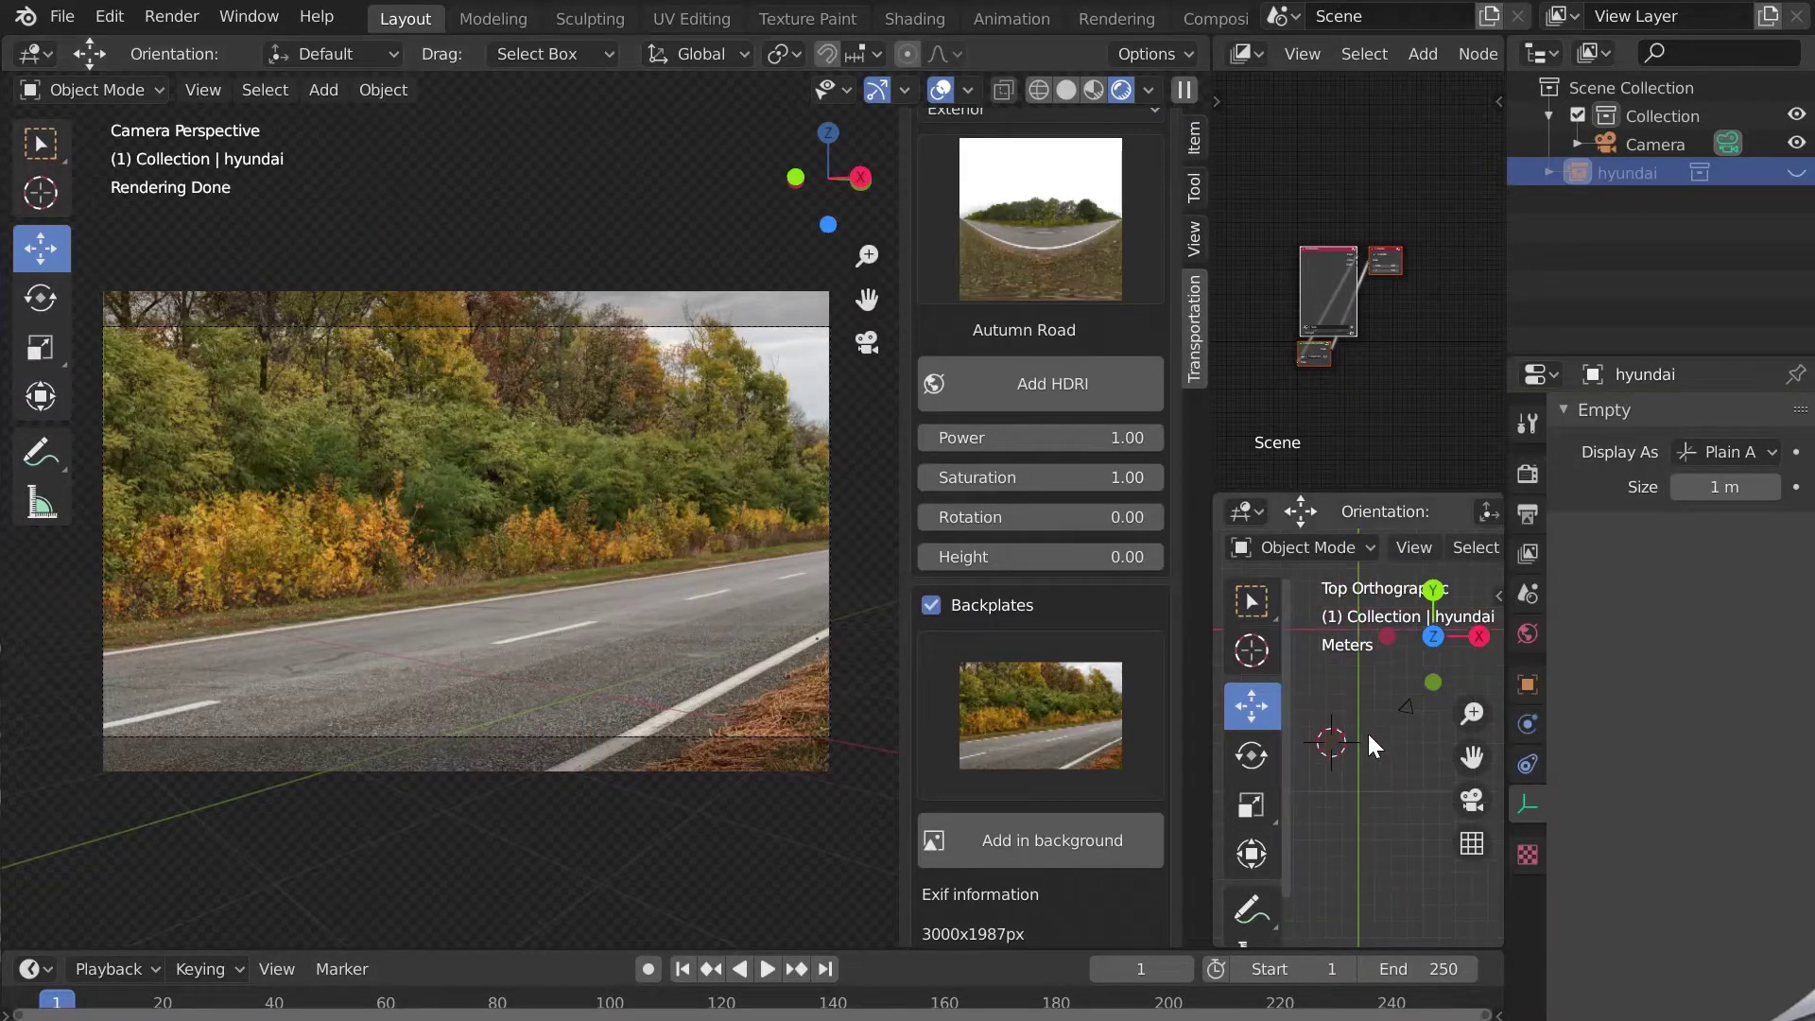
Add a mesh plane and stretch it along the Y axis into a long strip
key("shift+a")
mouse_move(1310, 483)
left_click(1518, 483)
key("s")
key("y")
left_click(1344, 811)
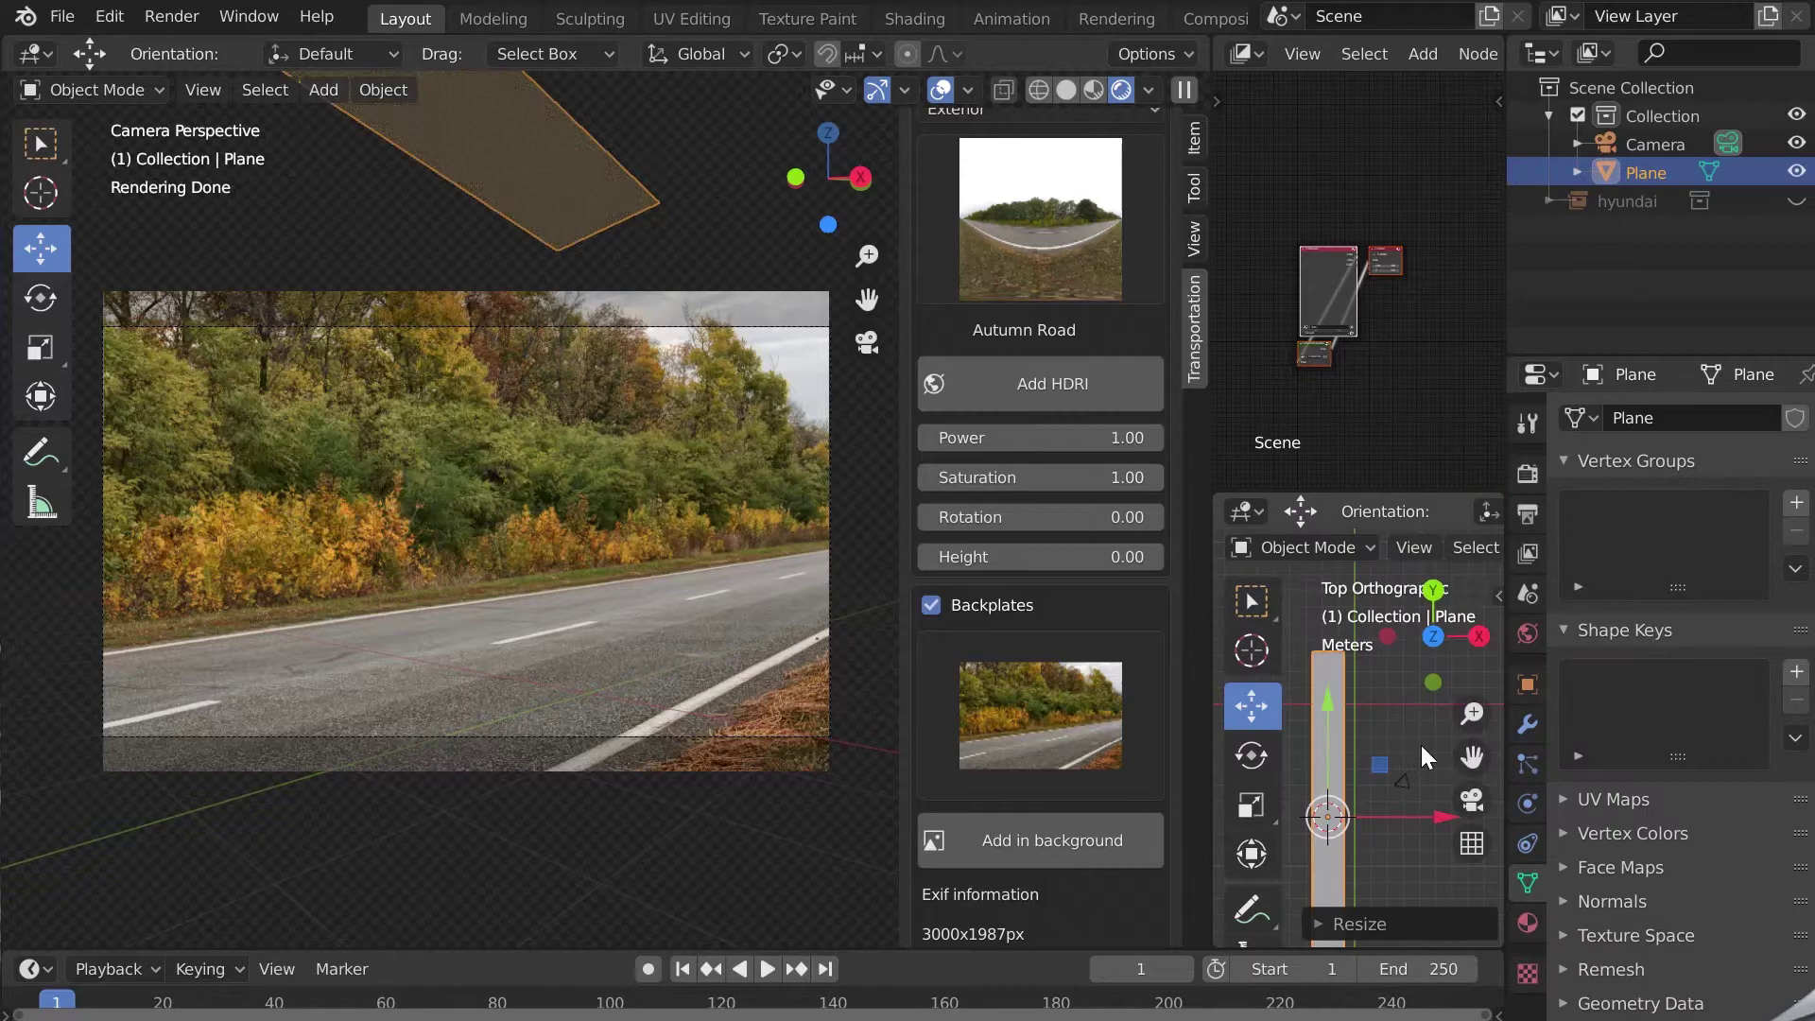
Move the strip plane down to ground level and over the near lane of the road
key("KP_1")
key("g")
left_click(1413, 752)
key("KP_7")
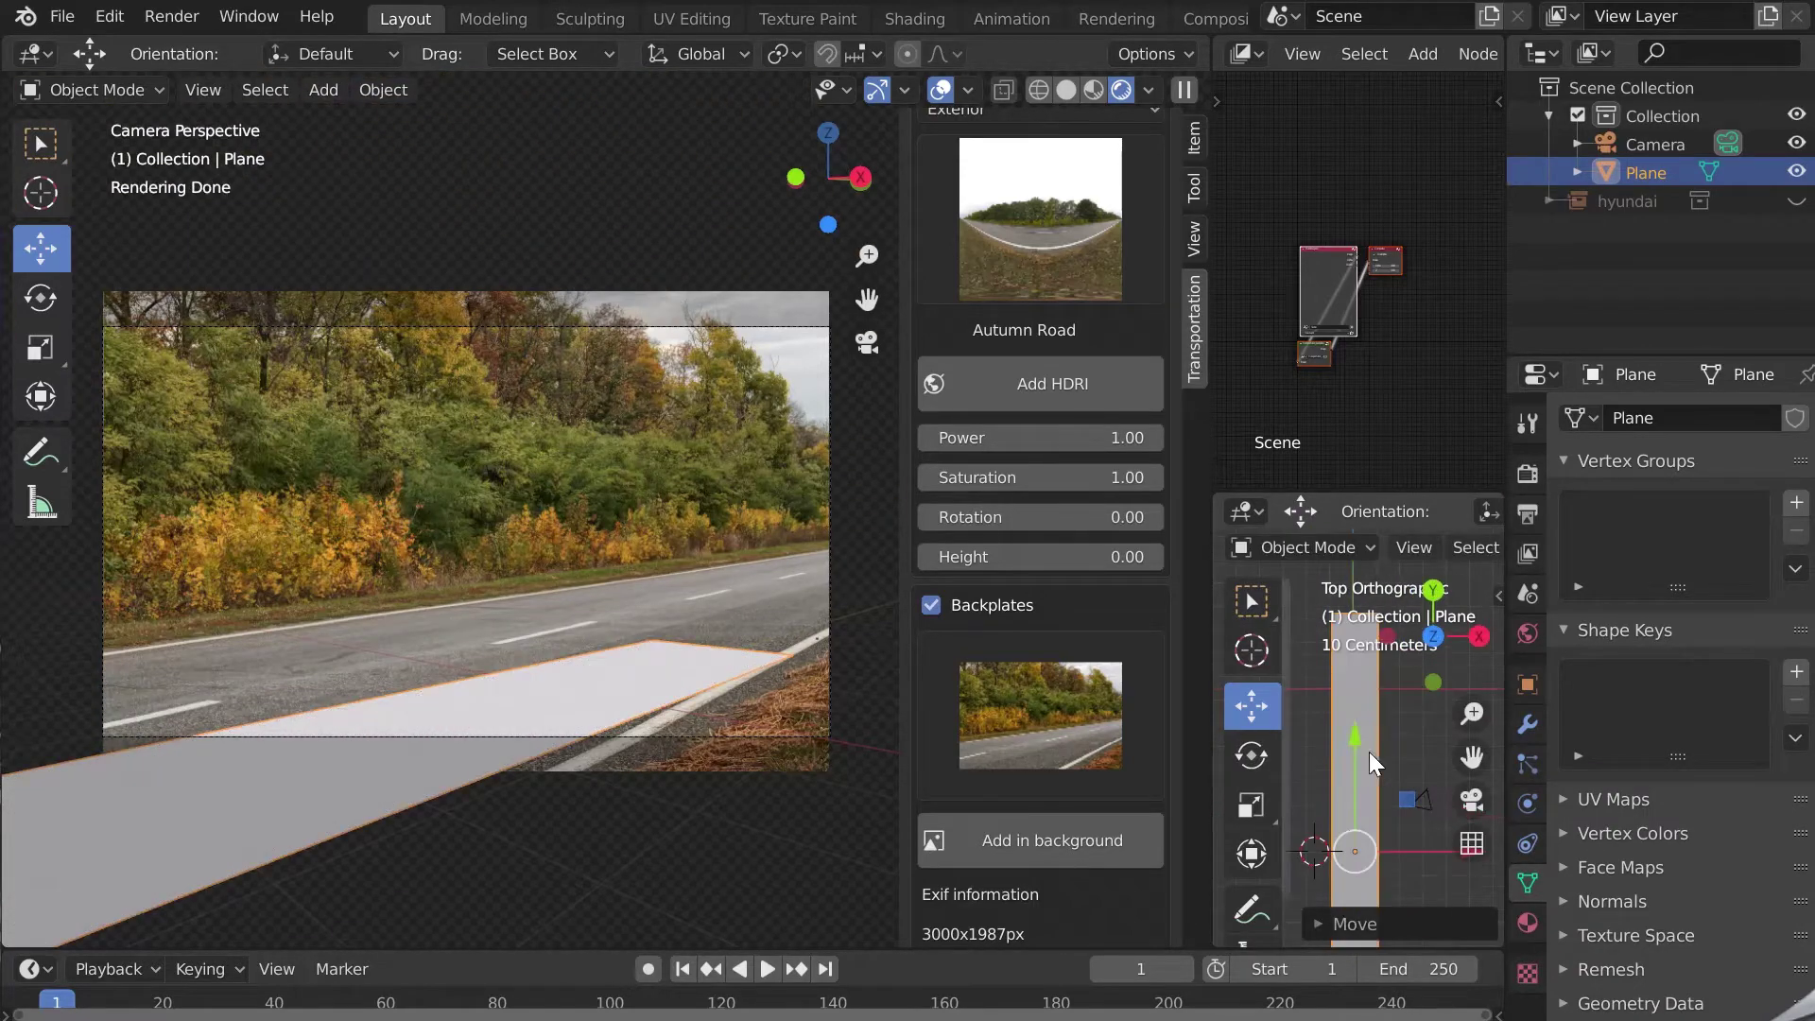
Rotate the camera in top view and shift it along X to align the plane with the road's edge line
left_click(1420, 801)
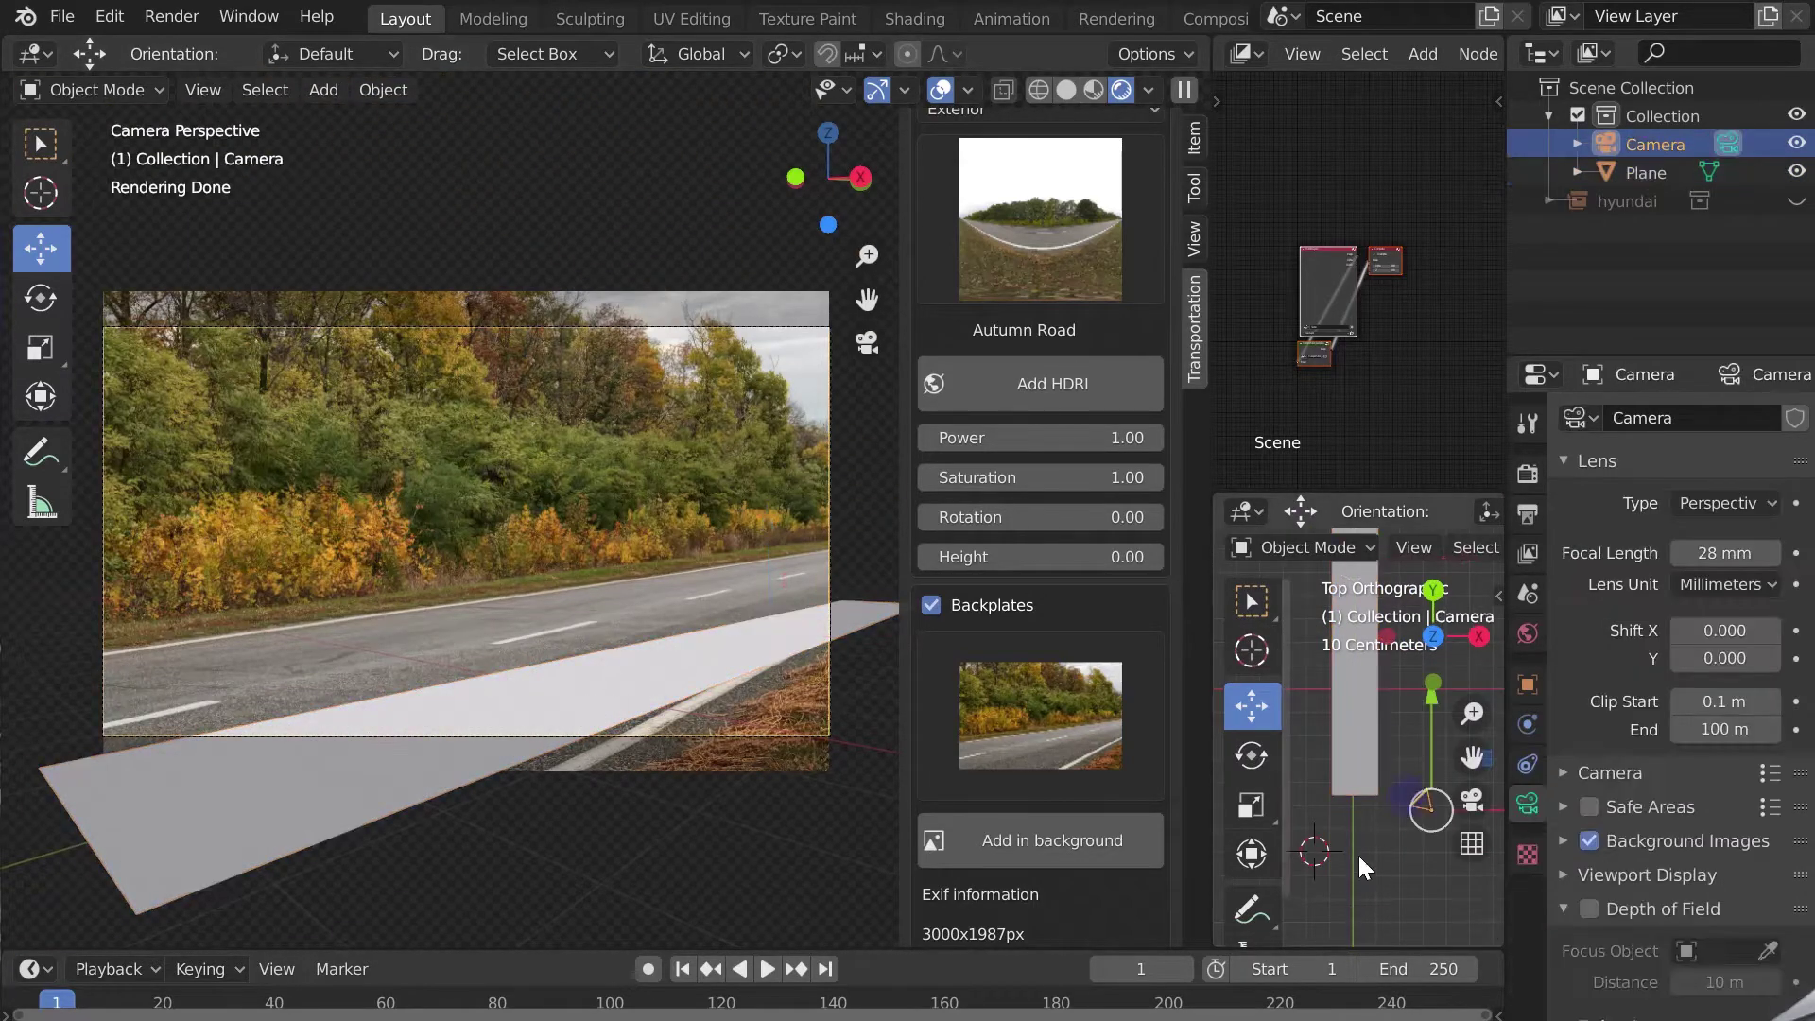
key("r")
left_click(1310, 818)
scroll(1399, 804, "down", 1)
middle_click_drag(1427, 804, 1380, 809, "shift")
left_click_drag(1401, 801, 1392, 800)
left_click(1392, 801)
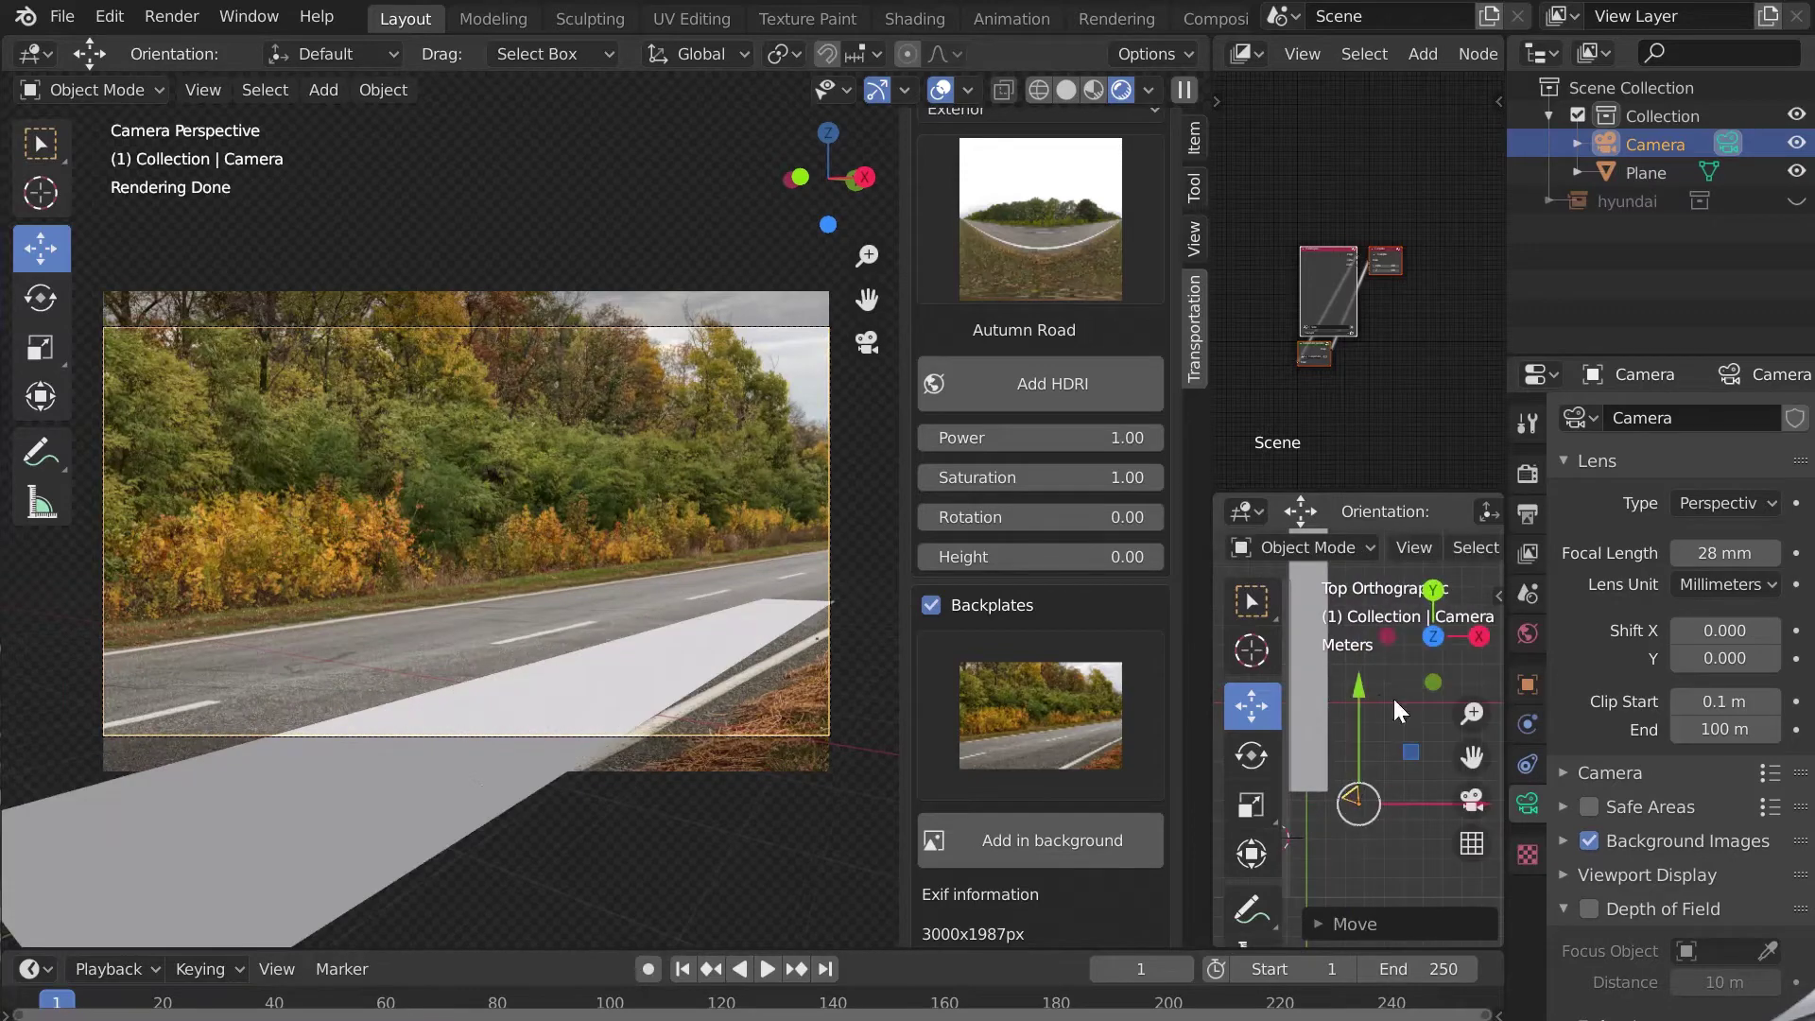
key("g")
key("x")
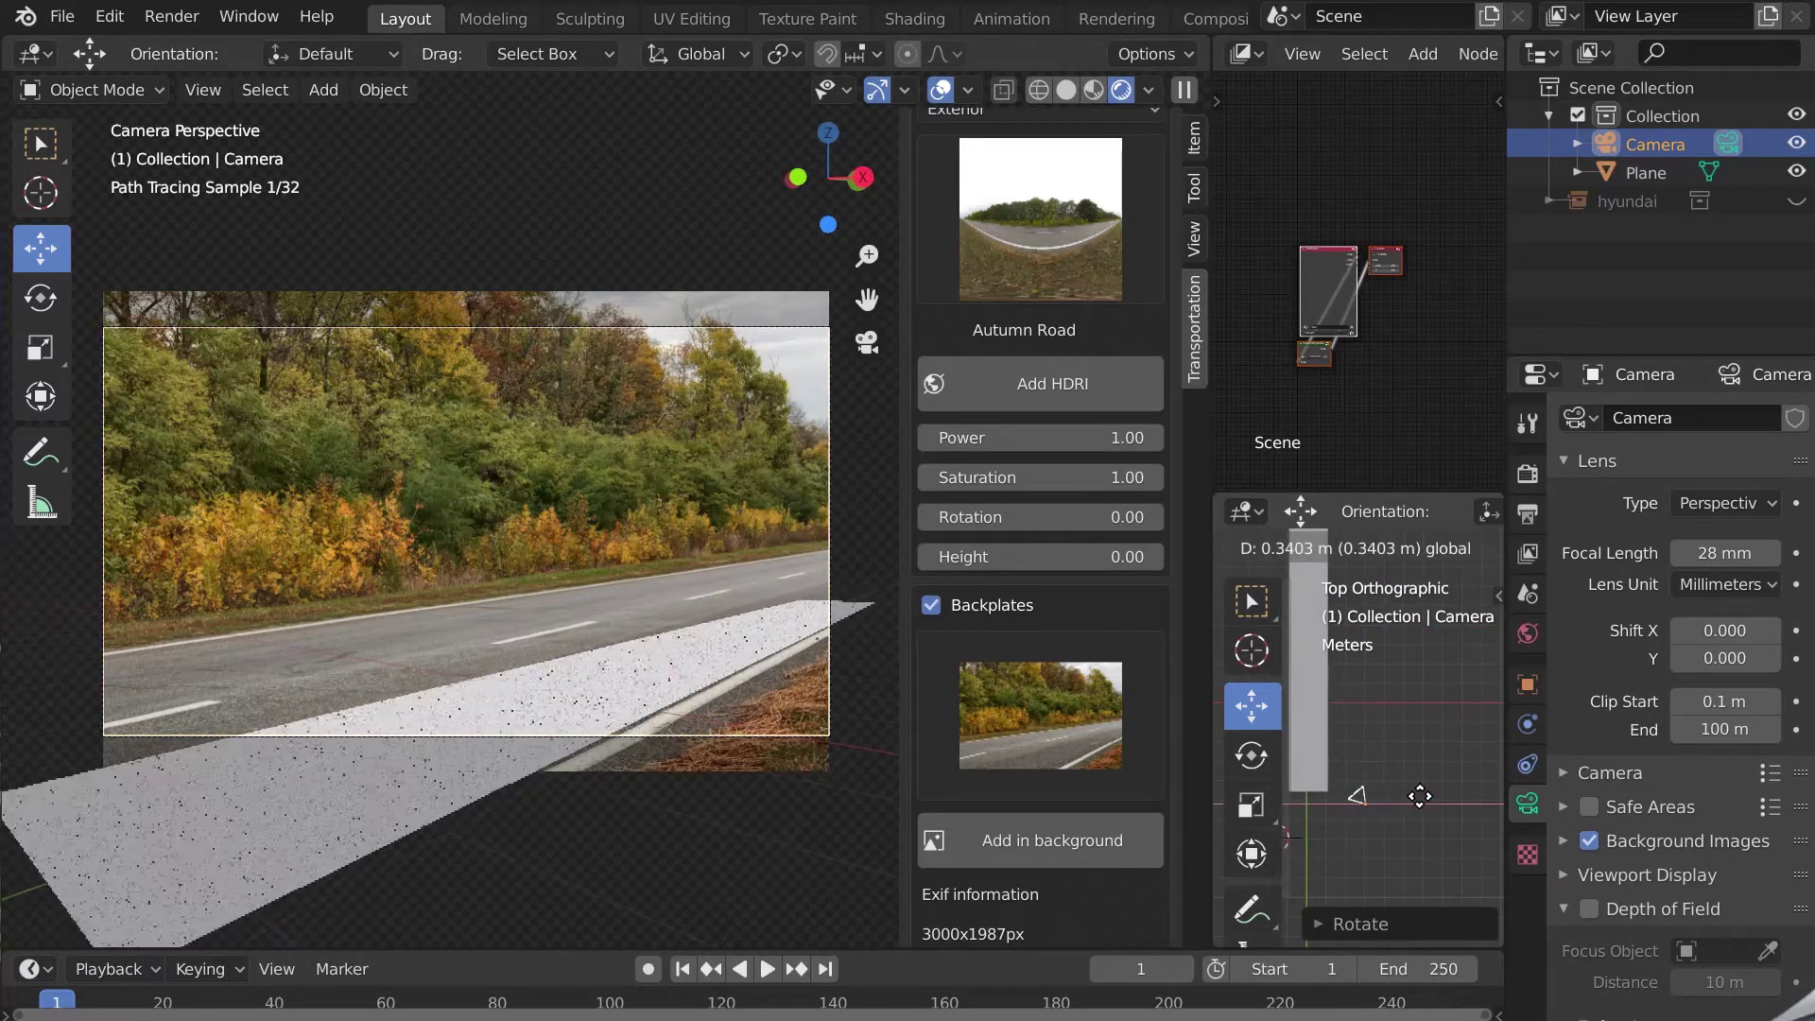
left_click(1406, 799)
scroll(1367, 816, "up", 2)
Widen the strip plane by moving its far-side edge outward in top view until it spans both lanes of the road
left_click(1335, 742)
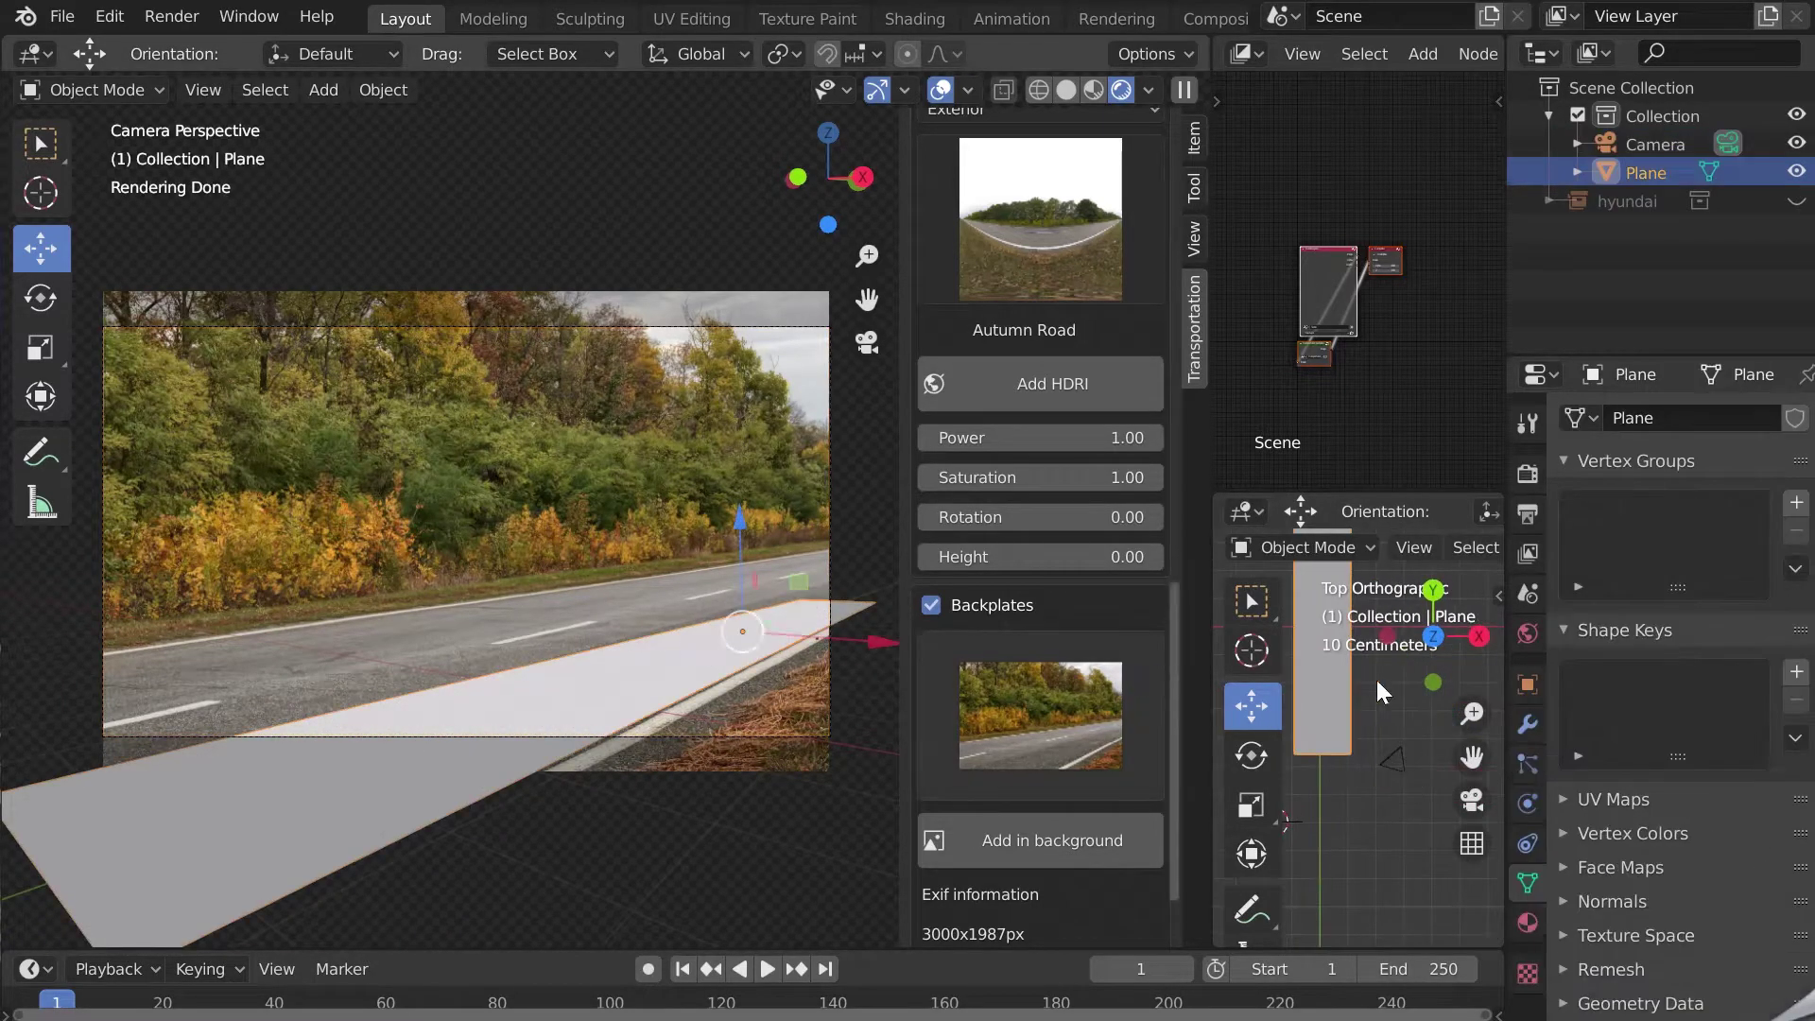
scroll(1335, 757, "down", 2)
key("Tab")
key("Right")
left_click(1252, 701)
middle_click_drag(1407, 625, 1418, 746, "shift")
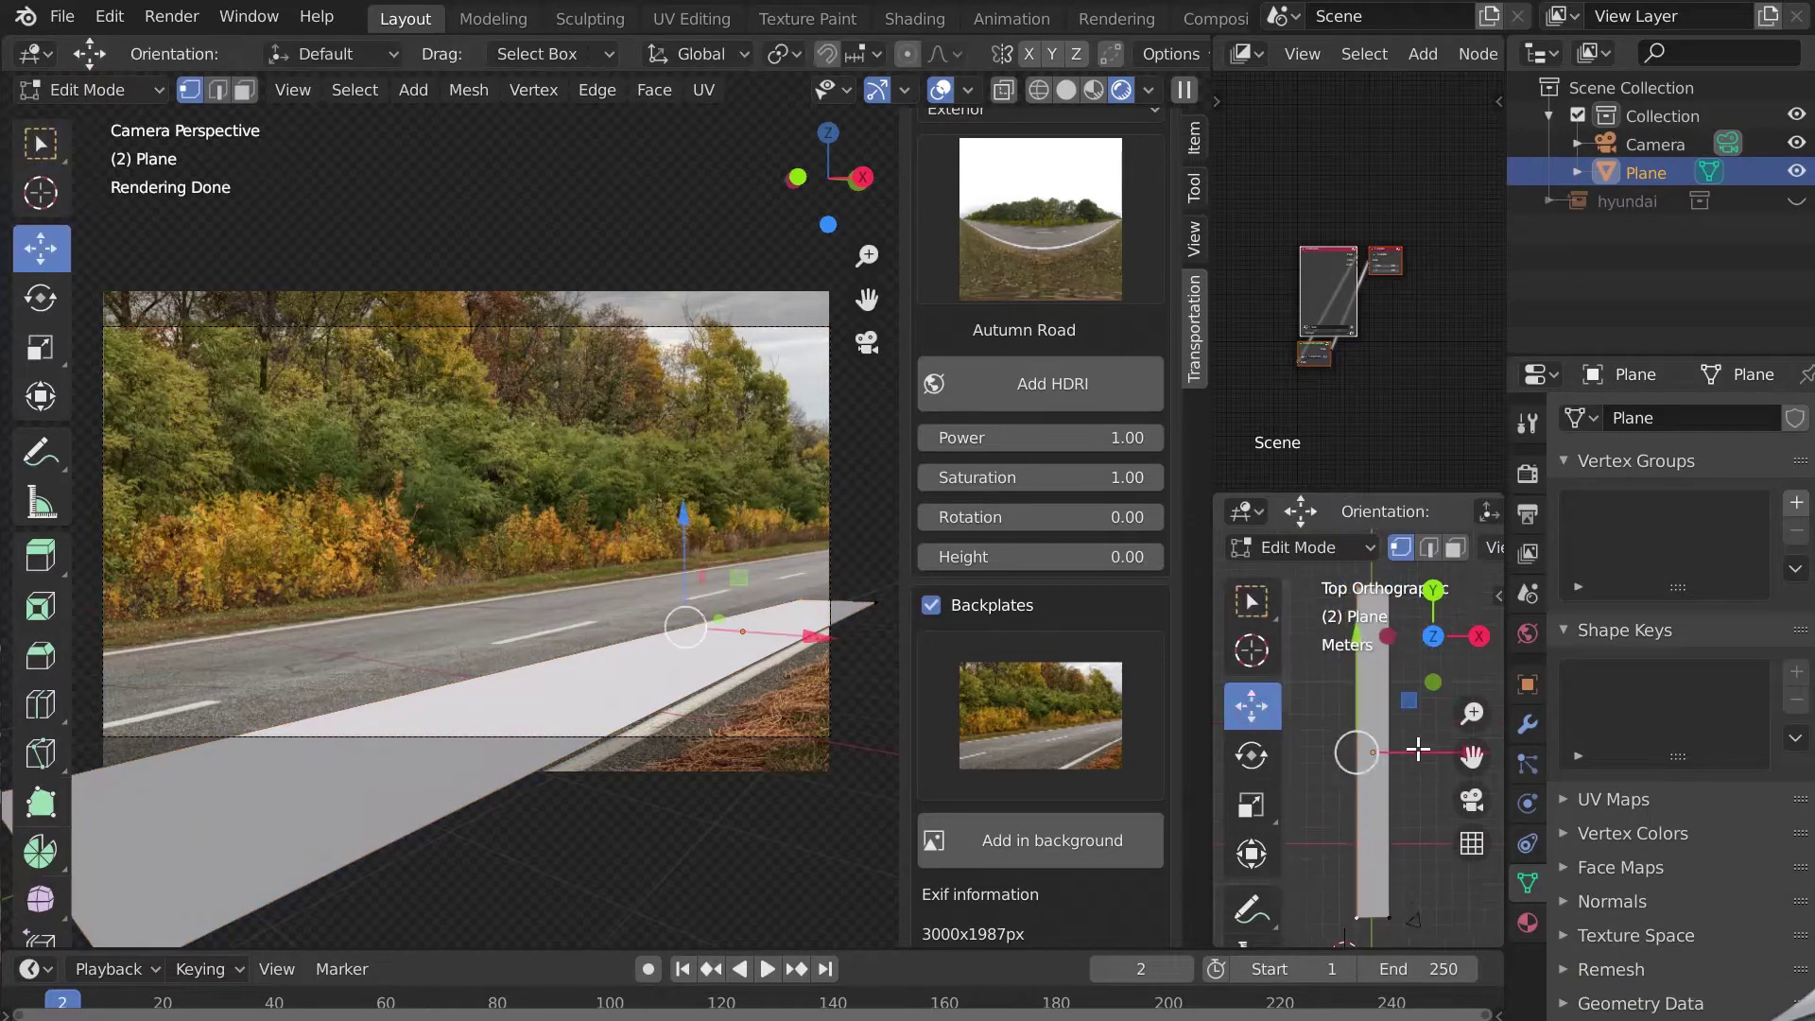
left_click_drag(1420, 747, 1299, 662)
key("Tab")
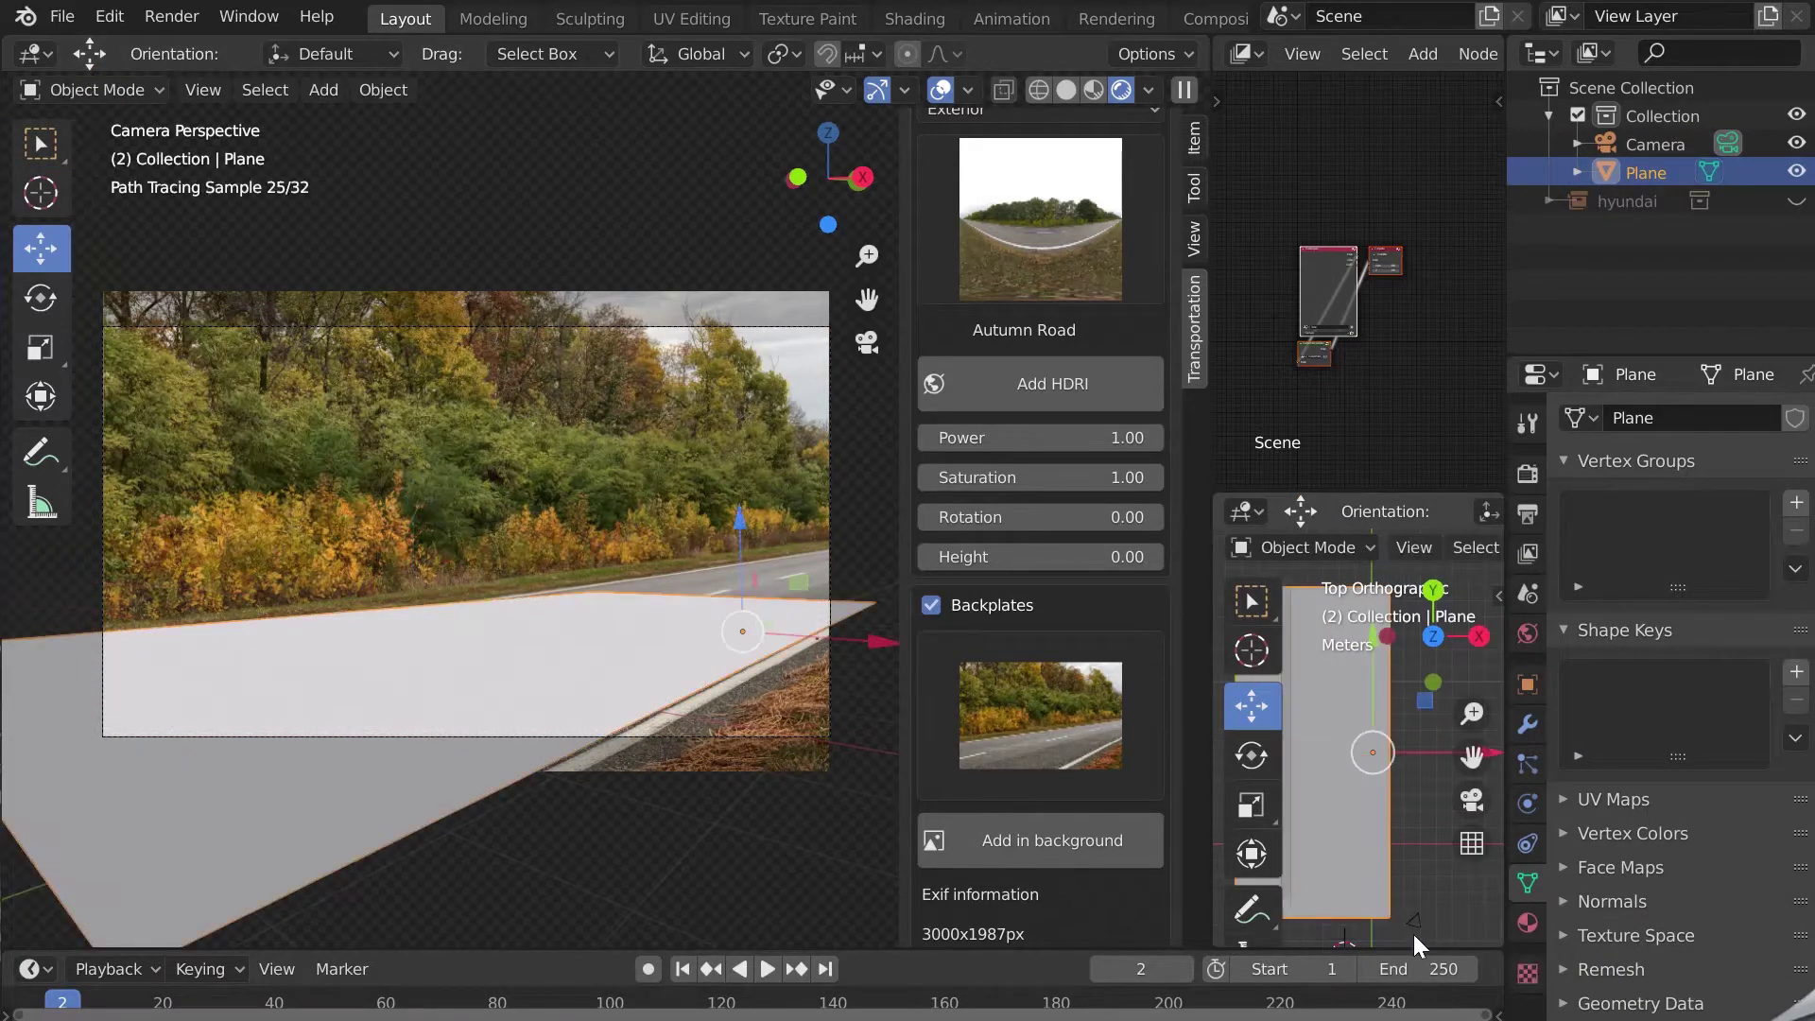
Reposition the camera so the widened plane lines up with the road in the backplate
left_click(1411, 933)
key("g")
left_click(541, 492)
key("g")
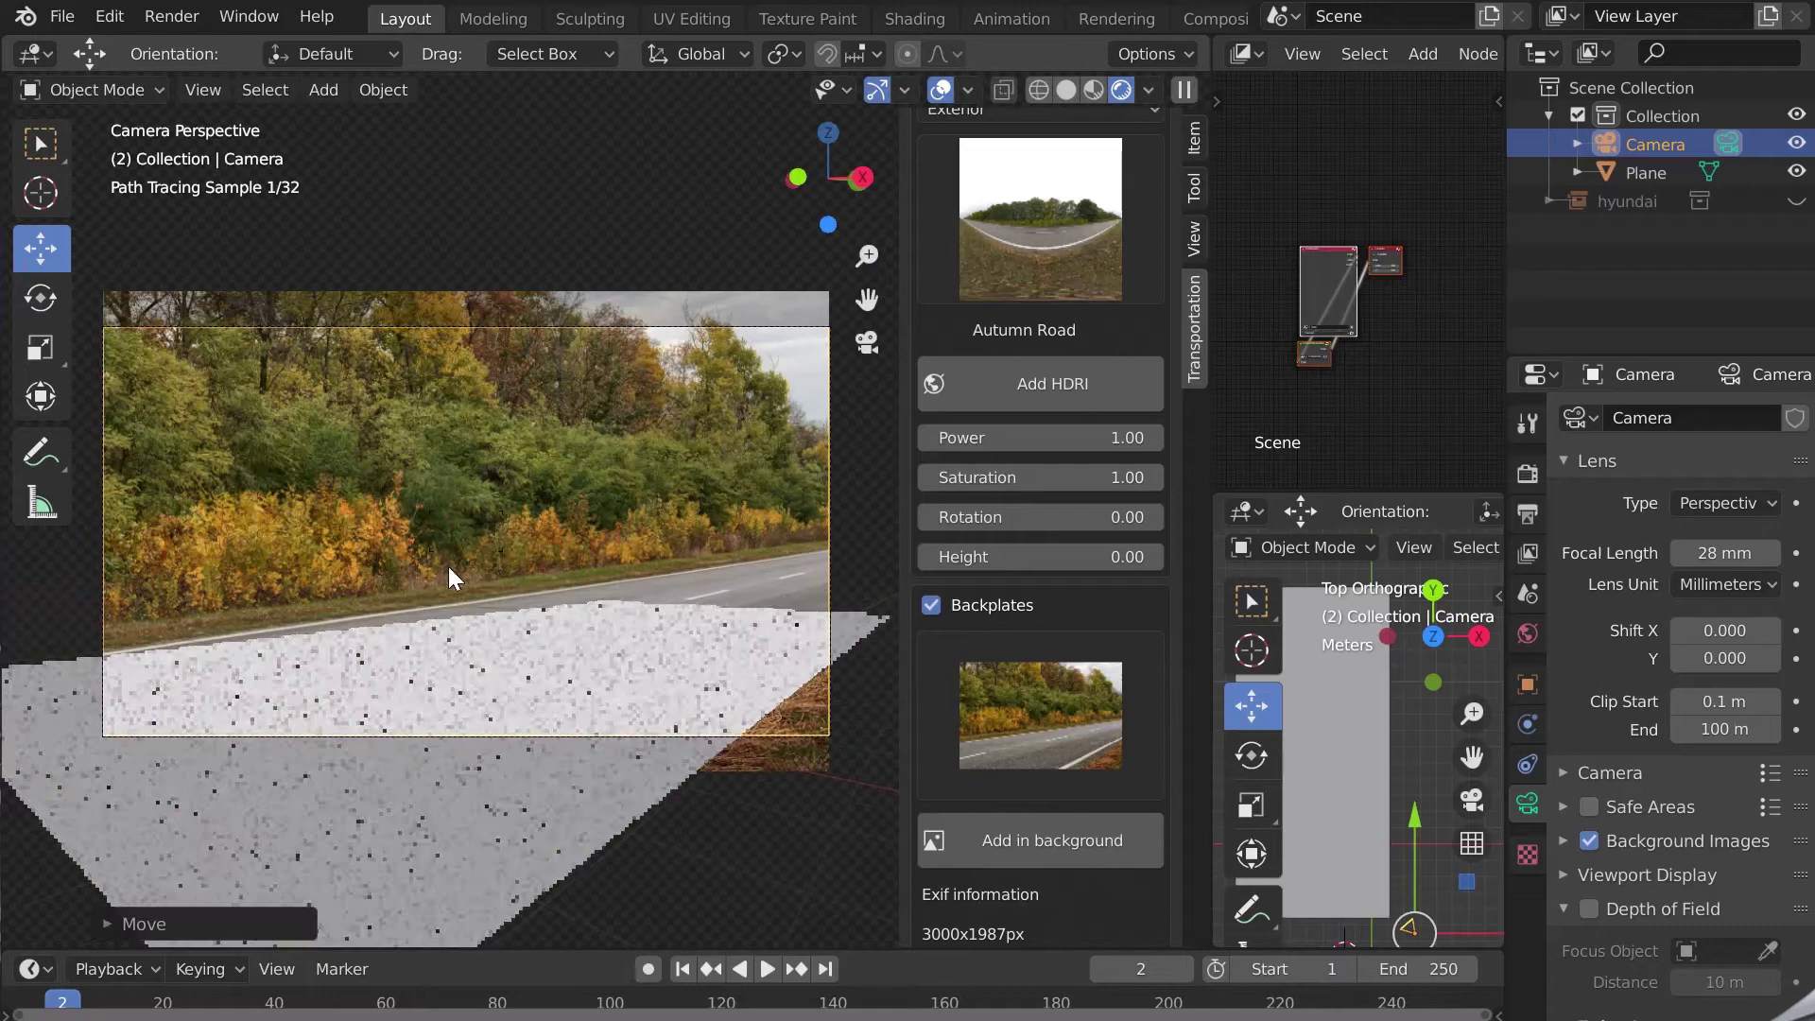
left_click(460, 573)
Scale the plane along X and shift it sideways to fit the width between the road's edge lines
left_click(1375, 787)
key("s")
key("x")
left_click(1415, 799)
left_click_drag(1437, 753, 1425, 749)
middle_click_drag(1343, 733, 1375, 867, "shift")
key("Tab")
left_click_drag(1364, 701, 1408, 864)
key("ctrl+z")
key("Tab")
Rotate the camera slightly in top view to bring the plane's edges parallel to the road lines
middle_click_drag(1421, 670, 1350, 842, "shift")
left_click(1365, 815)
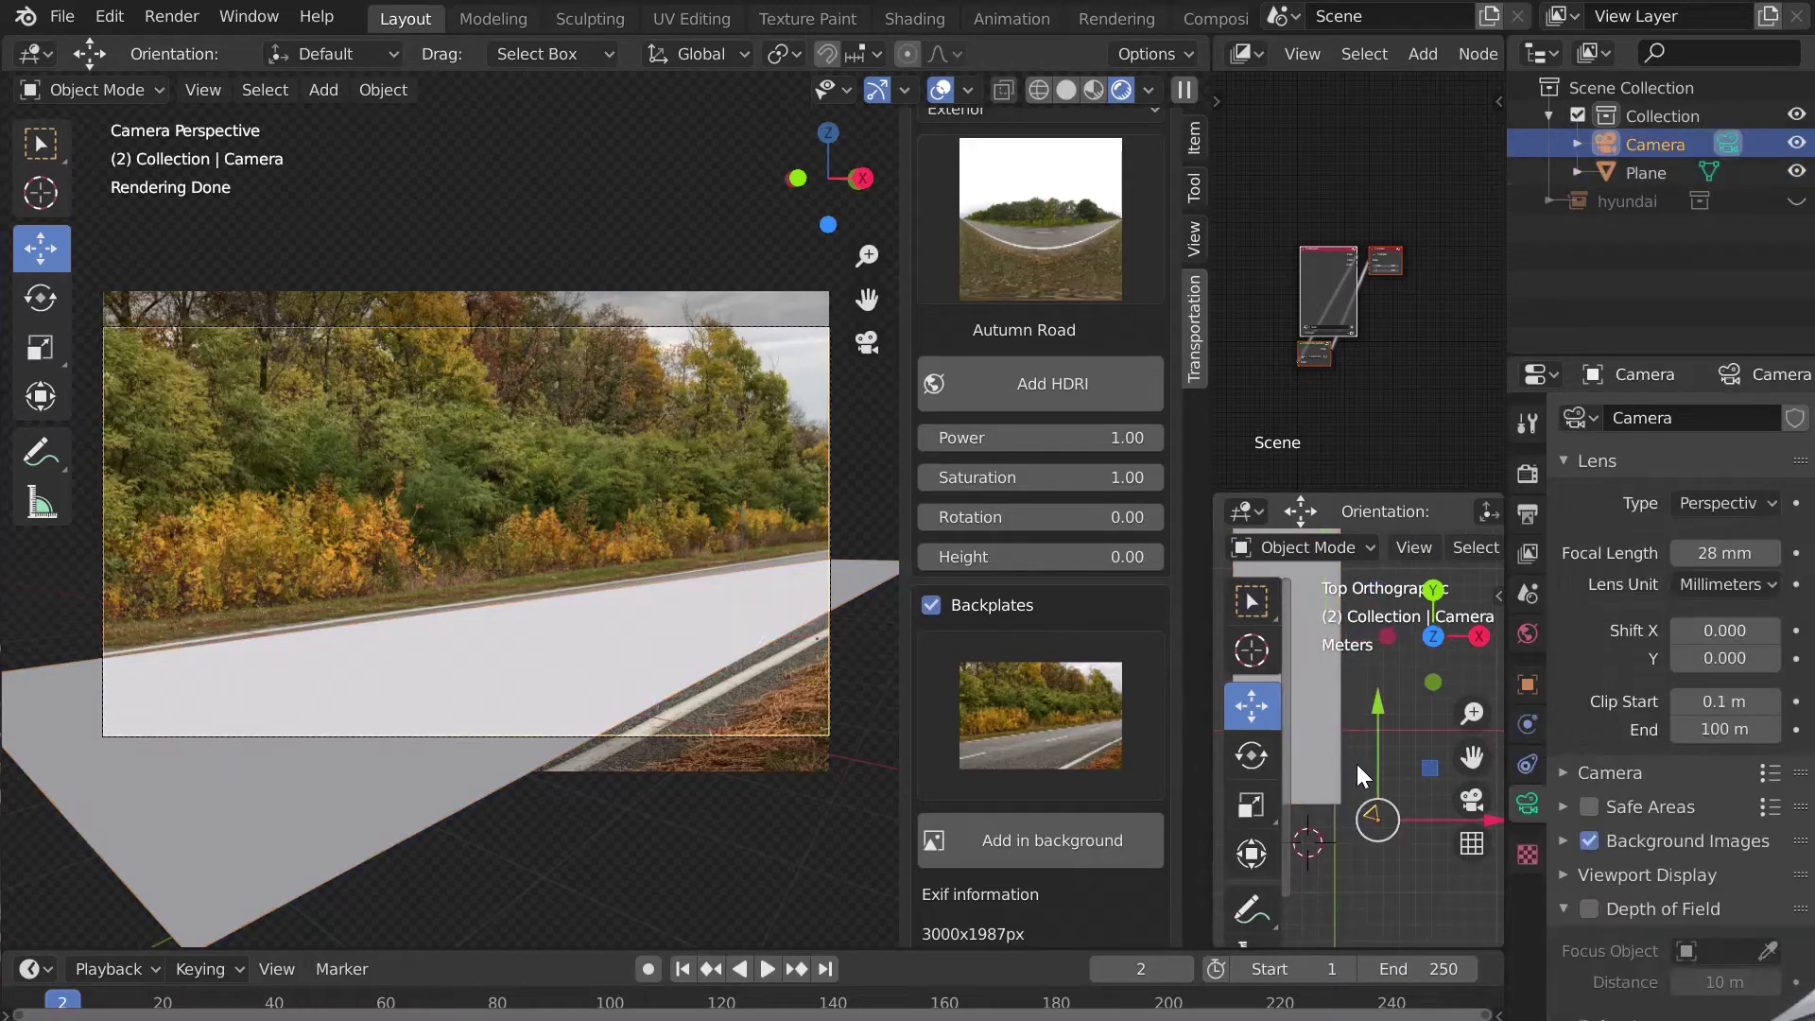
scroll(1380, 850, "up", 2)
key("r")
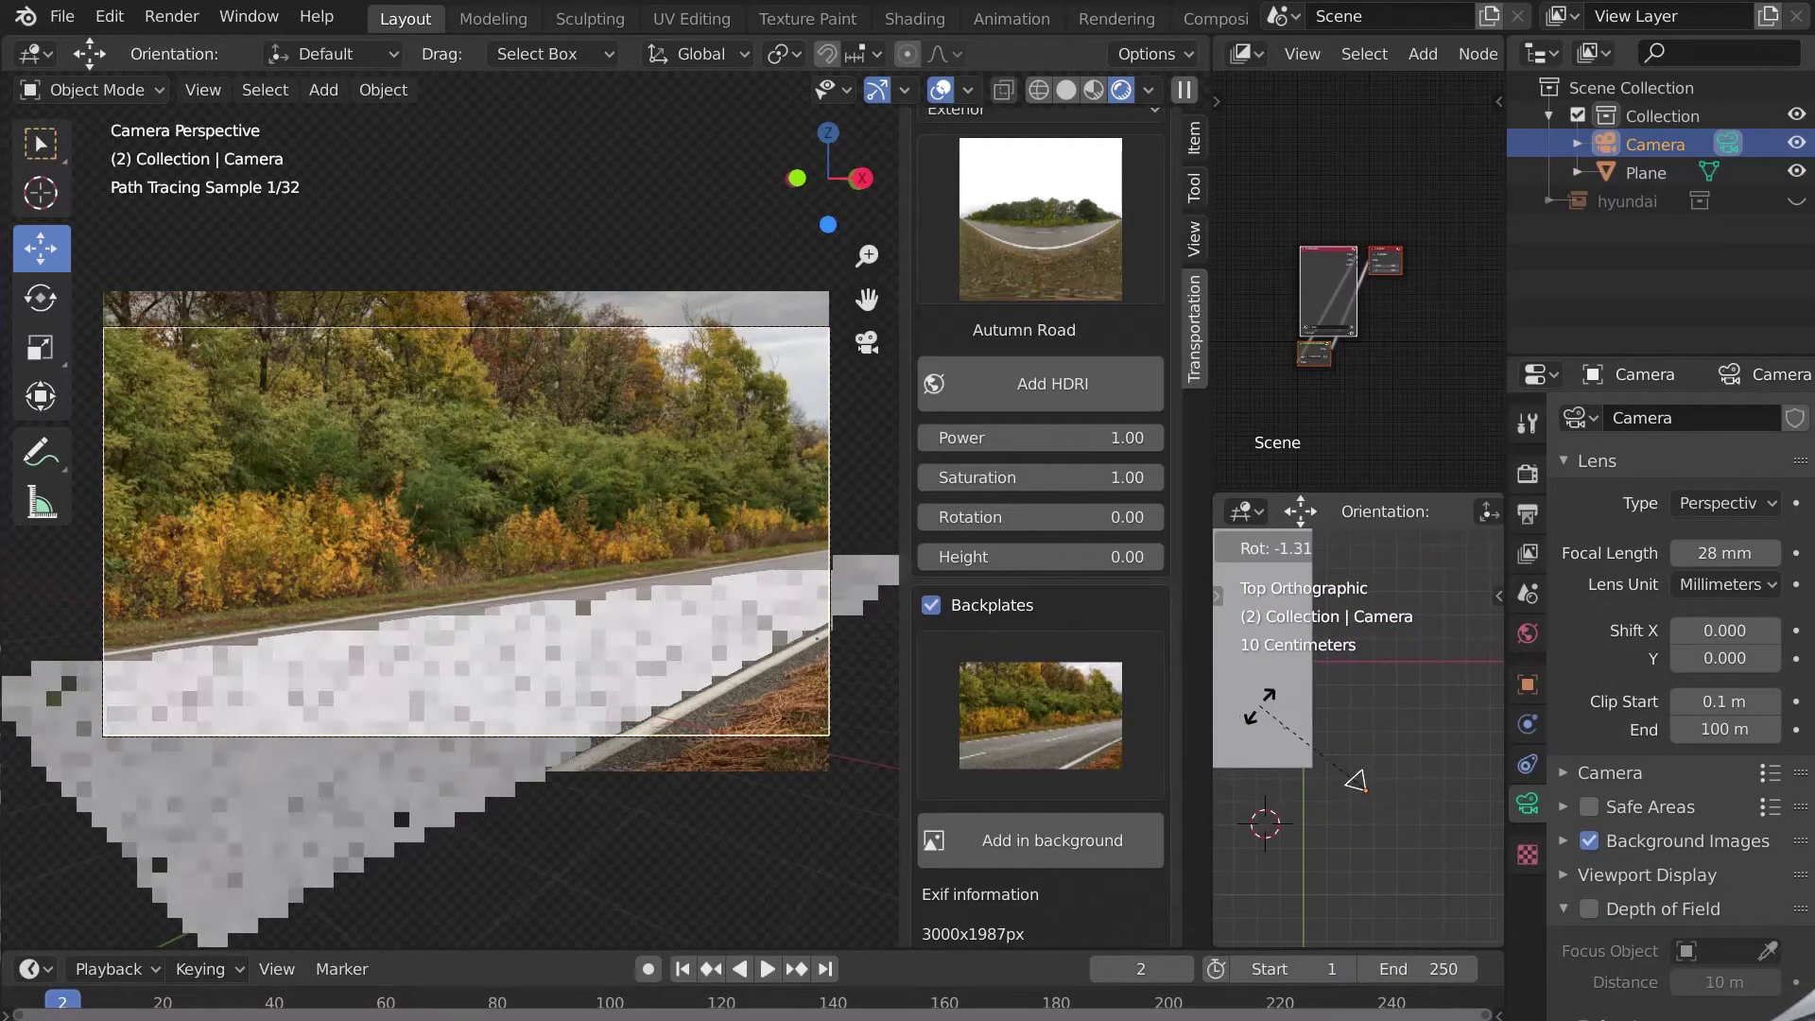
left_click(1304, 705)
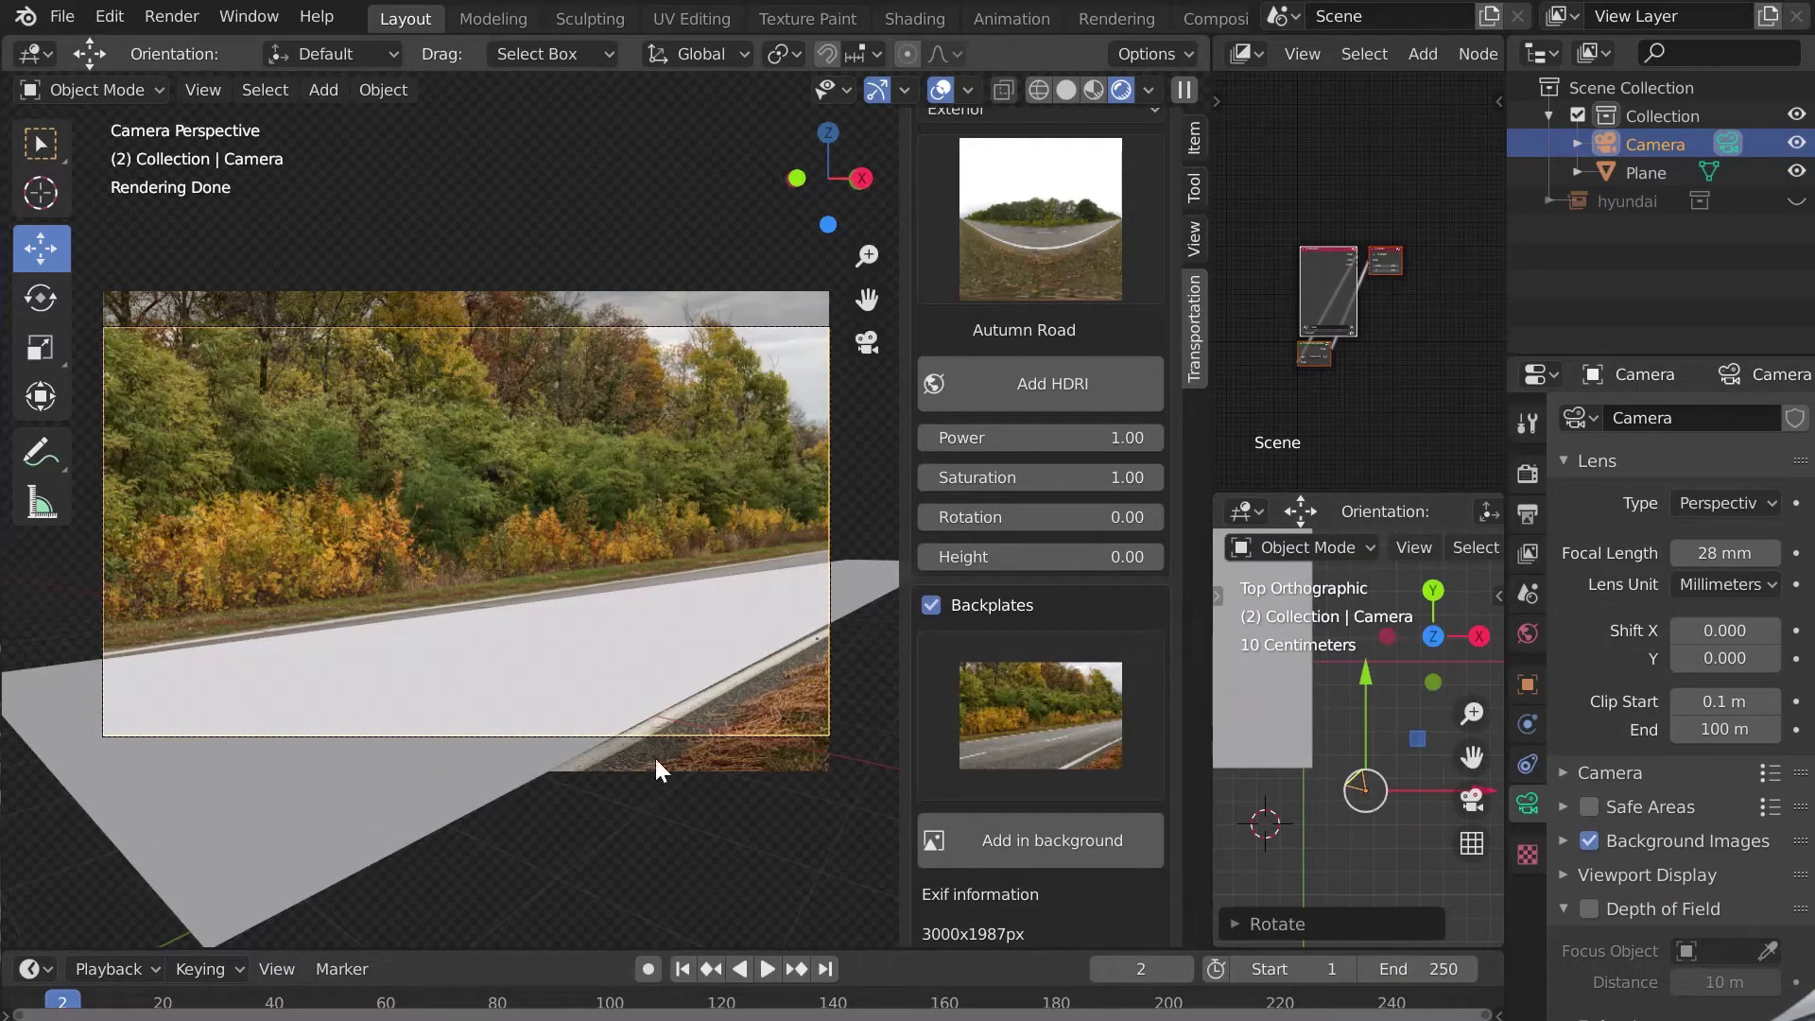
Move the camera in the camera view and rotate it in top view to refine the match with the road's perspective
key("g")
left_click(675, 619)
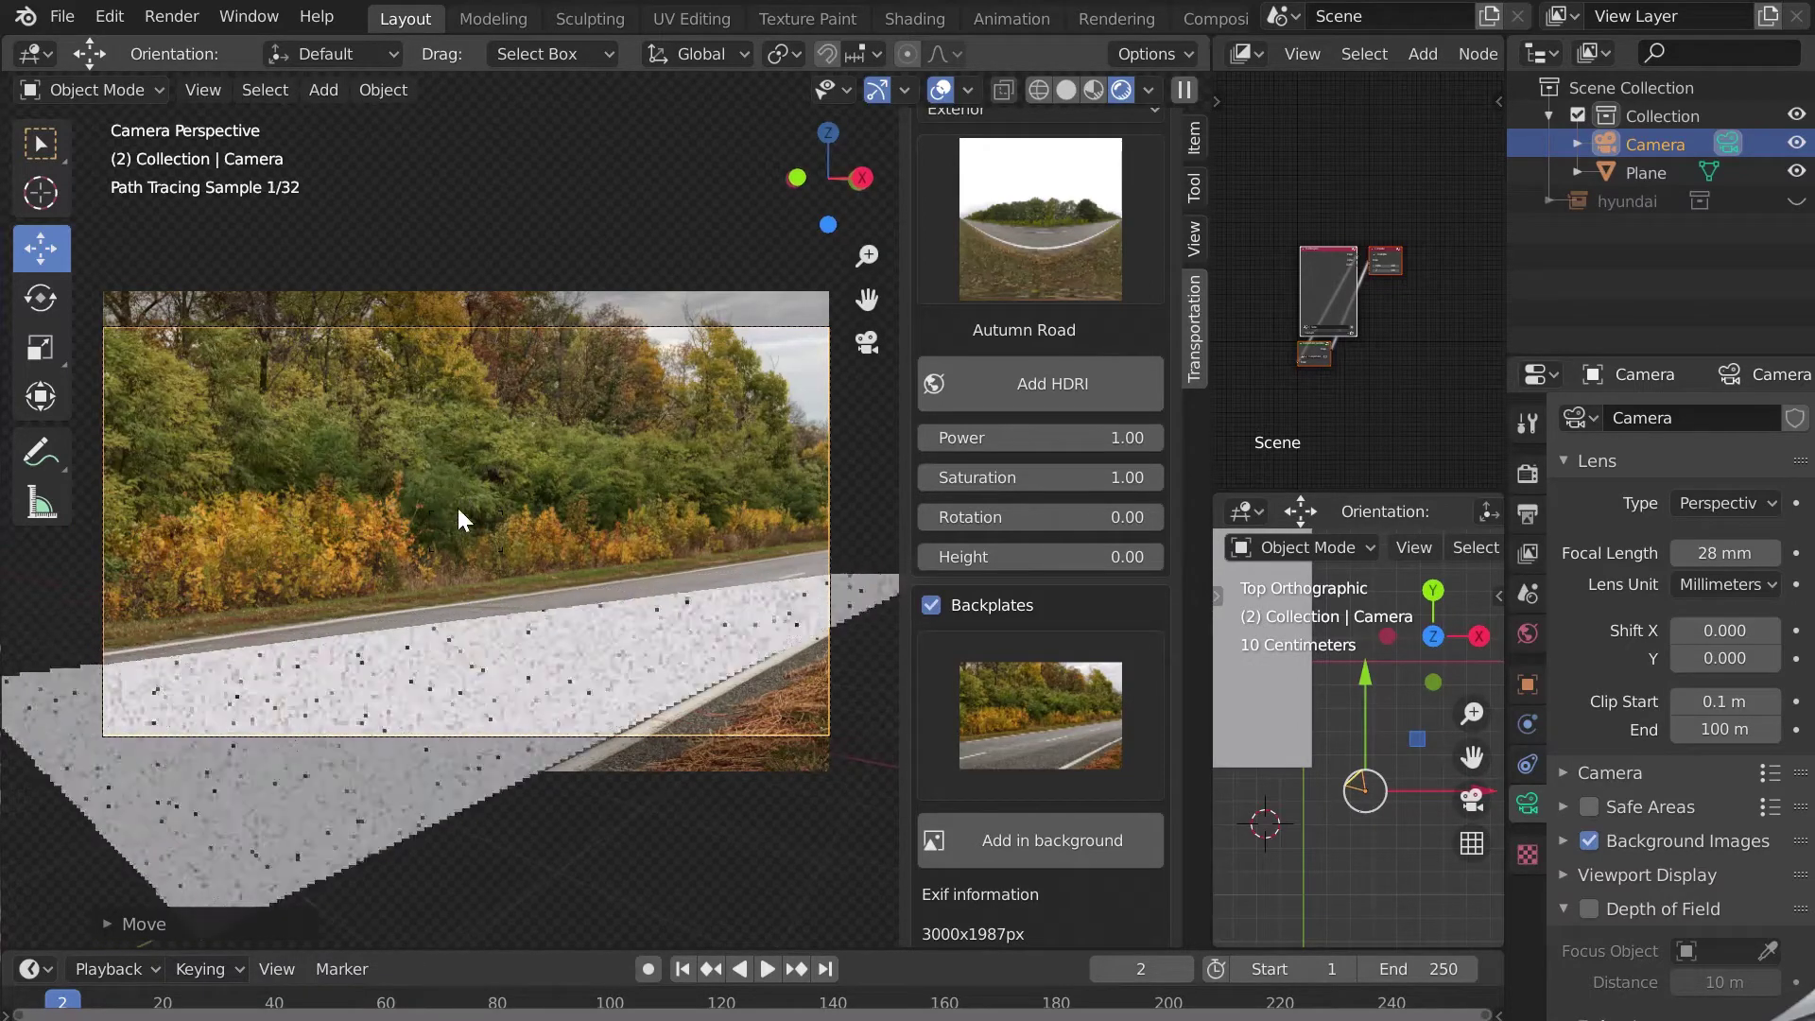
key("g")
left_click(557, 537)
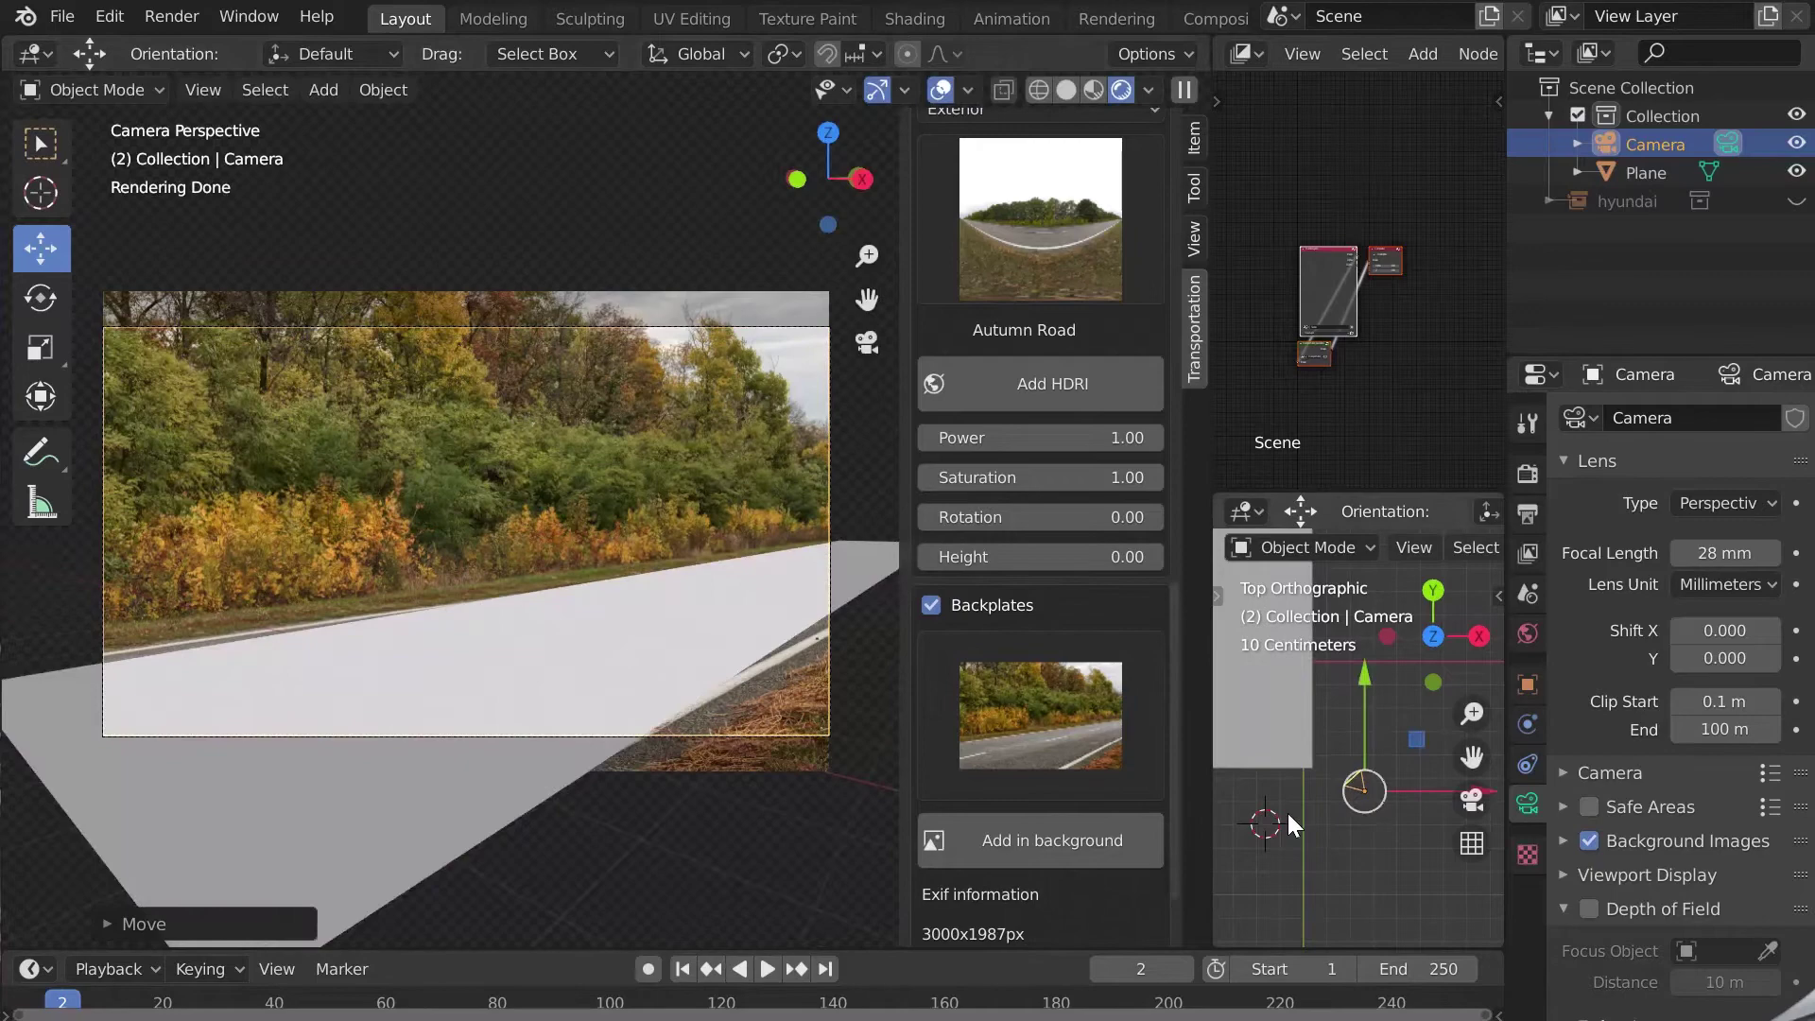
key("r")
left_click(1427, 704)
key("r")
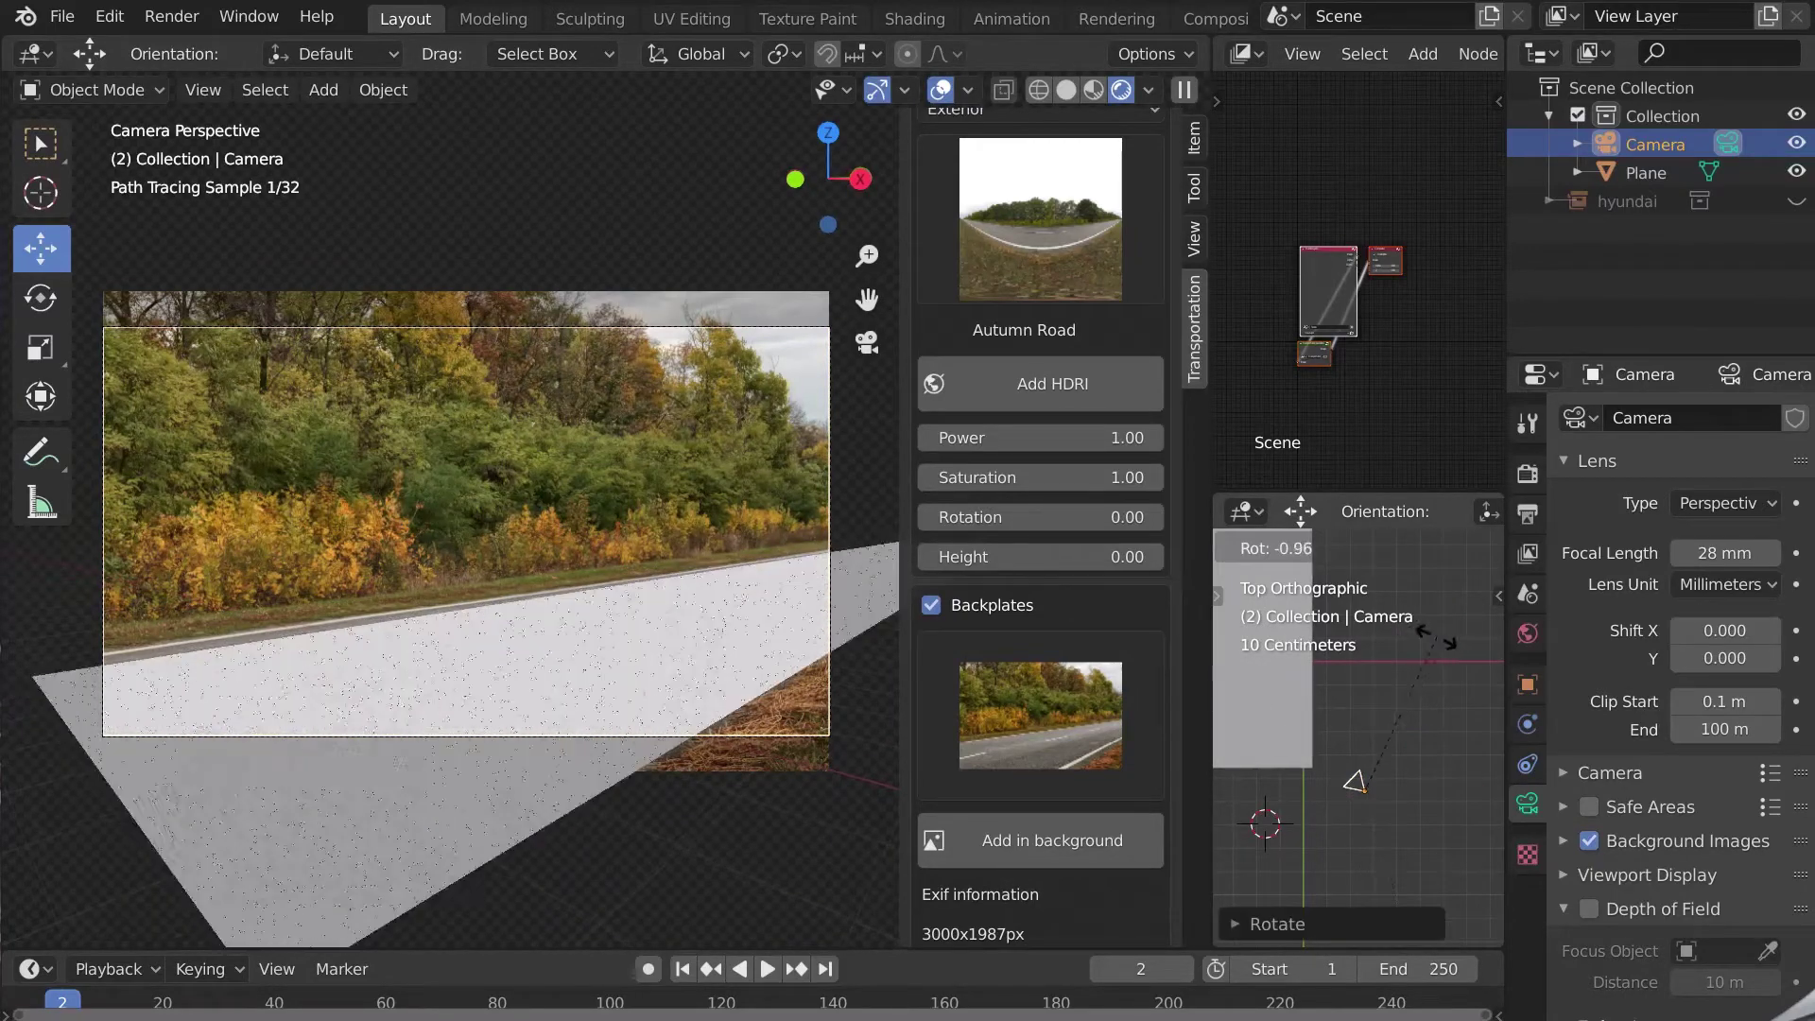
left_click(1436, 638)
Rescale the plane along X and move it along X to fit the road between its edge lines
left_click(1297, 720)
scroll(1362, 725, "down", 1)
key("s")
key("x")
left_click(1343, 661)
middle_click_drag(1341, 649, 1352, 720, "shift")
key("g")
key("x")
left_click(1376, 661)
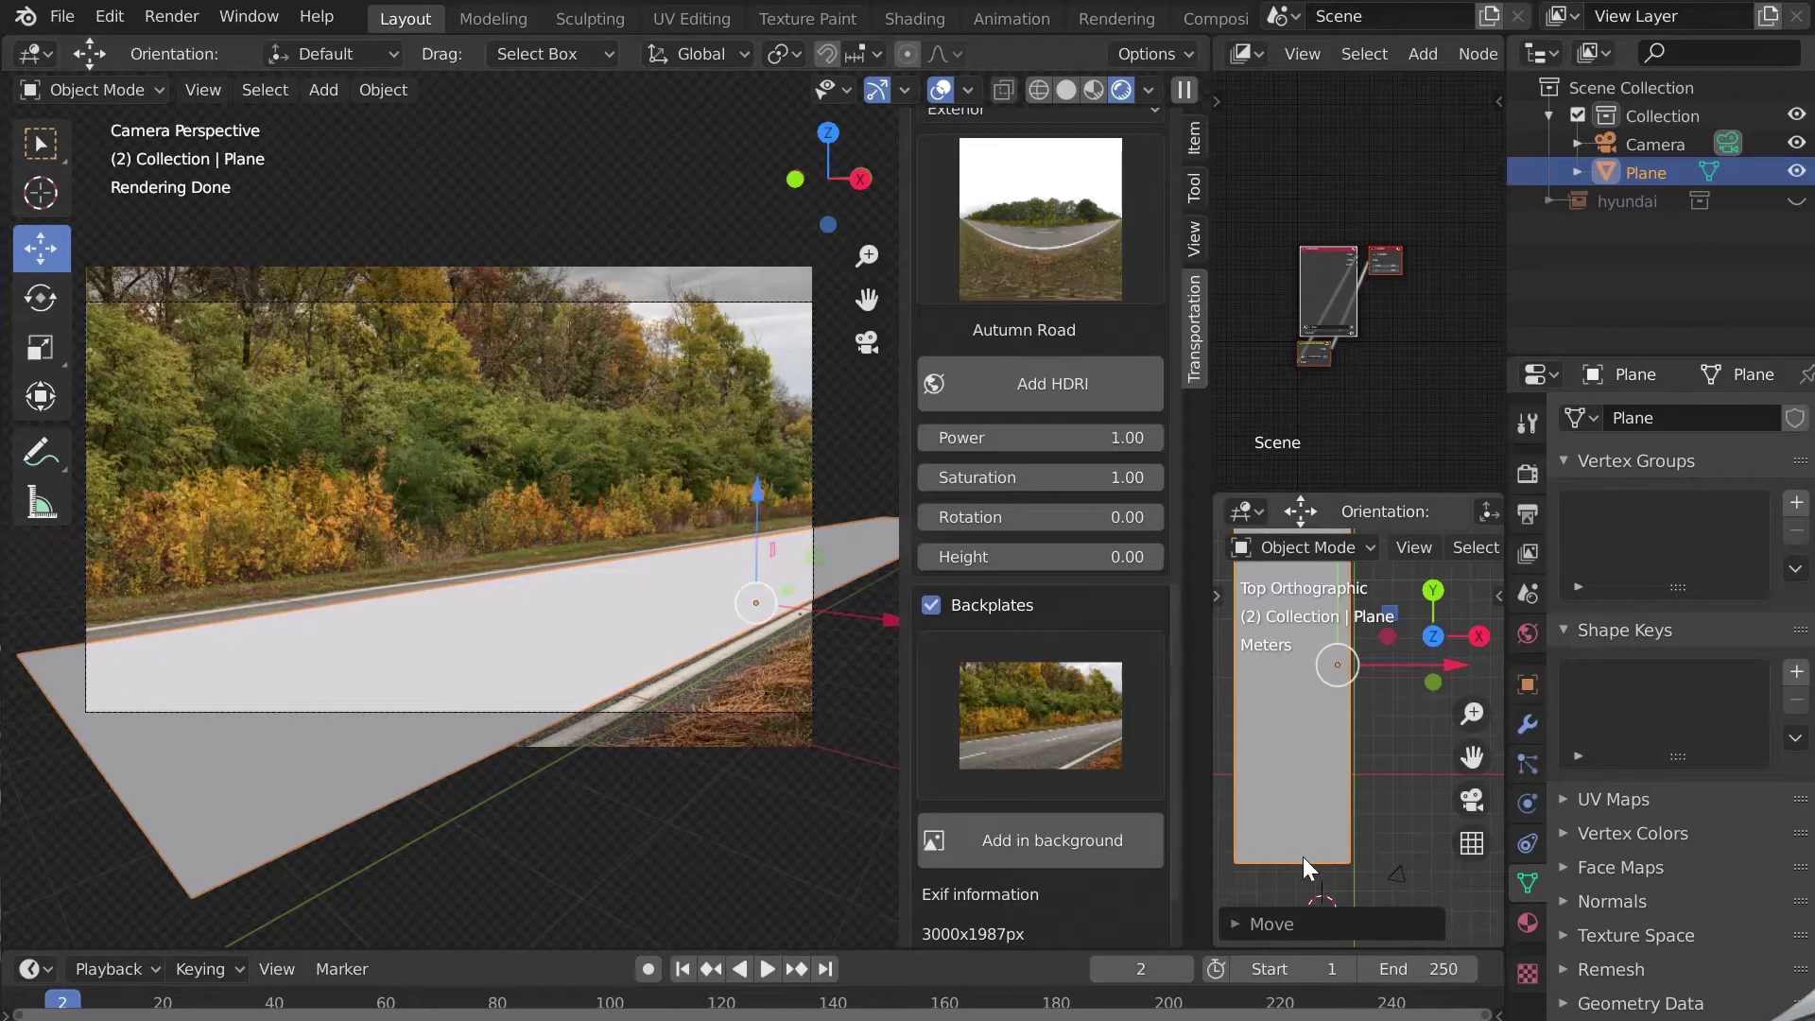
Nudge the camera in the camera view to align the plane's far end with the road
left_click(1397, 875)
key("g")
left_click(450, 505)
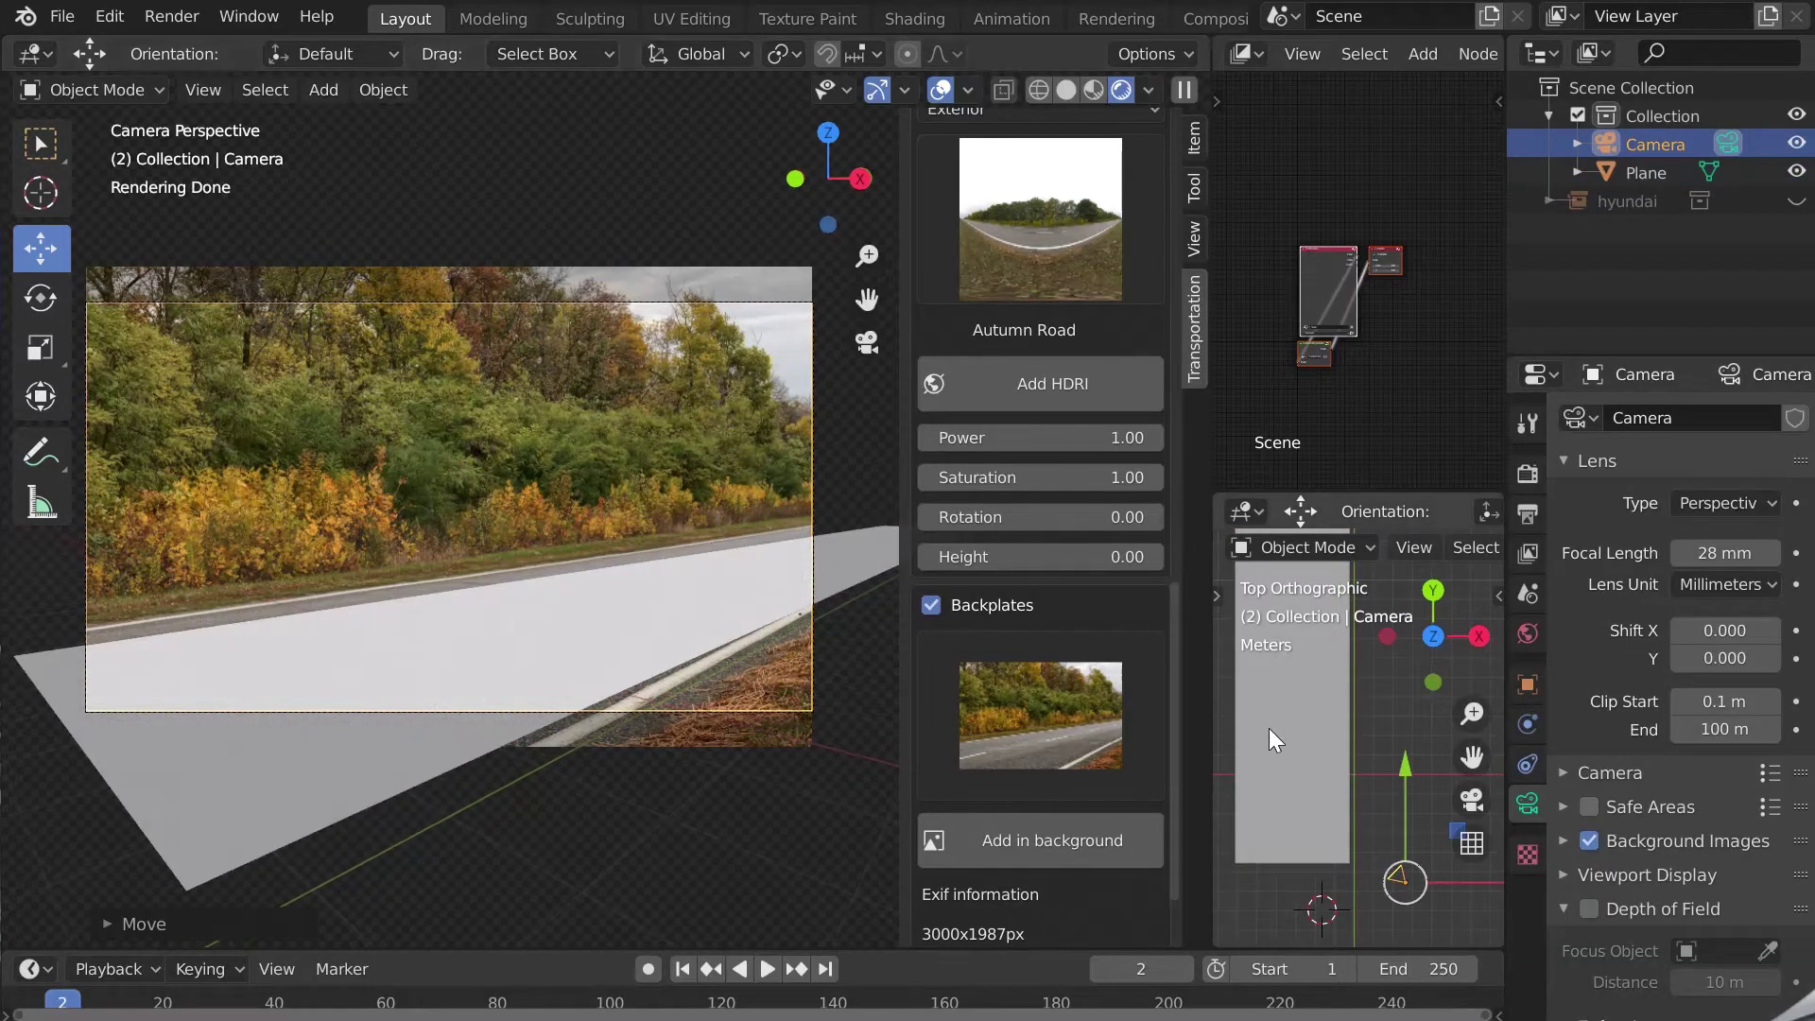
Widen the plane along X and shift it slightly sideways to cover the road up to both edge lines
left_click(1276, 822)
key("s")
key("x")
left_click(1399, 667)
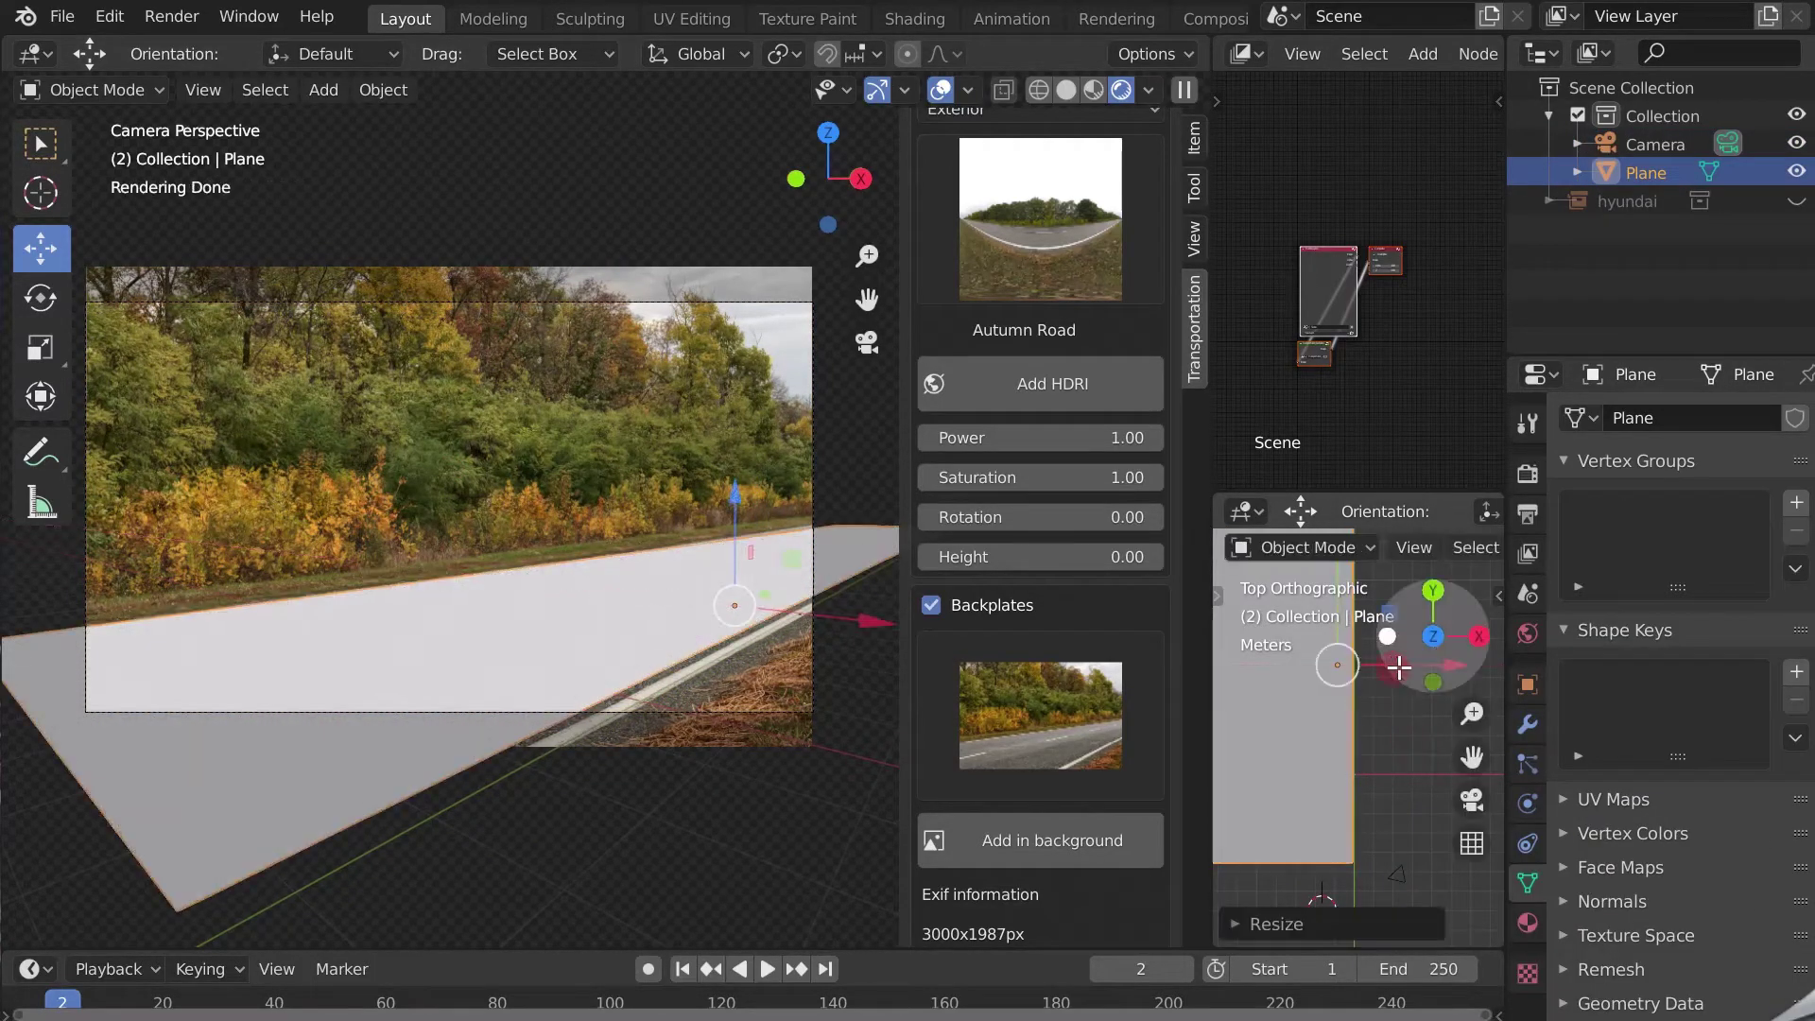
key("g")
key("y")
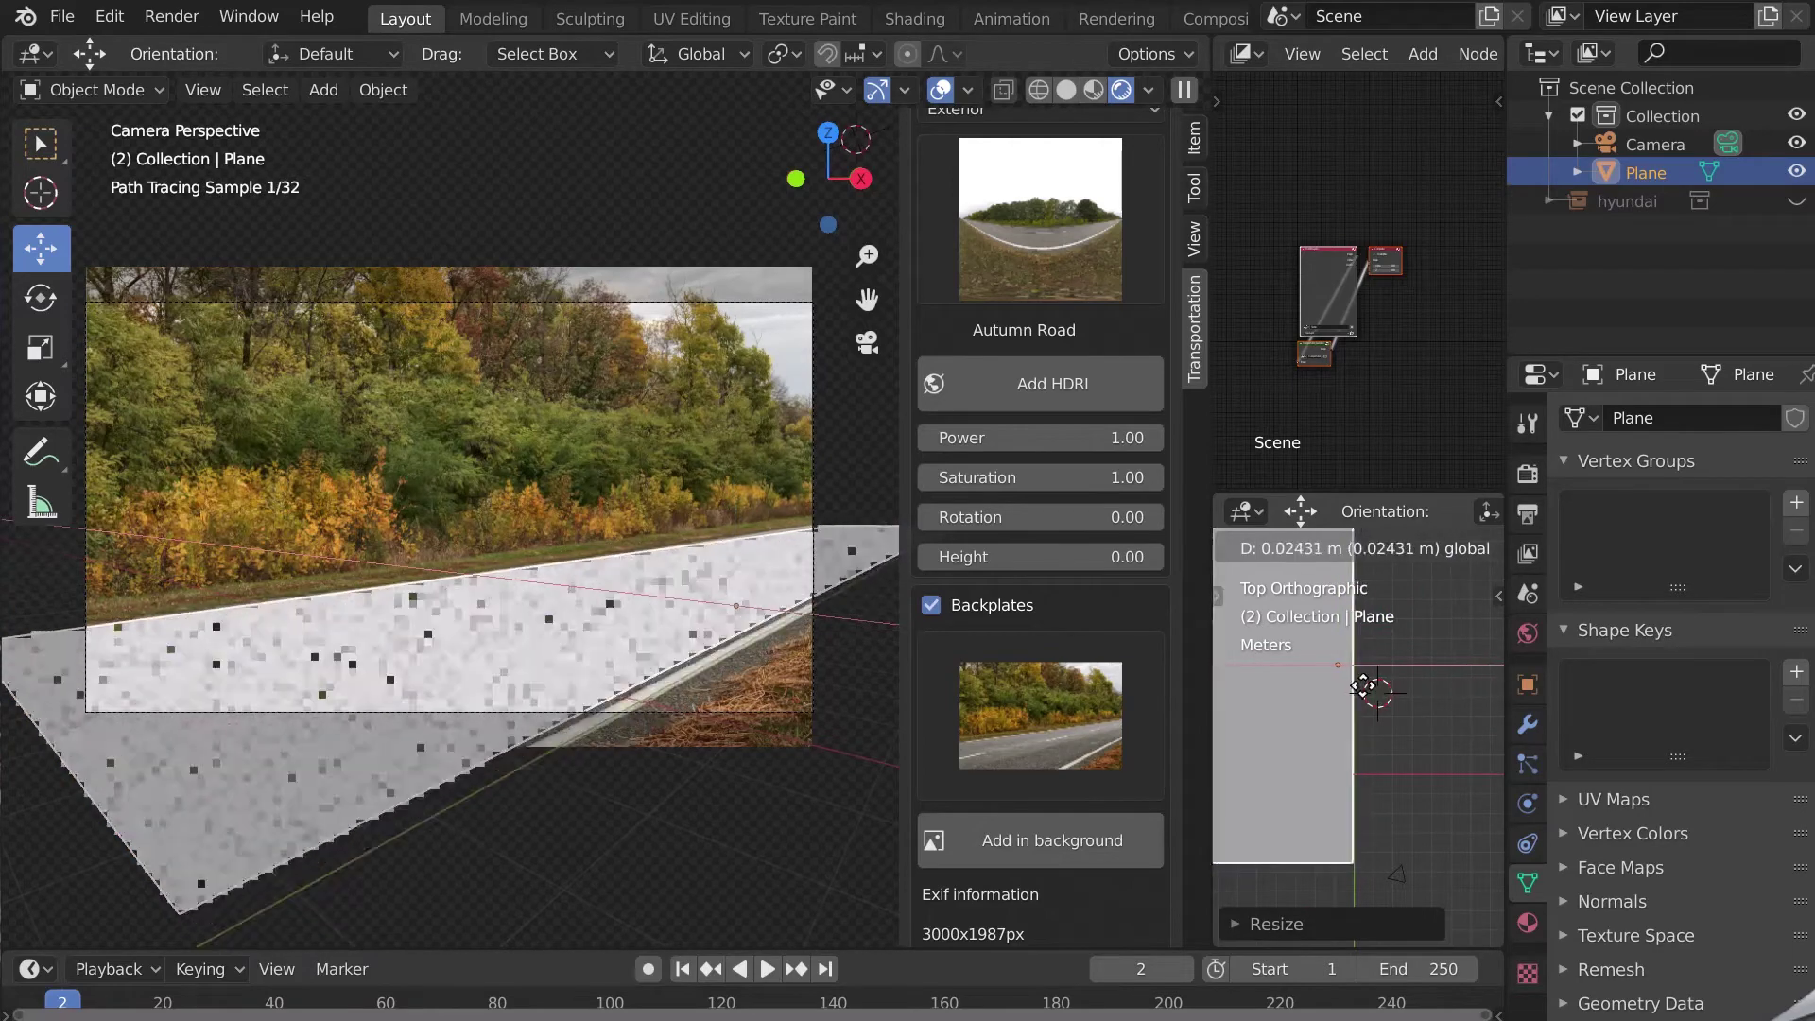
left_click(1379, 681)
Hide the reference plane and unhide the Hyundai car
key("Tab")
key("Tab")
key("h")
key("alt+h")
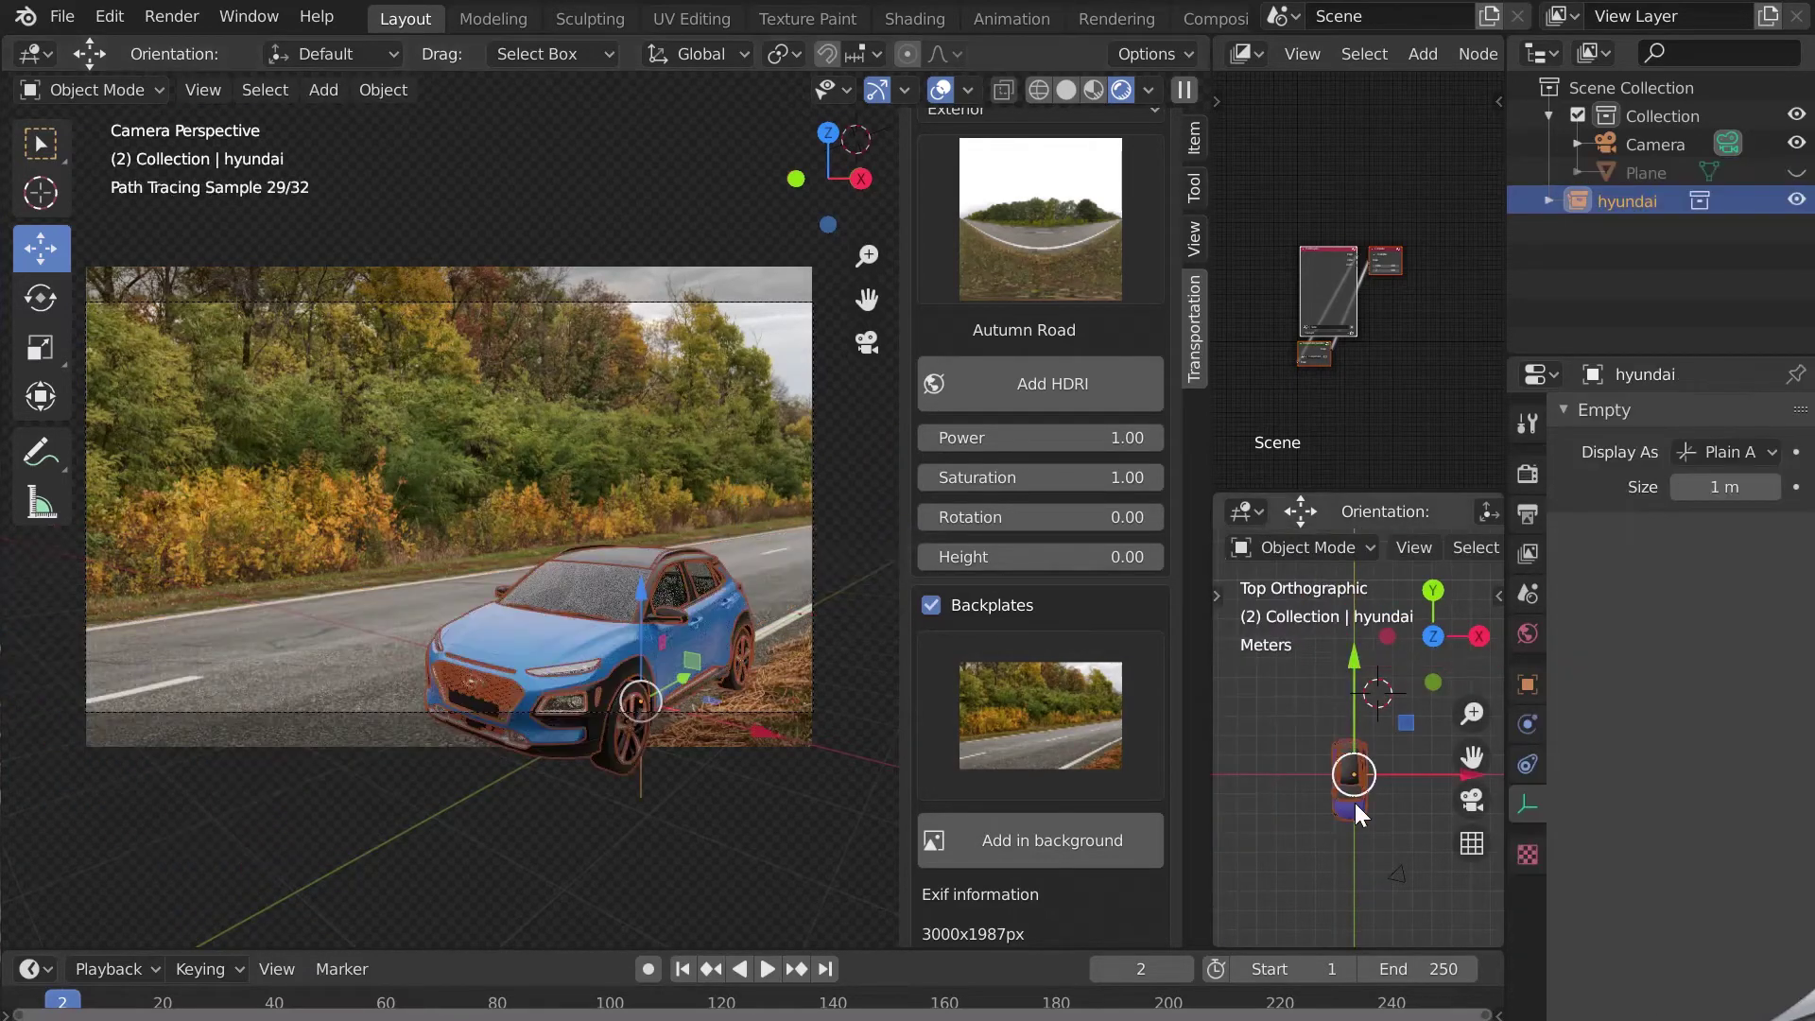
Move the Hyundai in top view so it stands in the near lane of the road
key("g")
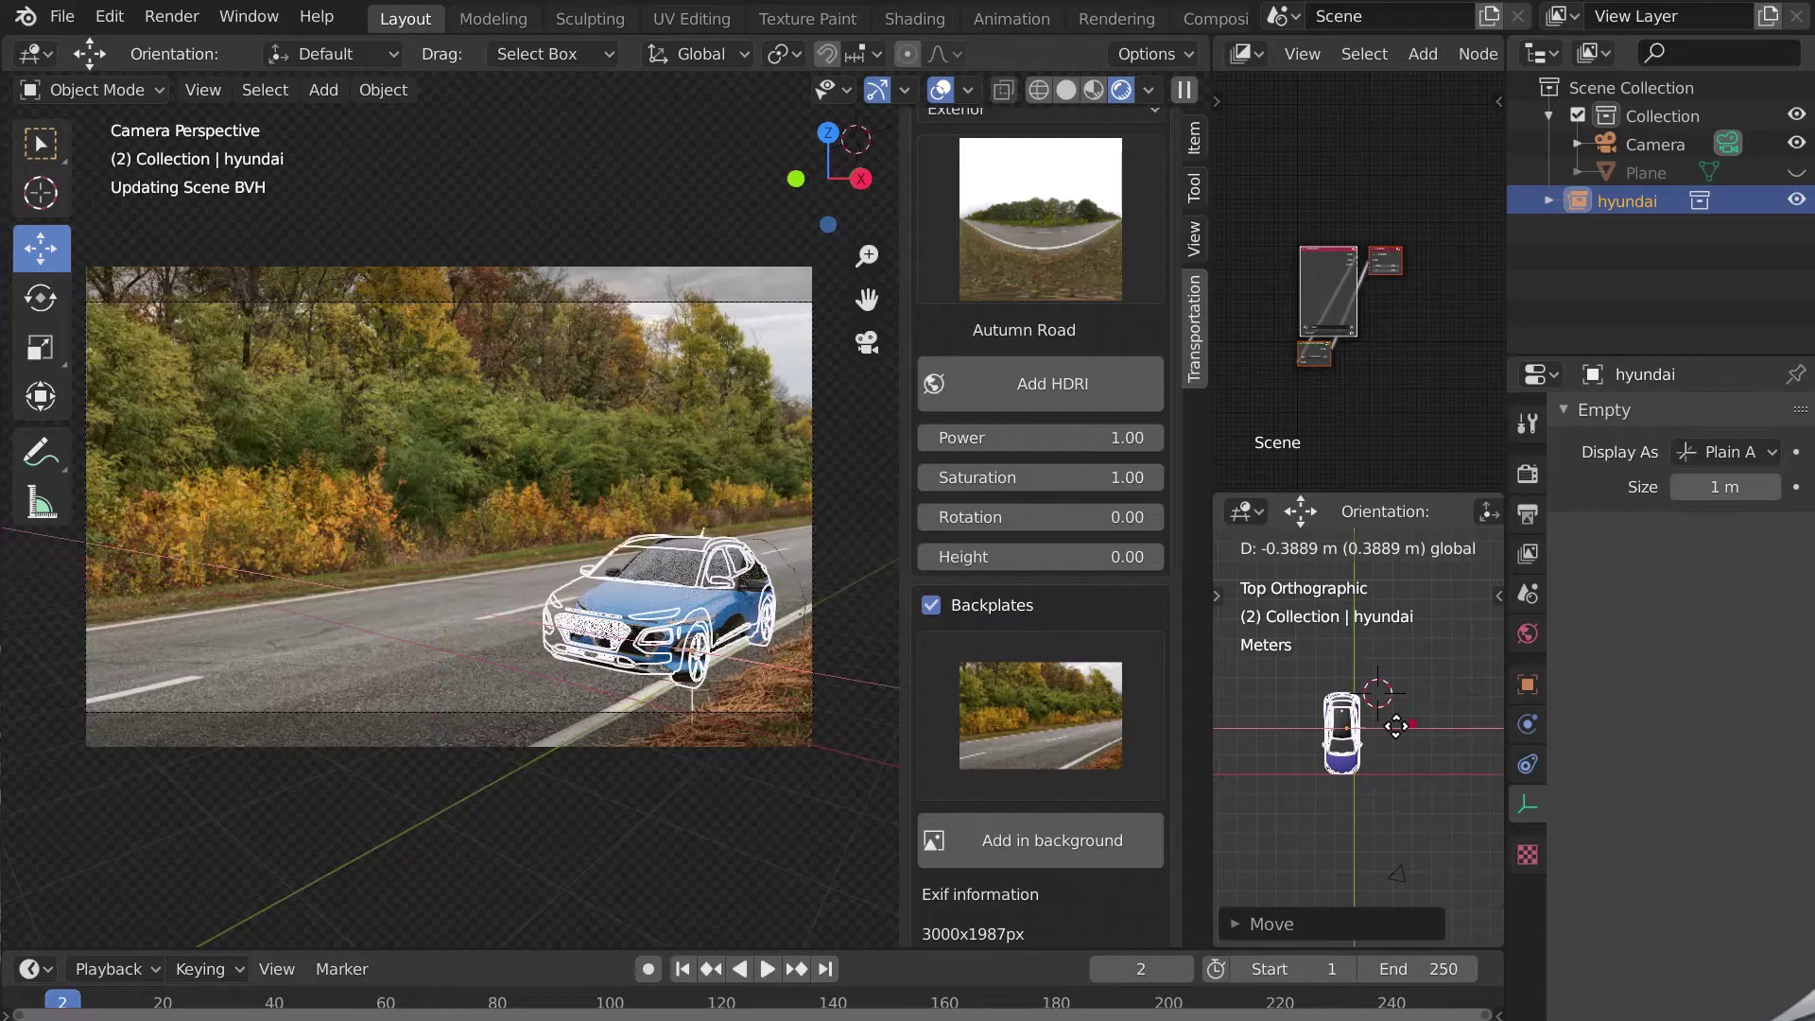
left_click(1380, 697)
left_click(537, 678)
scroll(538, 676, "up", 1)
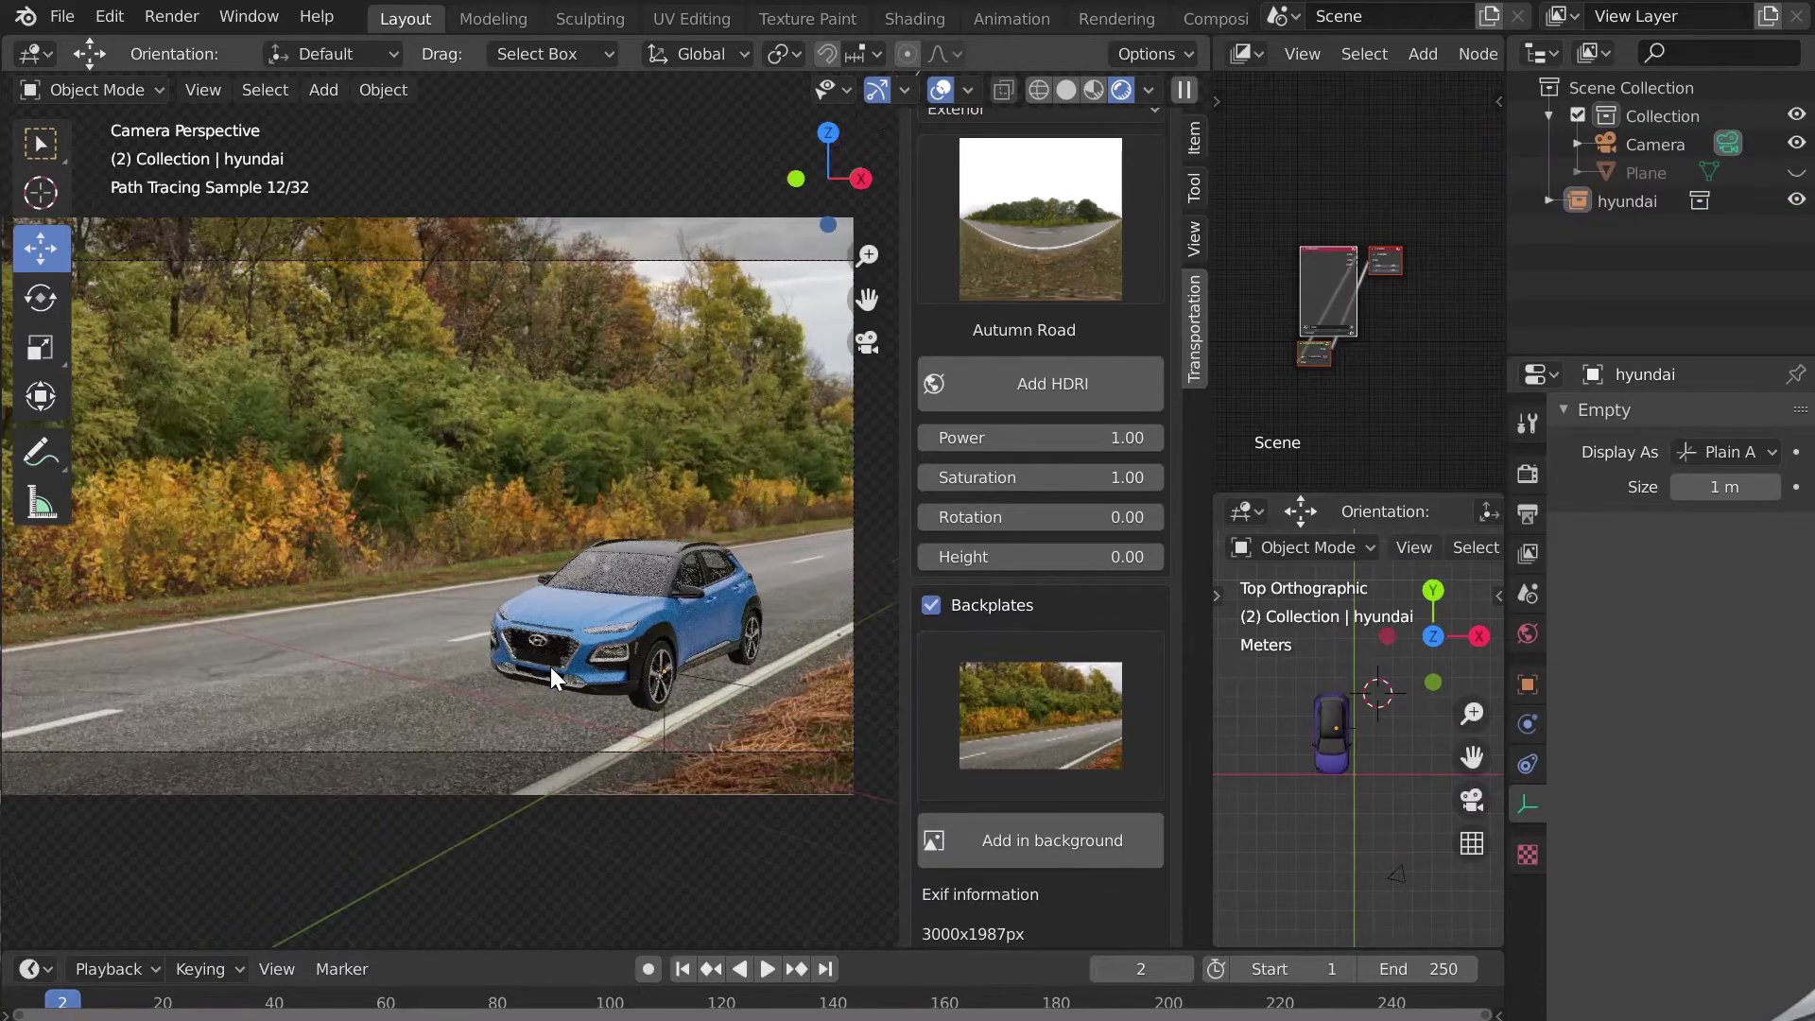
scroll(550, 667, "down", 1)
Scale the Hyundai up about 1.4 times and shift it to sit inside the near lane's edge line
left_click(550, 666)
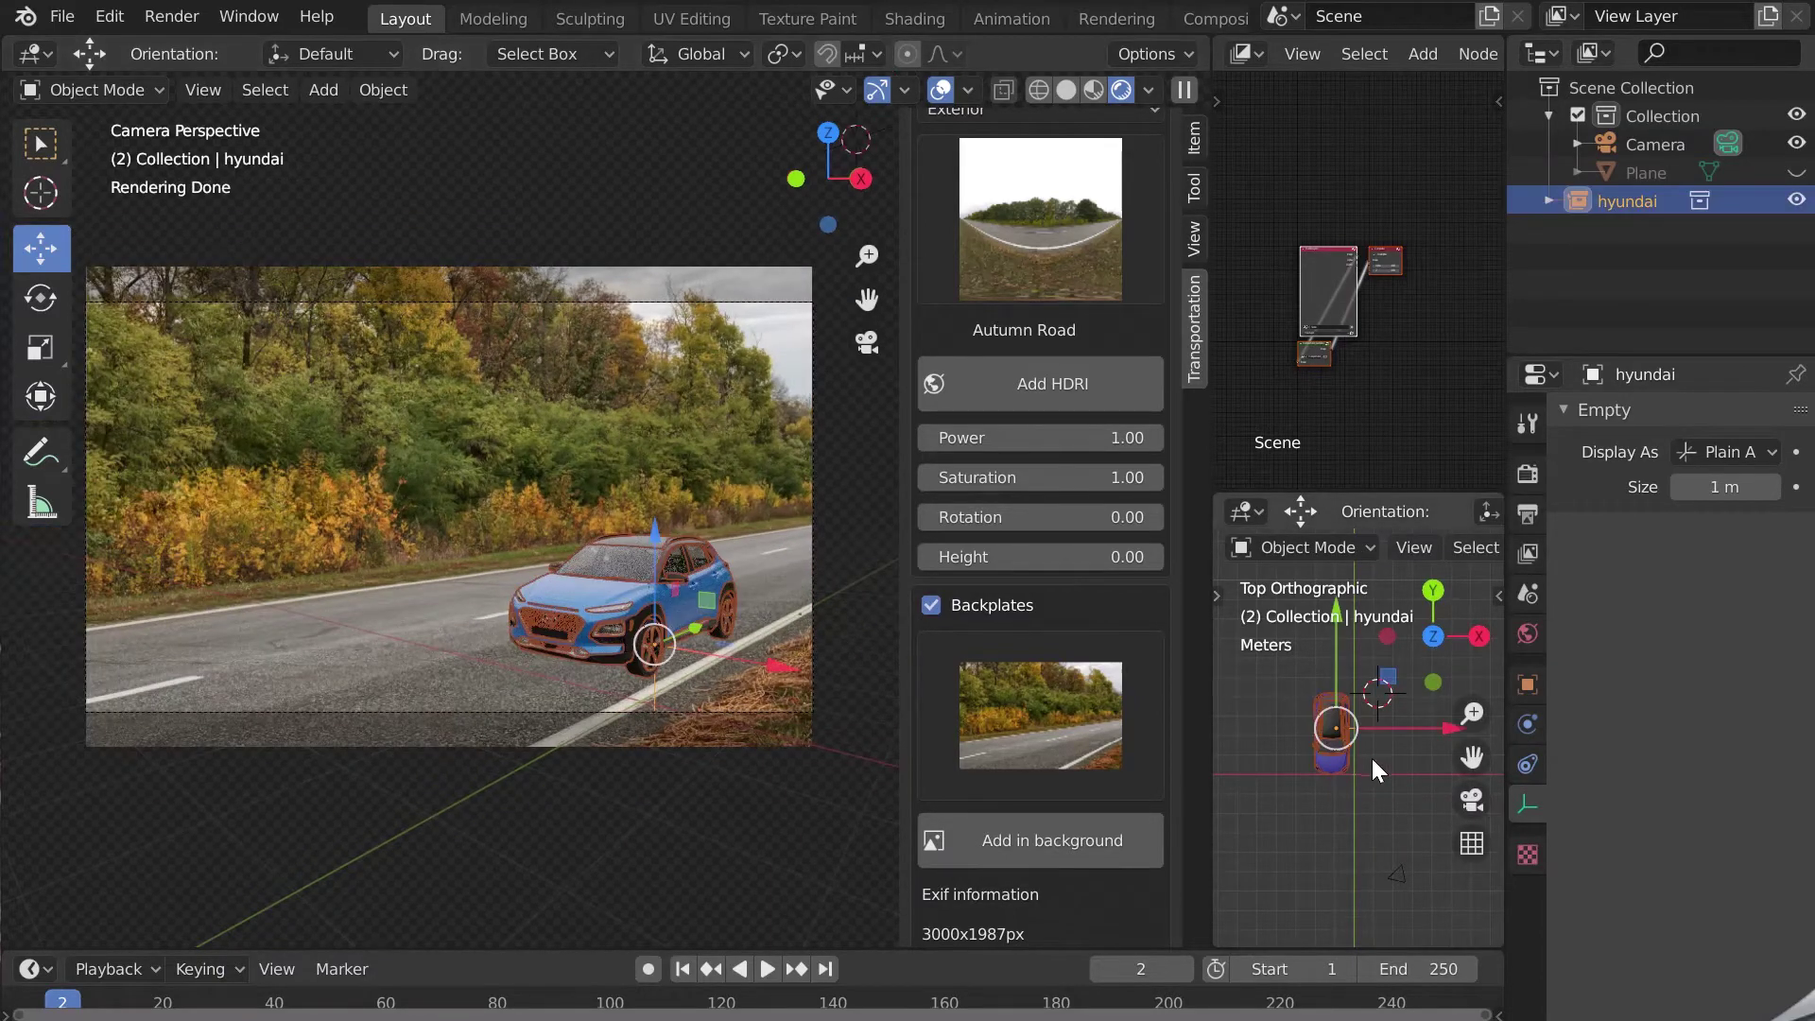
key("s")
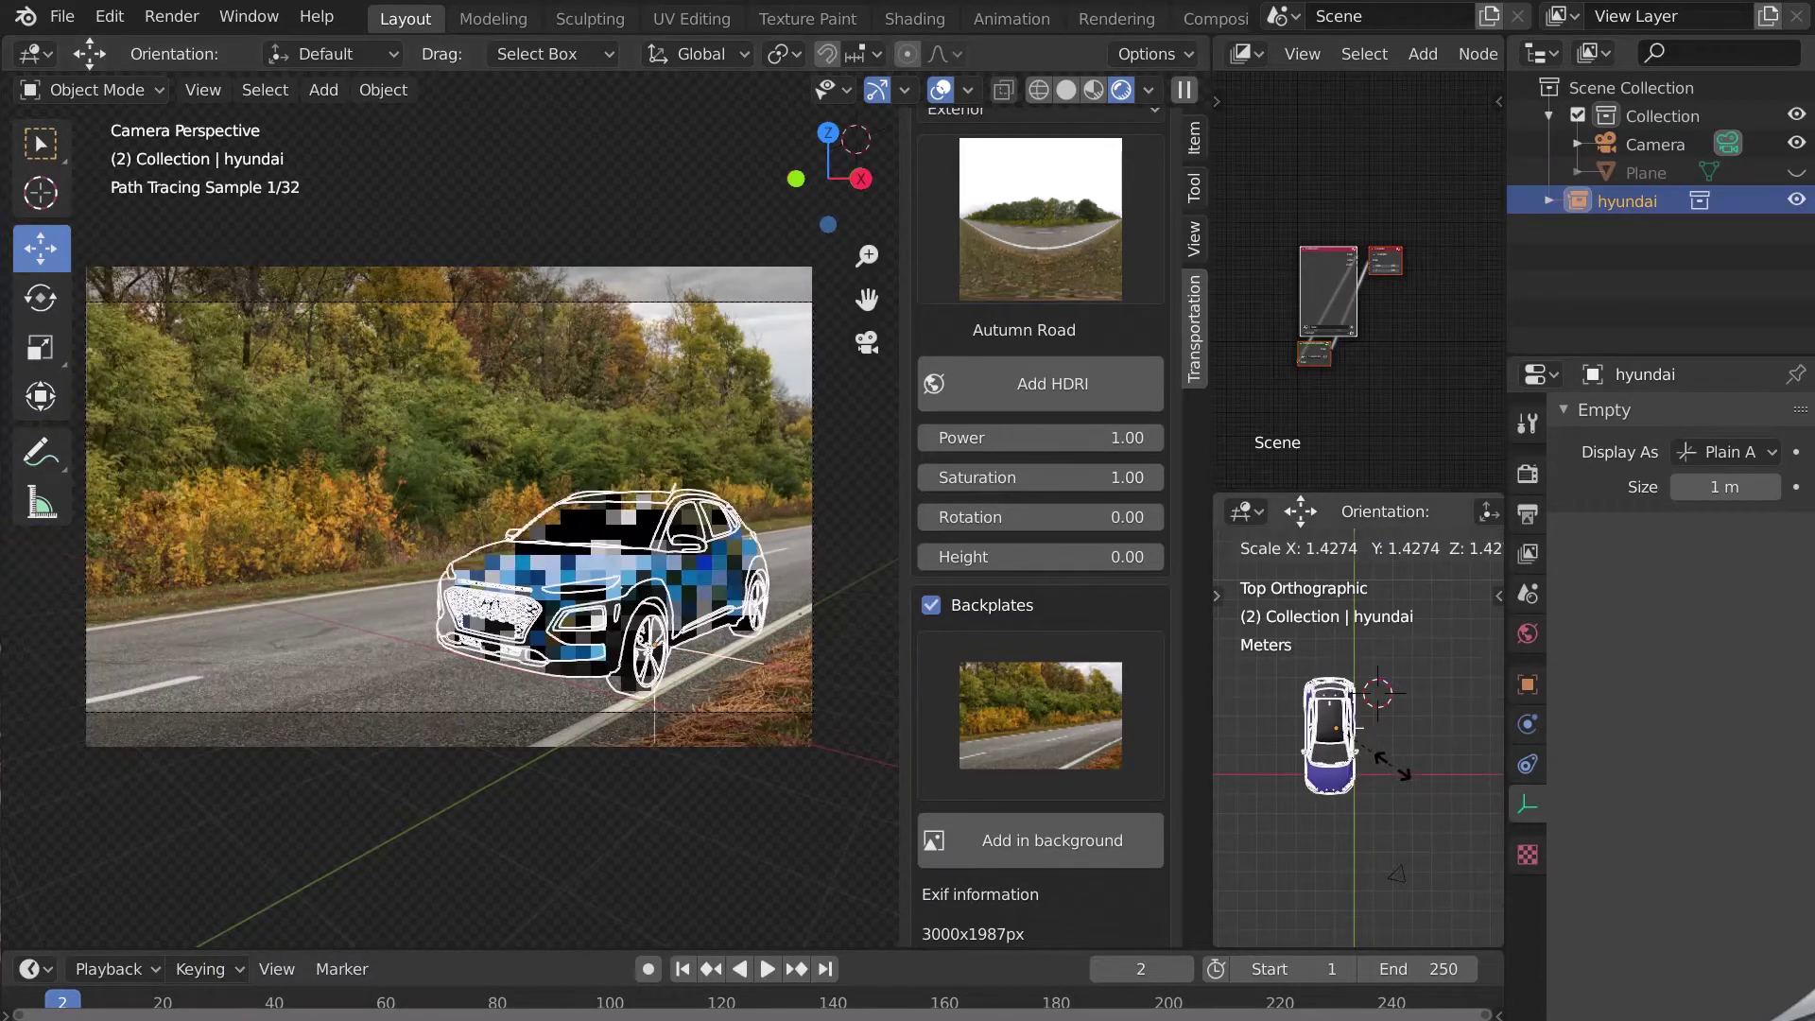
left_click(1395, 727)
key("g")
left_click(1395, 728)
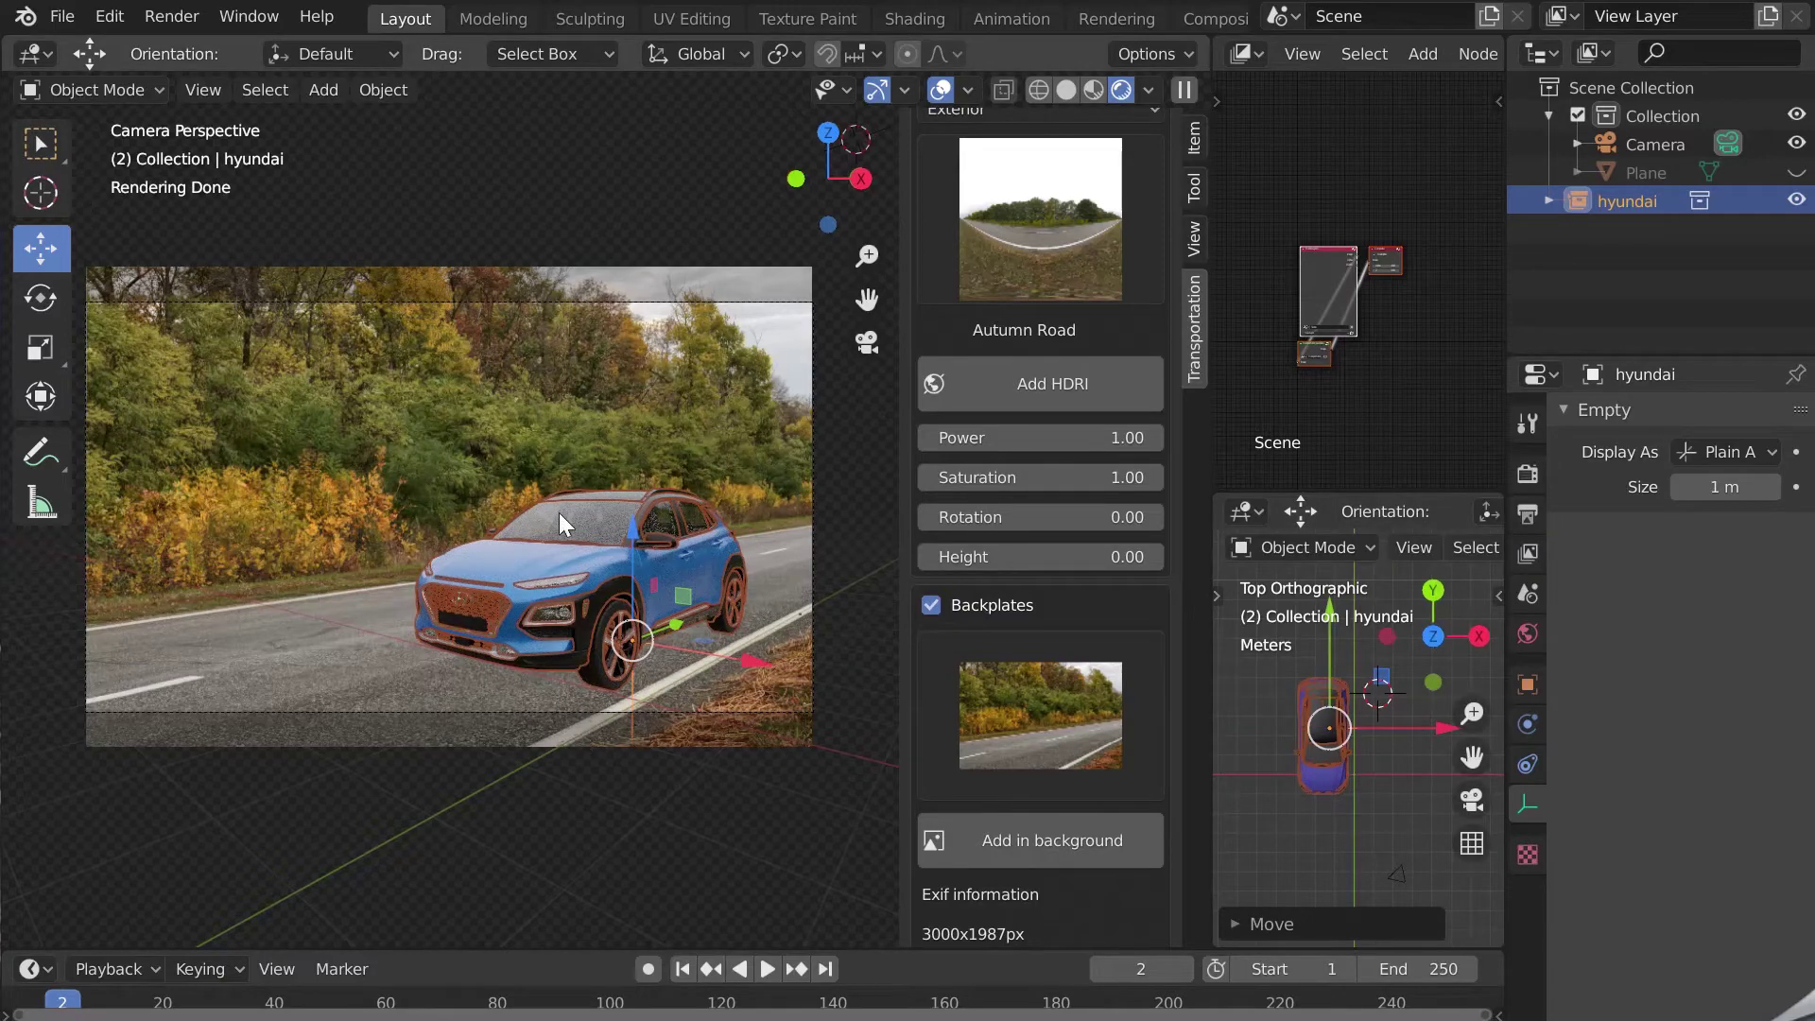
key("s")
left_click(1403, 810)
left_click(525, 660)
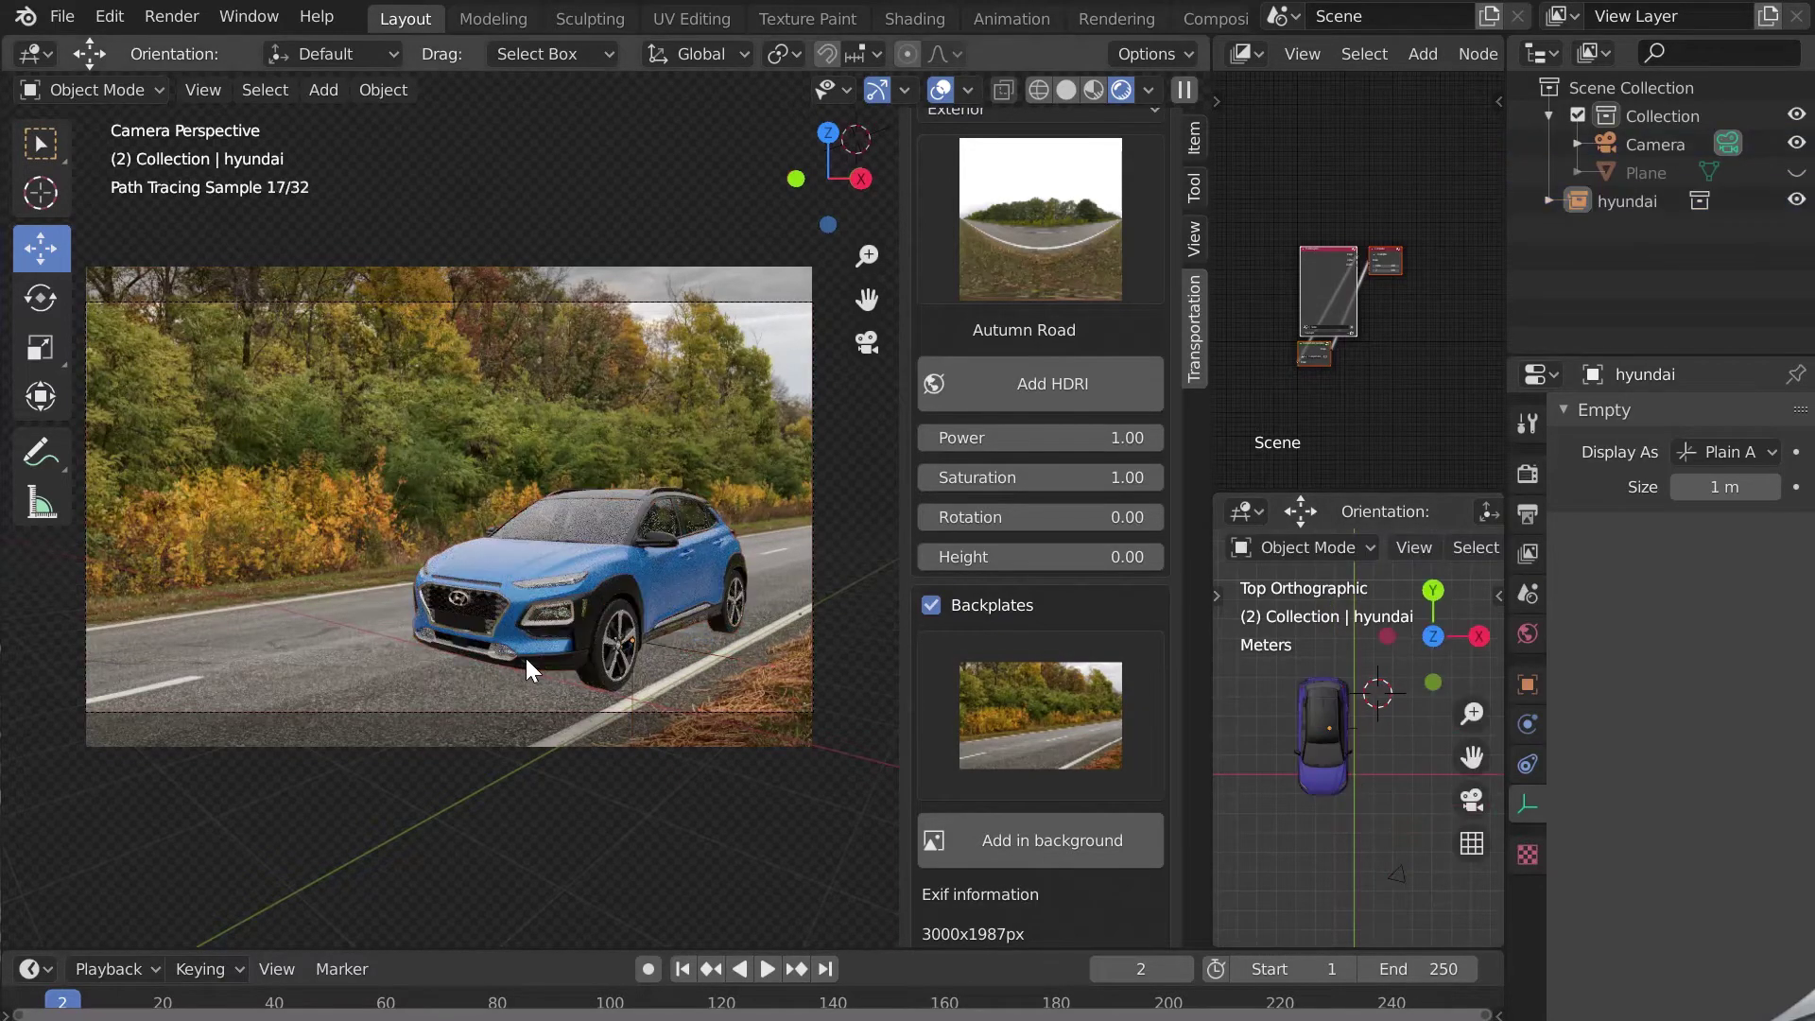
Add transparent shadows under the Hyundai and clear the selection
mouse_move(563, 670)
middle_mouse_down("shift")
mouse_move(596, 633)
mouse_move(573, 656)
middle_mouse_up("shift")
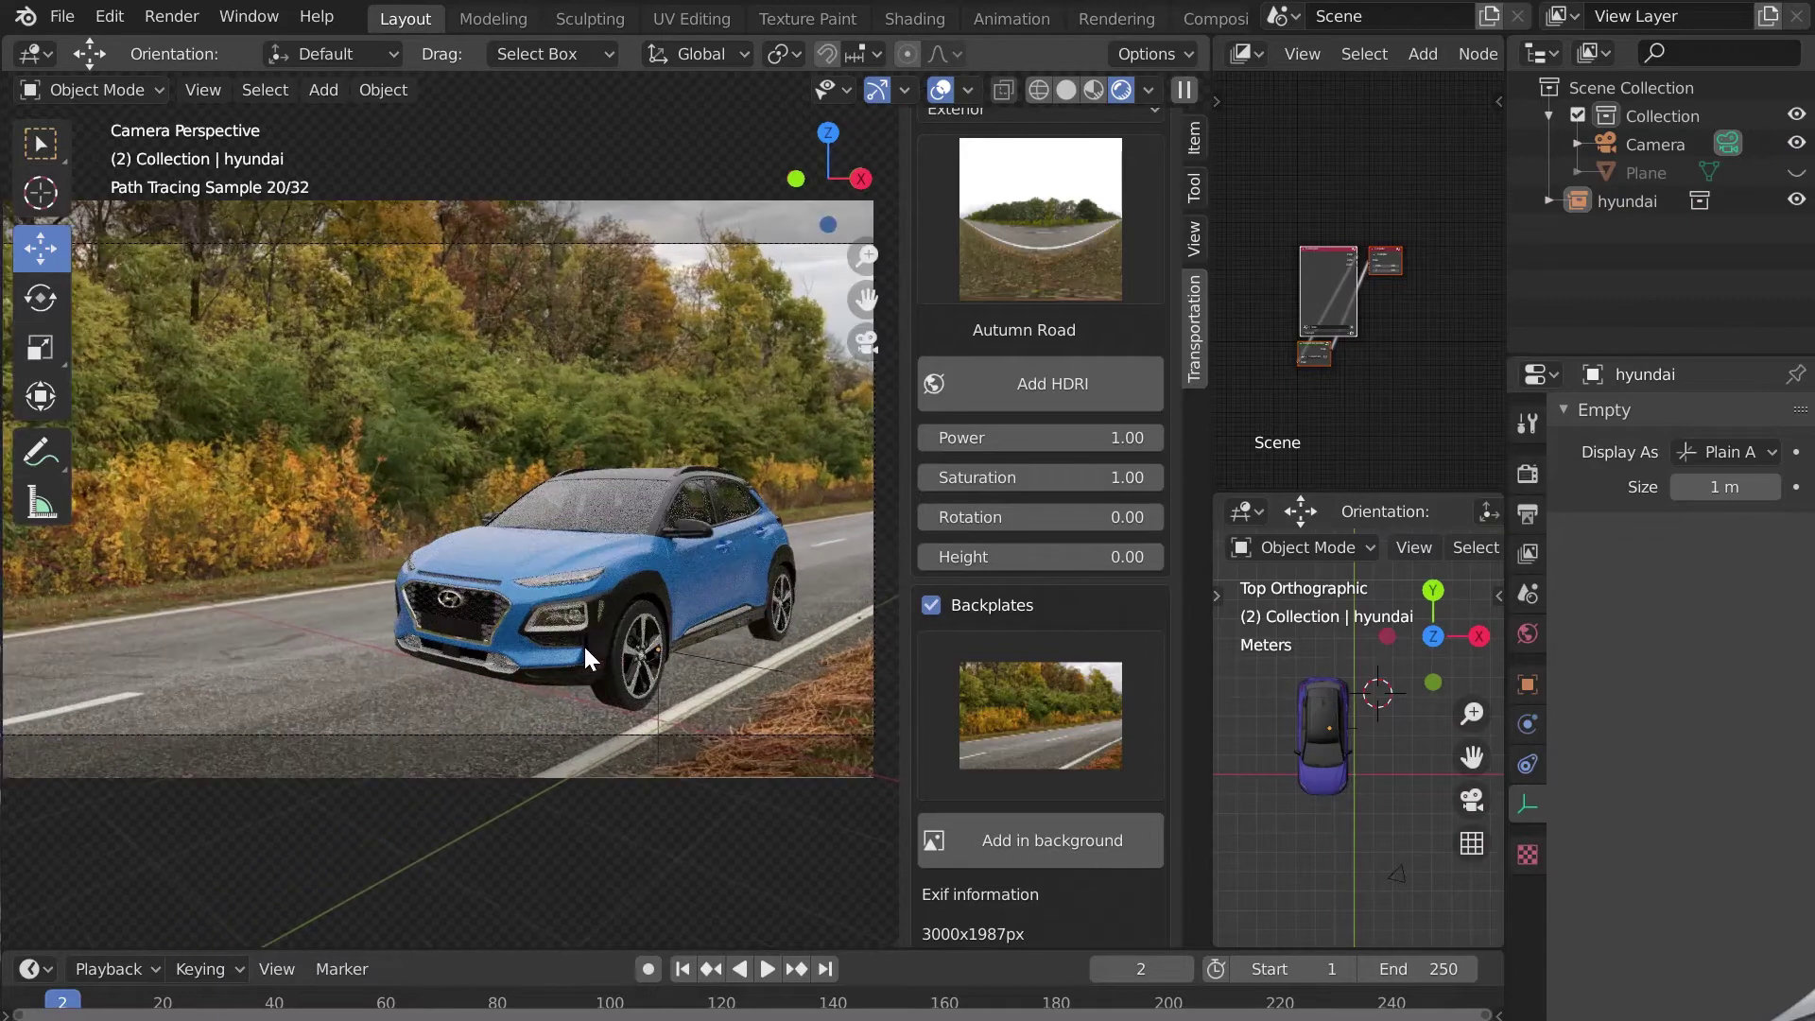
left_click(571, 645)
scroll(1051, 666, "down", 2)
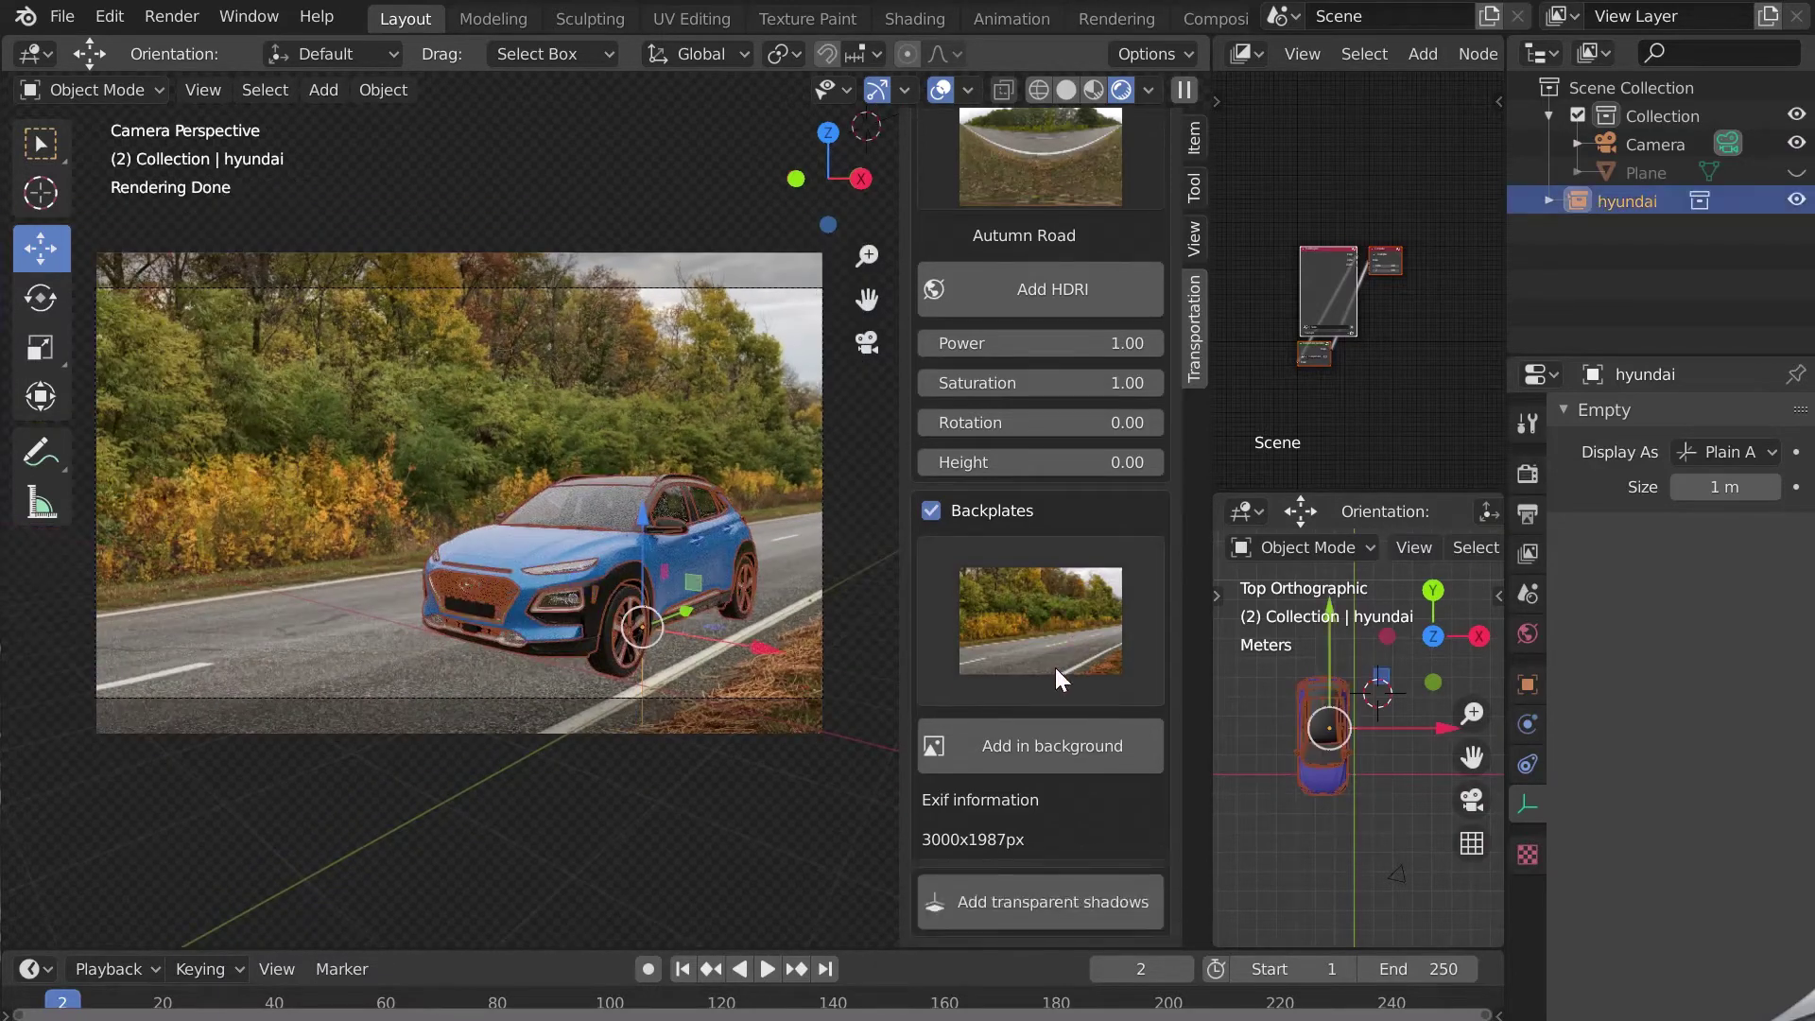
left_click(1029, 910)
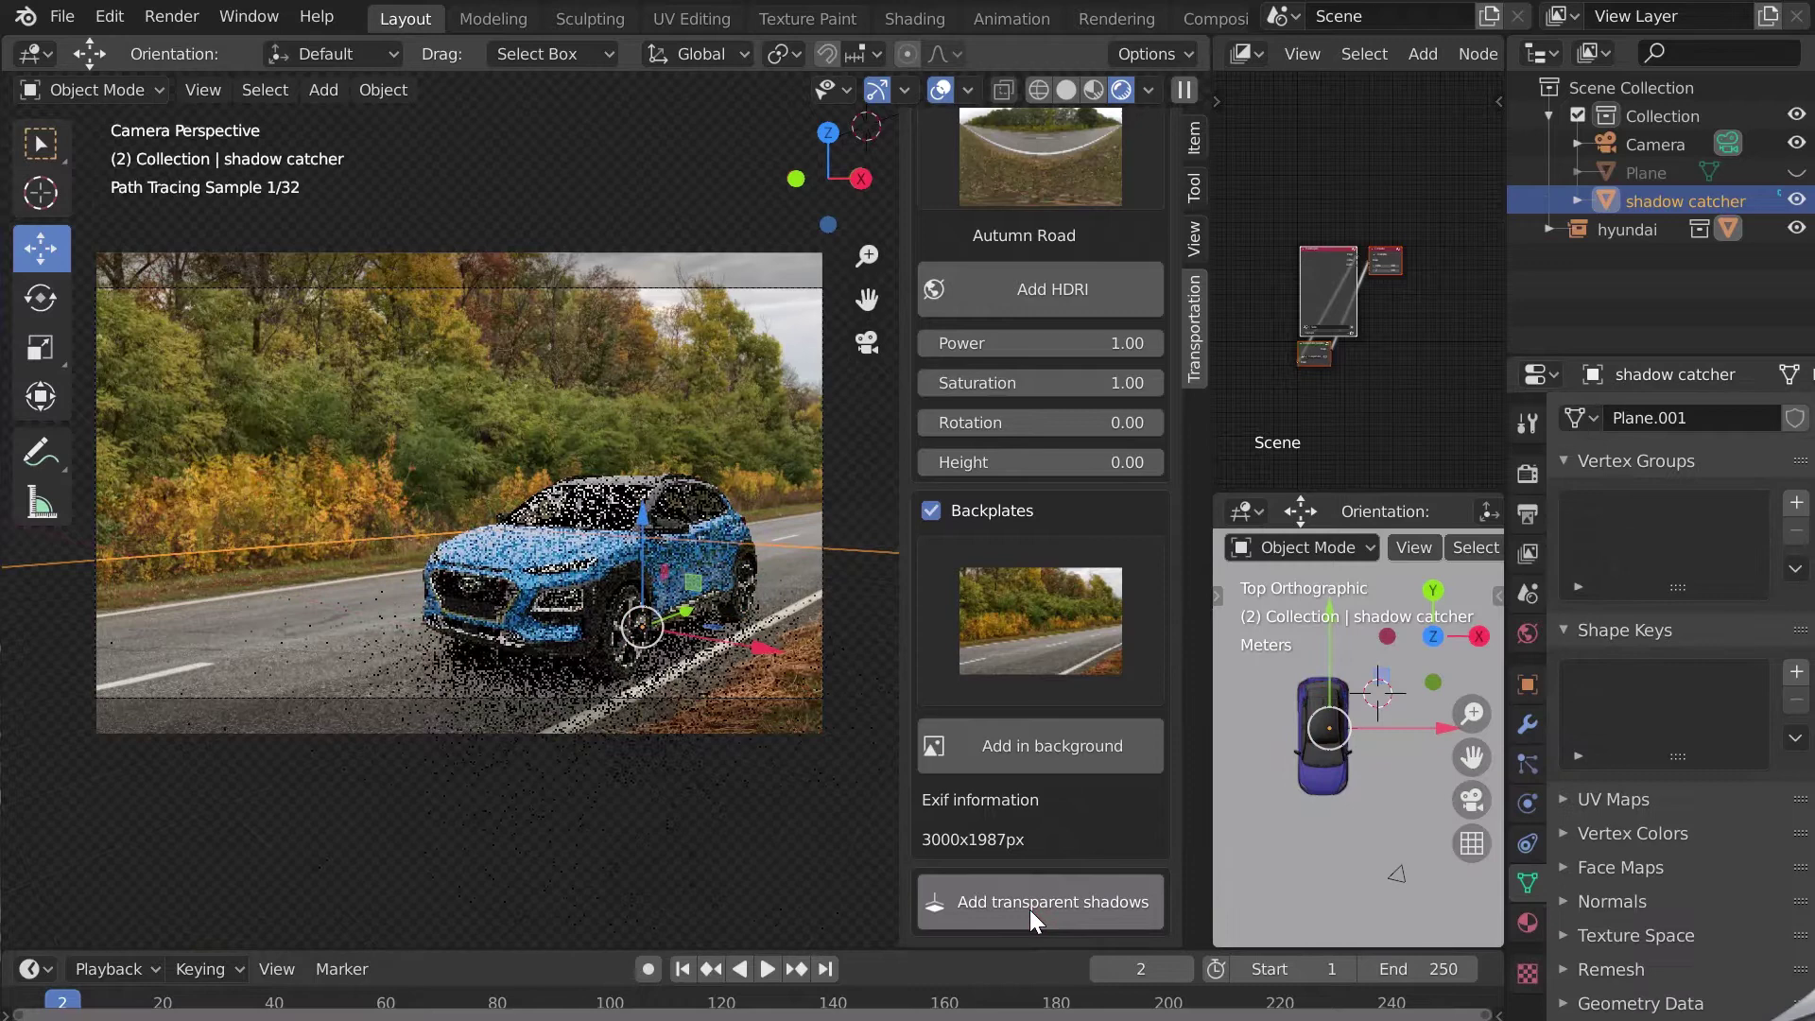
key("alt+a")
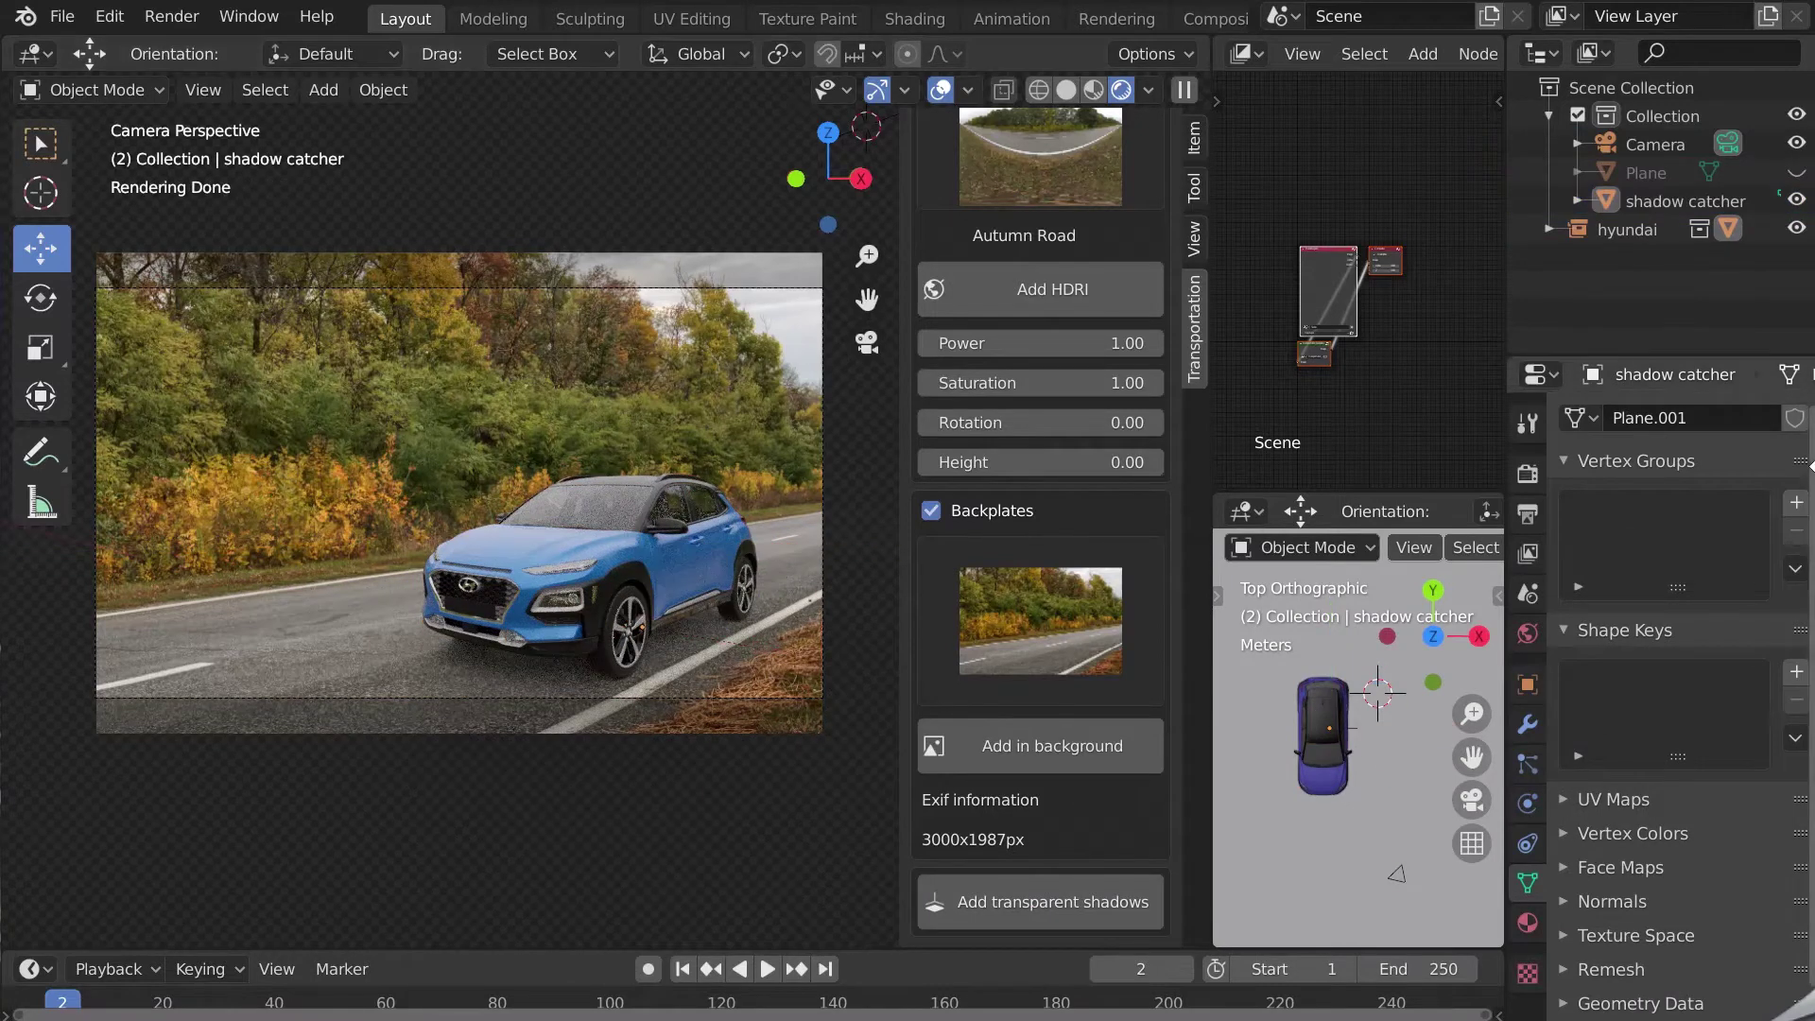
Set the render output's Y resolution to 1065 px
left_click(1528, 473)
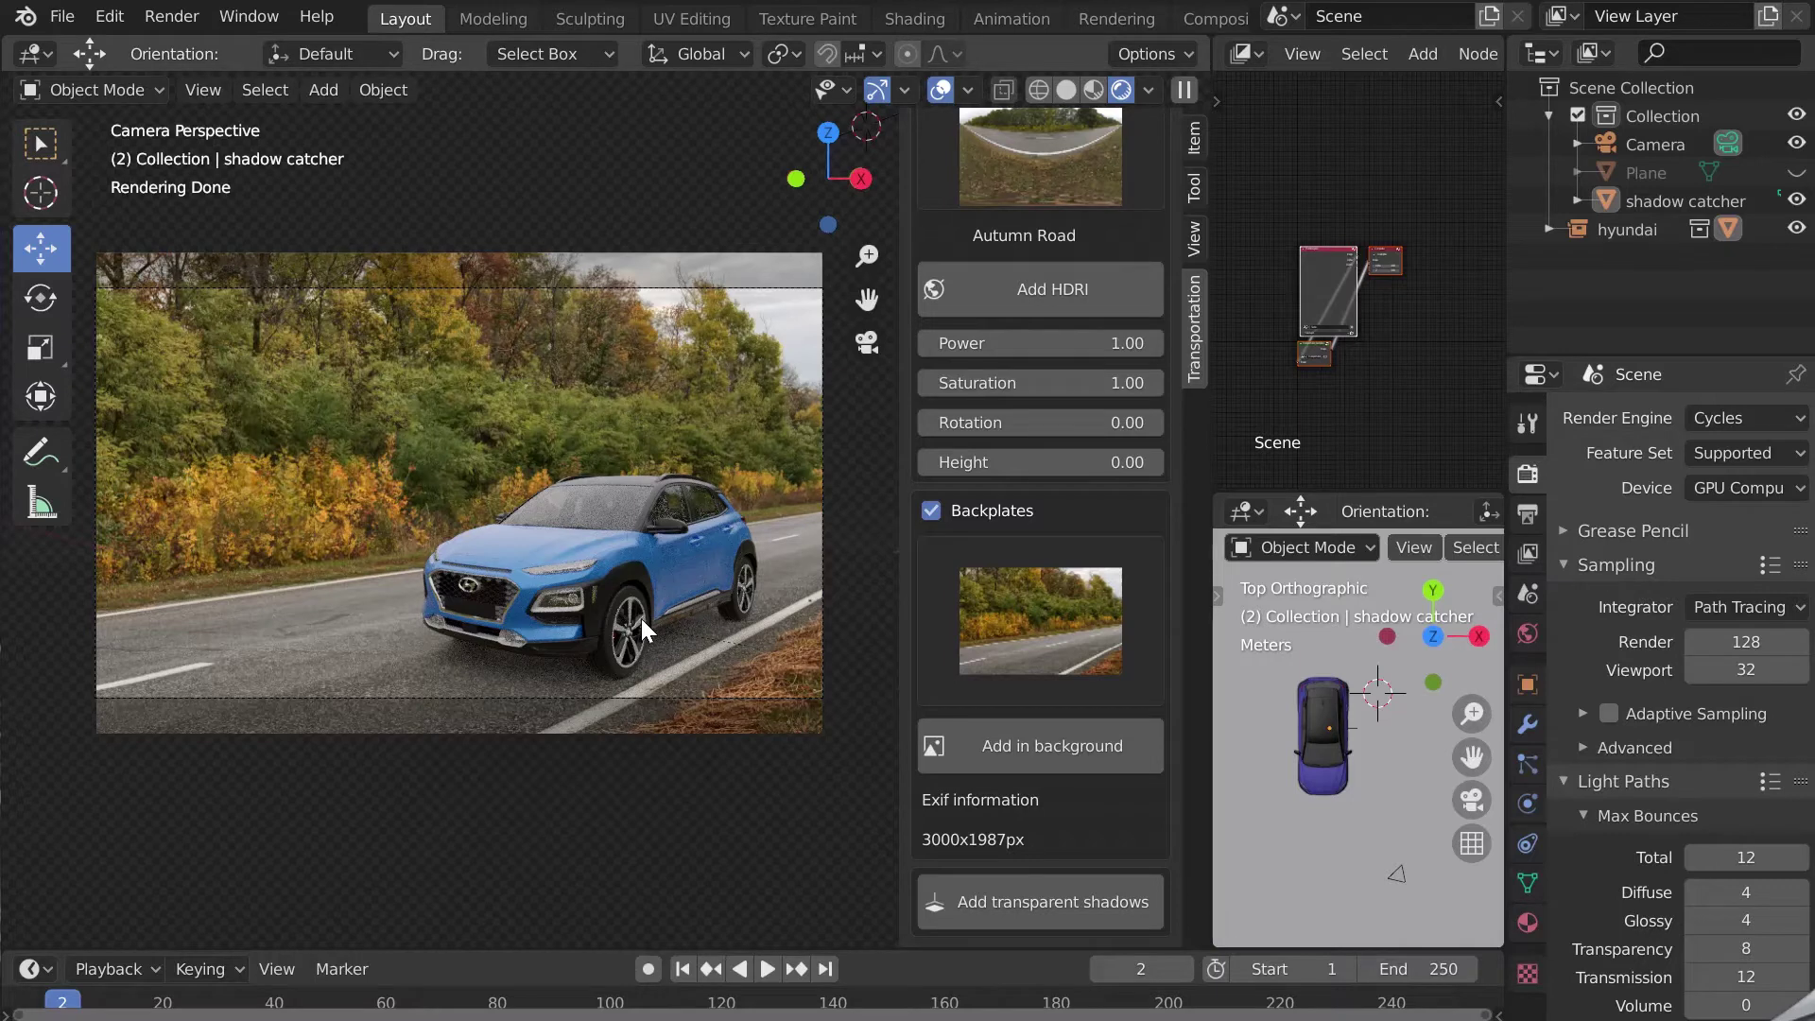
left_click(1528, 513)
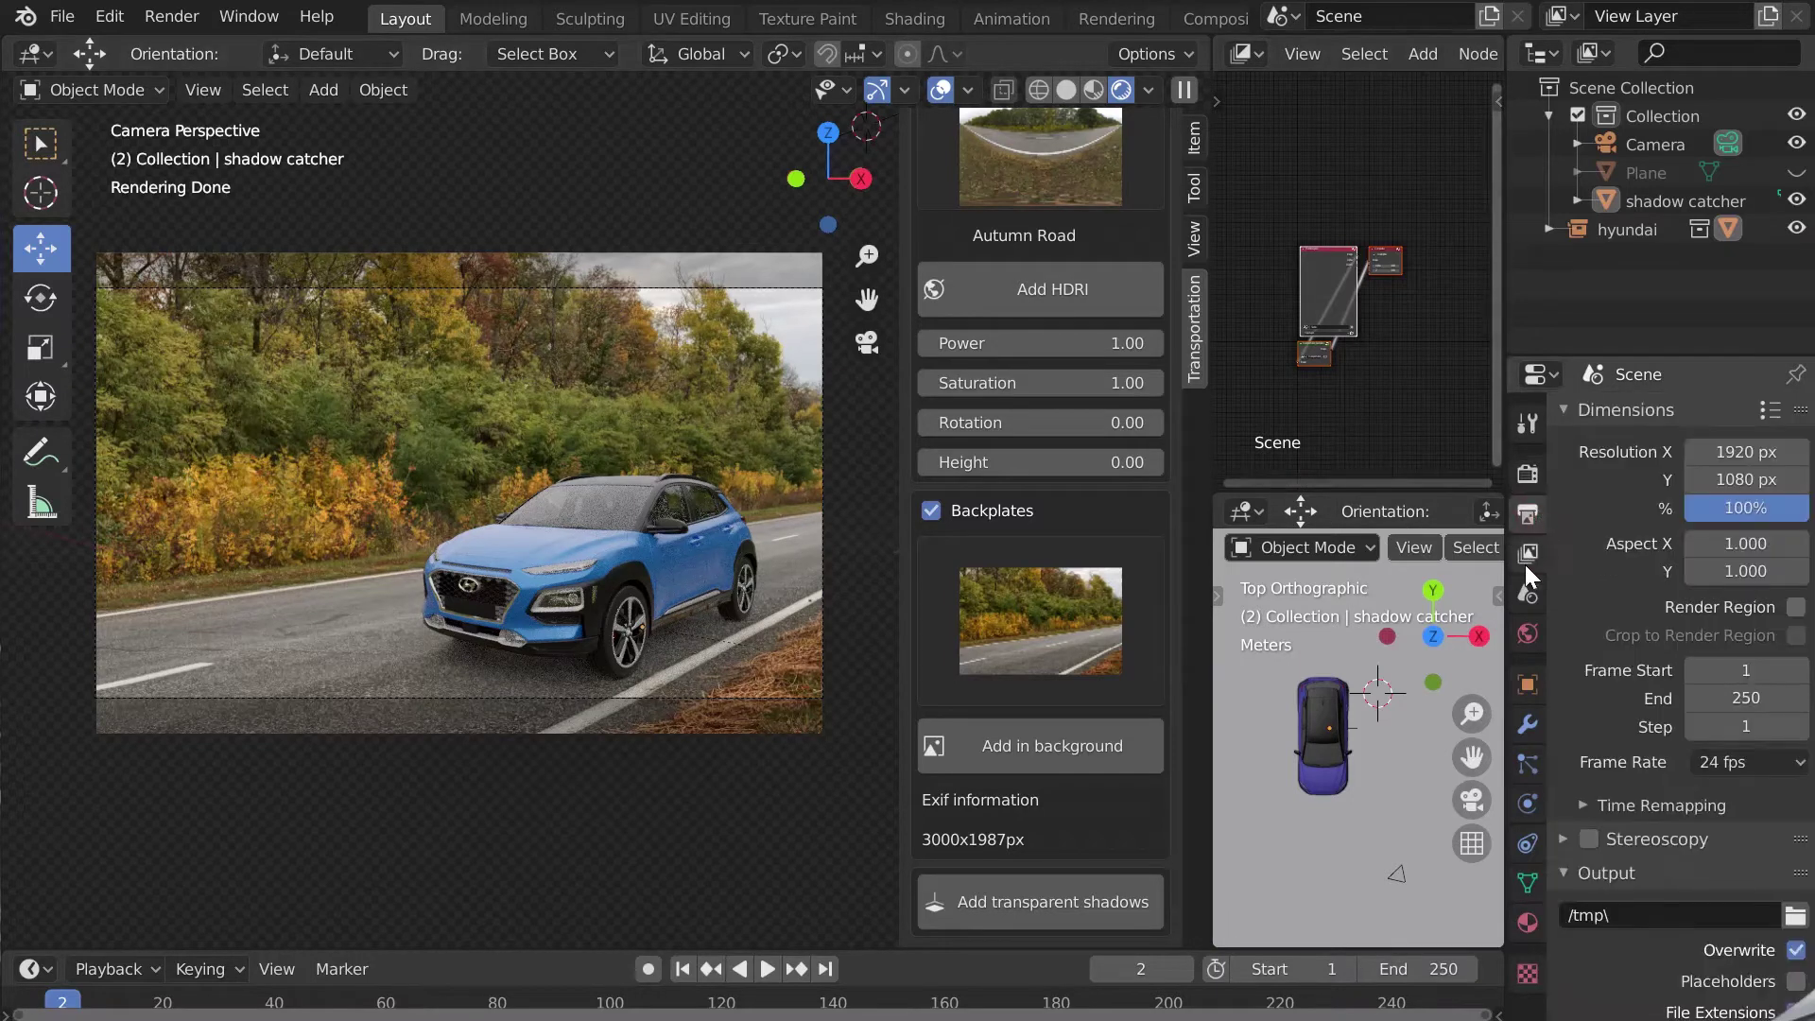
mouse_move(1746, 479)
left_mouse_down()
mouse_move(1777, 479)
mouse_move(1692, 479)
mouse_move(1806, 479)
mouse_move(1731, 479)
left_mouse_up()
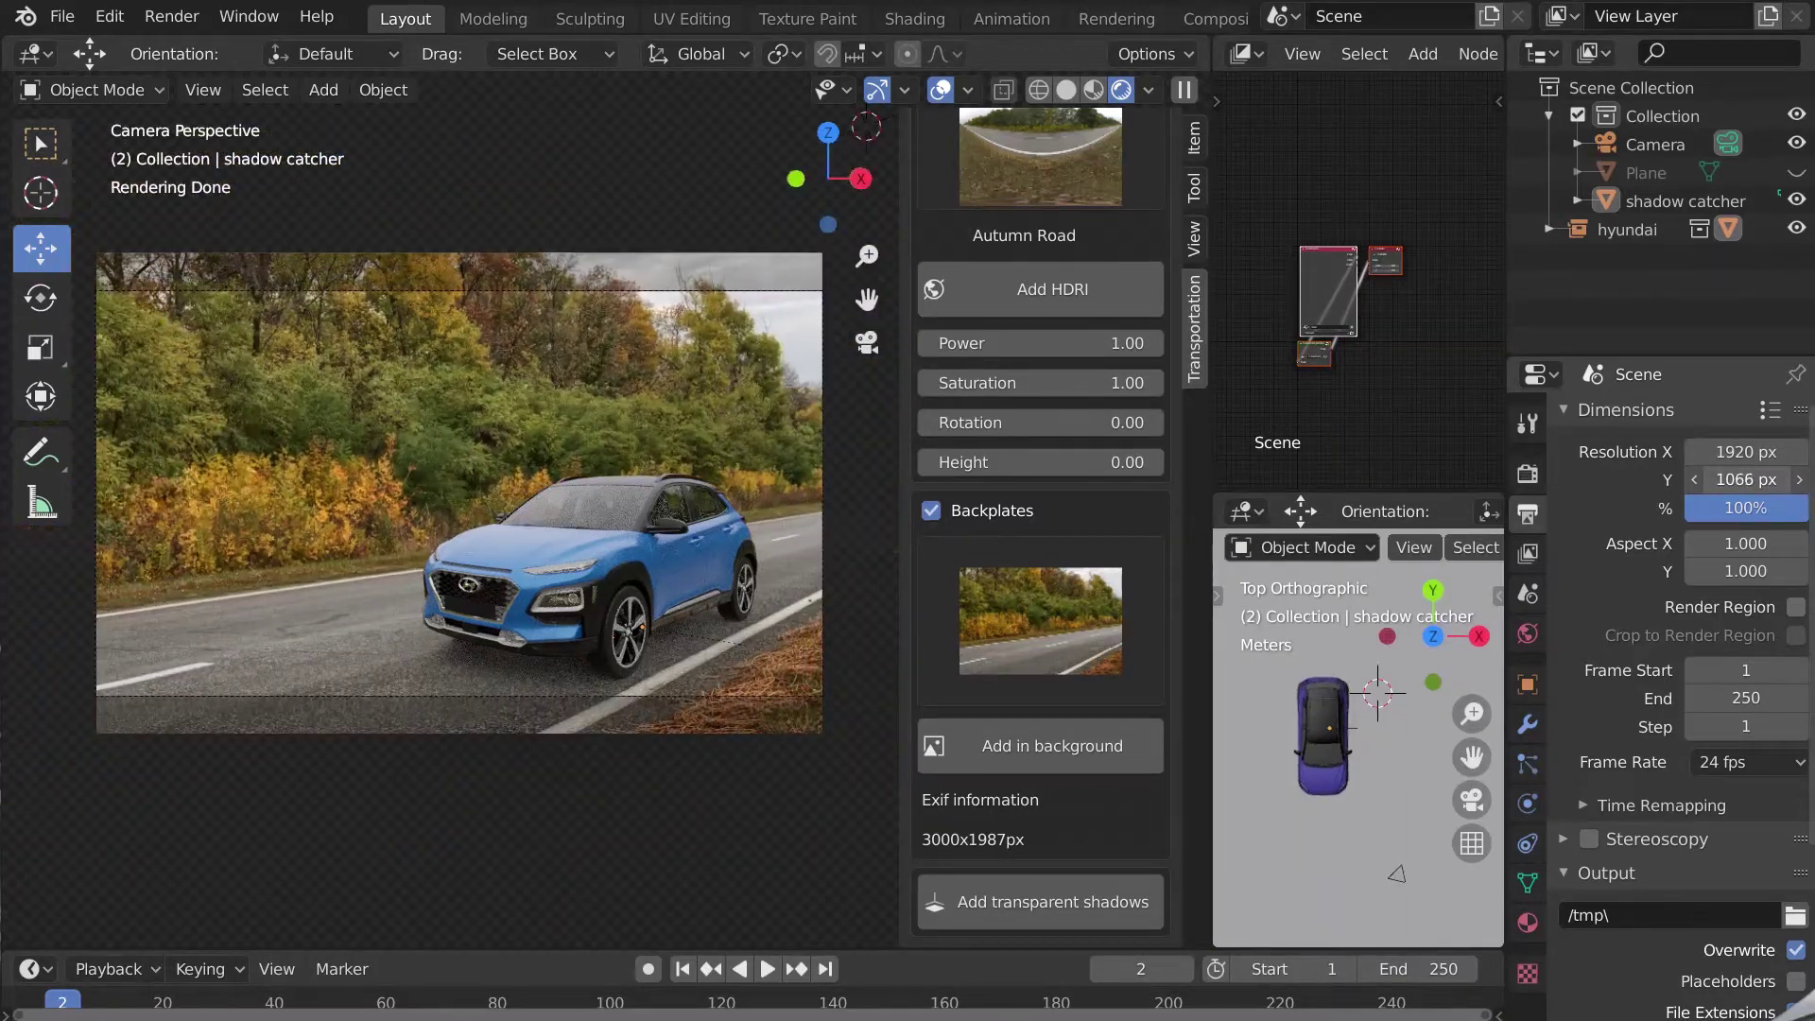
Move the Hyundai a little farther from the camera along the Y axis and clear the selection
left_click(1313, 732)
left_click_drag(1330, 666, 1330, 652)
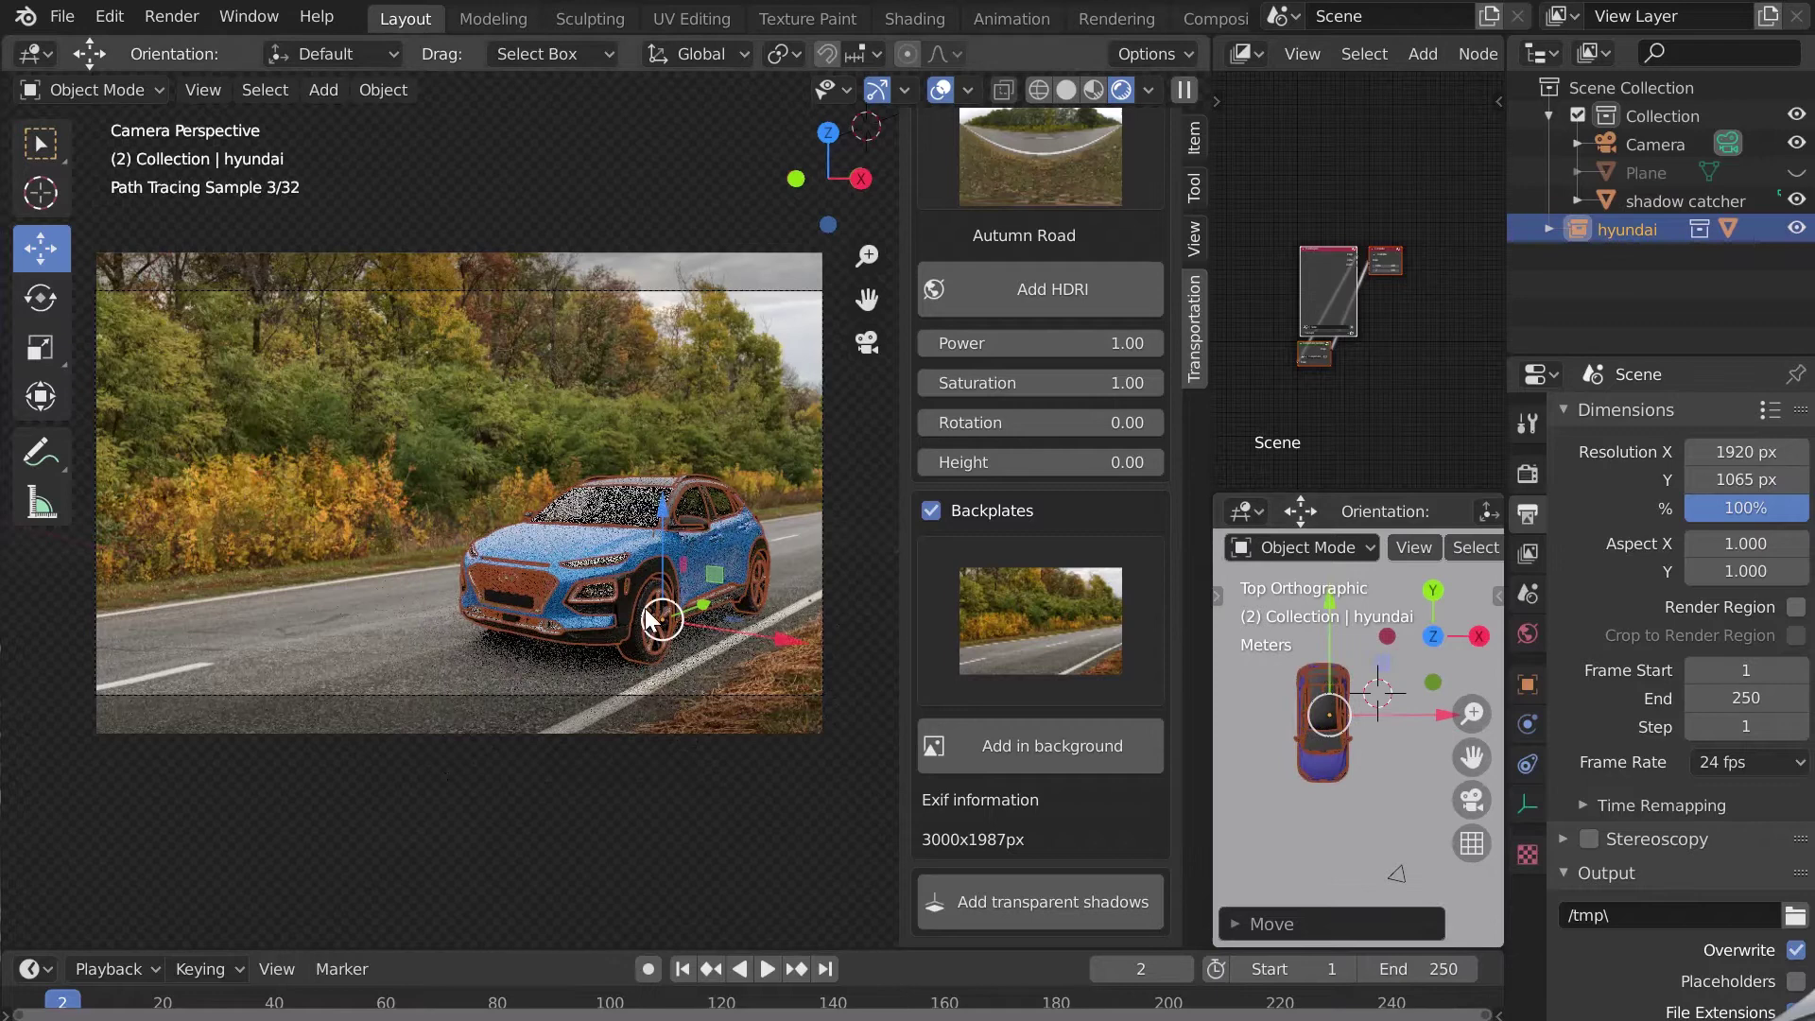
key("a")
key("alt+a")
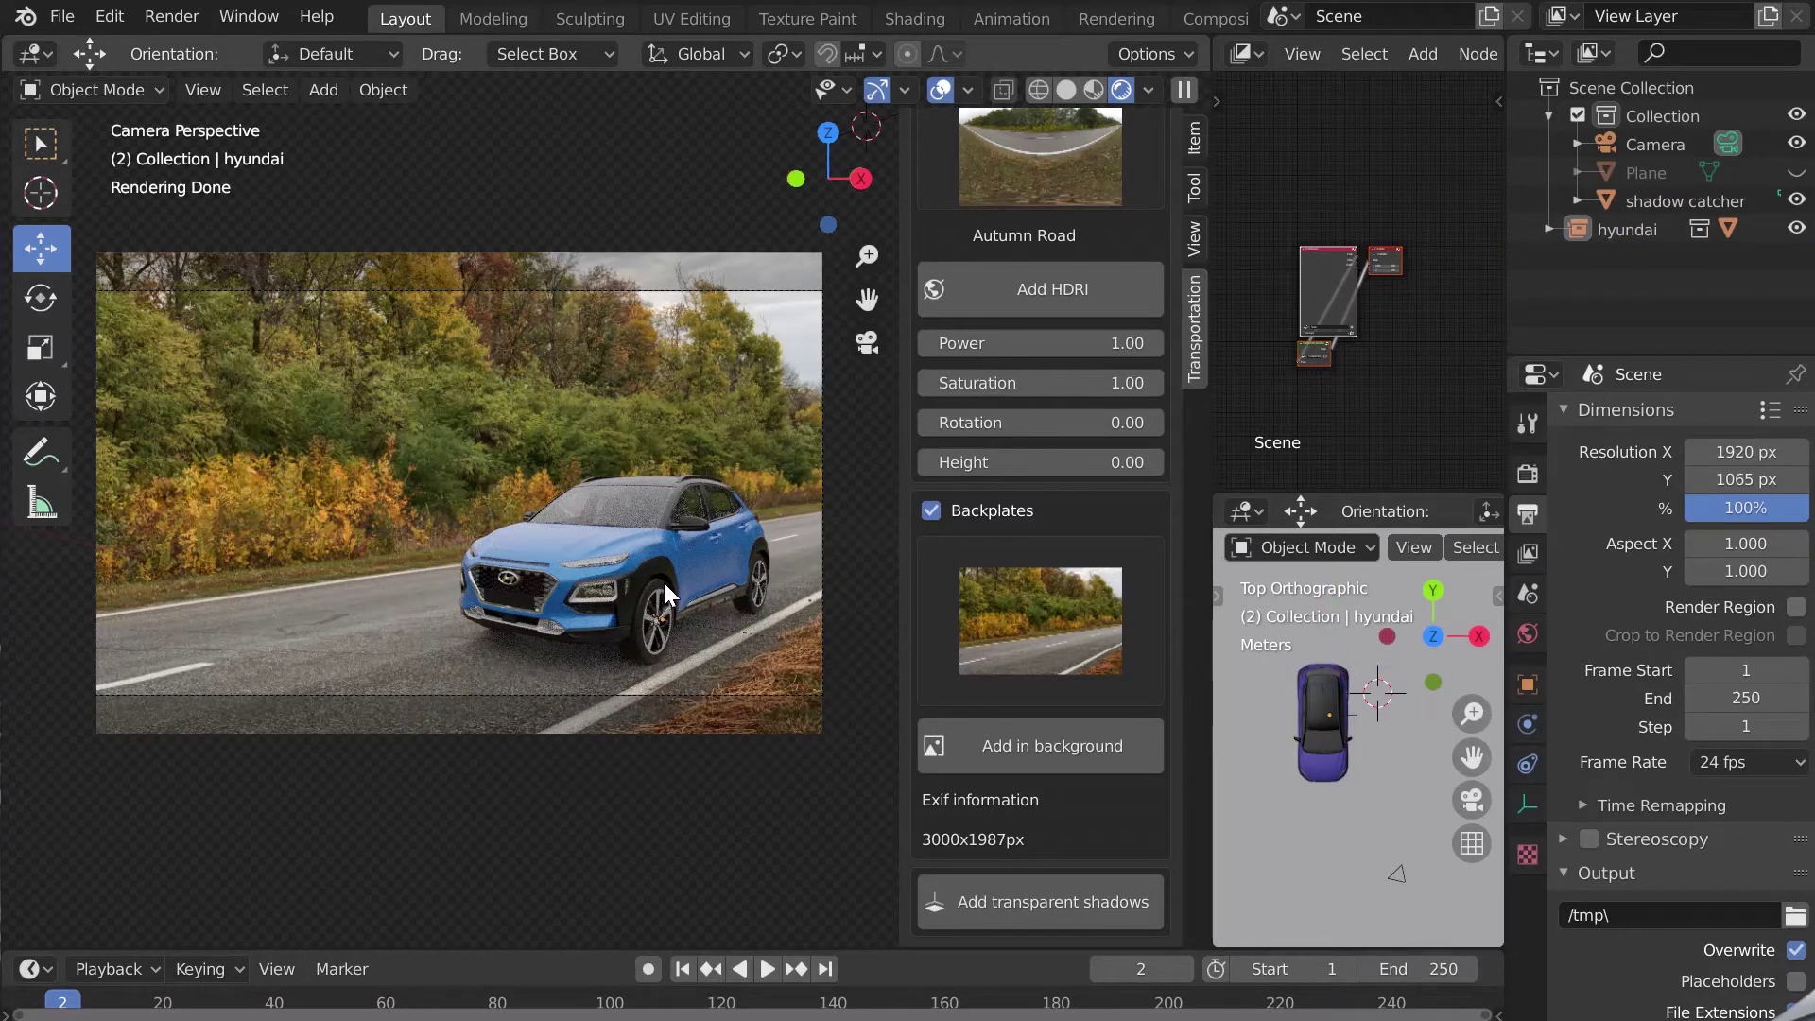
Set the HDRI rotation to 38.28 using the panorama's road as reference with the backplate off, and turn the backplate back on
left_click(930, 510)
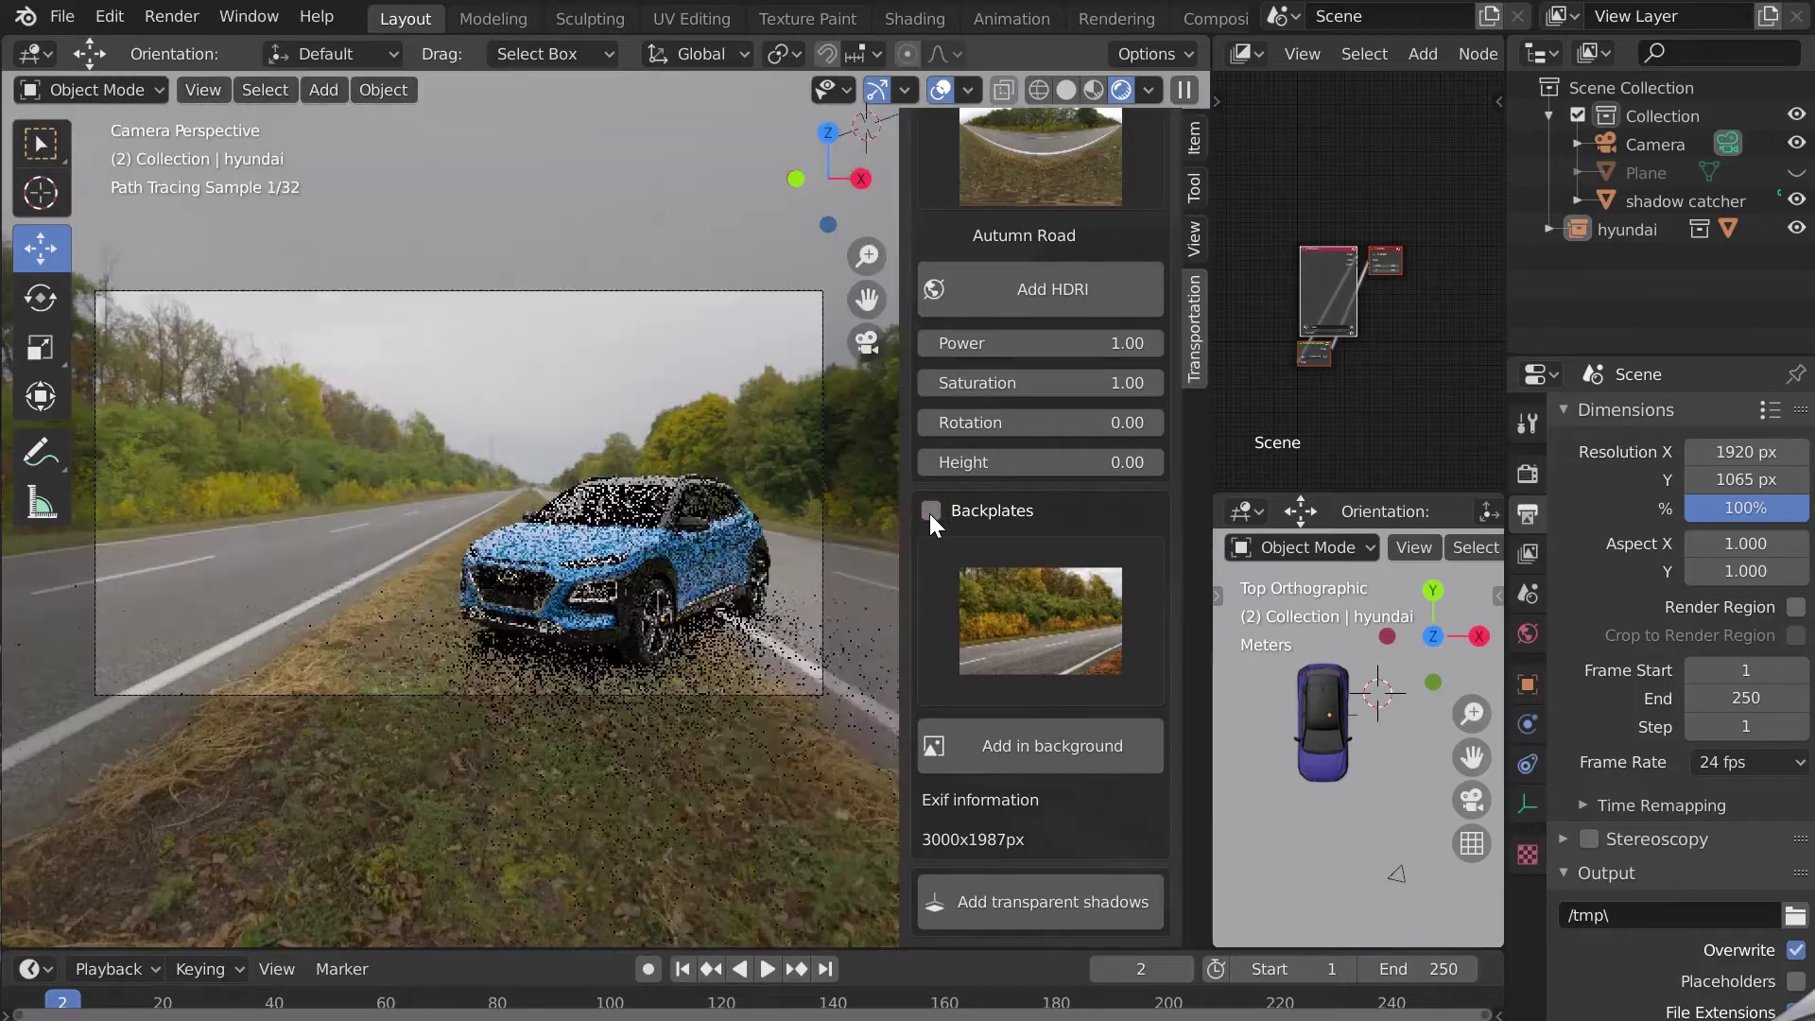
scroll(1051, 315, "up", 5)
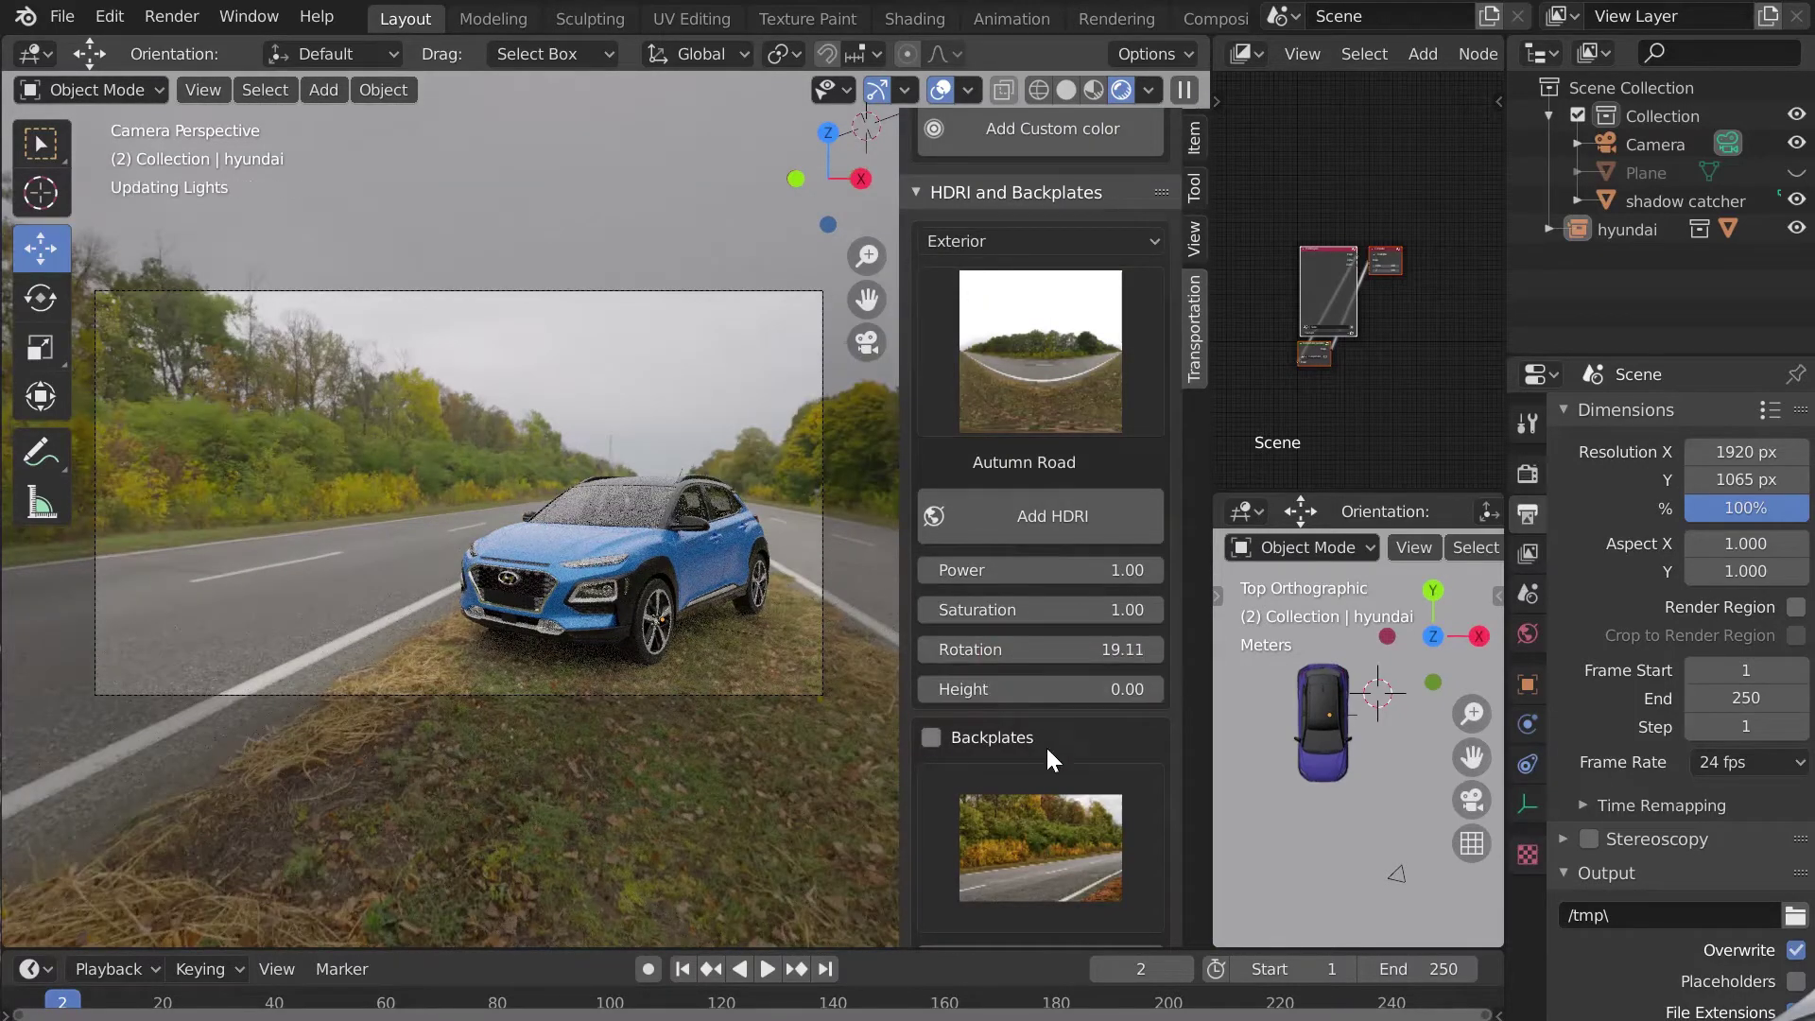
left_click_drag(1016, 652, 1053, 655)
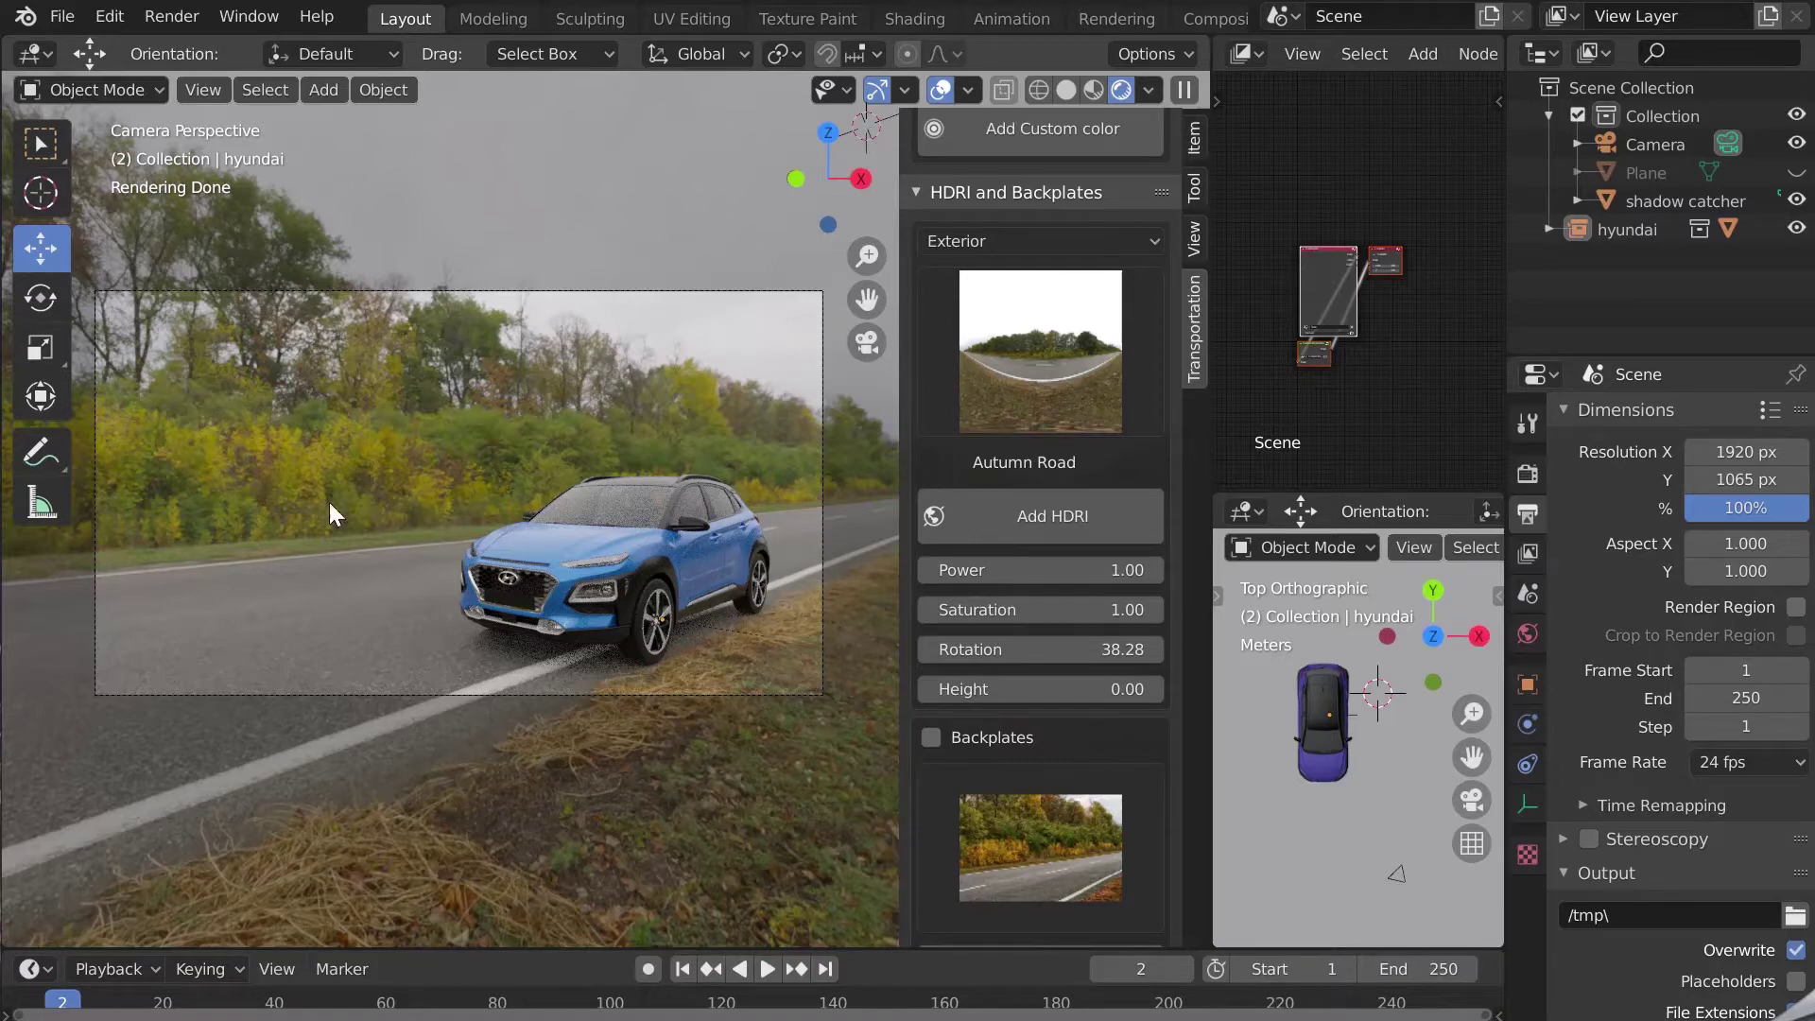
left_click(931, 738)
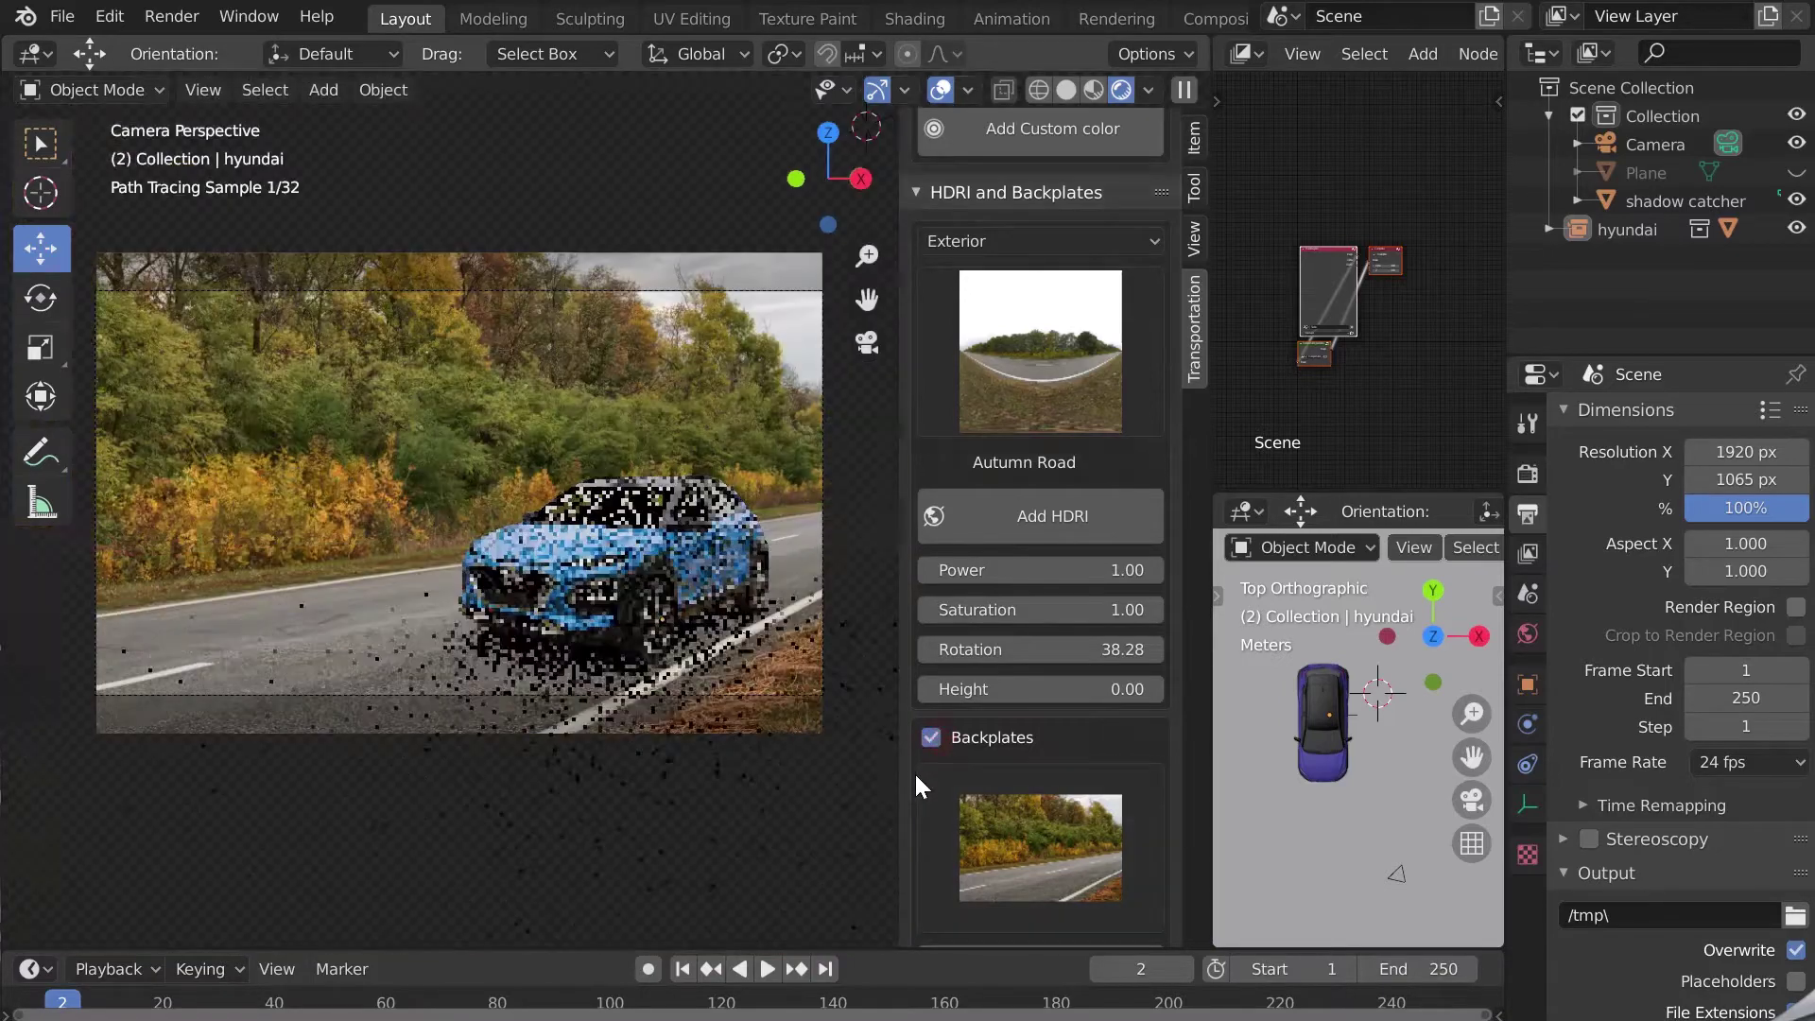
scroll(627, 633, "up", 4)
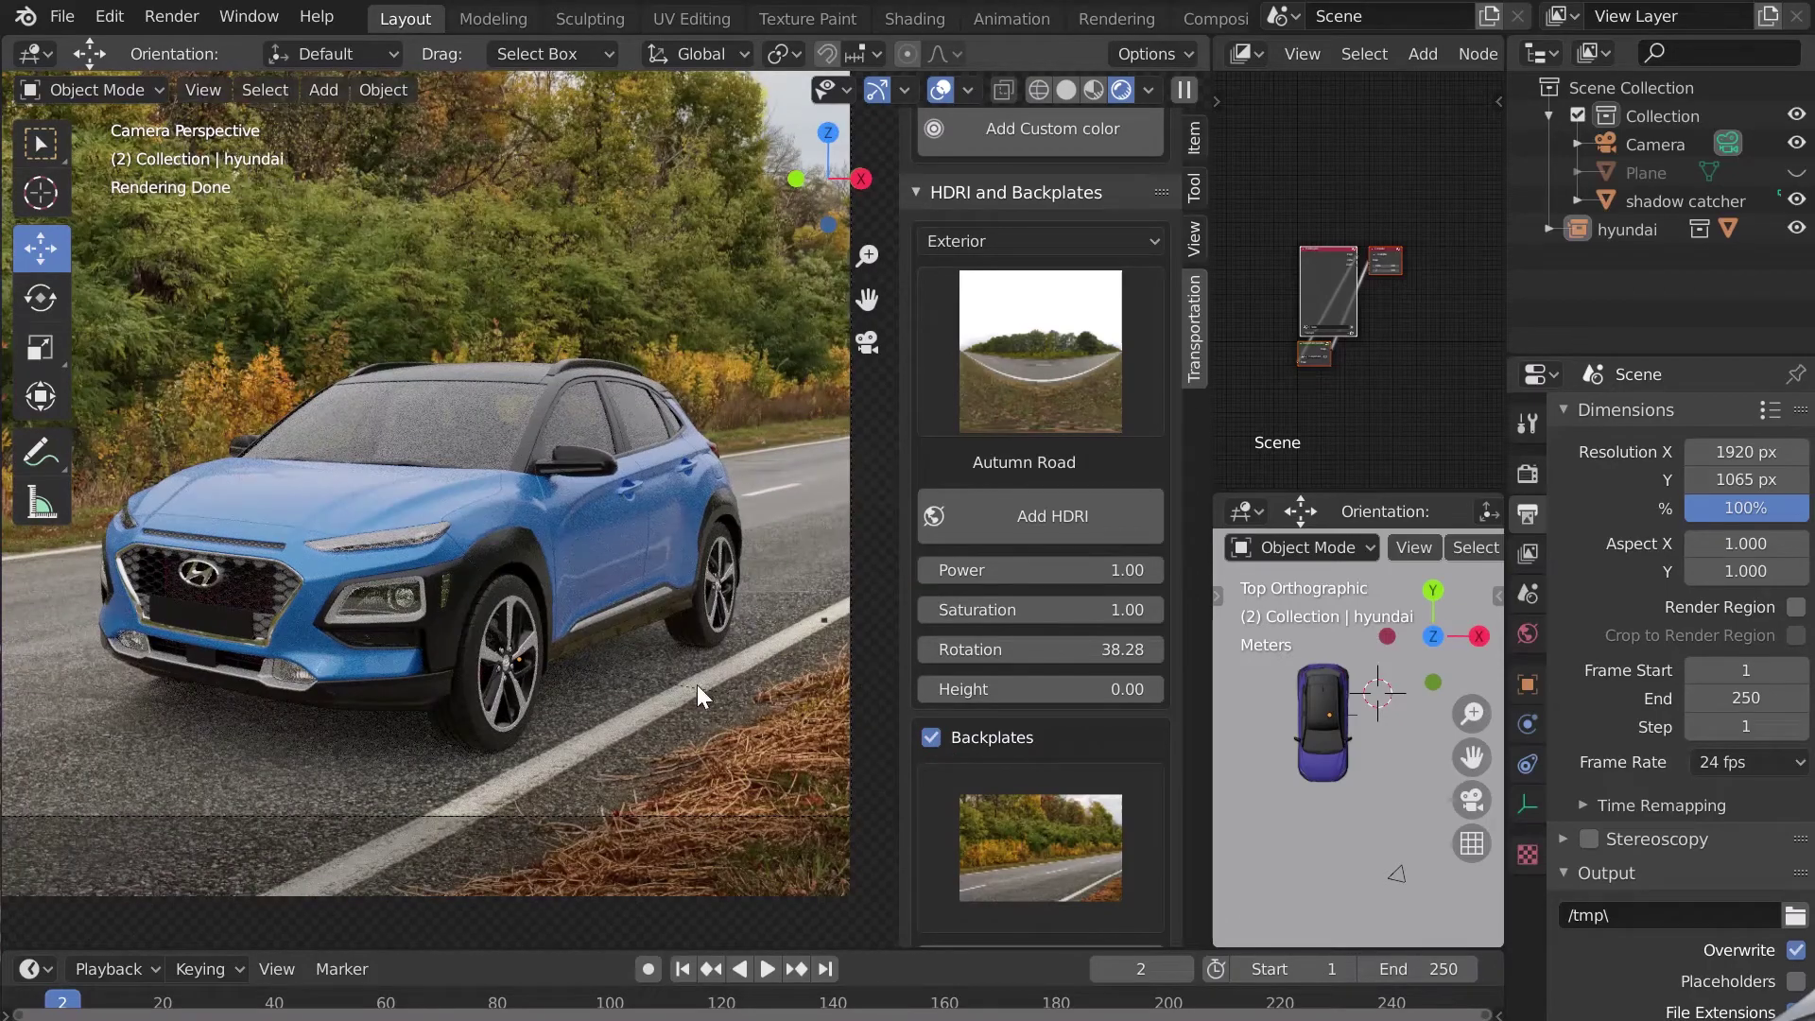
Turn off the backplate and try raising the HDRI height to 0.77, then to 0.62
scroll(580, 716, "down", 4)
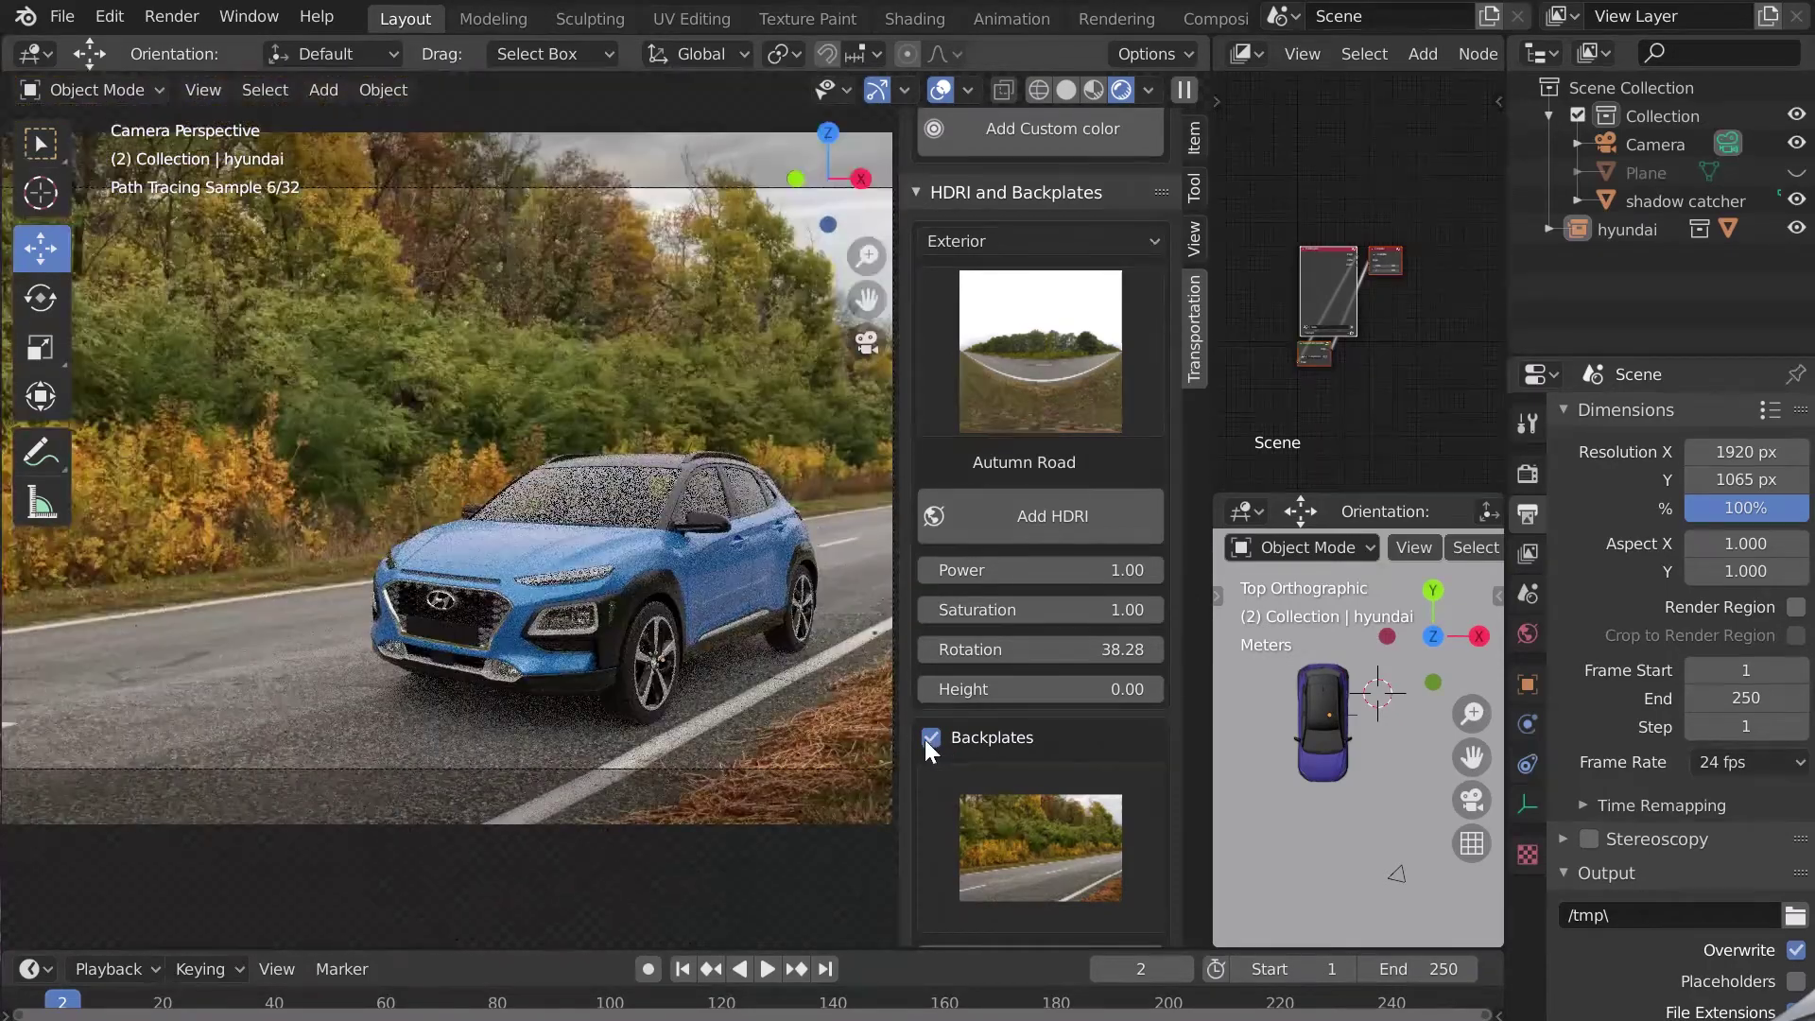
left_click(931, 737)
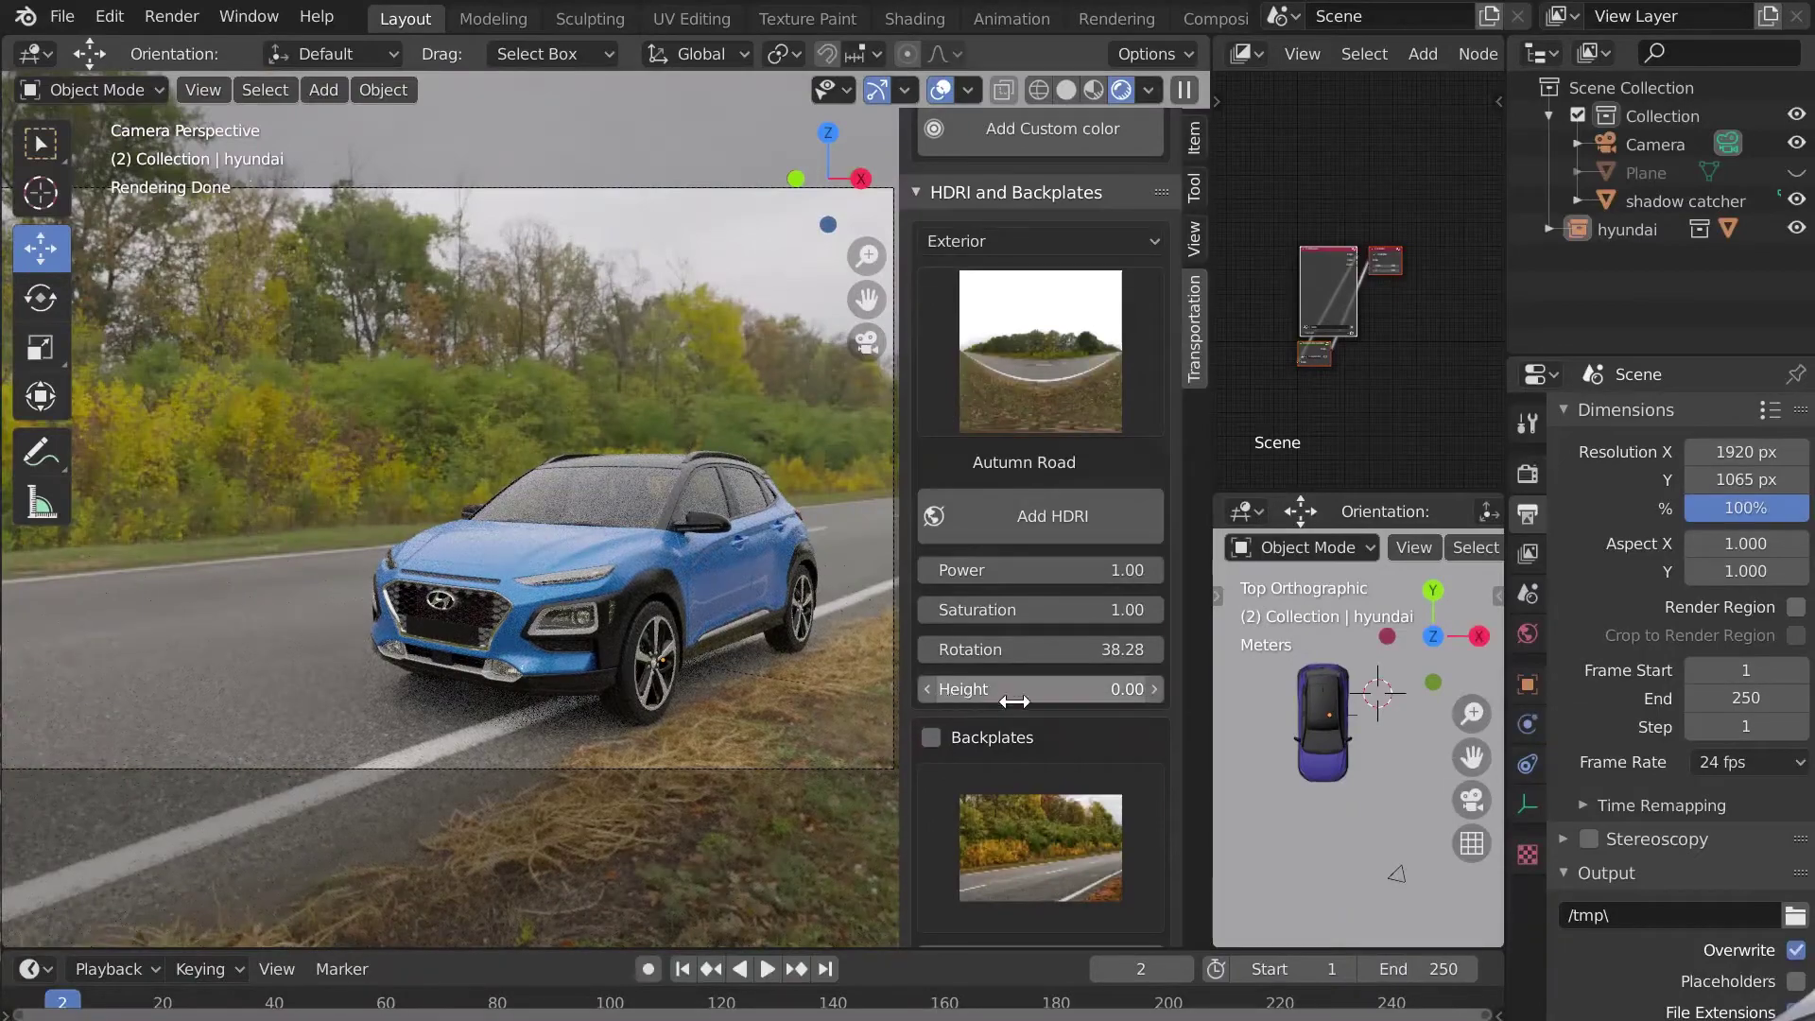
left_click(1155, 688)
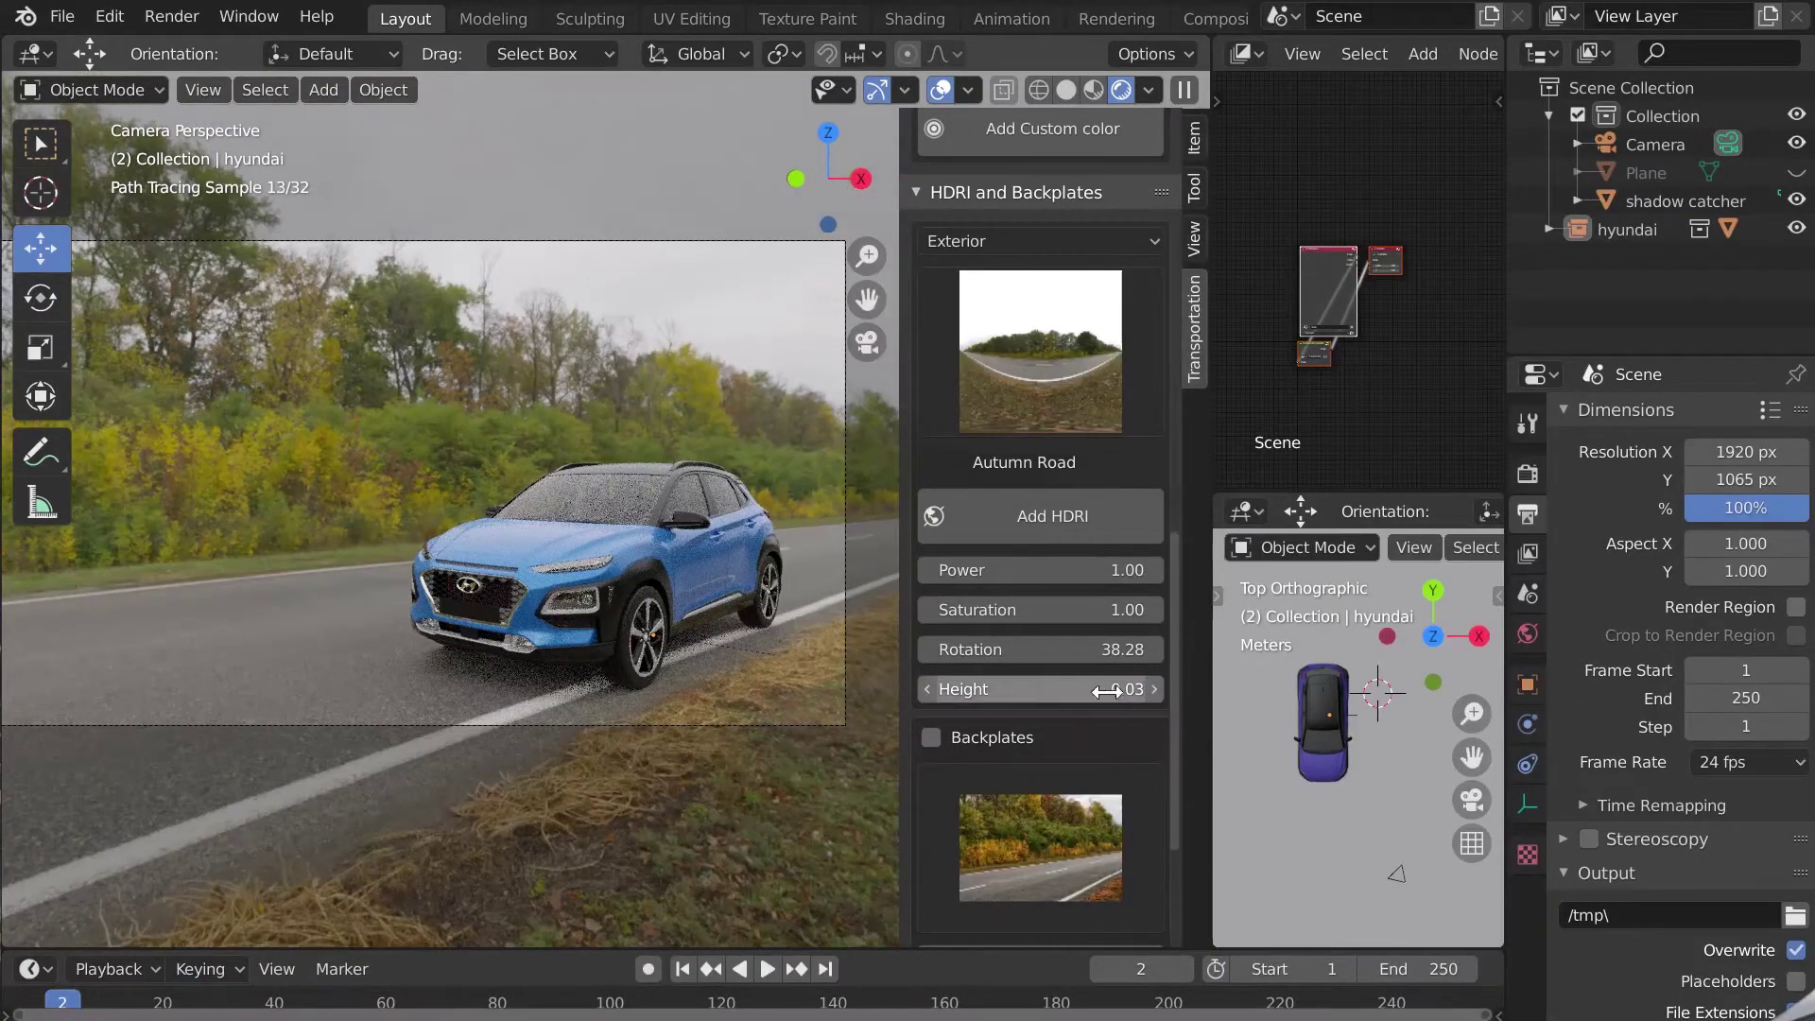
left_click_drag(1107, 691, 955, 691)
left_click_drag(1134, 694, 1046, 694)
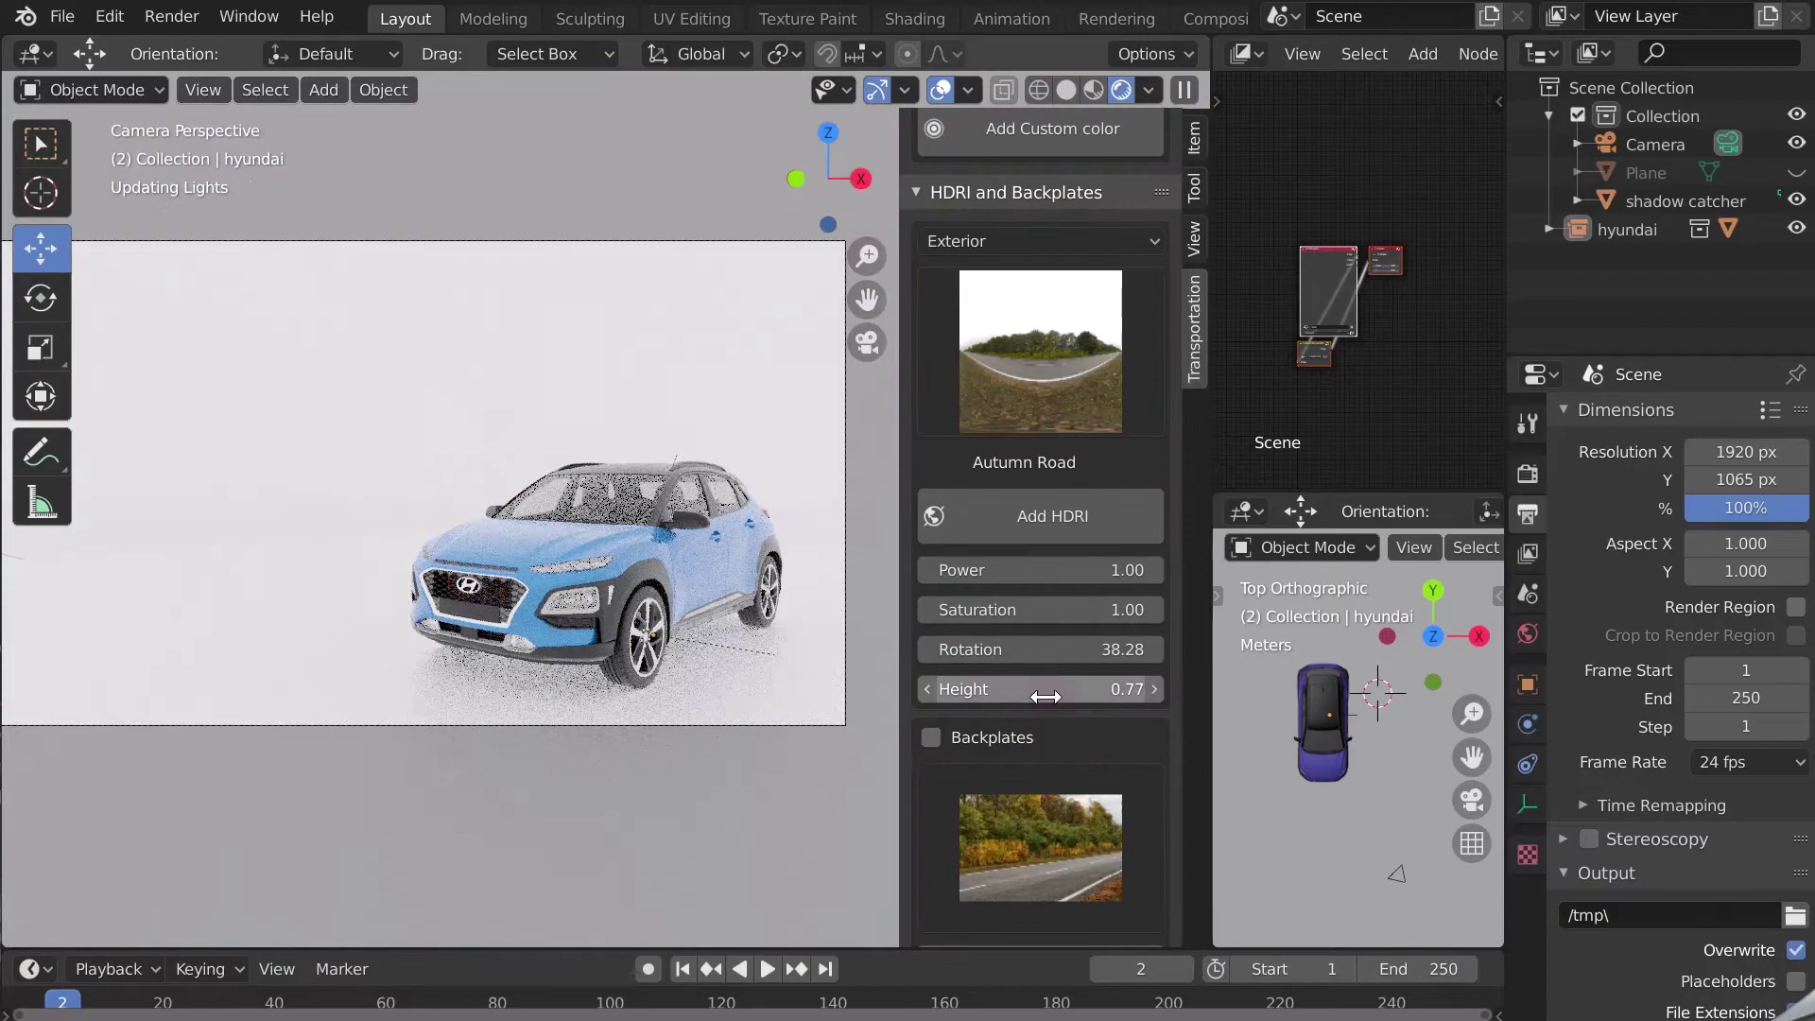
key("Return")
left_click(928, 688)
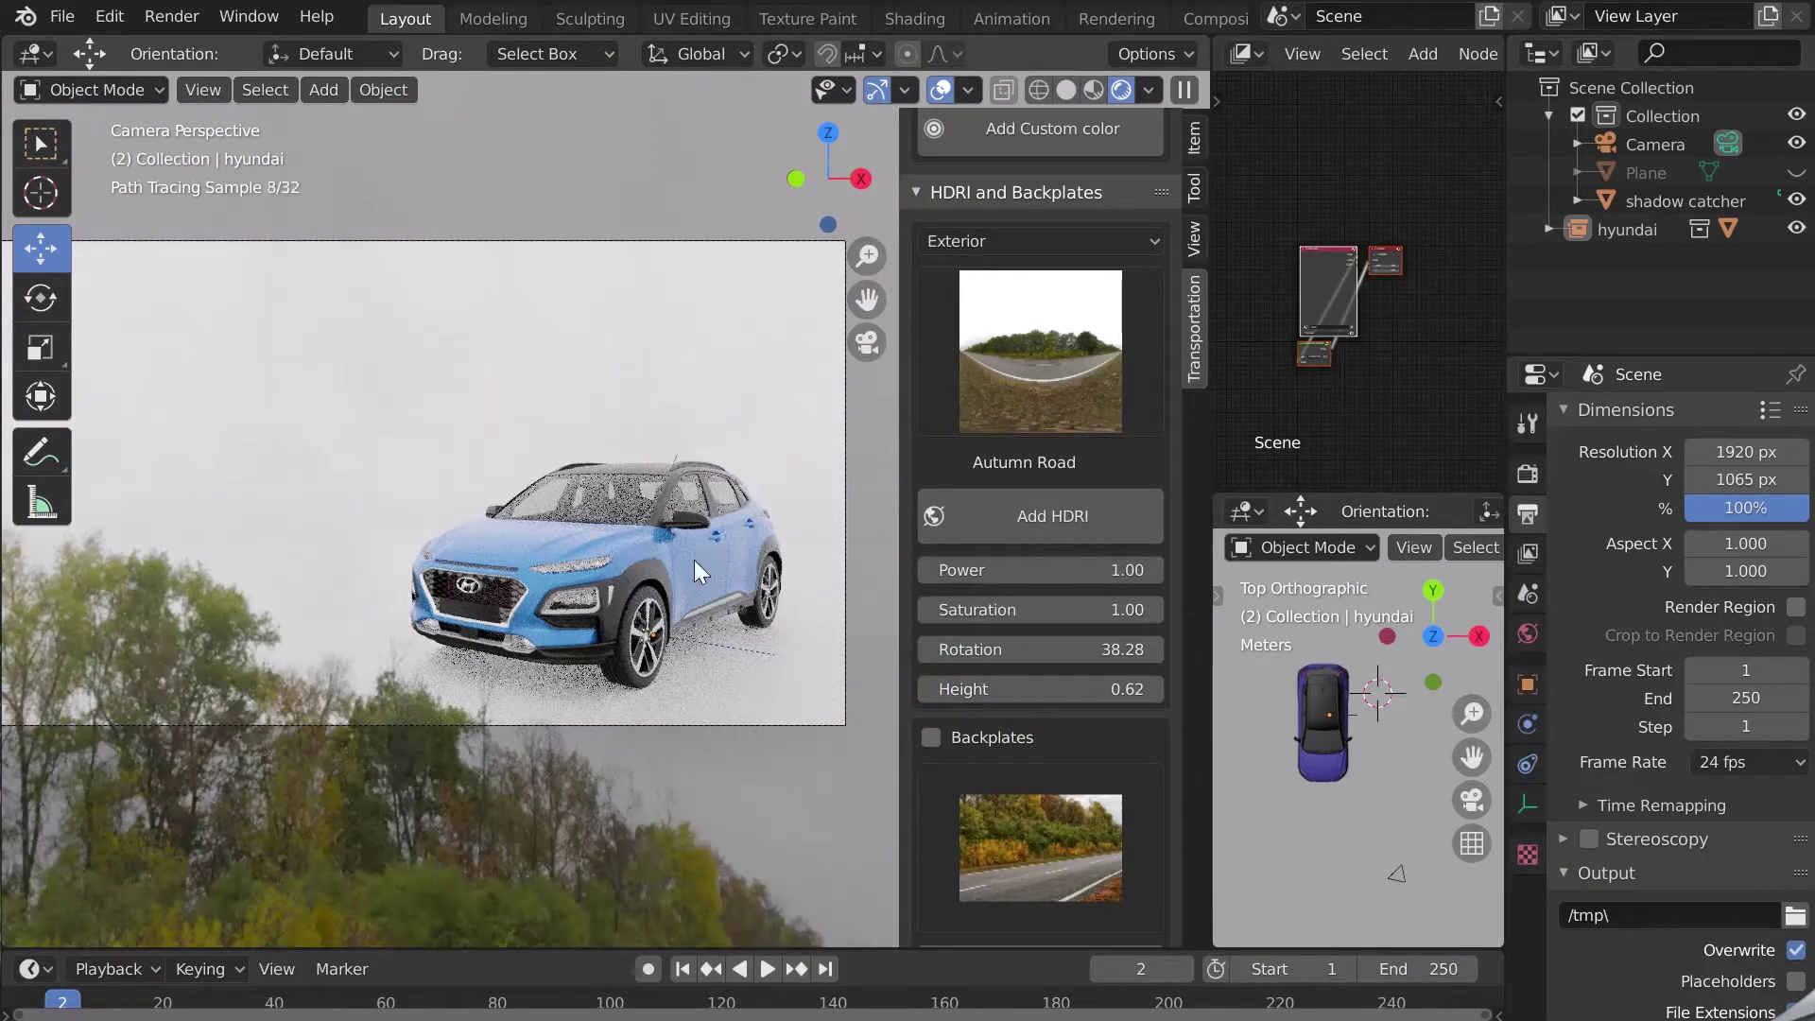
Set the HDRI height to 0.06, check the car against the panorama's road, and turn the backplate back on
left_click(1078, 684)
type("0")
key("Return")
left_click(1161, 691)
left_click(1161, 692)
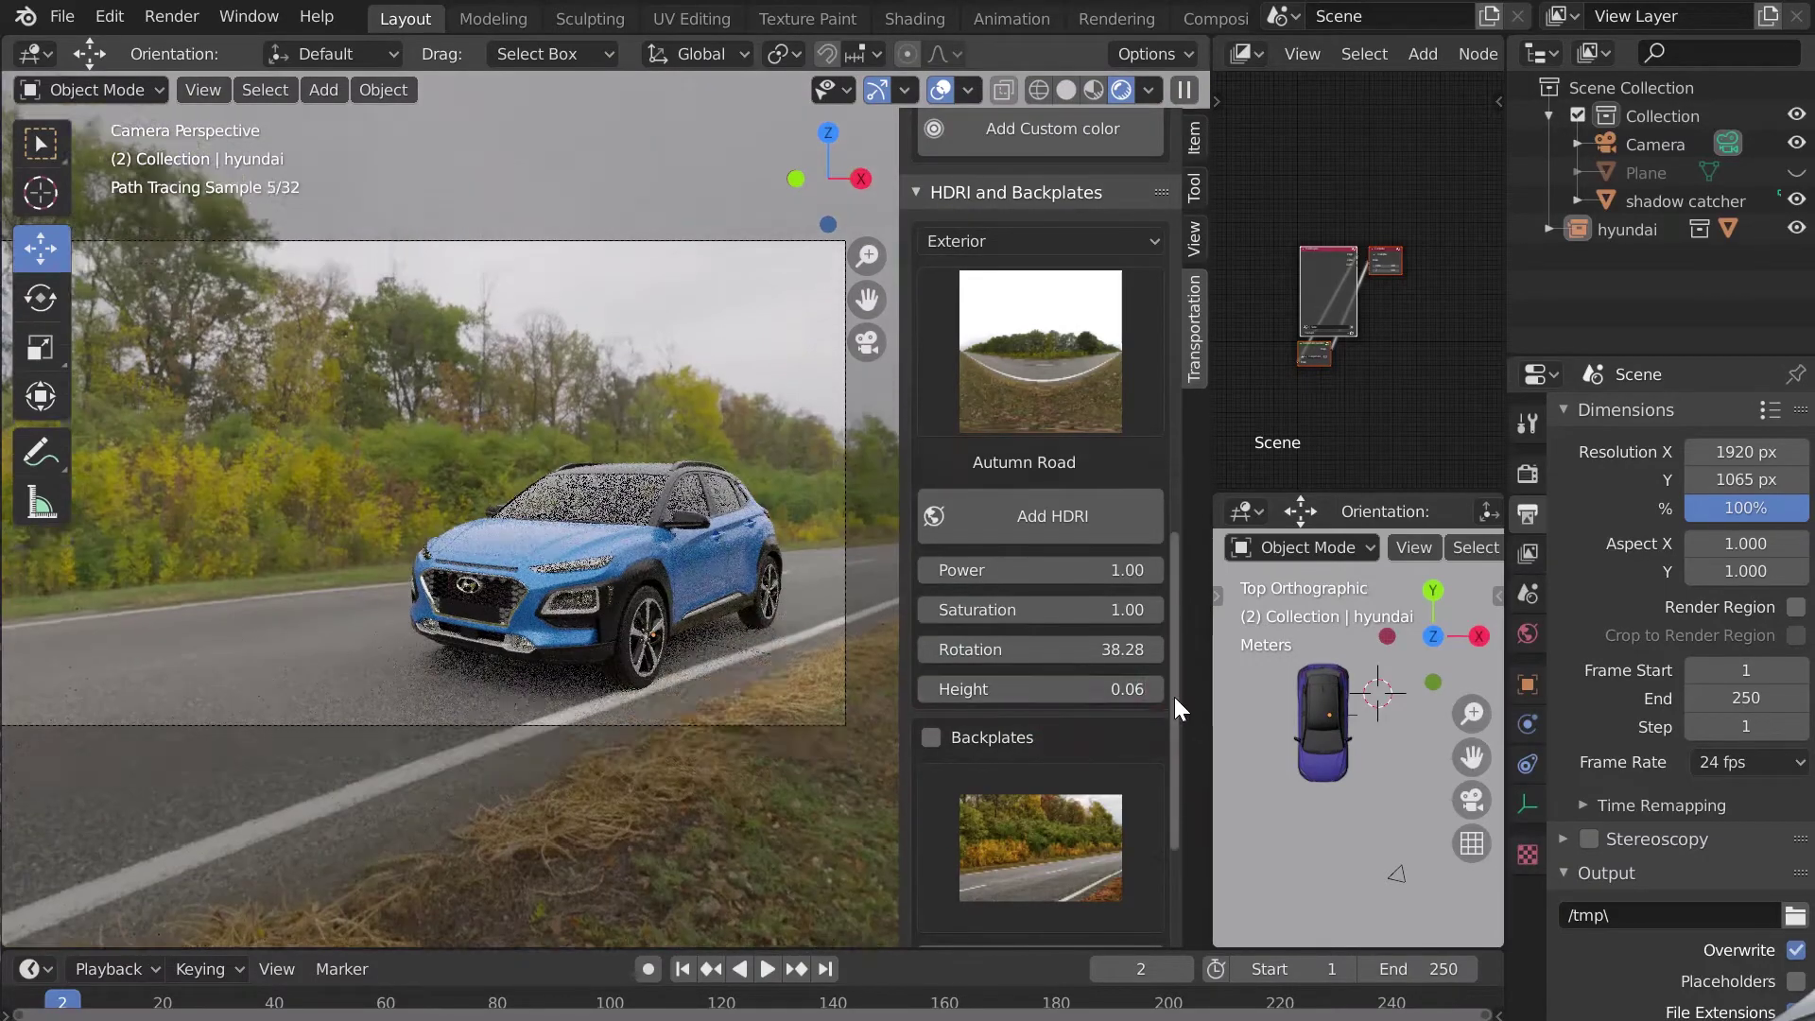
scroll(683, 648, "up", 4)
middle_click_drag(813, 568, 528, 495, "shift")
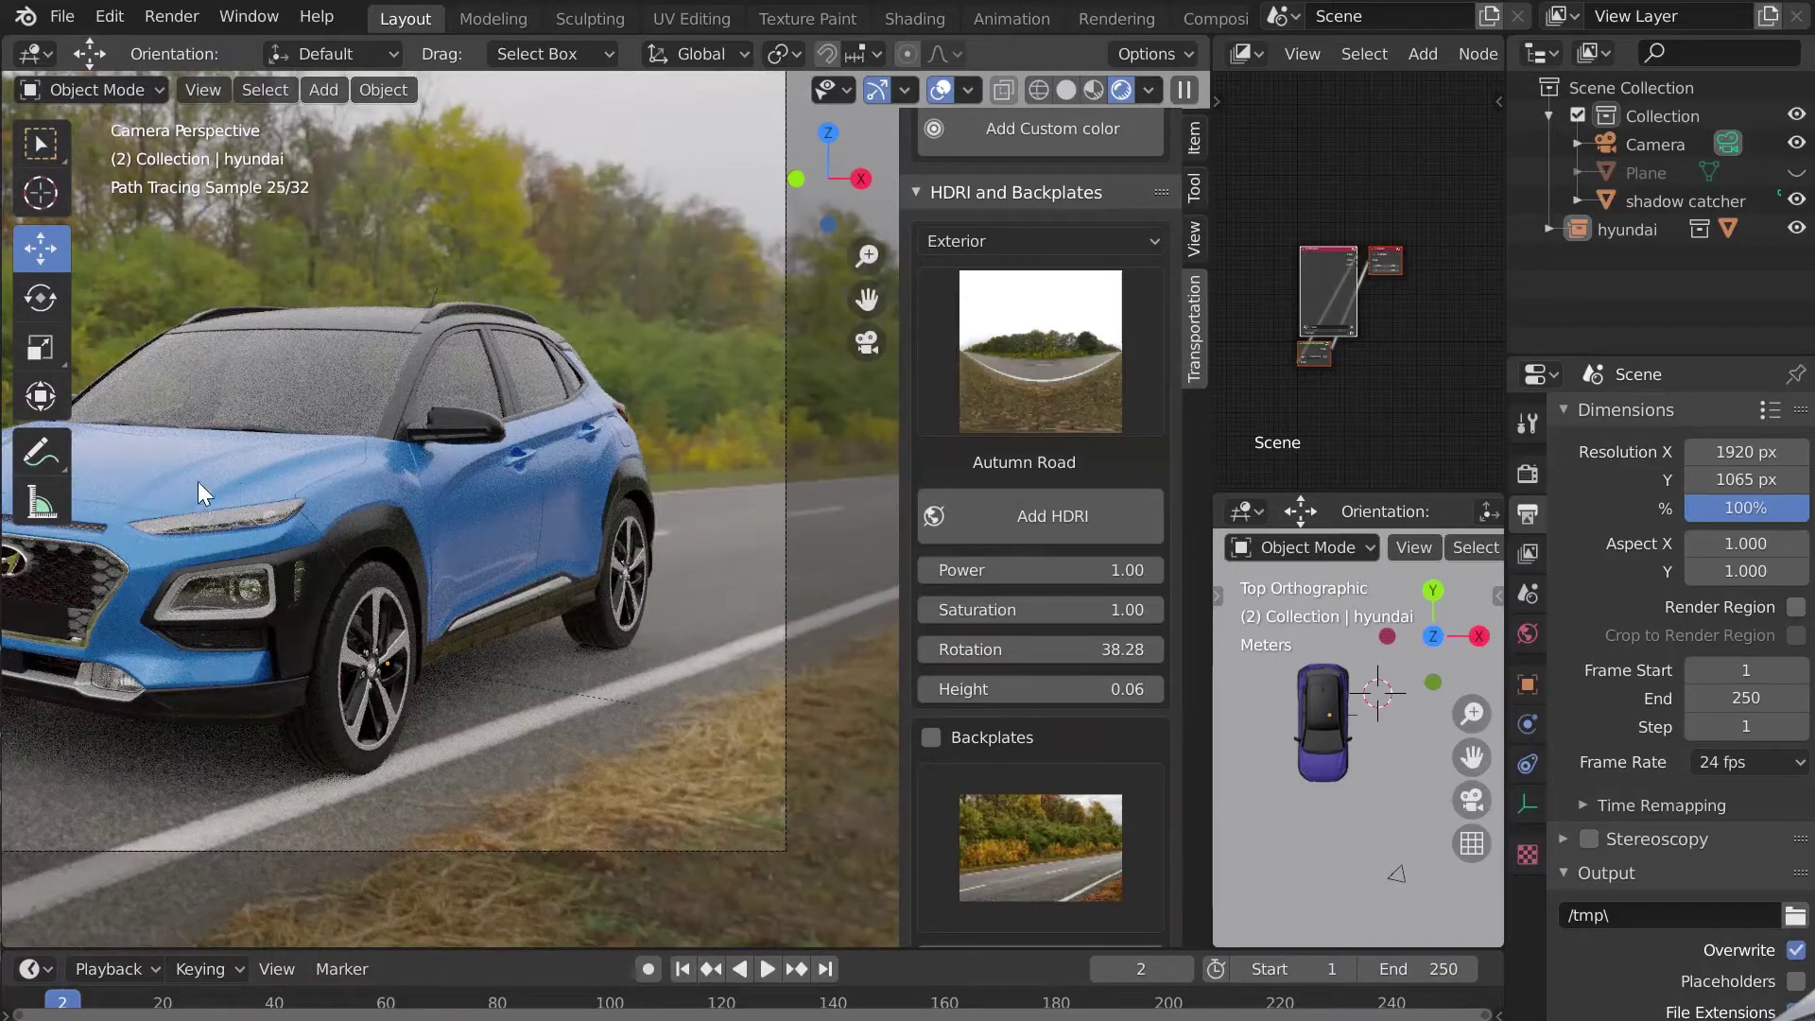
middle_click_drag(299, 468, 529, 463, "shift")
scroll(530, 463, "down", 1)
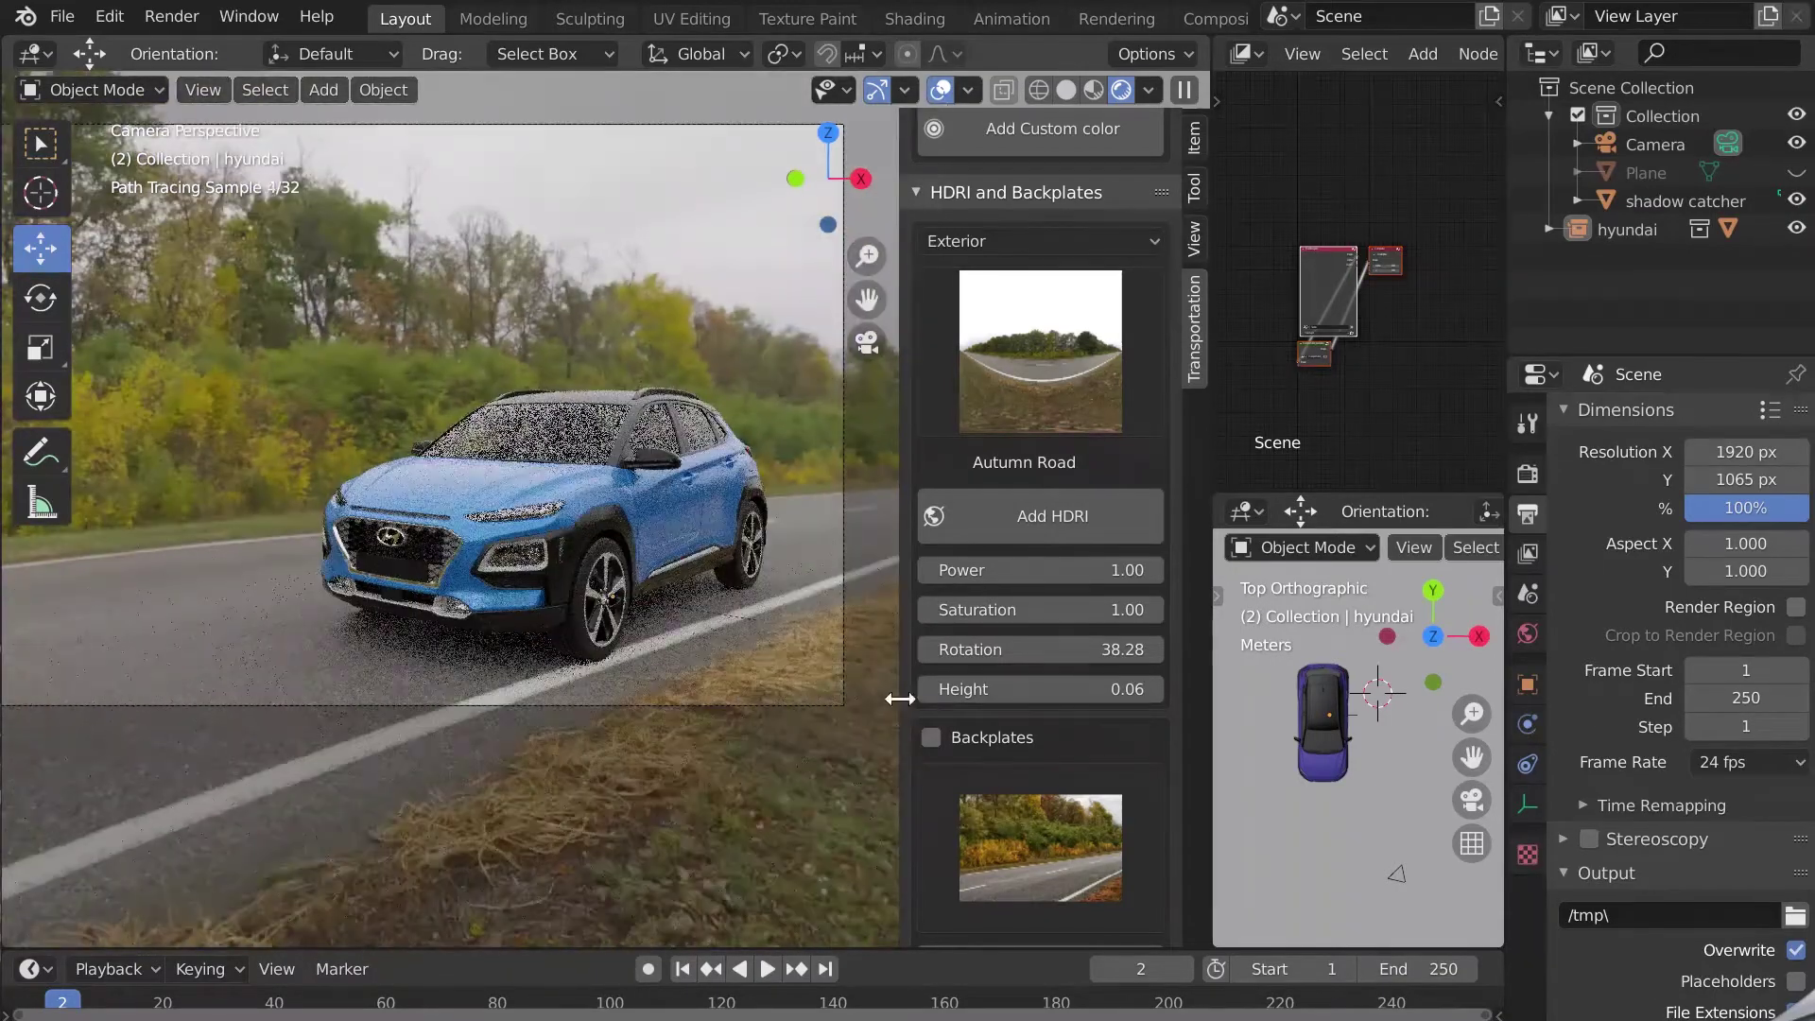
left_click(930, 736)
middle_click_drag(546, 583, 619, 599, "shift")
Set the HDRI power to 0.8 and its saturation to 0.6
left_click(1070, 577)
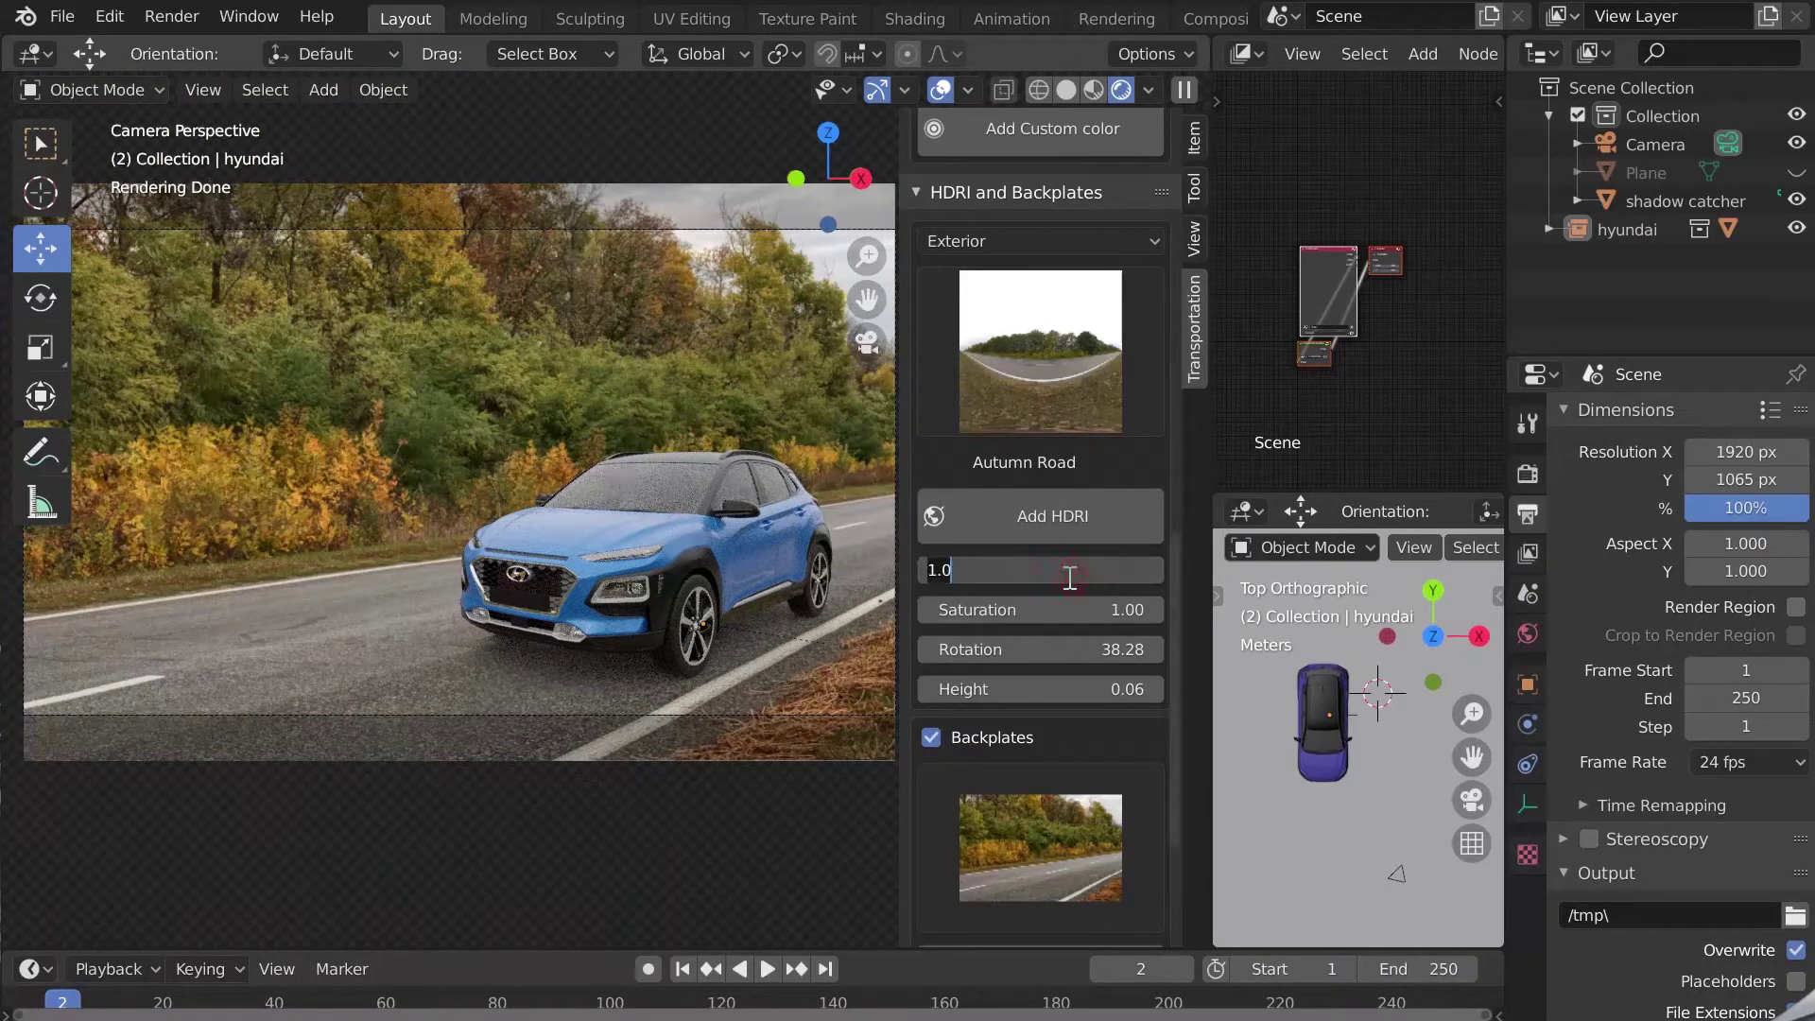
type("0.8")
key("Return")
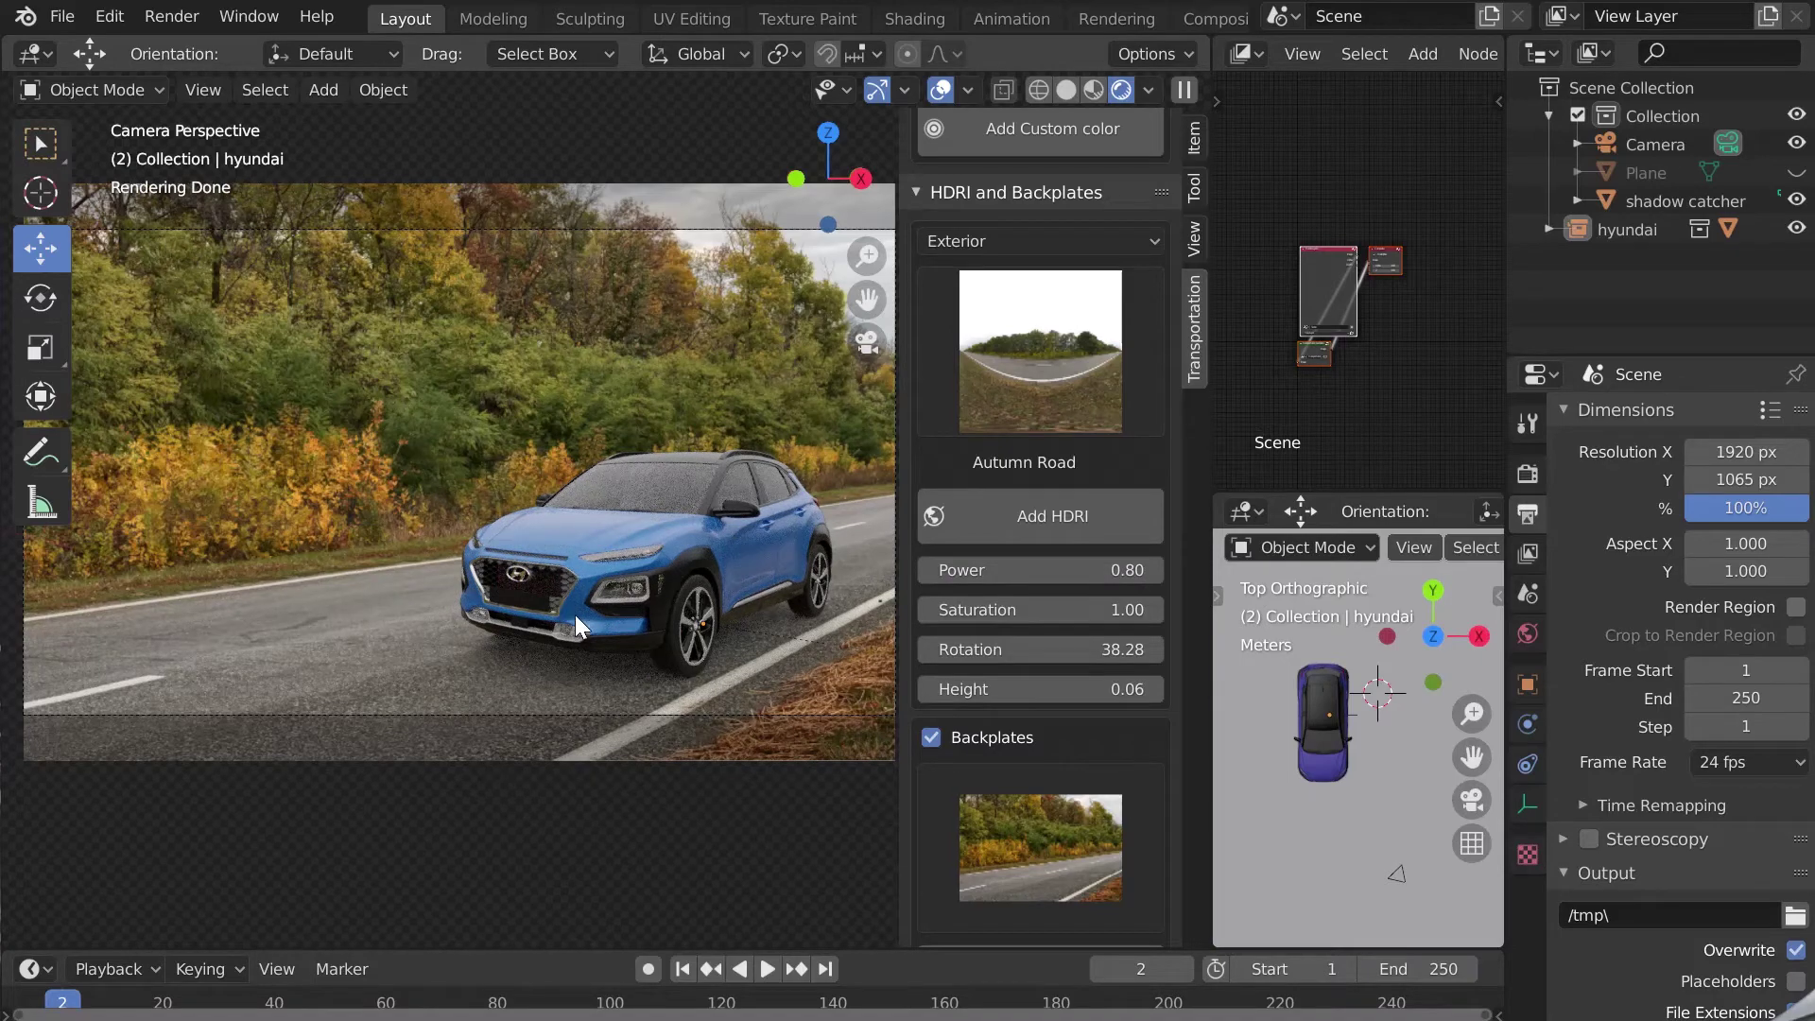
left_click(1078, 609)
type("0.")
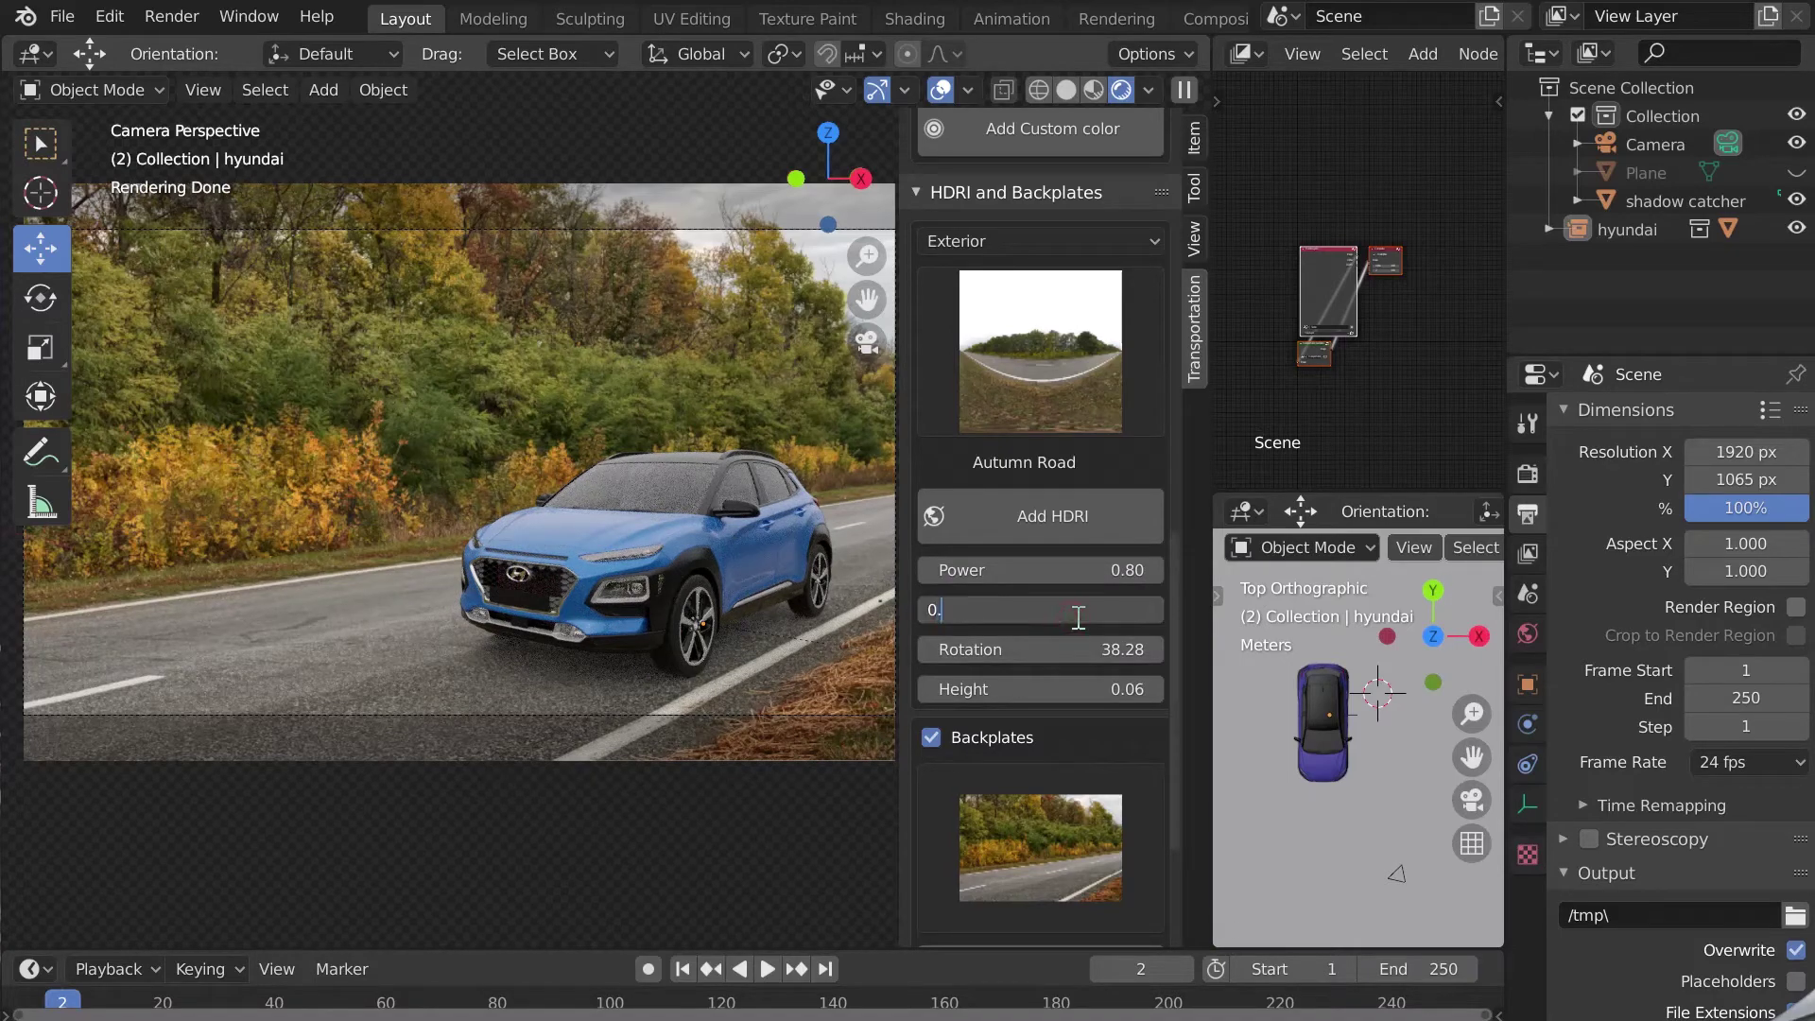
type("6")
key("Return")
Apply the metallic black car paint to the Hyundai and clear the selection
left_click(691, 548)
scroll(1030, 441, "up", 2)
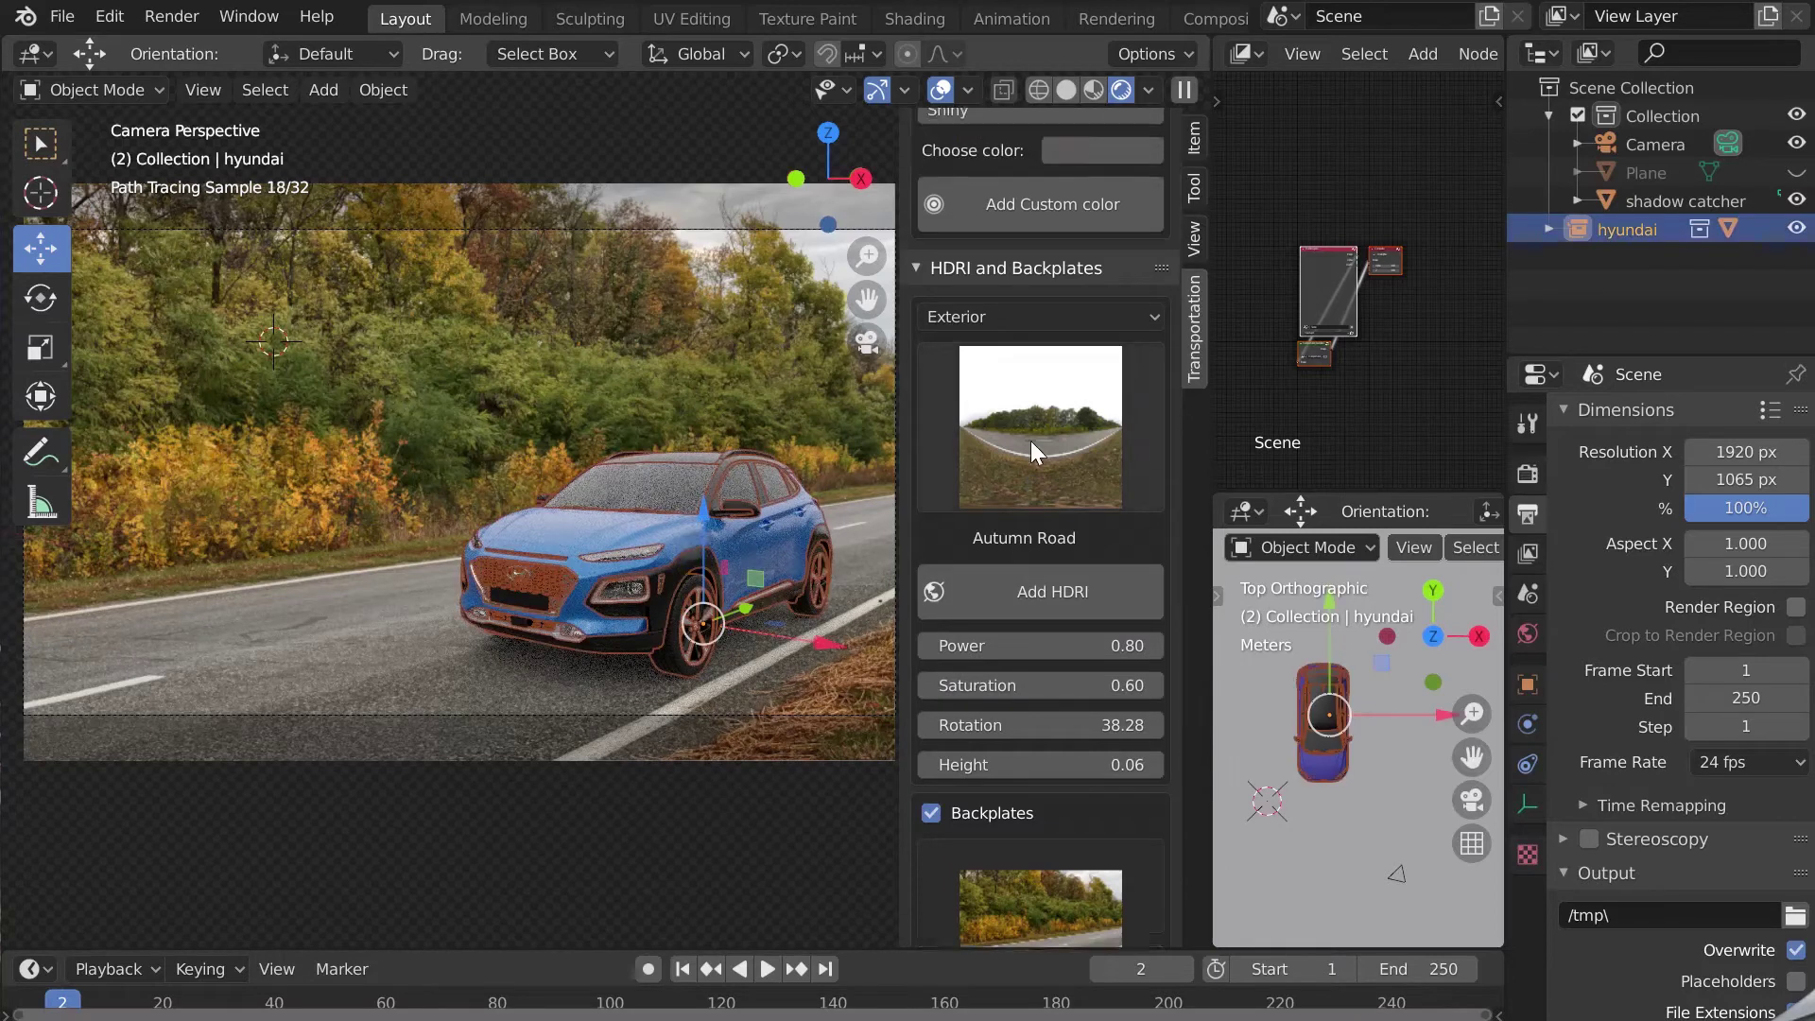
scroll(1049, 430, "up", 12)
left_click(1002, 243)
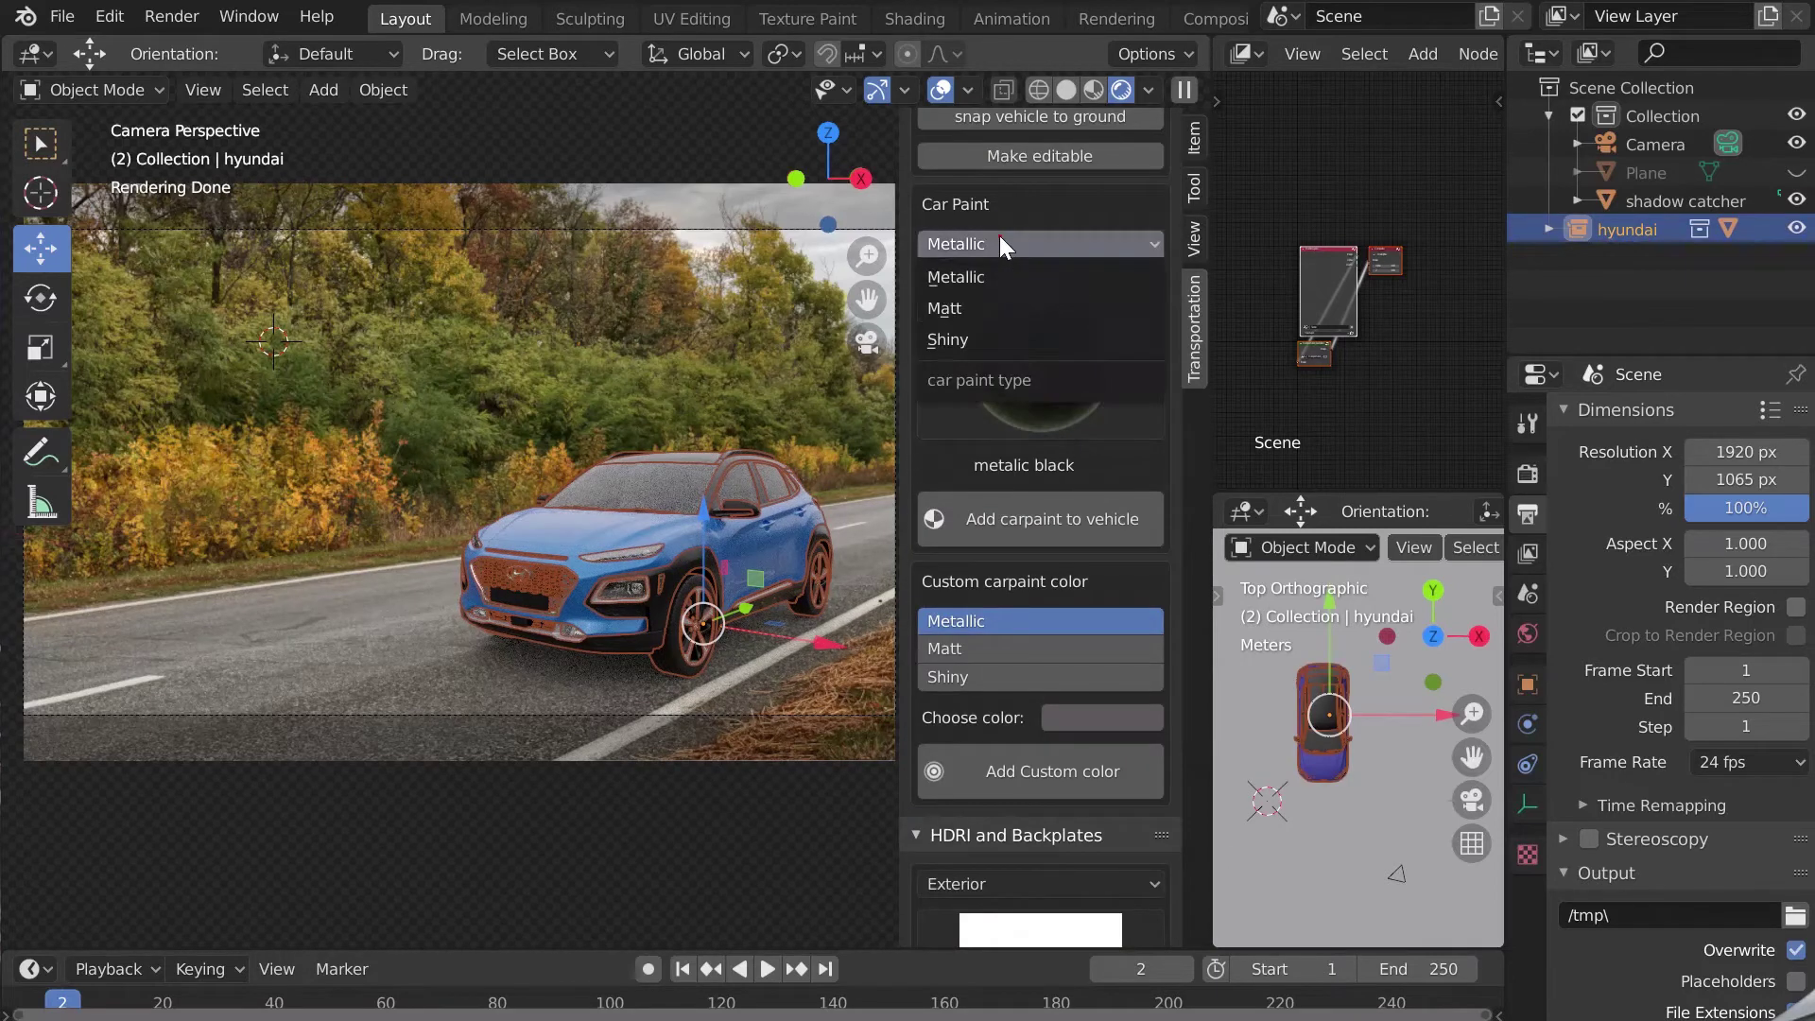
left_click(968, 276)
left_click(1030, 355)
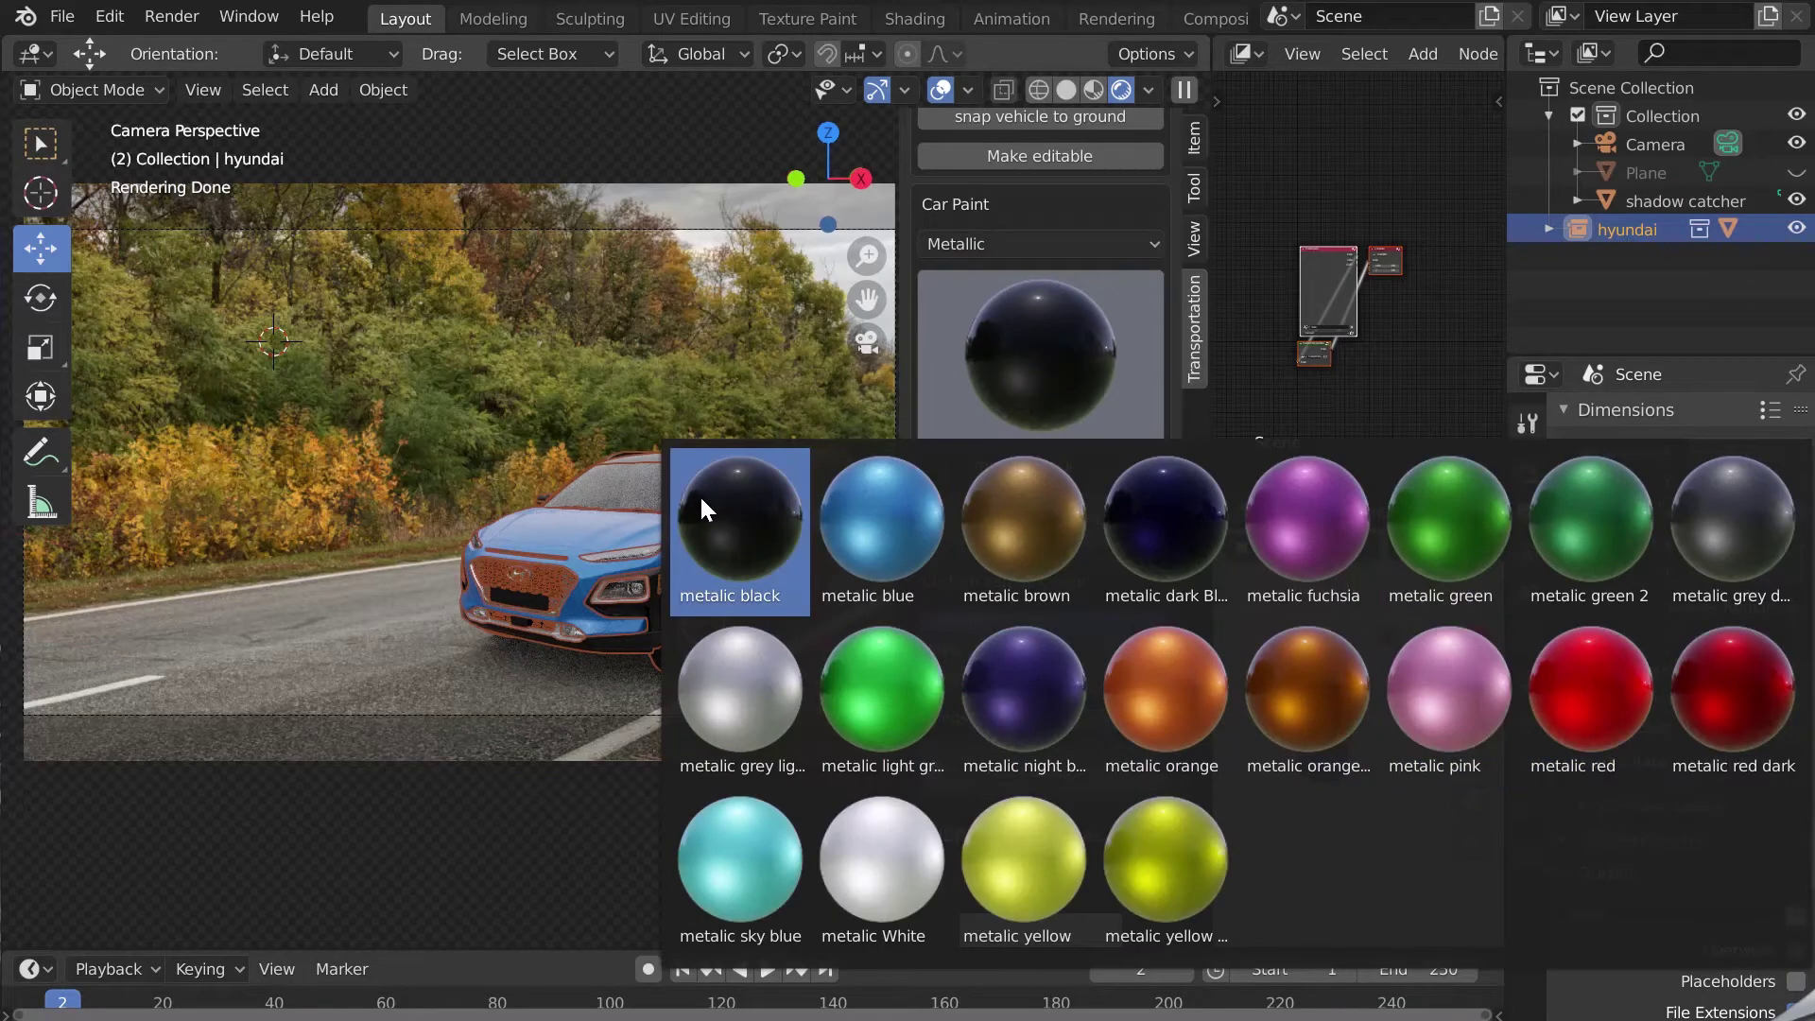
left_click(699, 493)
left_click(1018, 518)
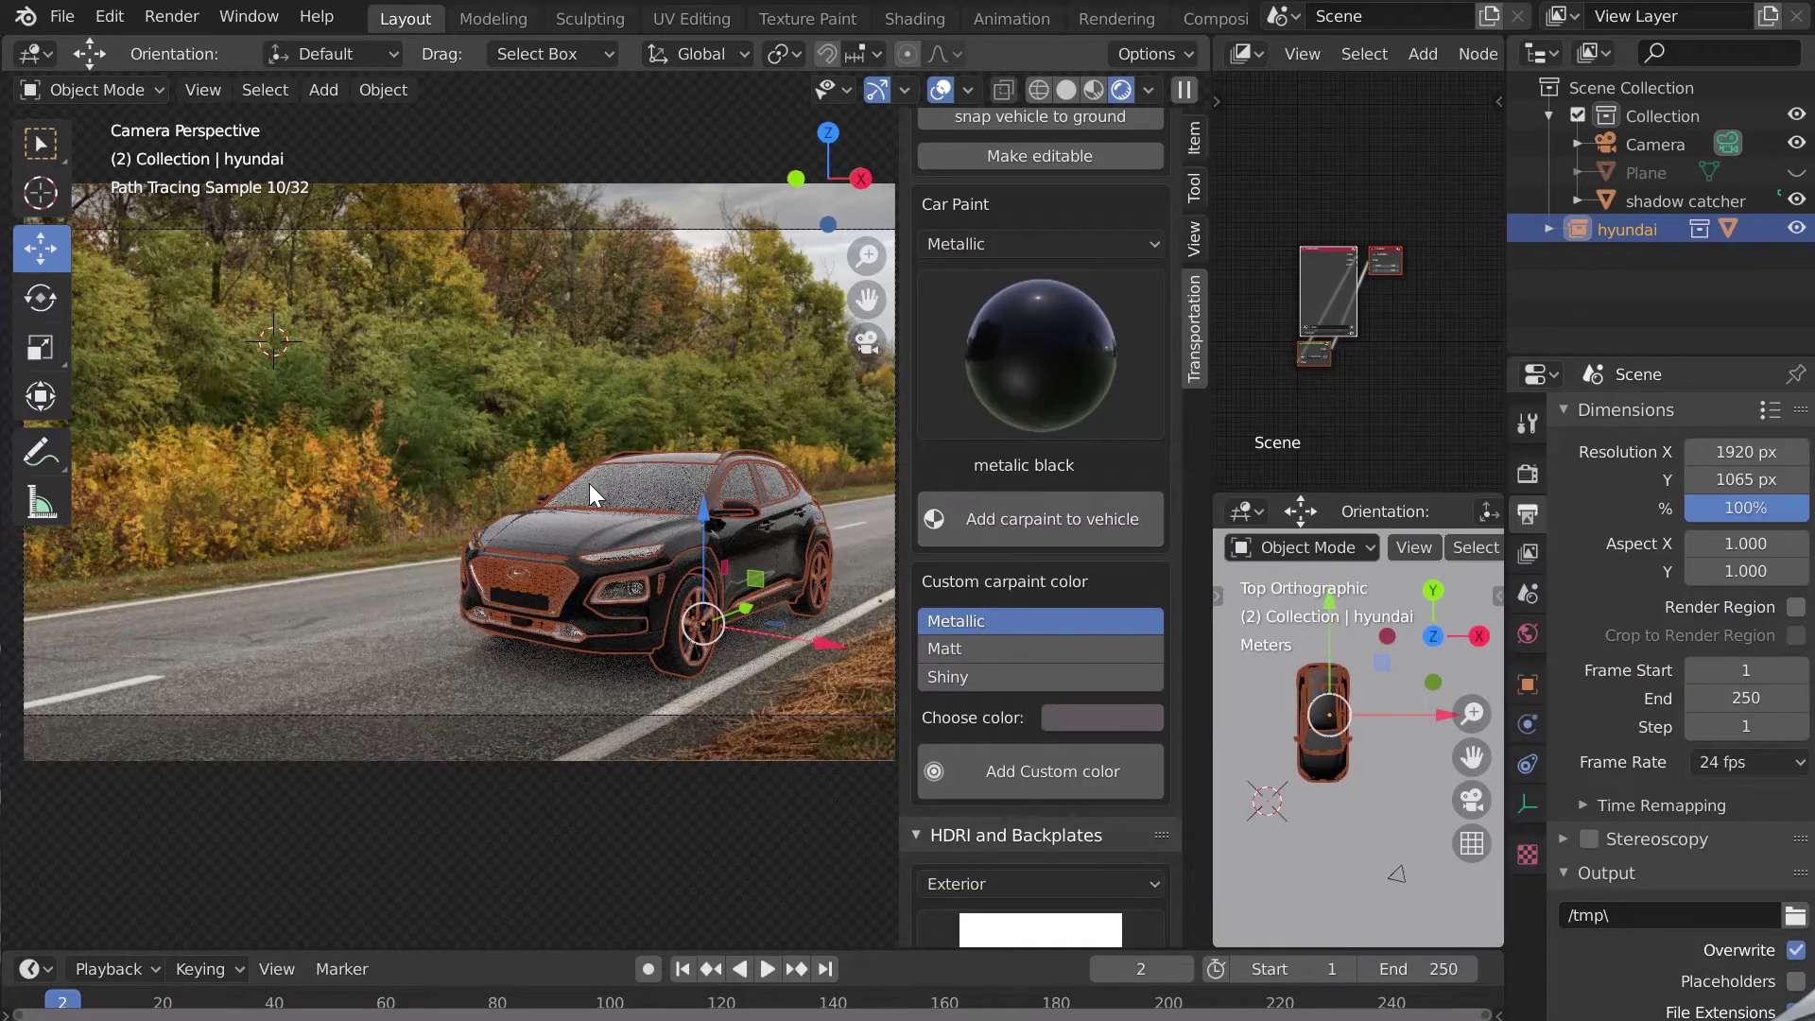
scroll(574, 527, "down", 2)
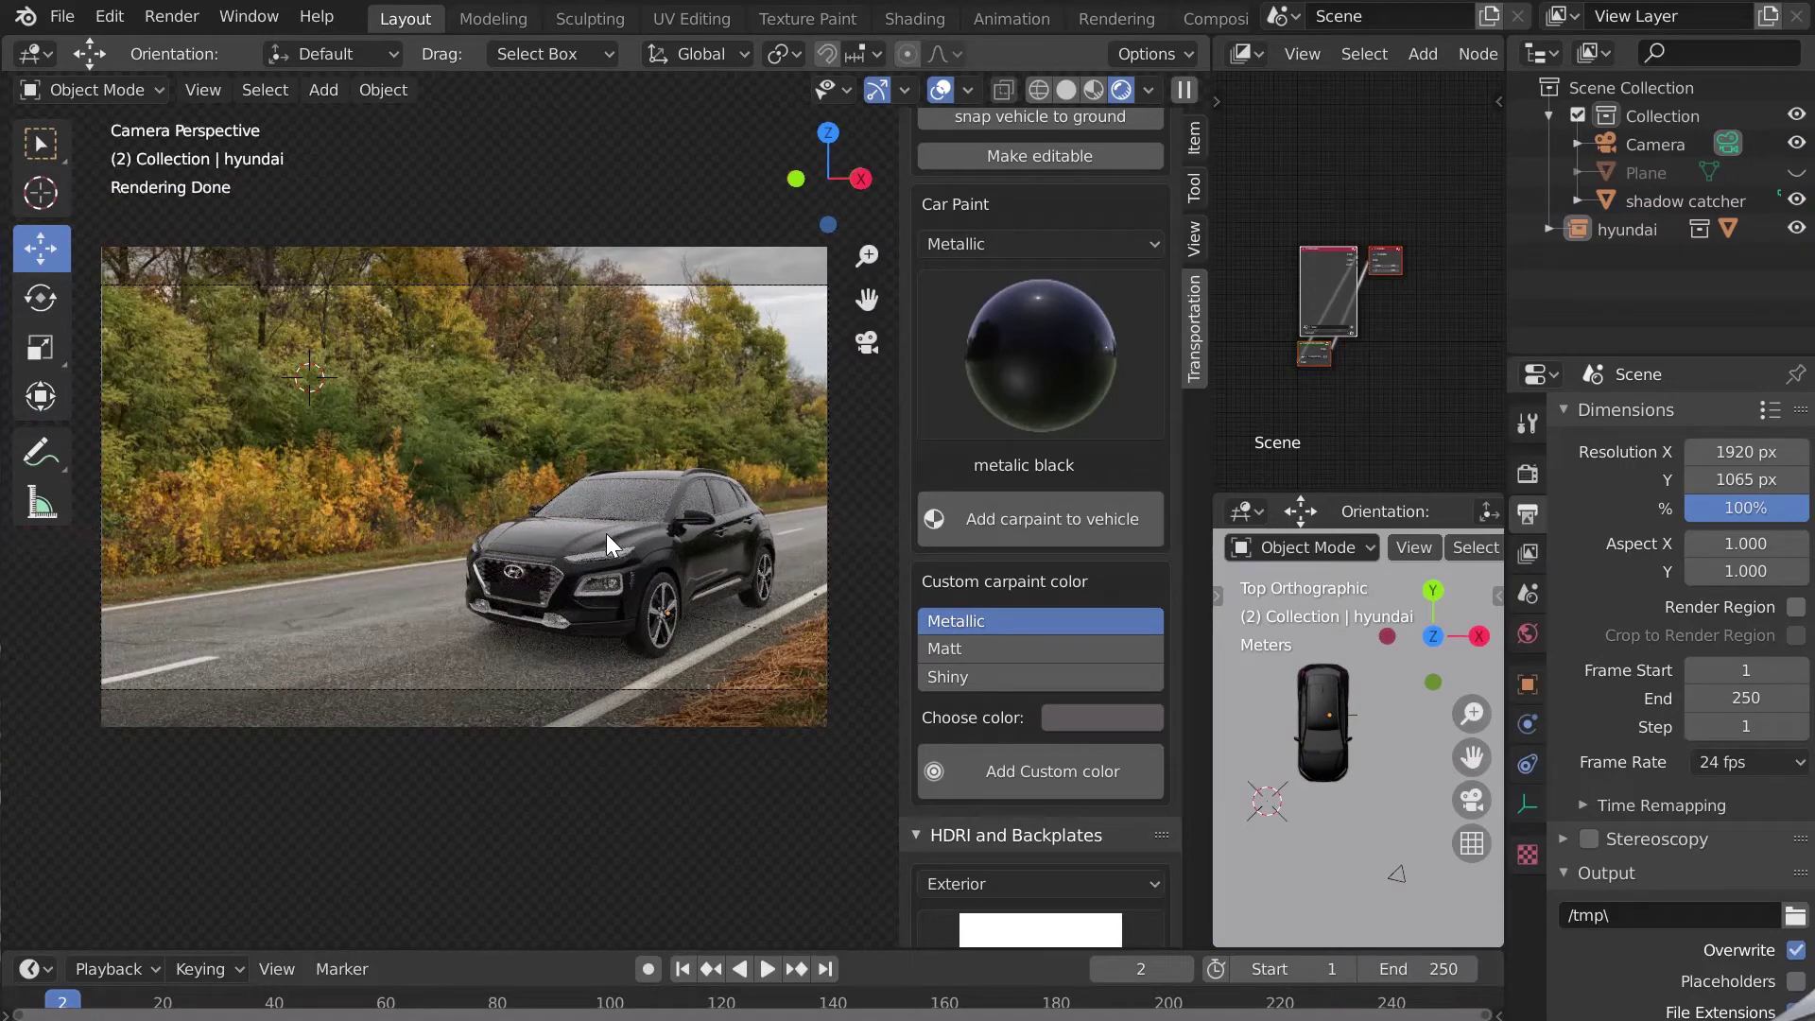
Render the scene through the camera and move the render window aside
left_click(61, 16)
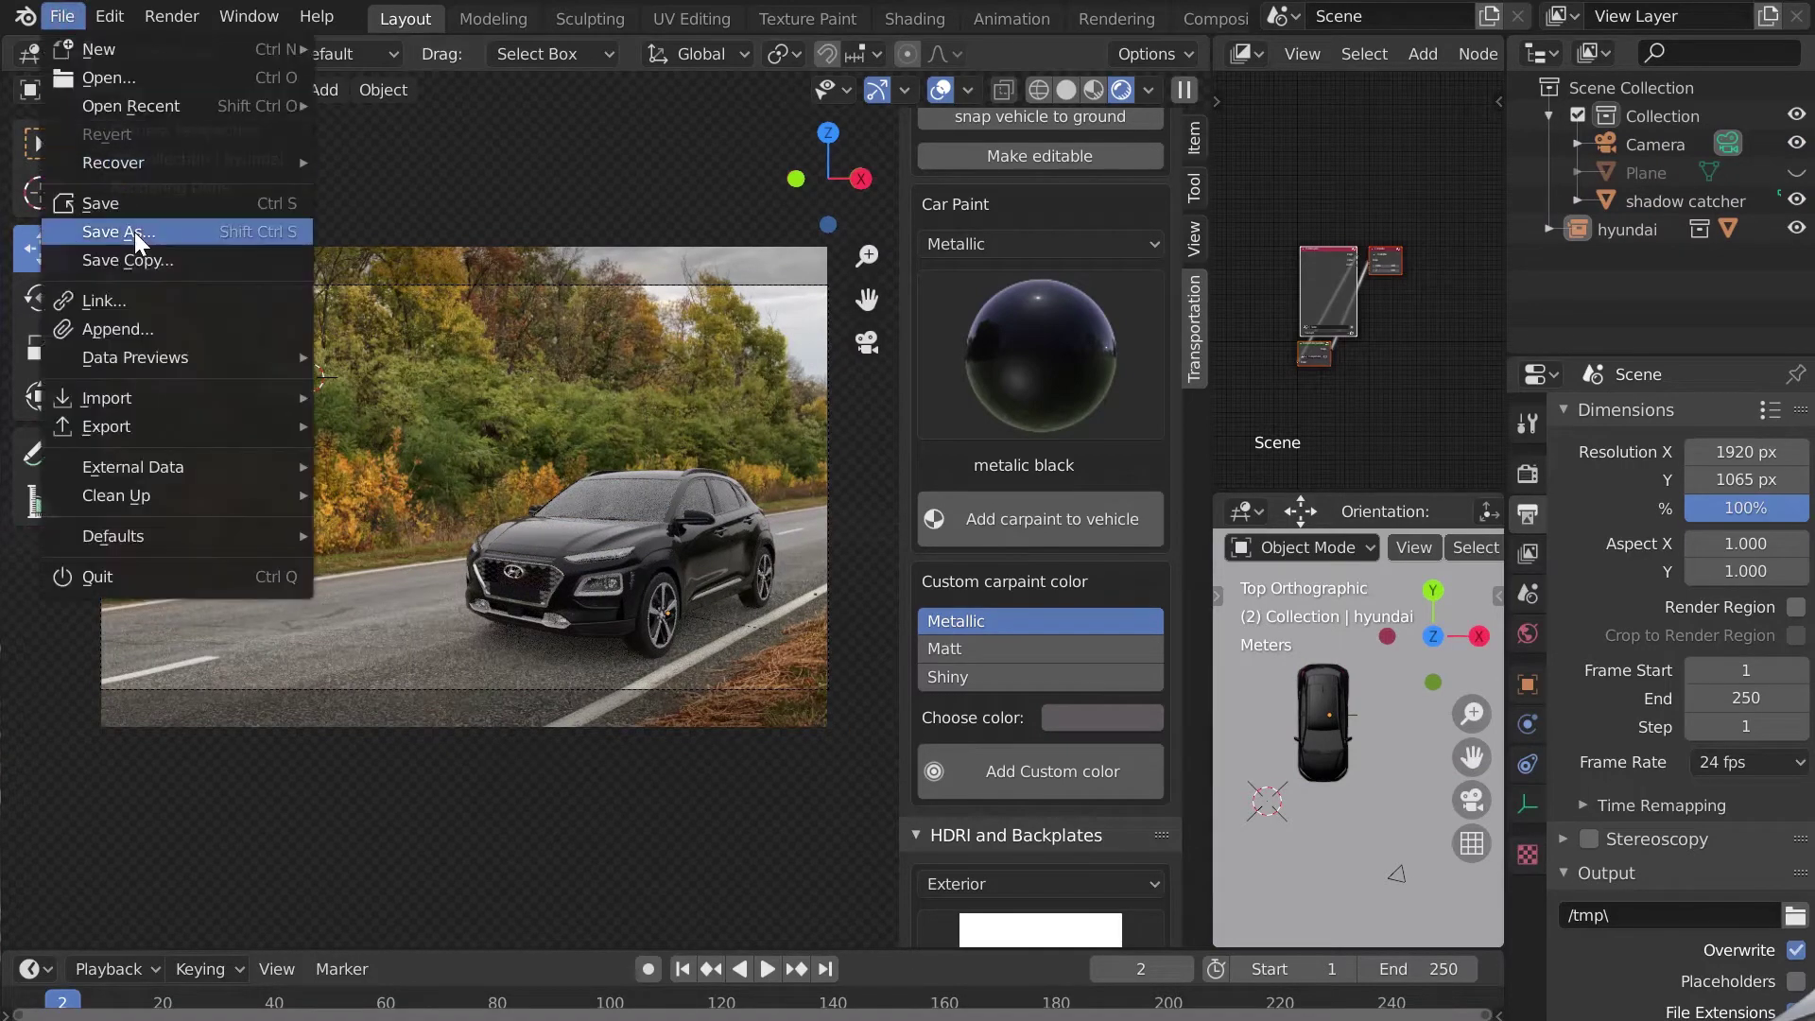
right_click(673, 420, "shift")
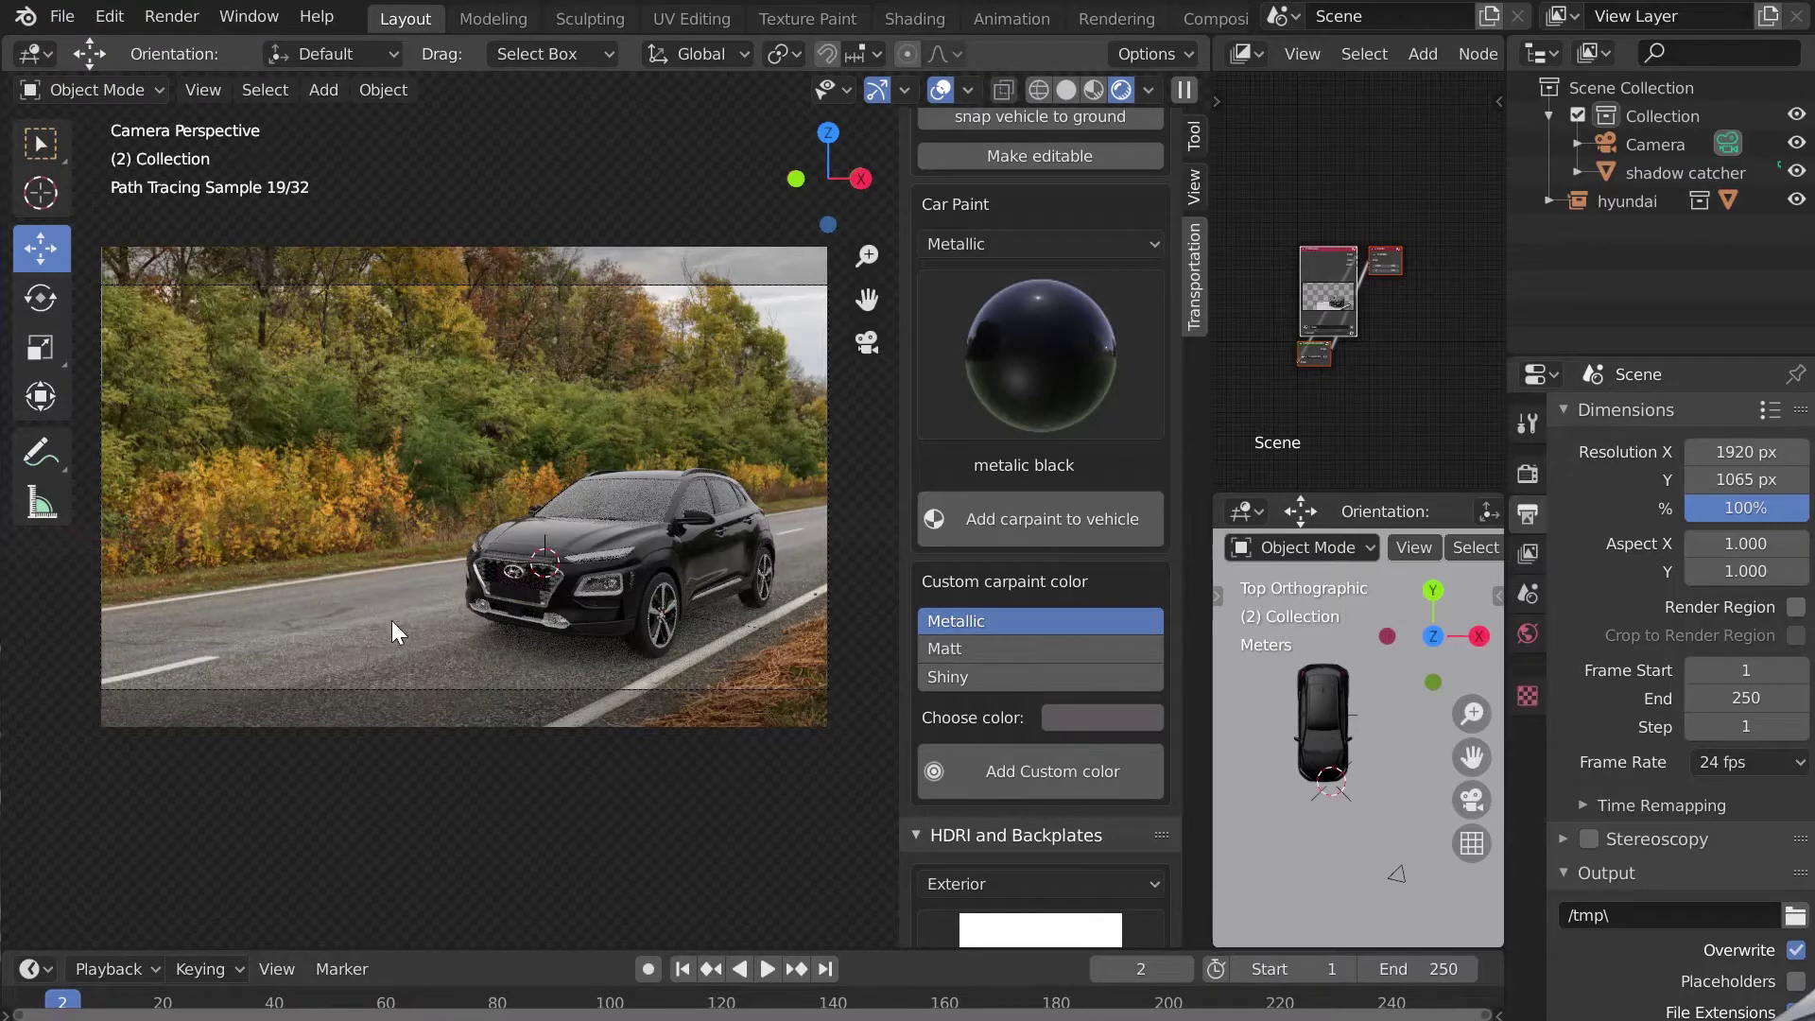
key("F12")
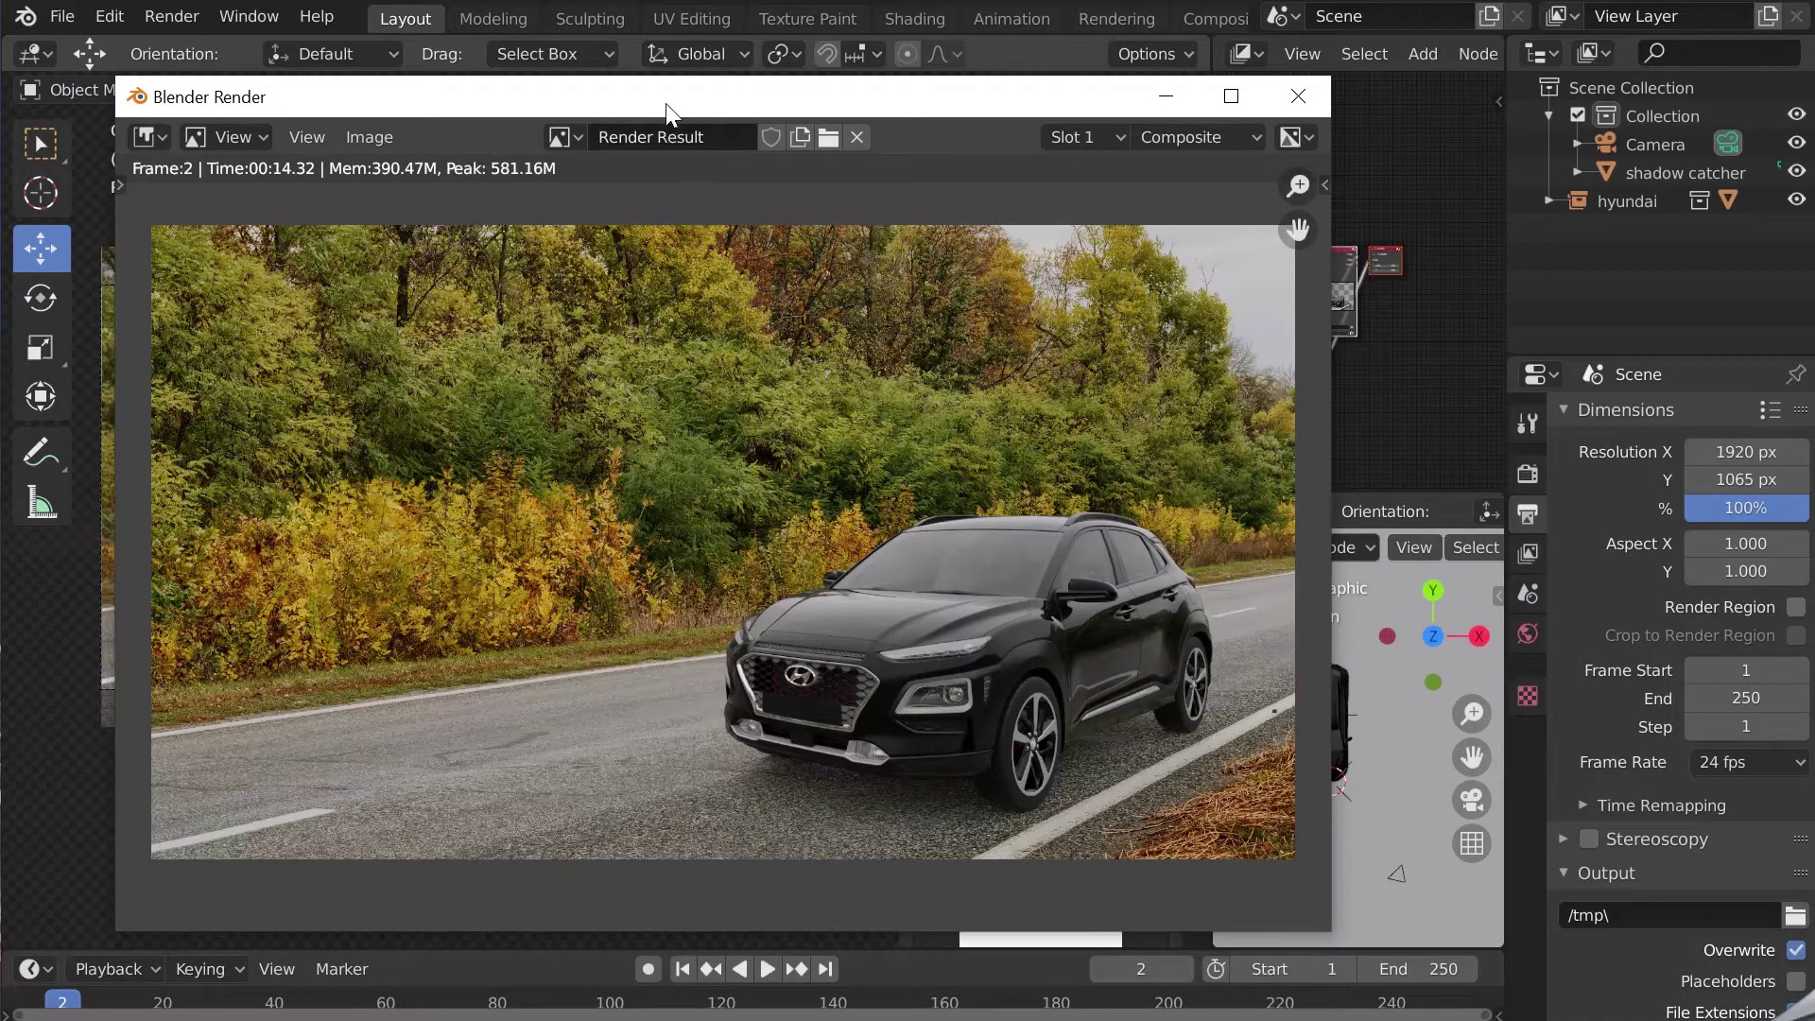
left_click_drag(666, 104, 76, 127)
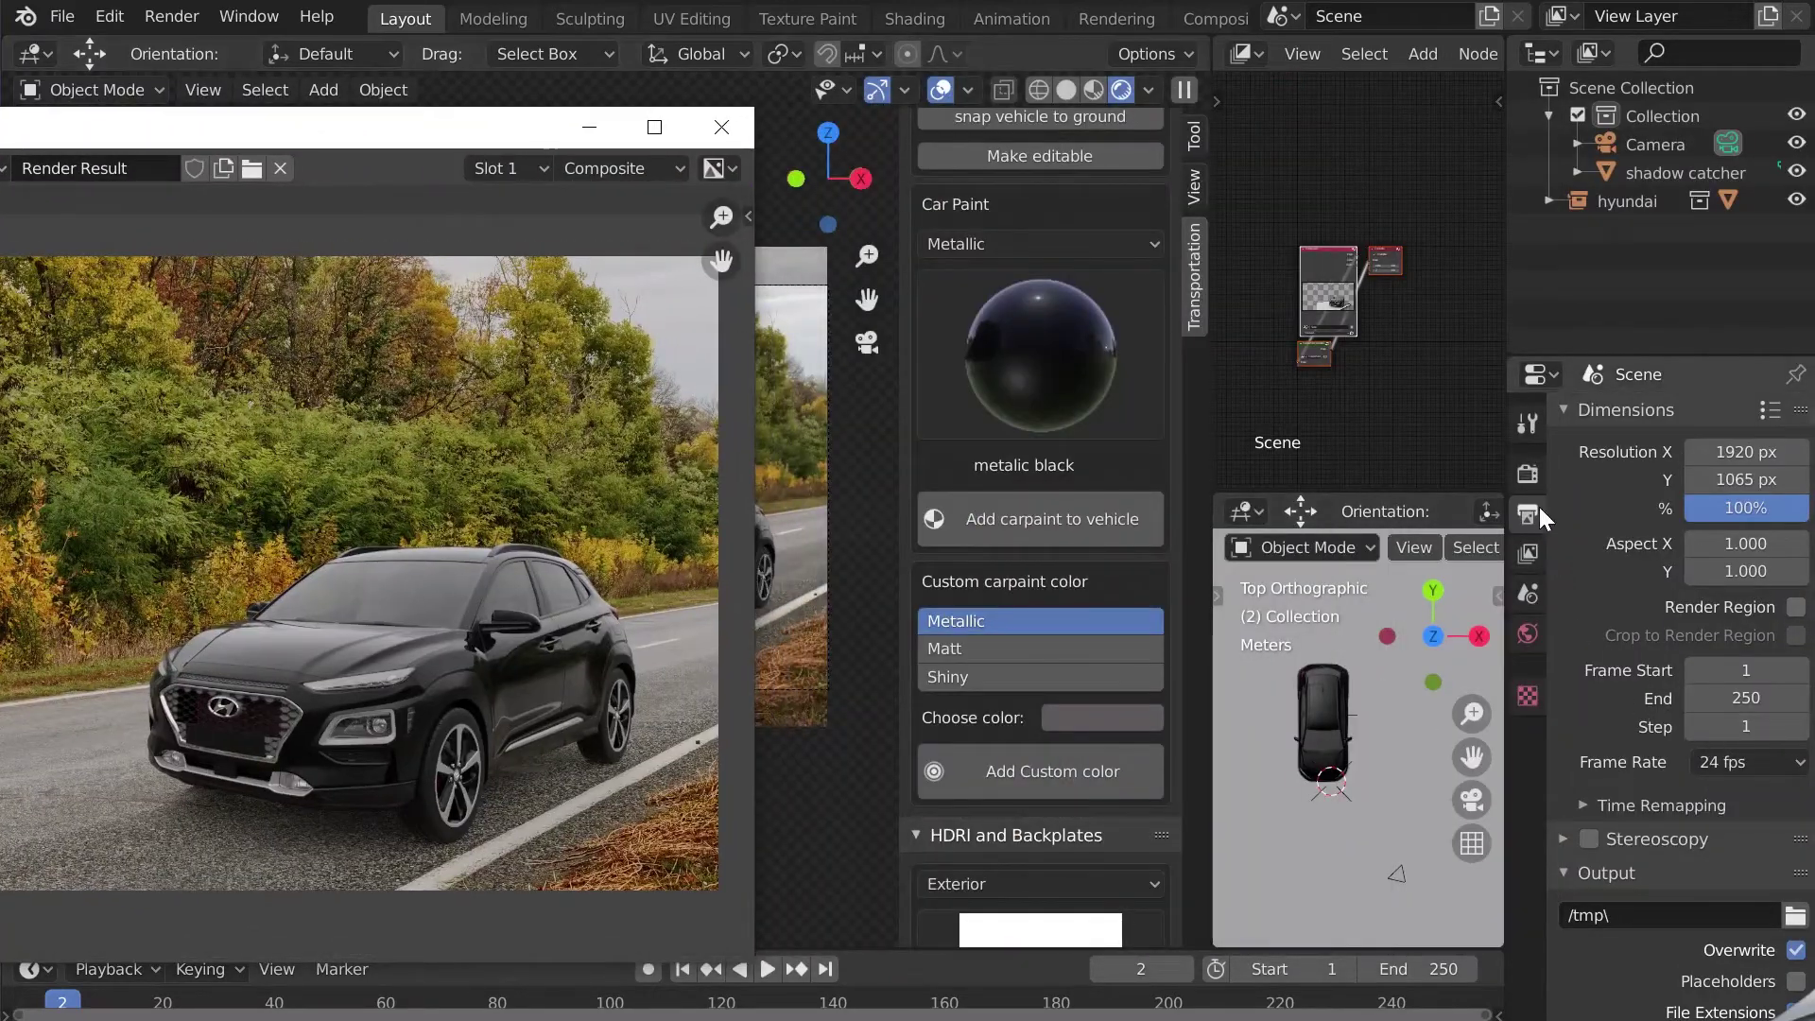
Set the color management view transform to Standard and bring the render result back up to check it
left_click(1527, 473)
scroll(1640, 562, "down", 20)
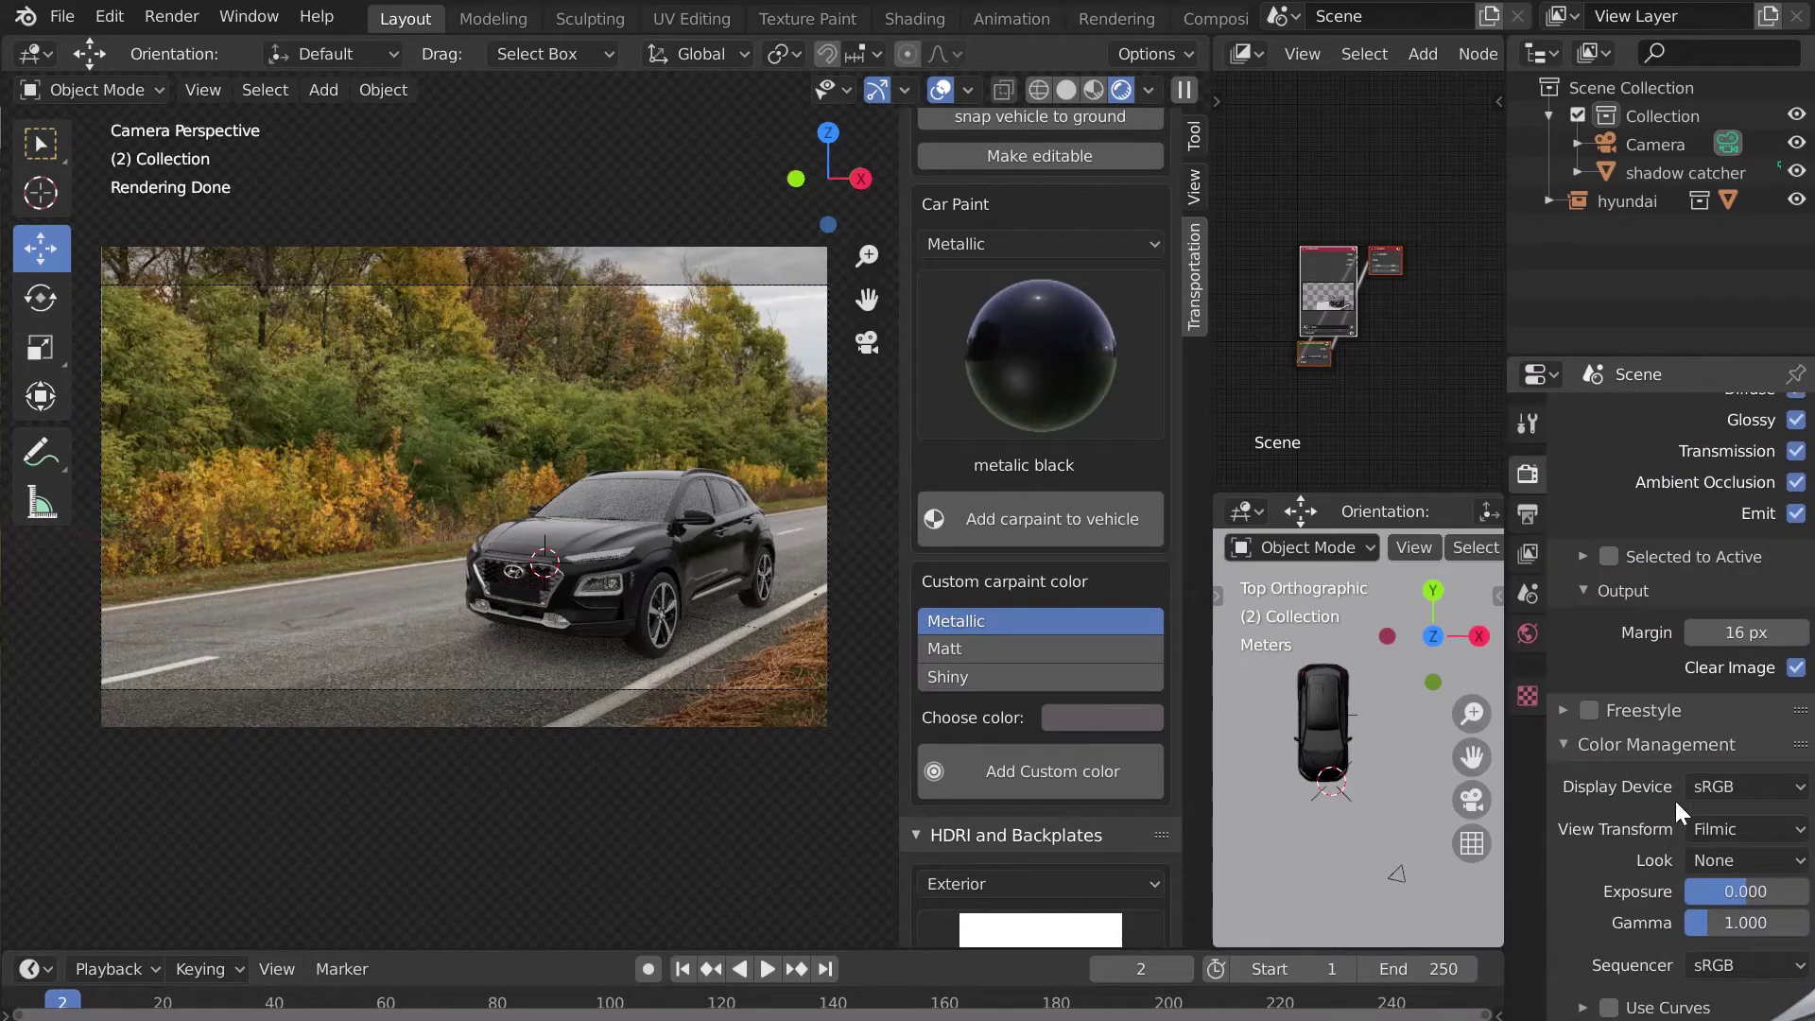
left_click(1730, 832)
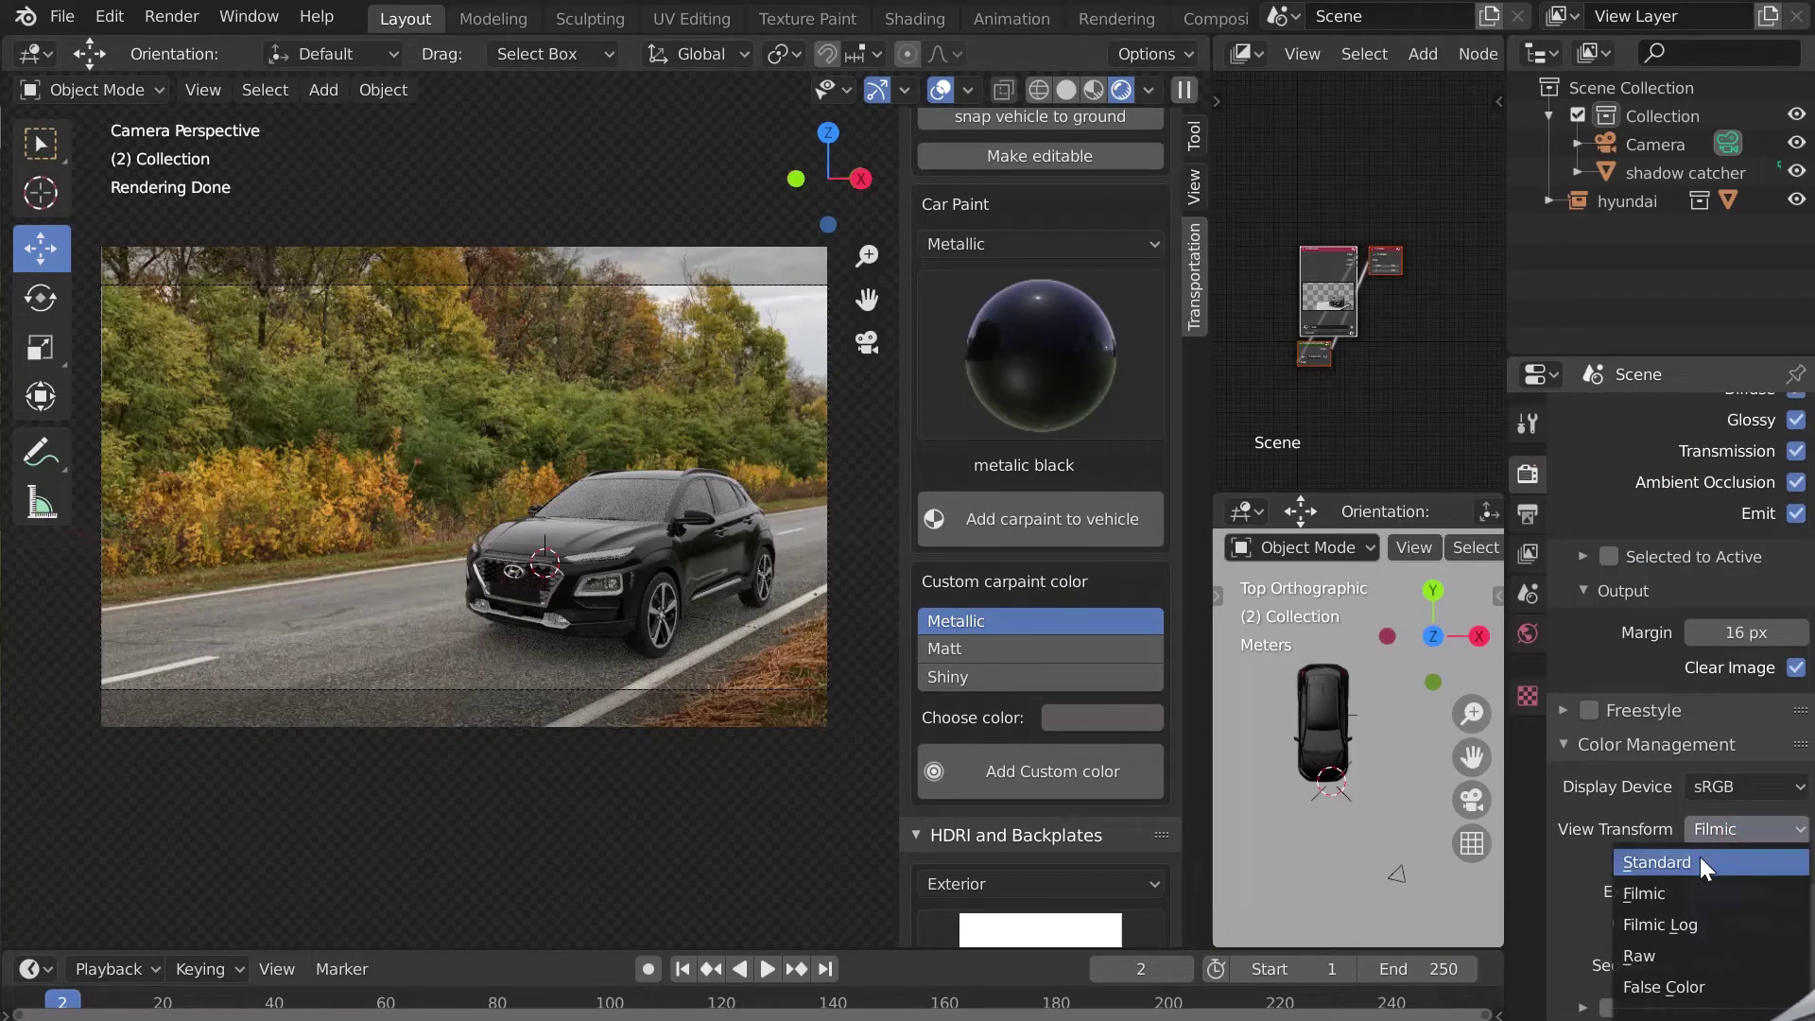
left_click(1699, 858)
key("F11")
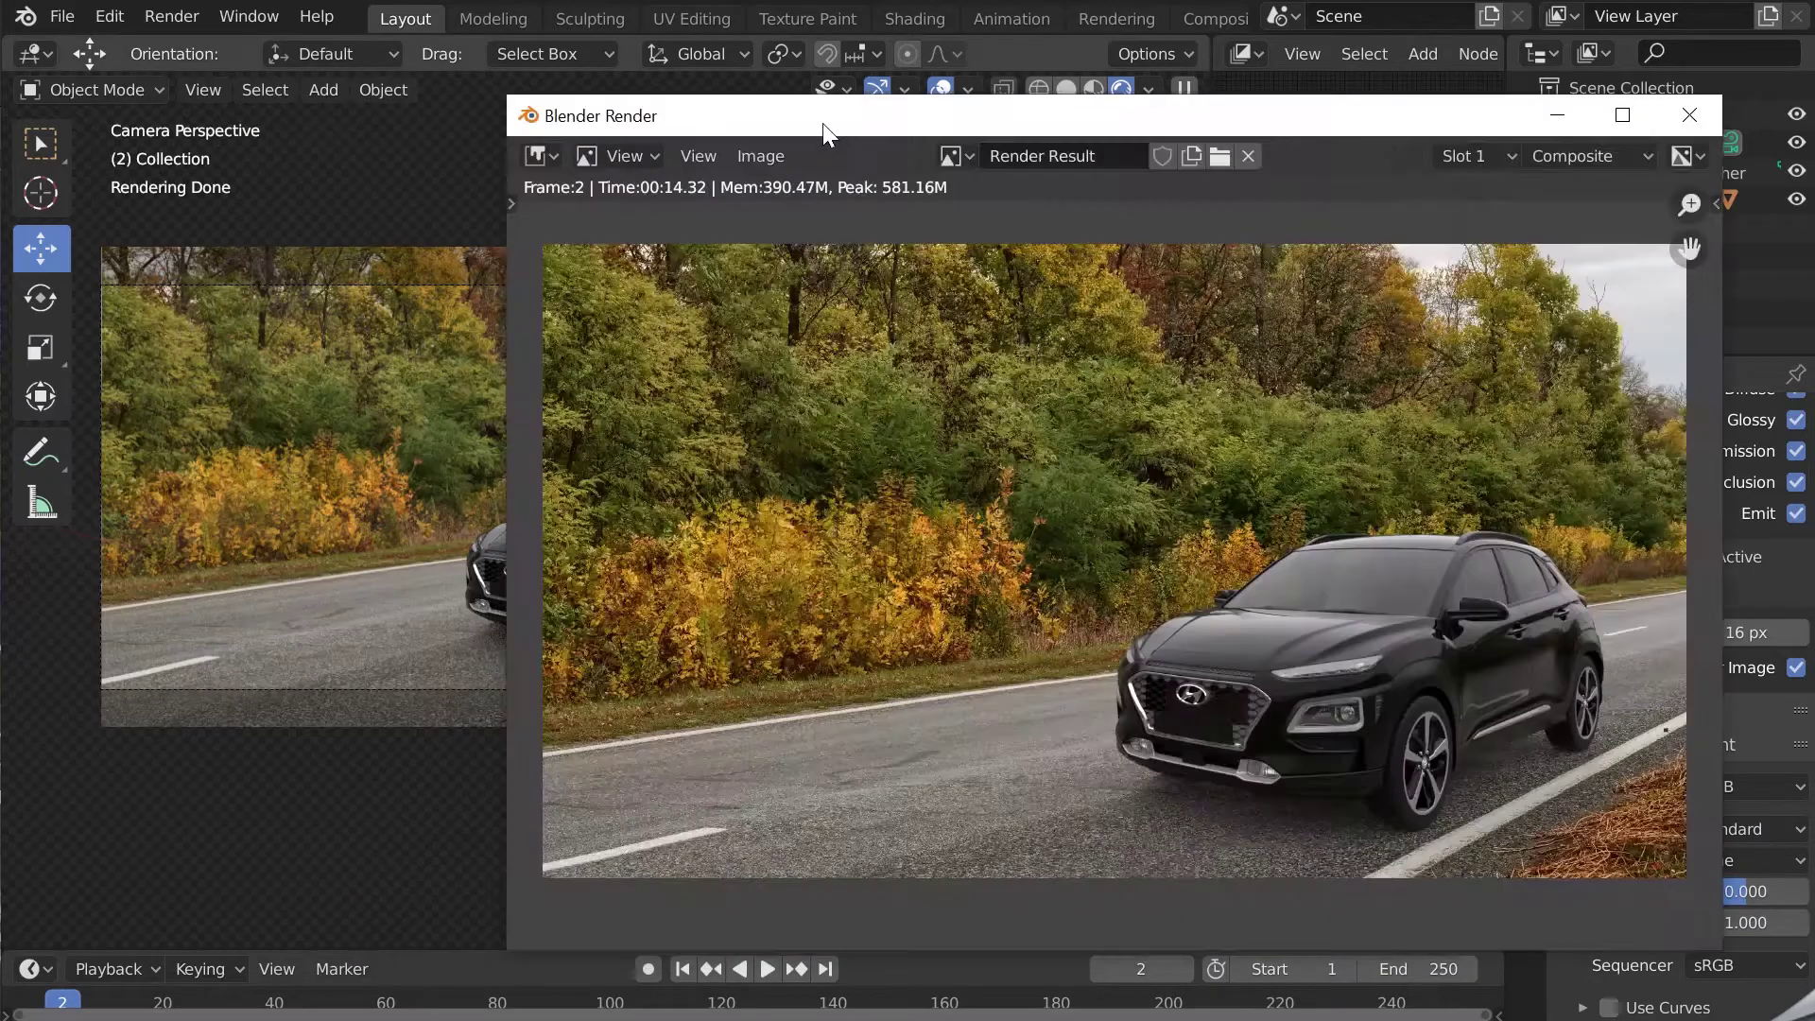
left_click_drag(1451, 126, 676, 91)
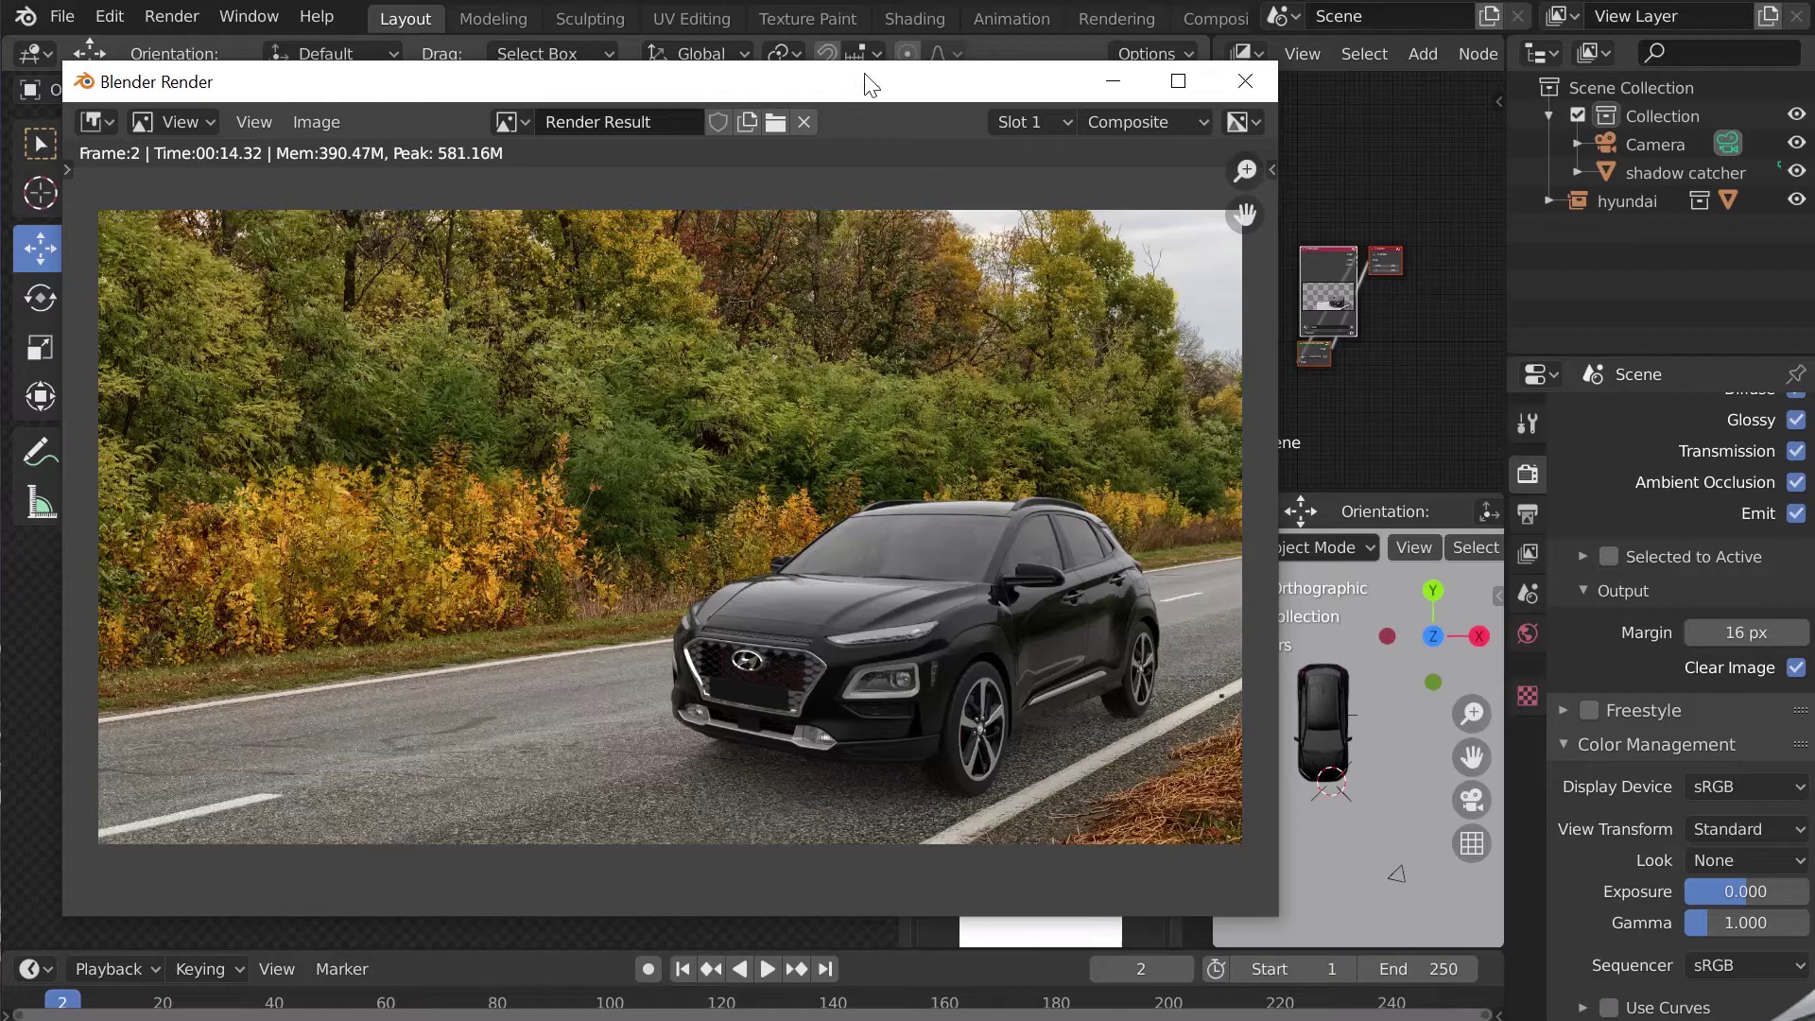
left_click_drag(821, 72, 610, 303)
Show the Compositor maximized and turn on its backdrop
left_click(1361, 158)
scroll(1339, 147, "up", 3)
left_click(1246, 54)
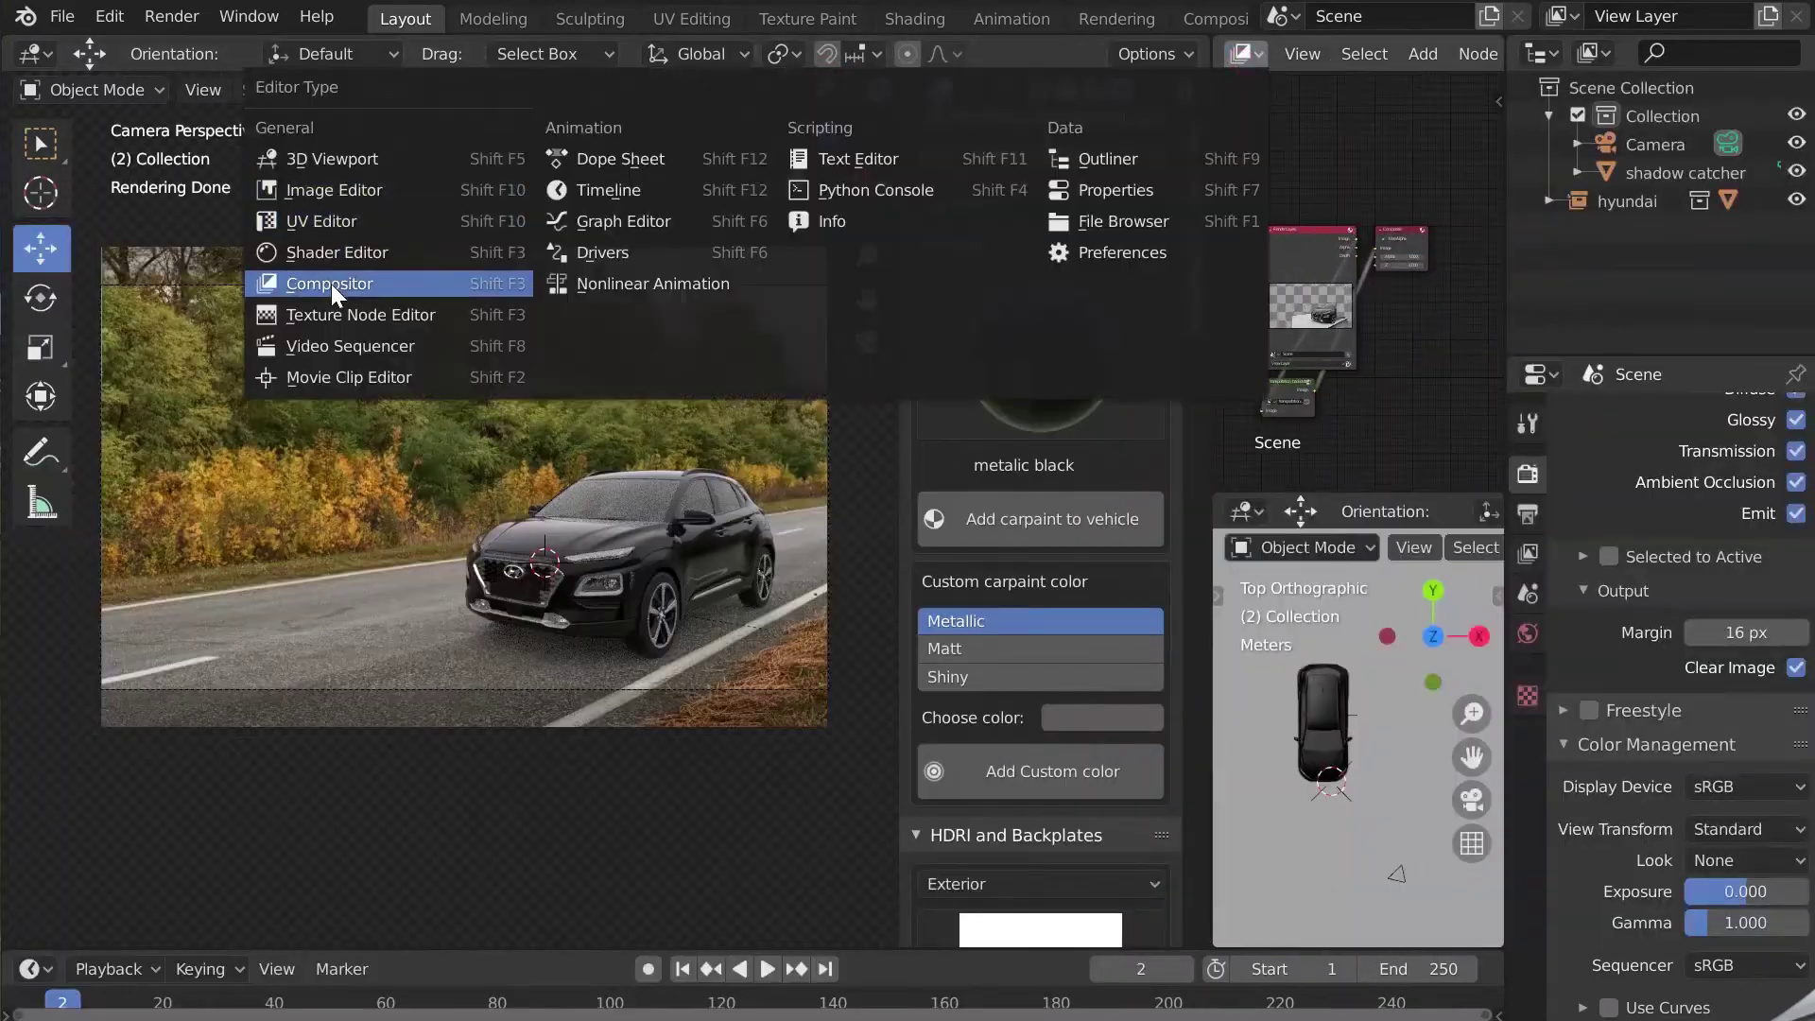
key("ctrl+space")
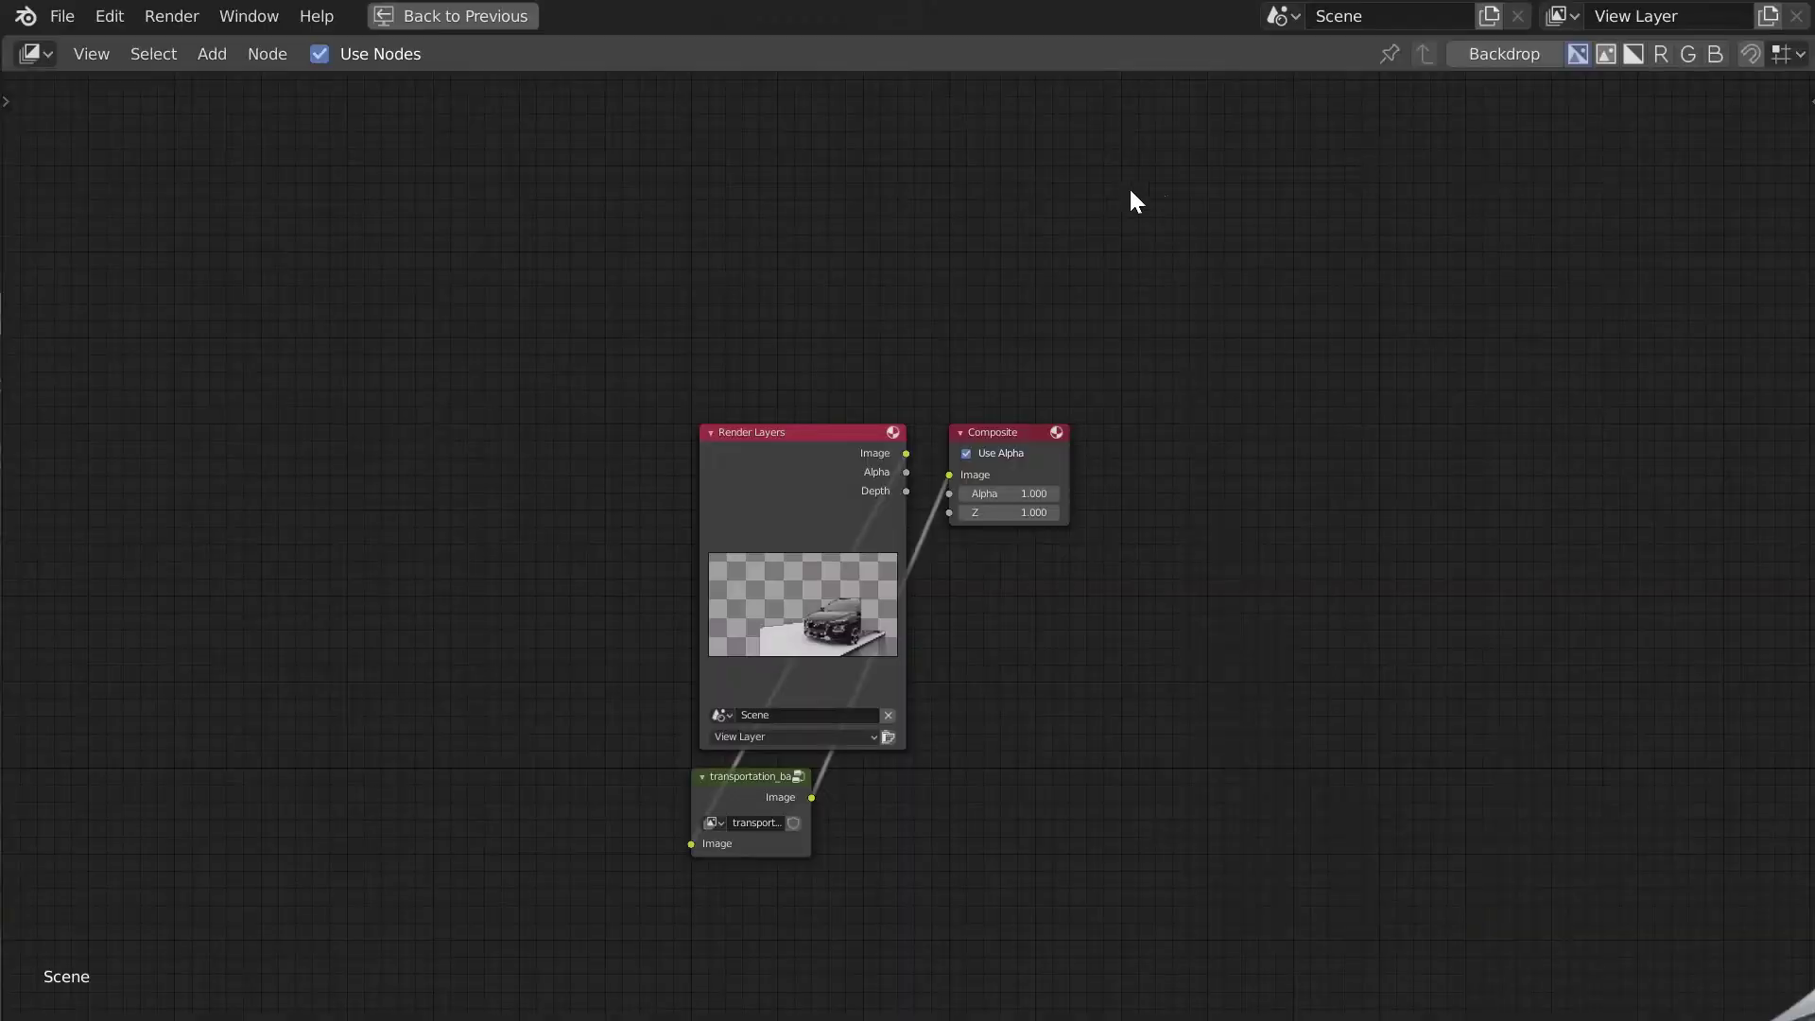
left_click(1526, 55)
Spread out the Render Layers and transportation backplate nodes to make room between them
scroll(804, 416, "up", 1)
left_click_drag(779, 426, 271, 674)
middle_click_drag(716, 677, 797, 537)
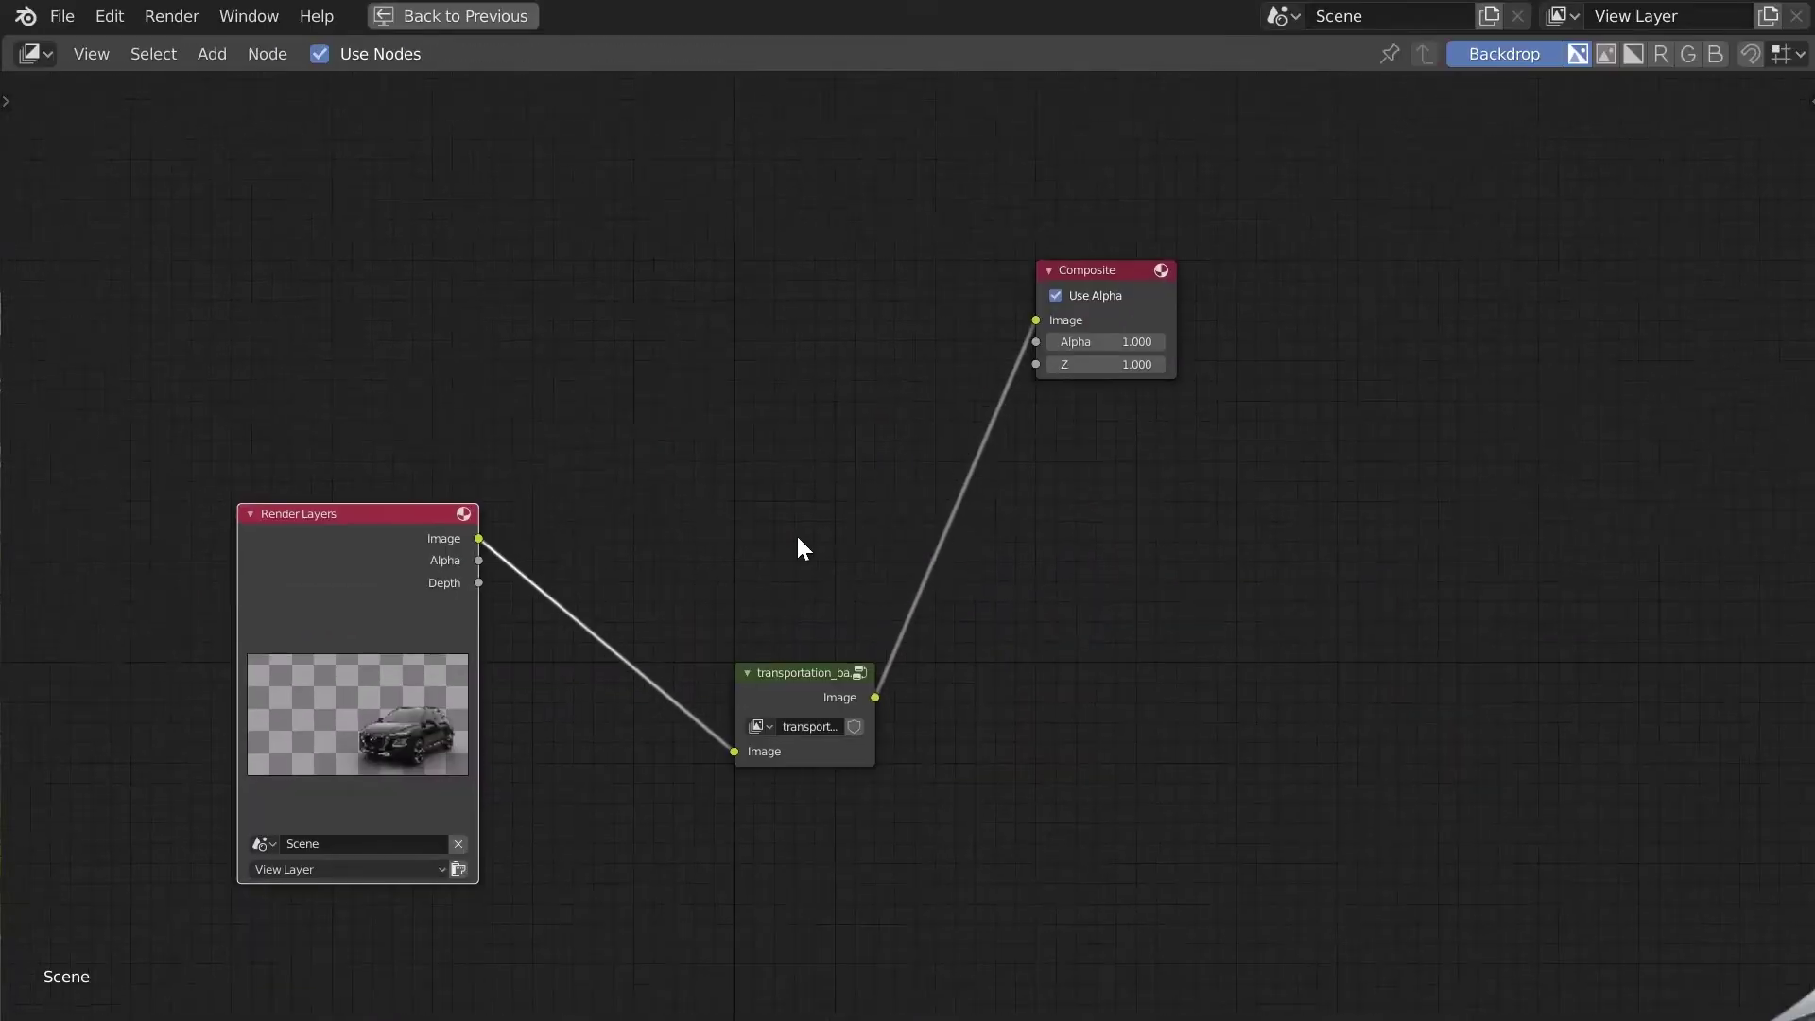
left_click_drag(787, 674, 827, 564)
middle_click_drag(824, 565, 1046, 520)
scroll(908, 539, "up", 5)
left_click_drag(537, 567, 485, 563)
Insert an RGB Curves node on the link between Render Layers and the backplate node
key("shift+a")
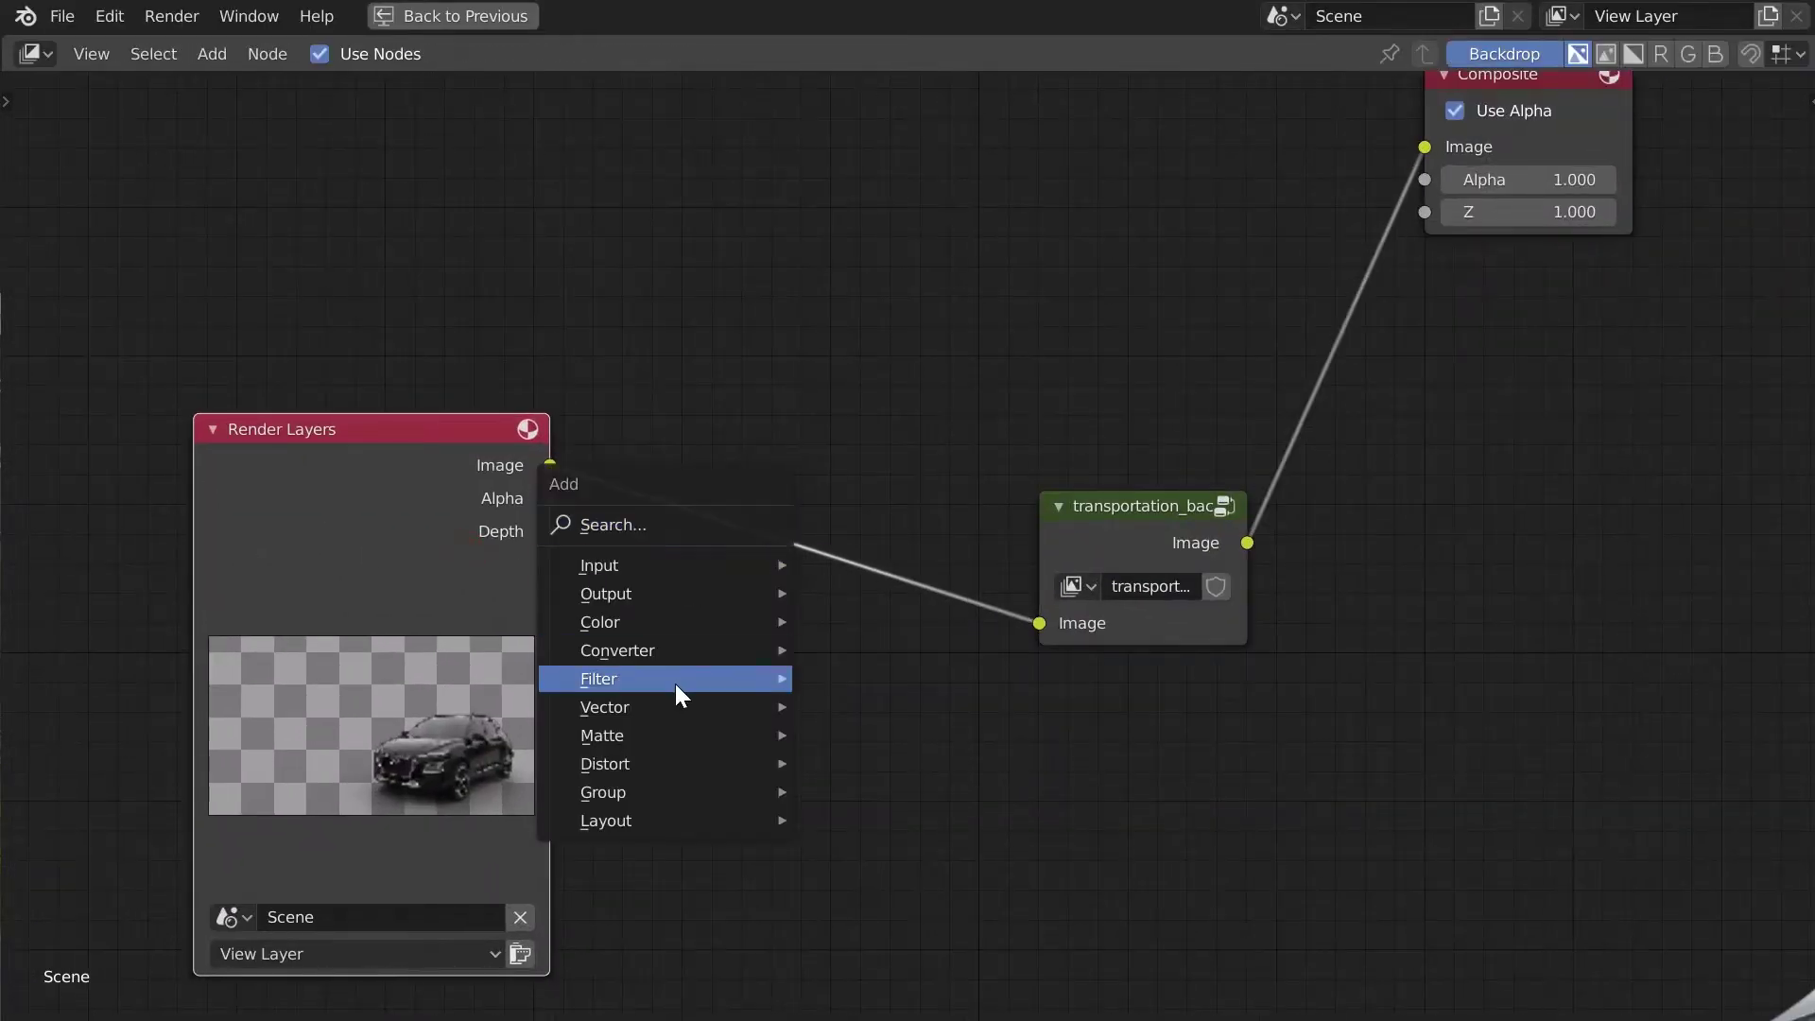
mouse_move(653, 627)
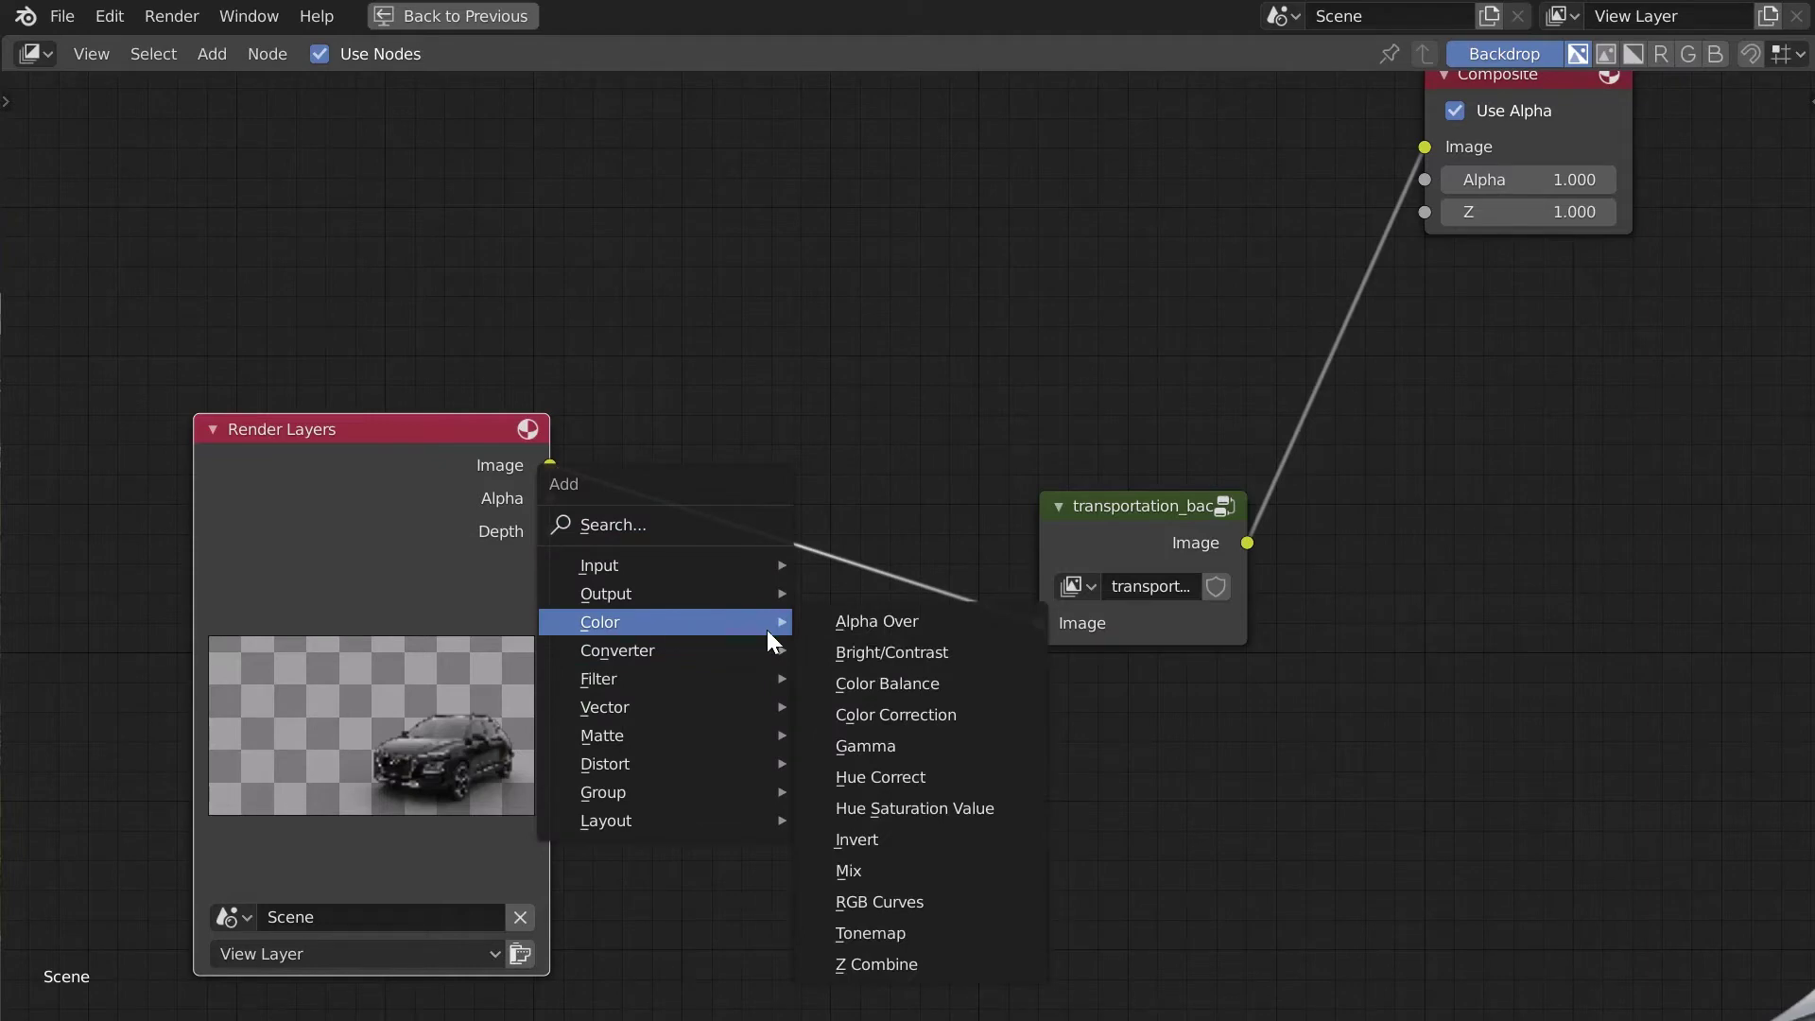
left_click(931, 903)
left_click(699, 439)
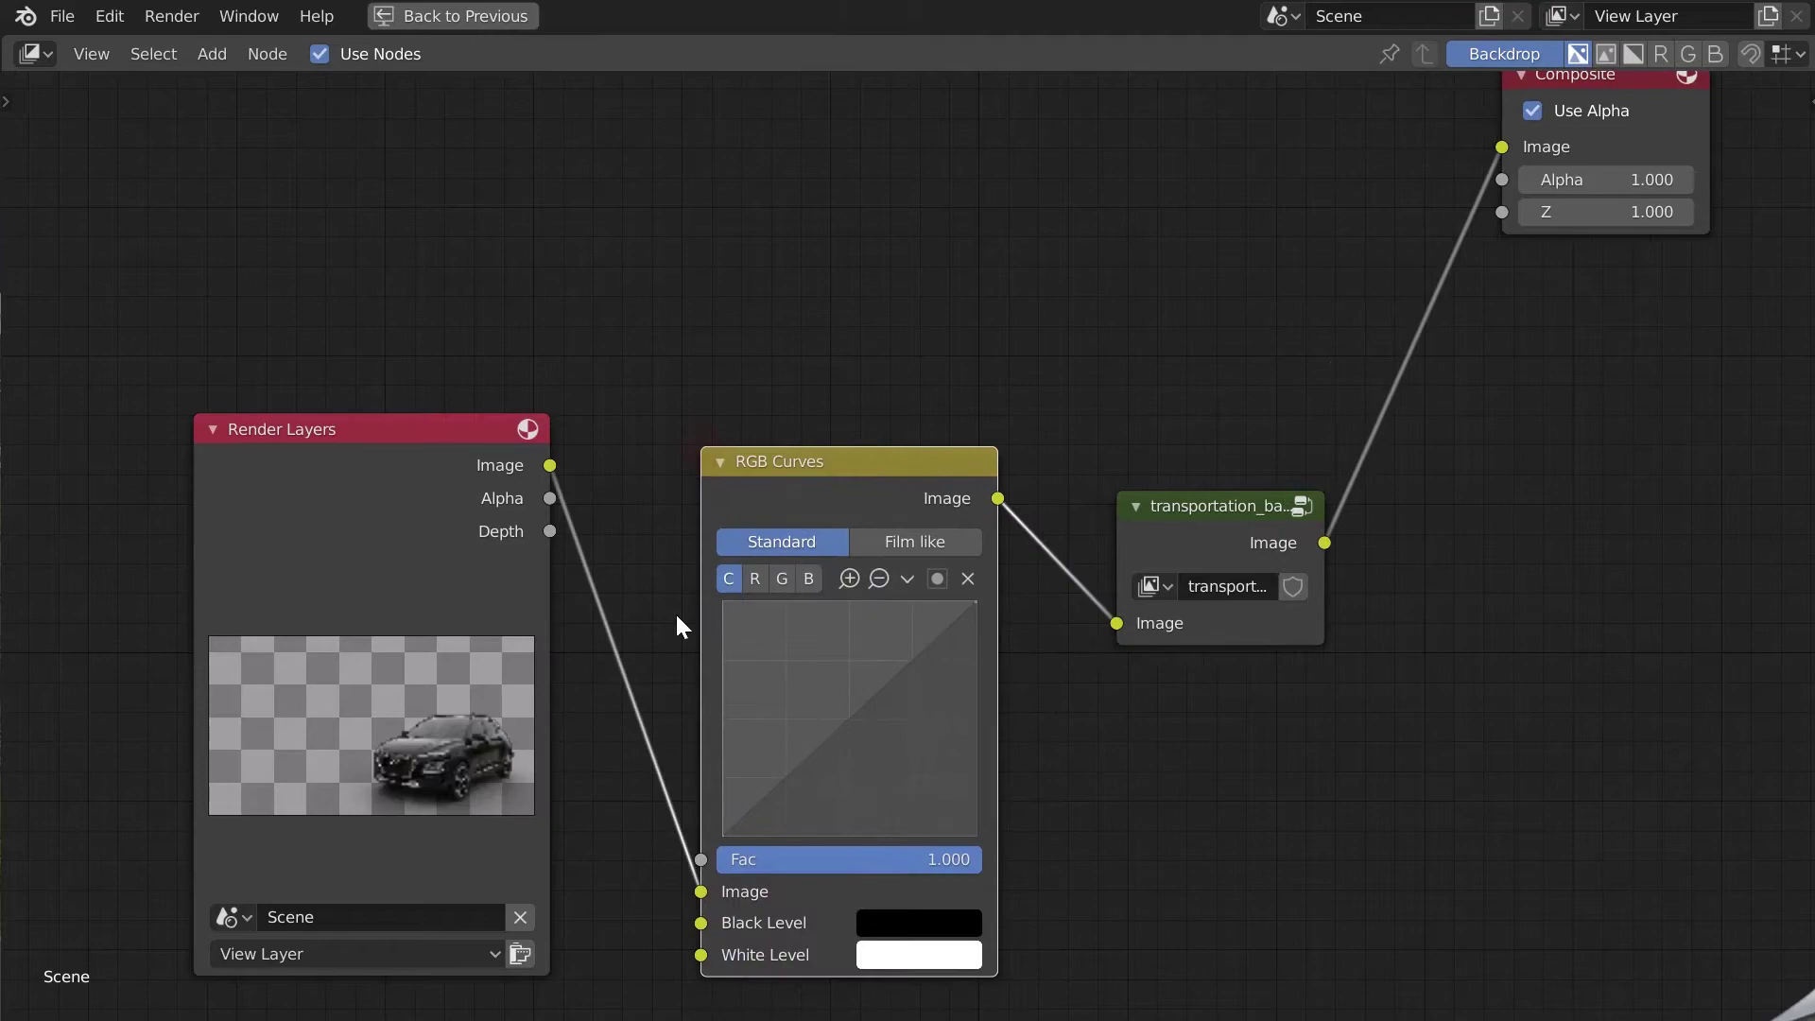
Shape the RGB Curves into a gentle S-curve with the upper point at about X 0.69, Y 0.70, comparing the render with the node muted
left_click_drag(888, 665, 824, 751)
key("F11")
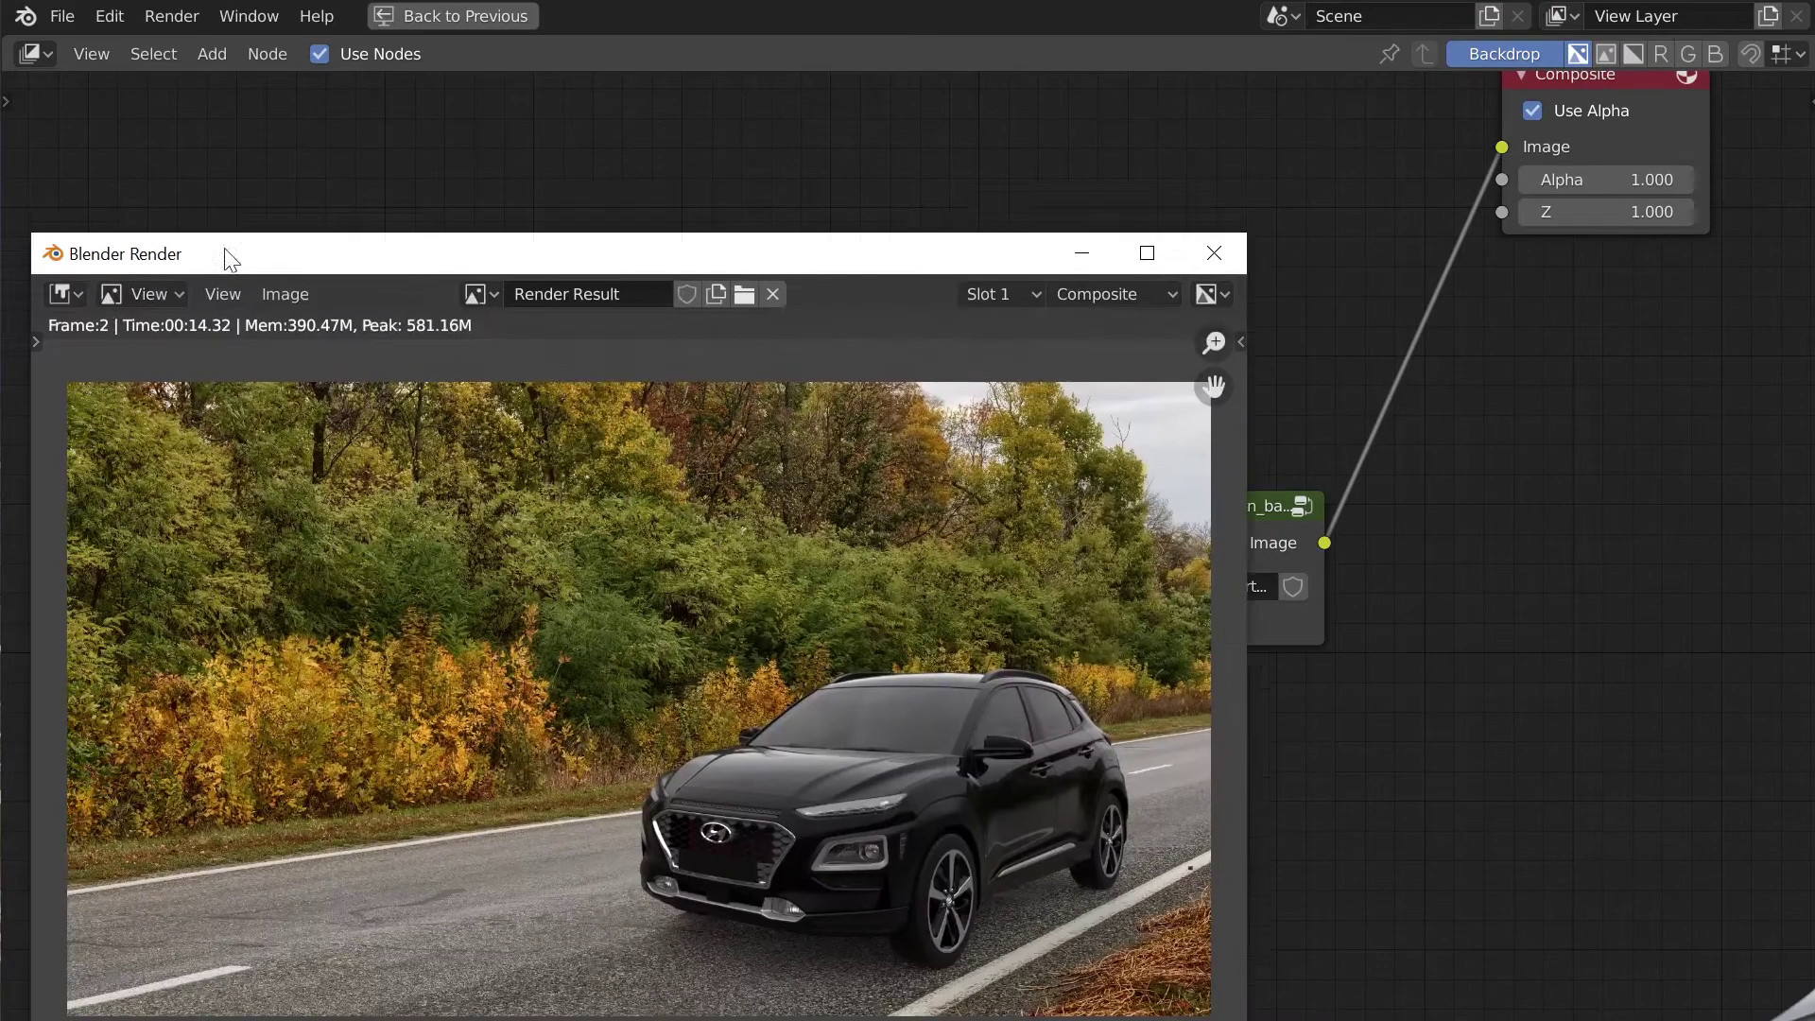
left_click_drag(2, 226, 439, 113)
middle_click_drag(1338, 694, 1407, 586)
left_click(1414, 364)
key("m")
key("m")
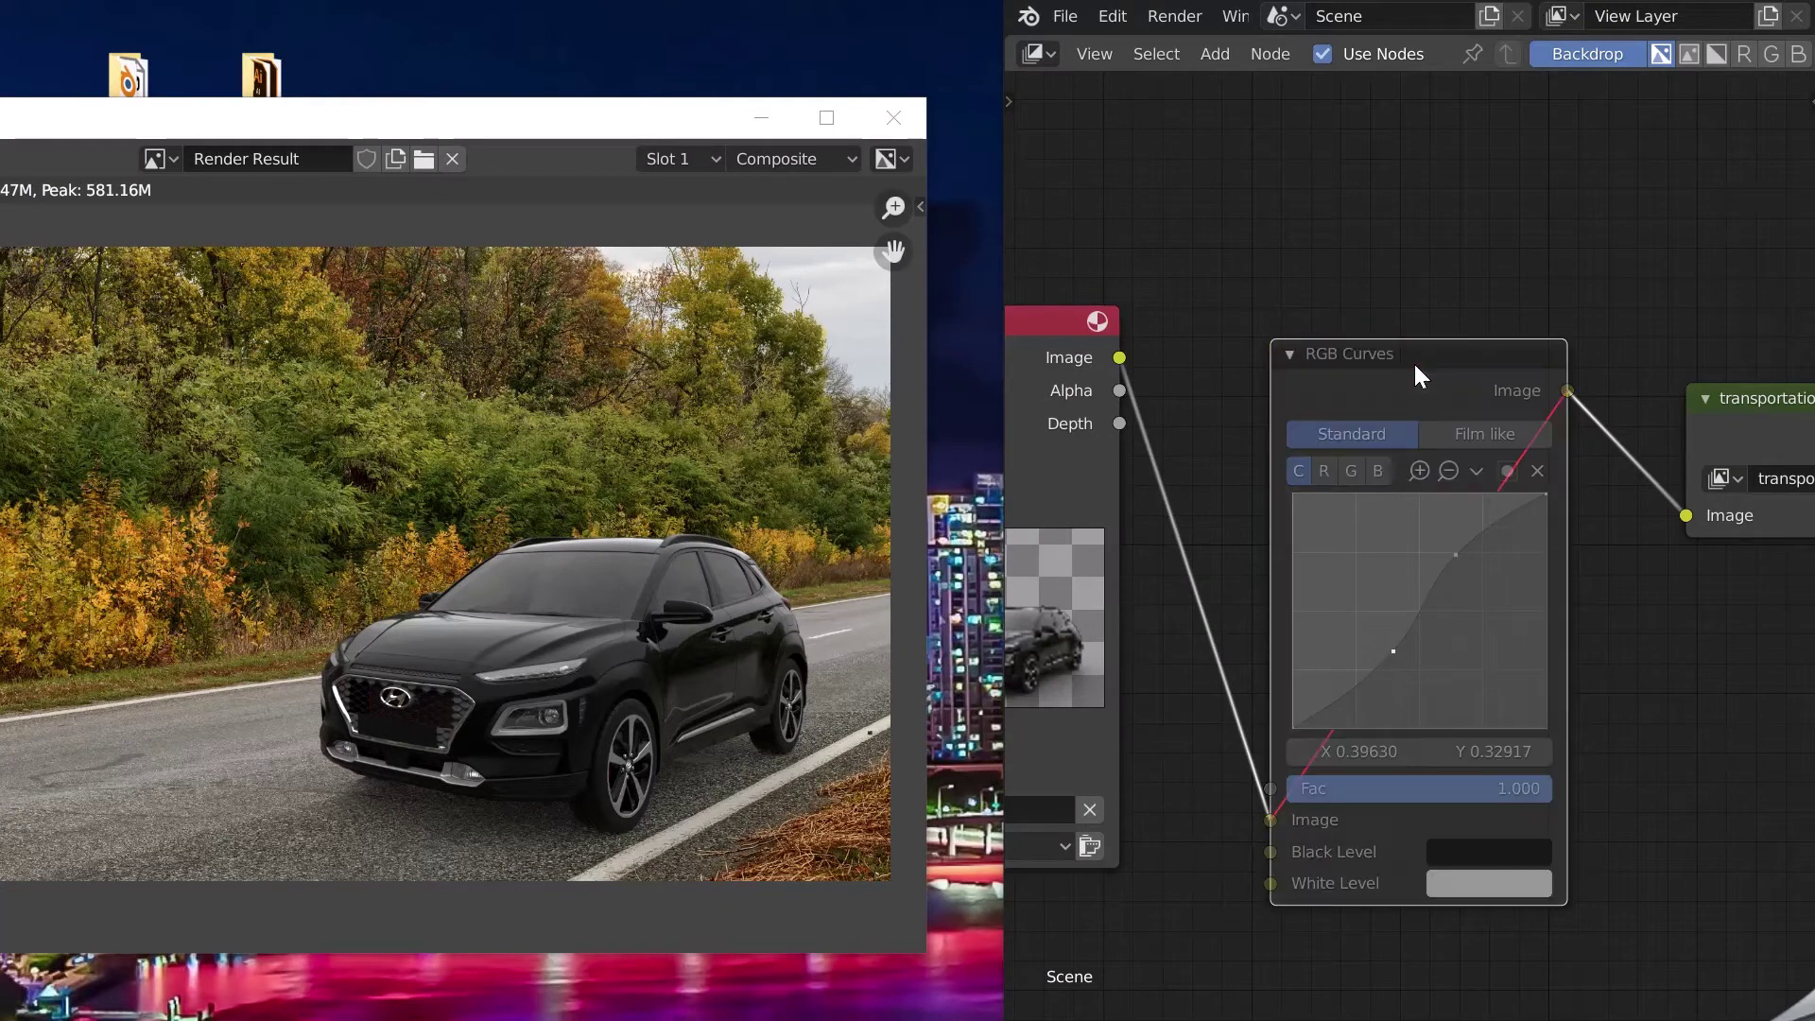
left_click_drag(1455, 554, 1471, 563)
mouse_move(1384, 667)
left_mouse_down()
mouse_move(1350, 626)
mouse_move(1384, 670)
left_mouse_up()
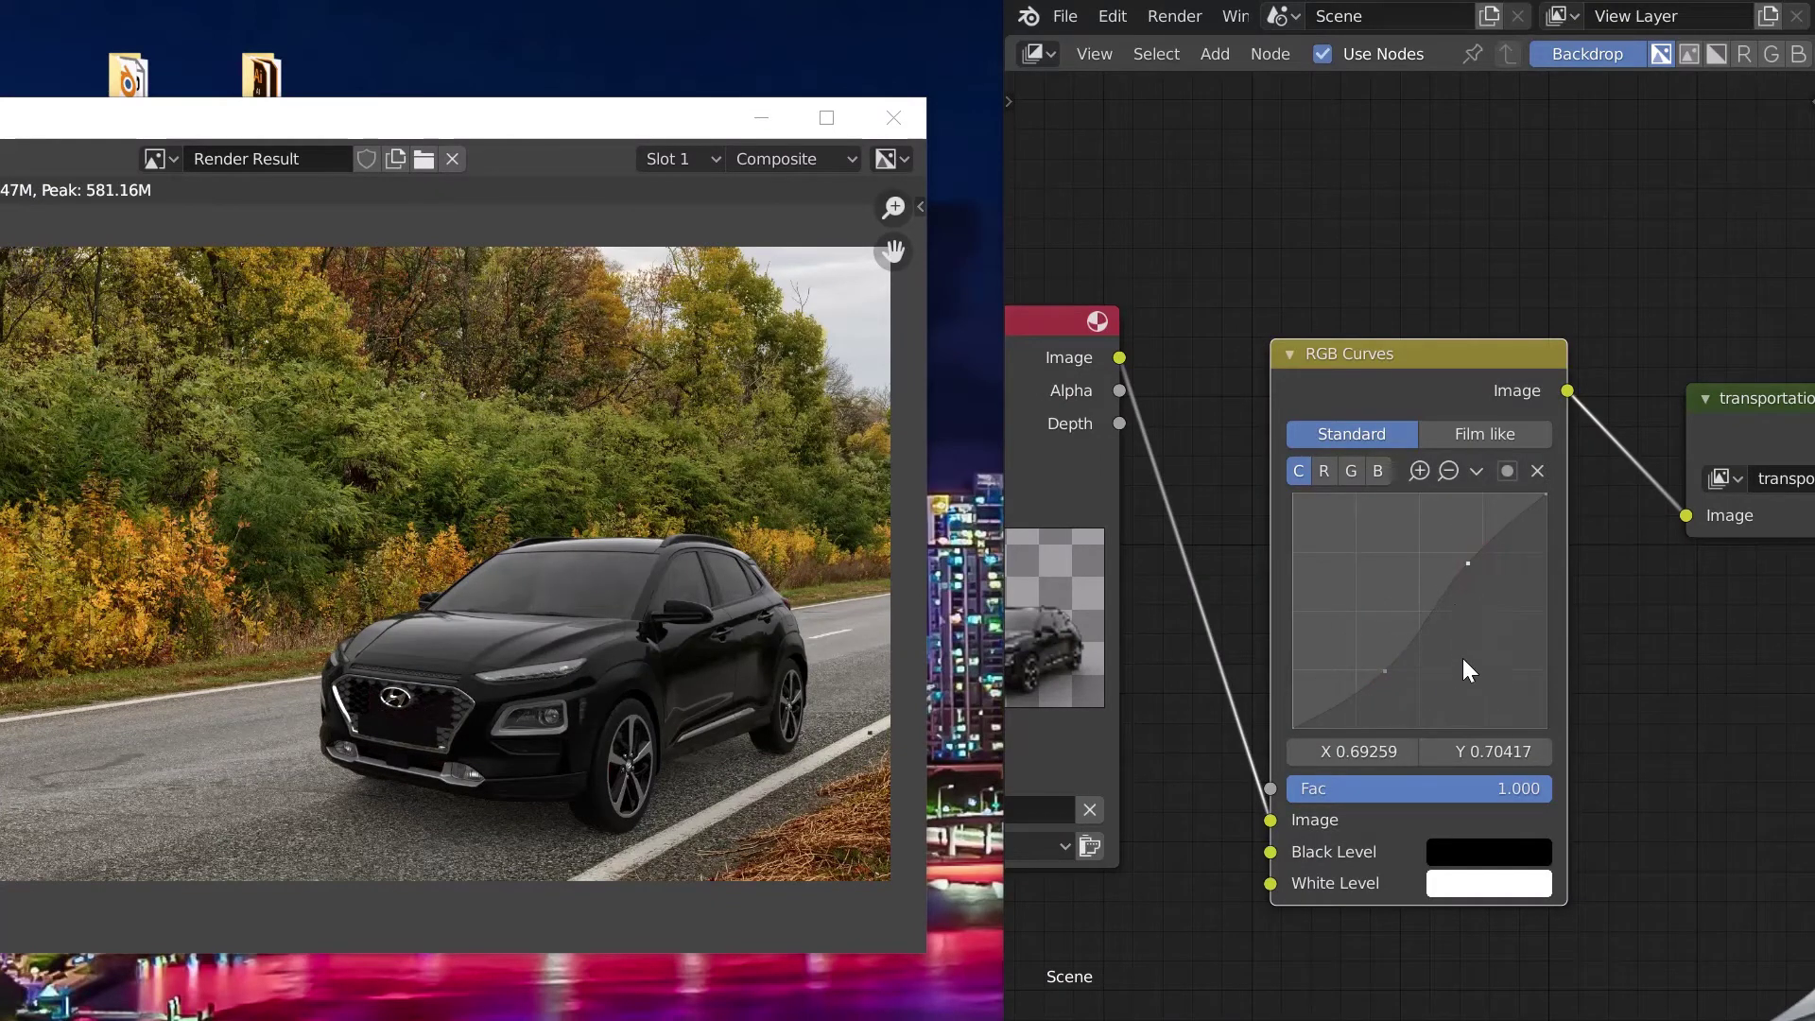
Open the transportation_backplate node group for editing
middle_click_drag(1454, 454, 1343, 451)
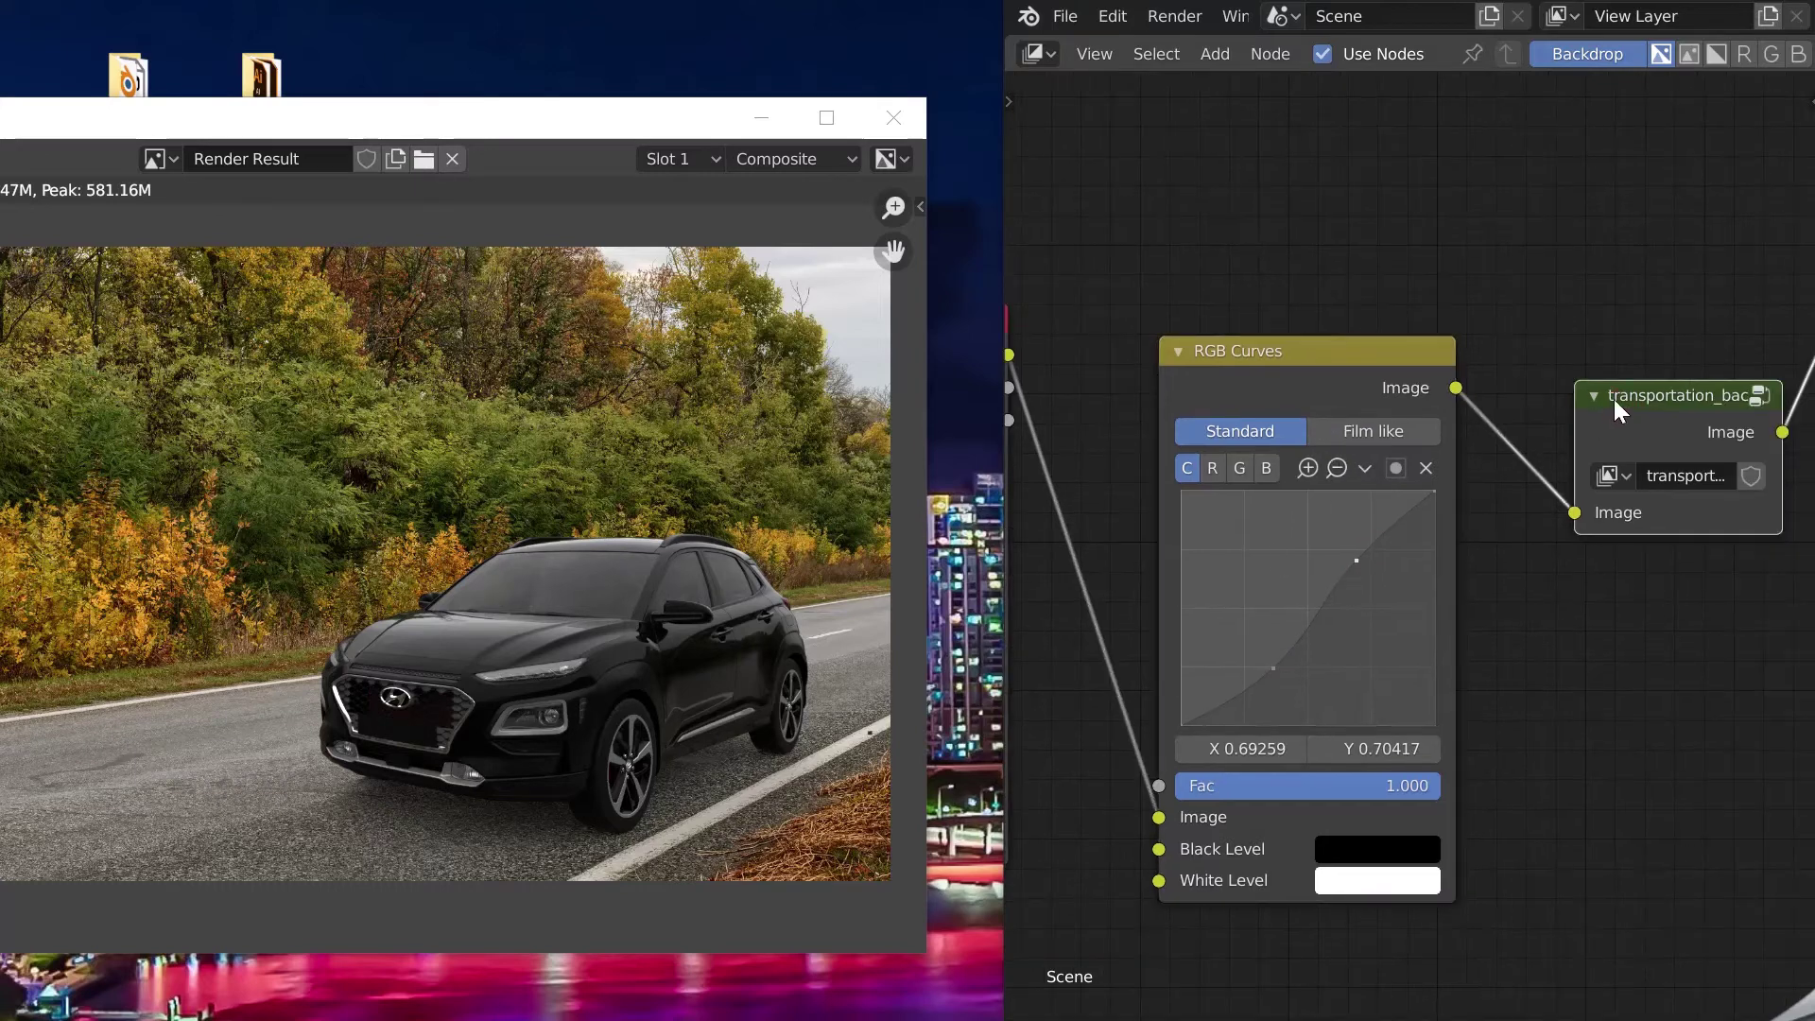
mouse_move(1613, 399)
left_mouse_down()
mouse_move(1539, 399)
mouse_move(1592, 370)
left_mouse_up()
key("Tab")
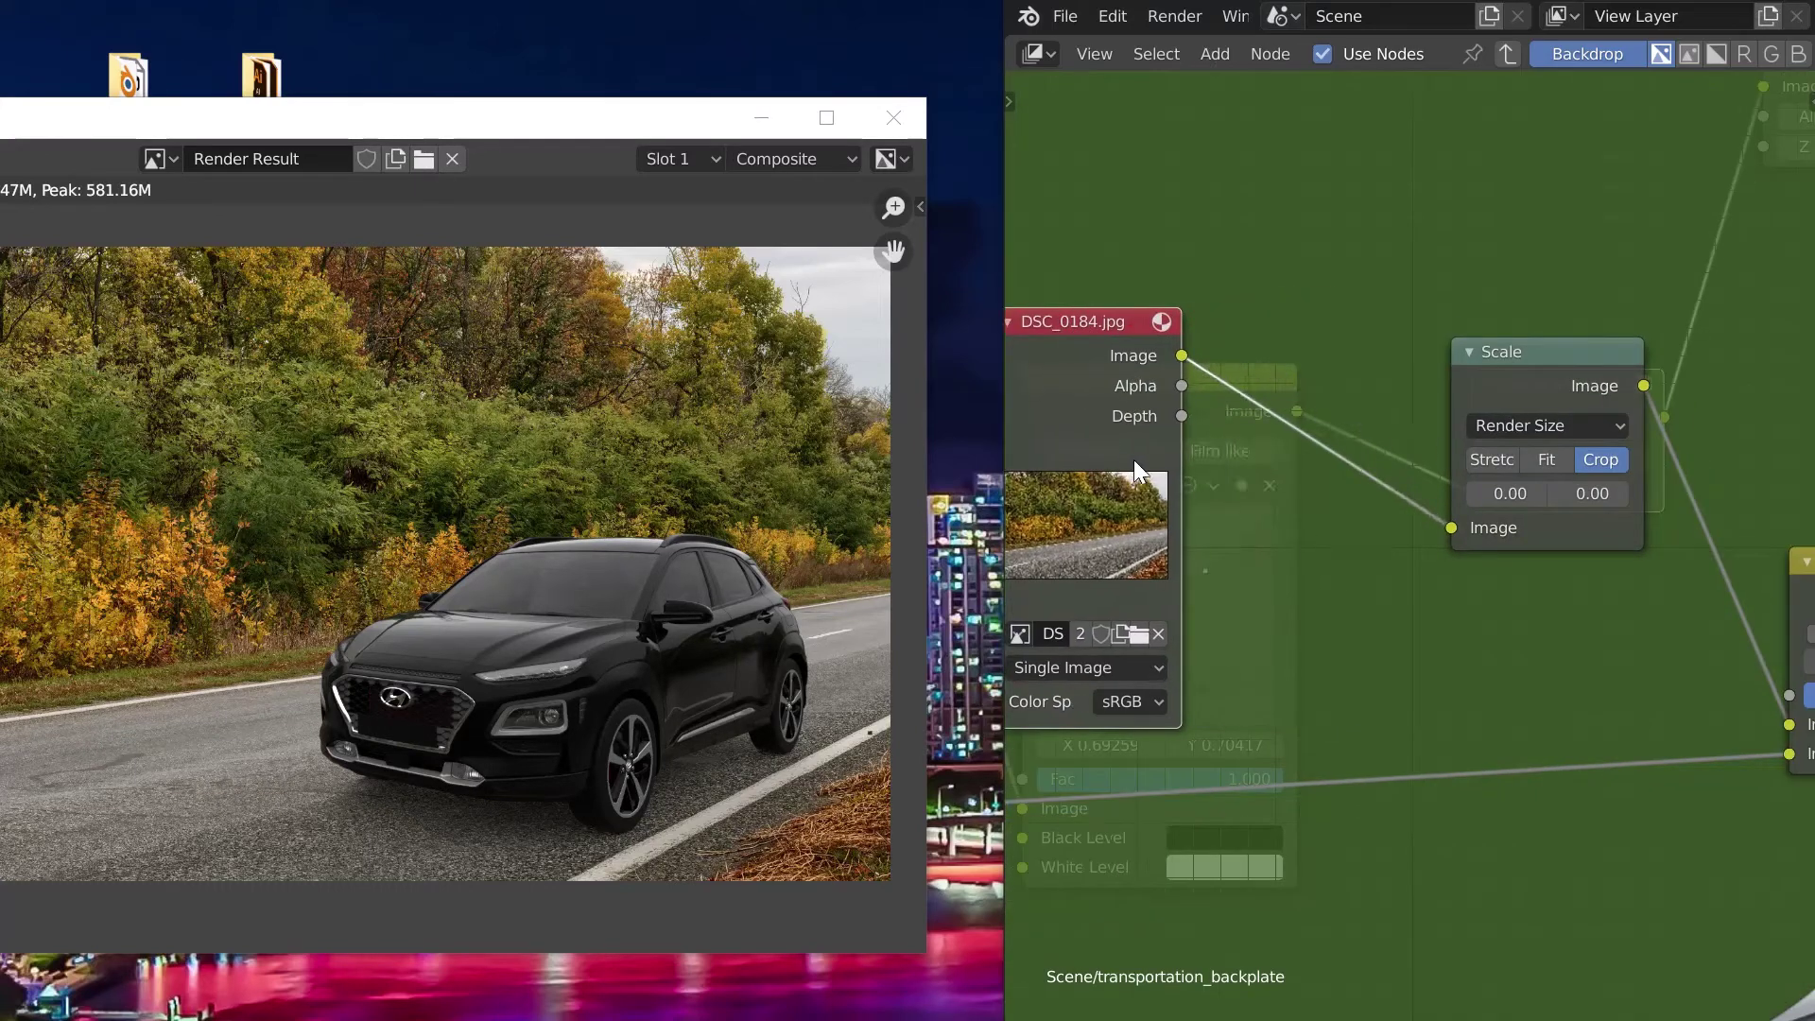
Insert an RGB Curves node between the DSC_0184.jpg image and Scale, and darken the backplate with a point at about X 0.47, Y 0.20
key("shift+a")
mouse_move(1467, 494)
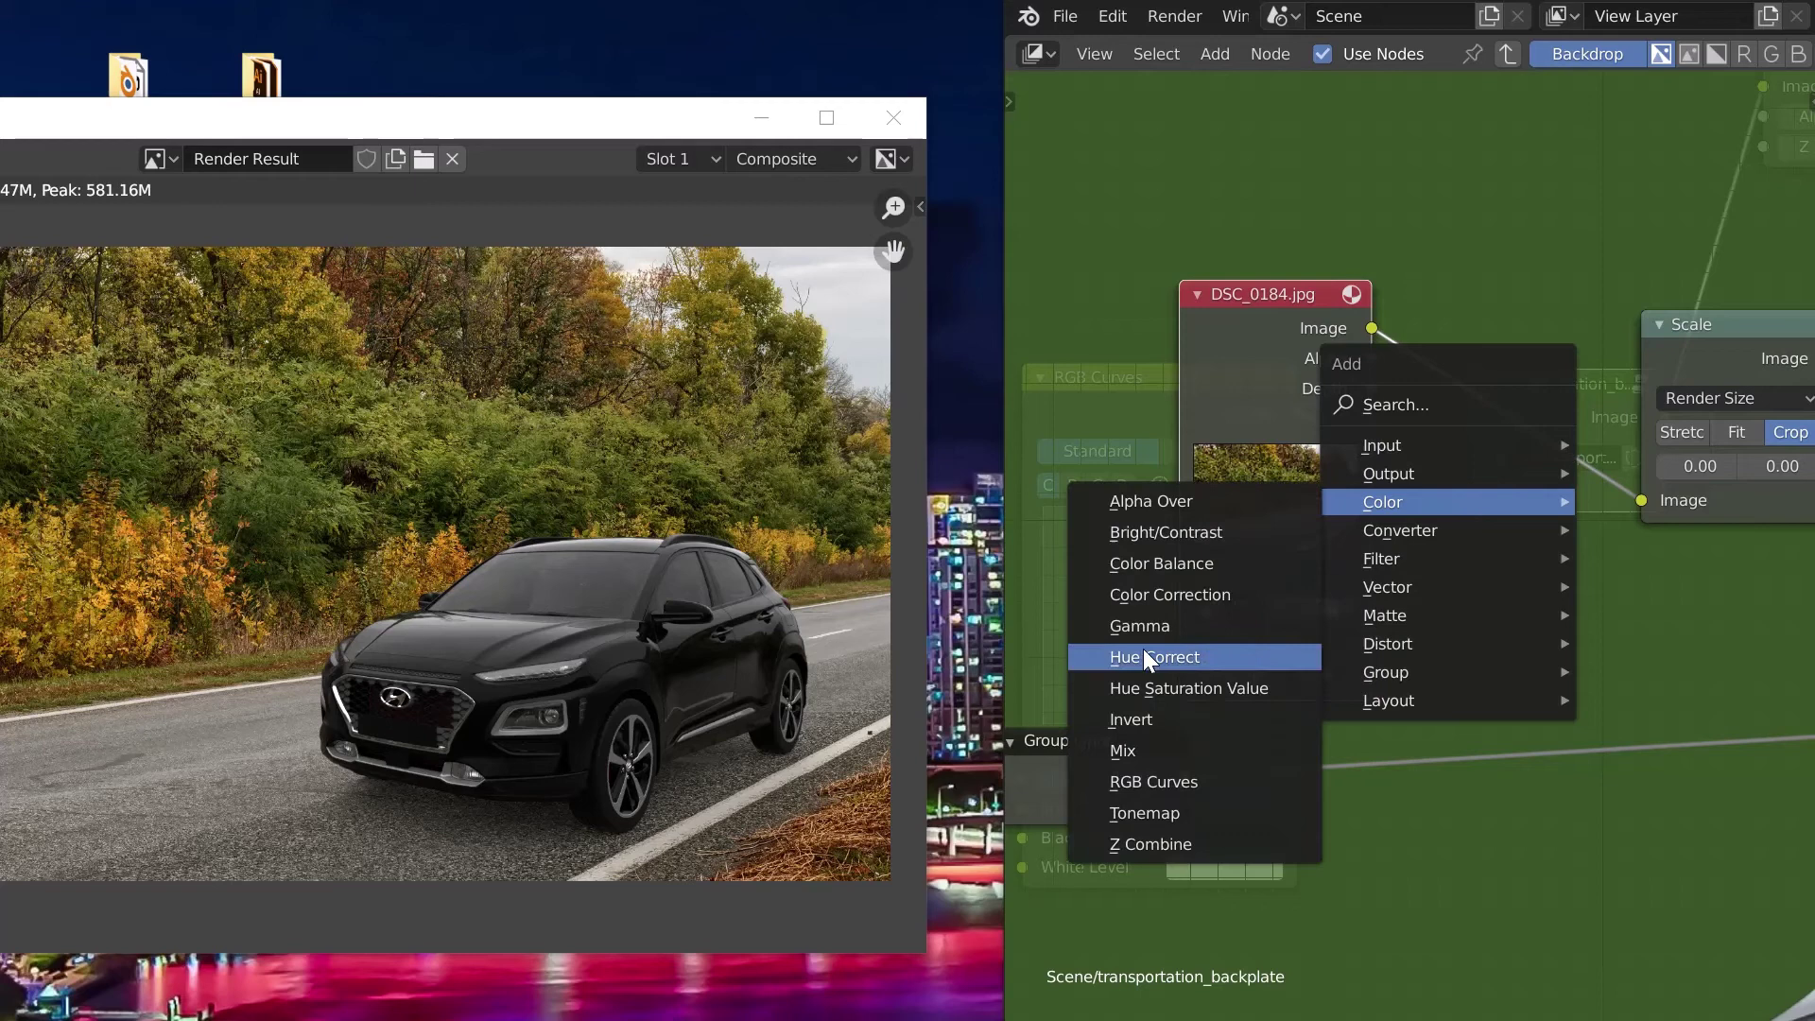
left_click(1229, 792)
left_click(1624, 474)
left_click_drag(1736, 446, 1613, 620)
middle_click_drag(1633, 607, 1303, 599)
key("shift+a")
mouse_move(1550, 574)
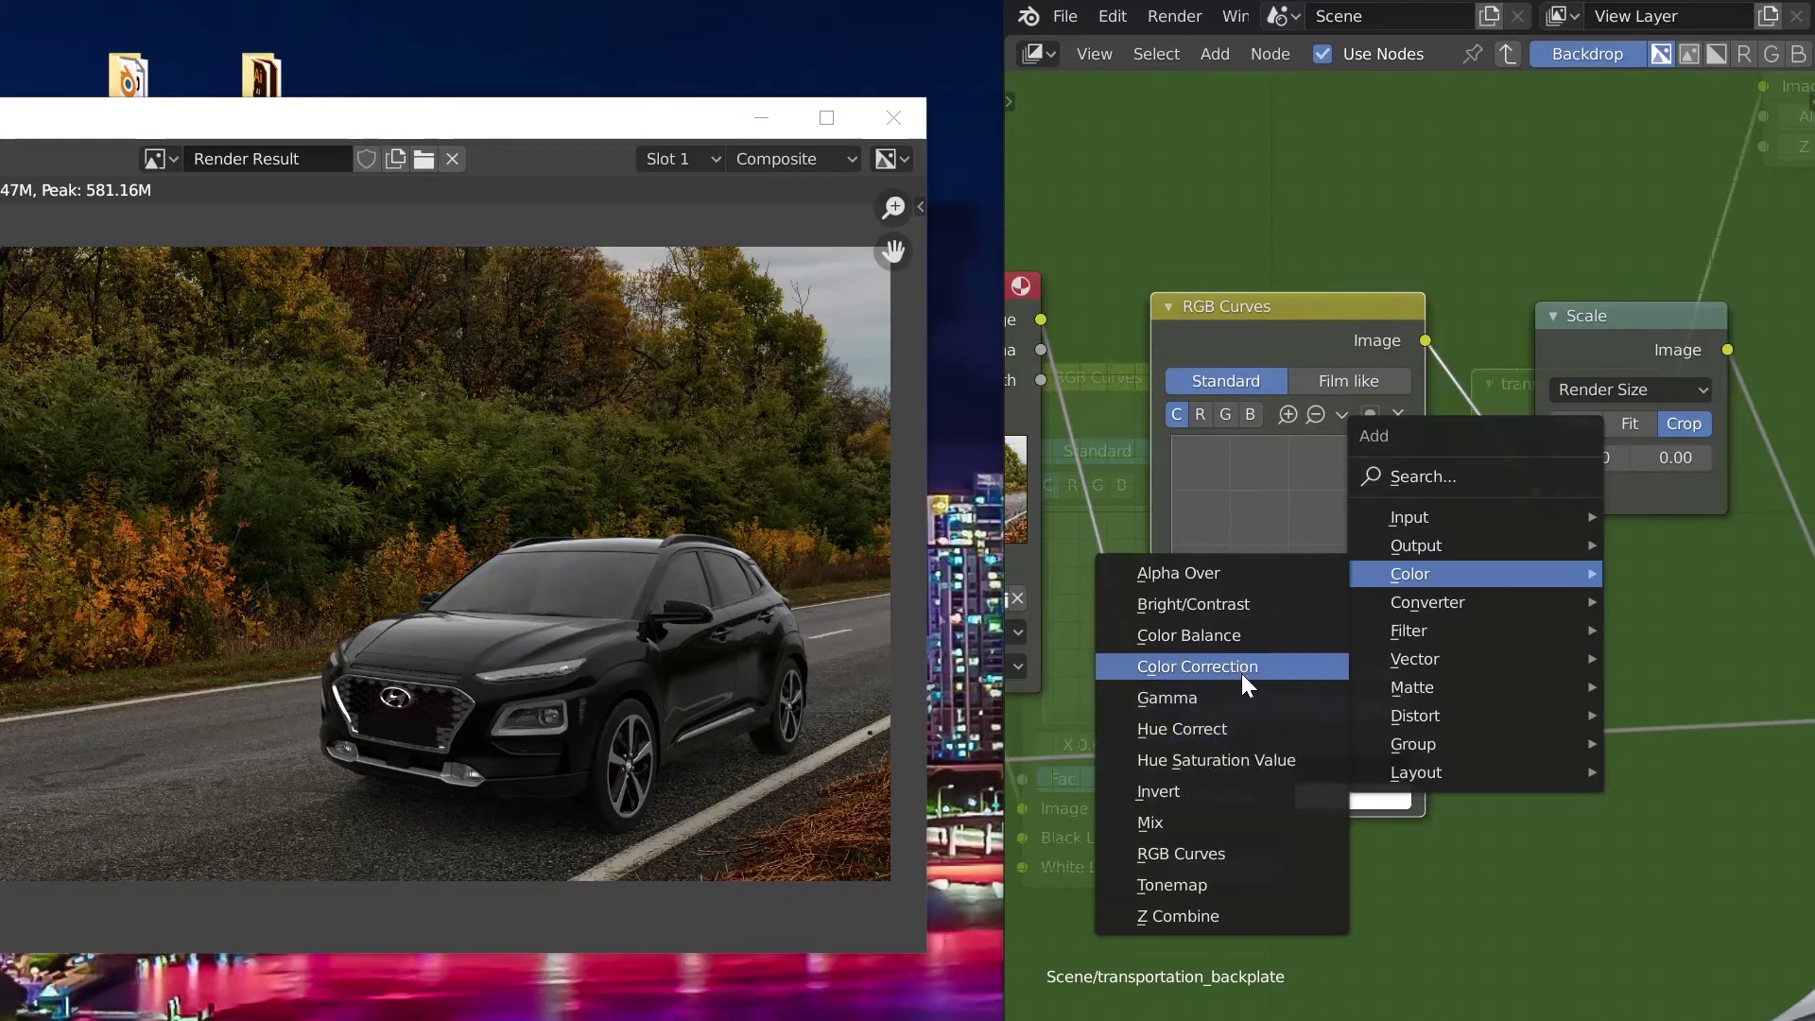
left_click(1234, 729)
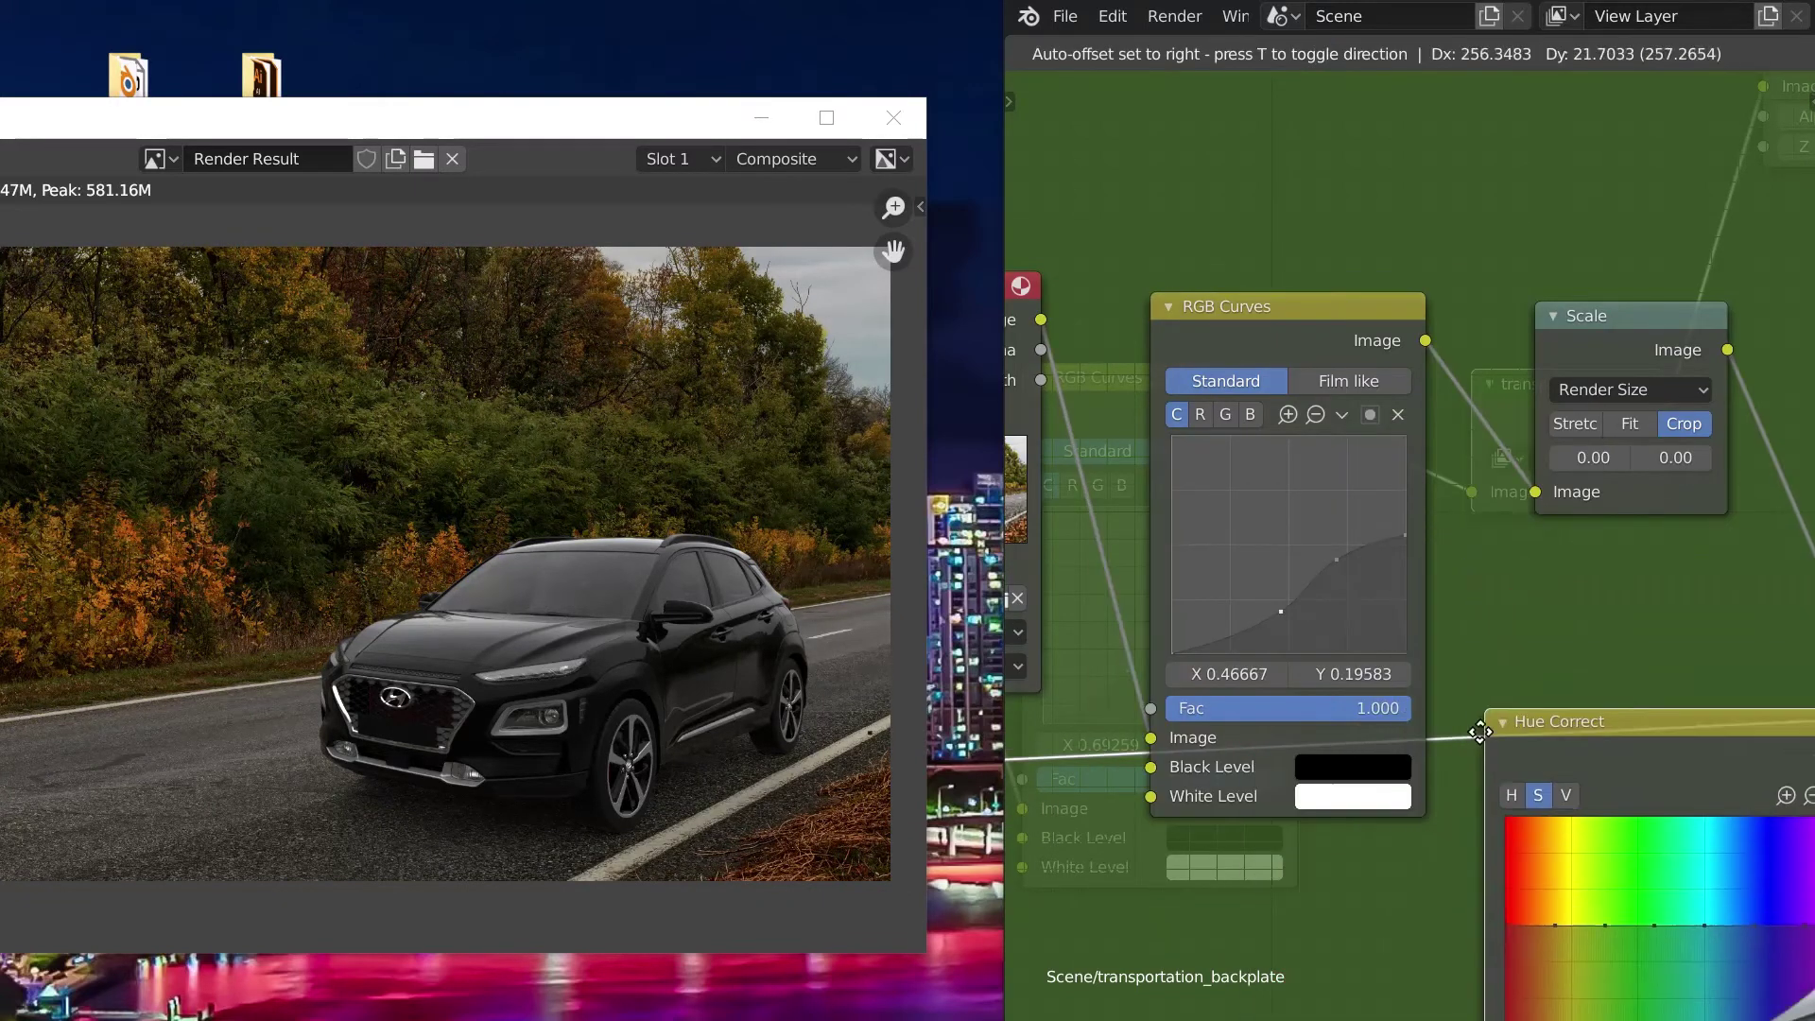
left_click(1488, 786)
key("ctrl+z")
Insert a Hue Saturation Value node between the group's RGB Curves and Scale nodes, and set its saturation to 0.8
key("shift+a")
mouse_move(1488, 787)
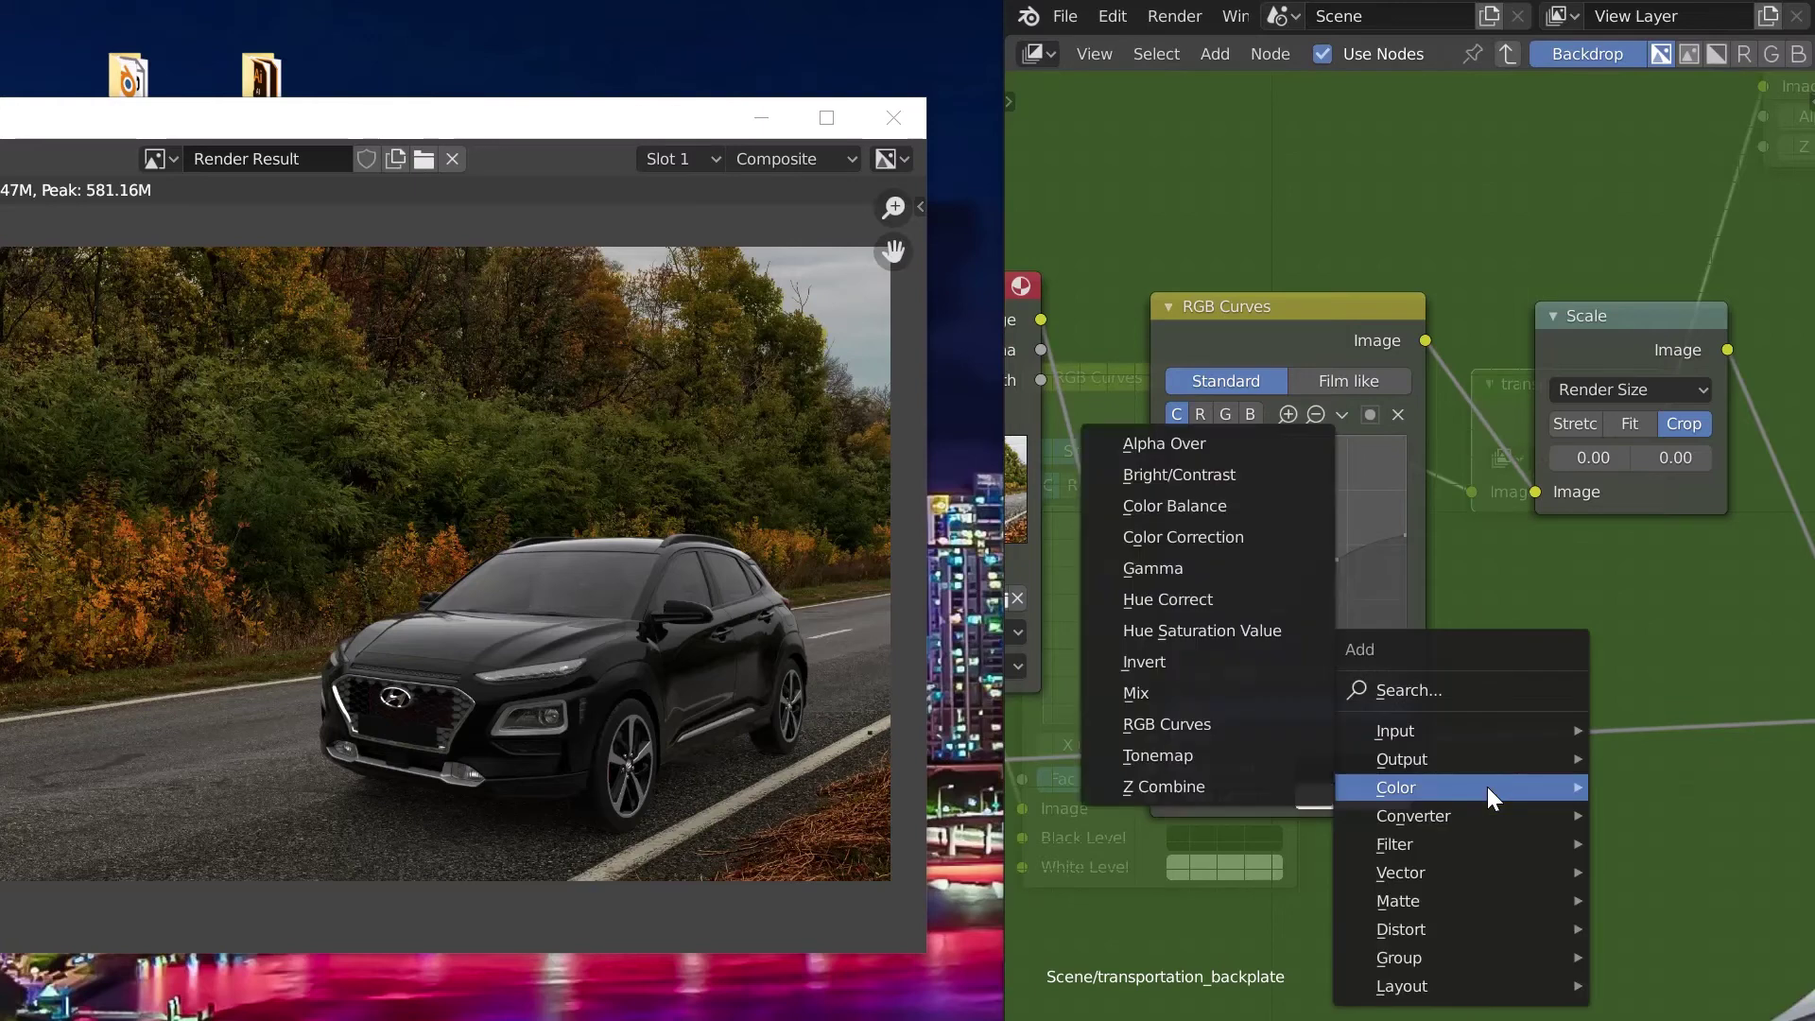
left_click(1244, 630)
left_click(1533, 362)
double_click(1643, 499)
type("0.8")
key("Return")
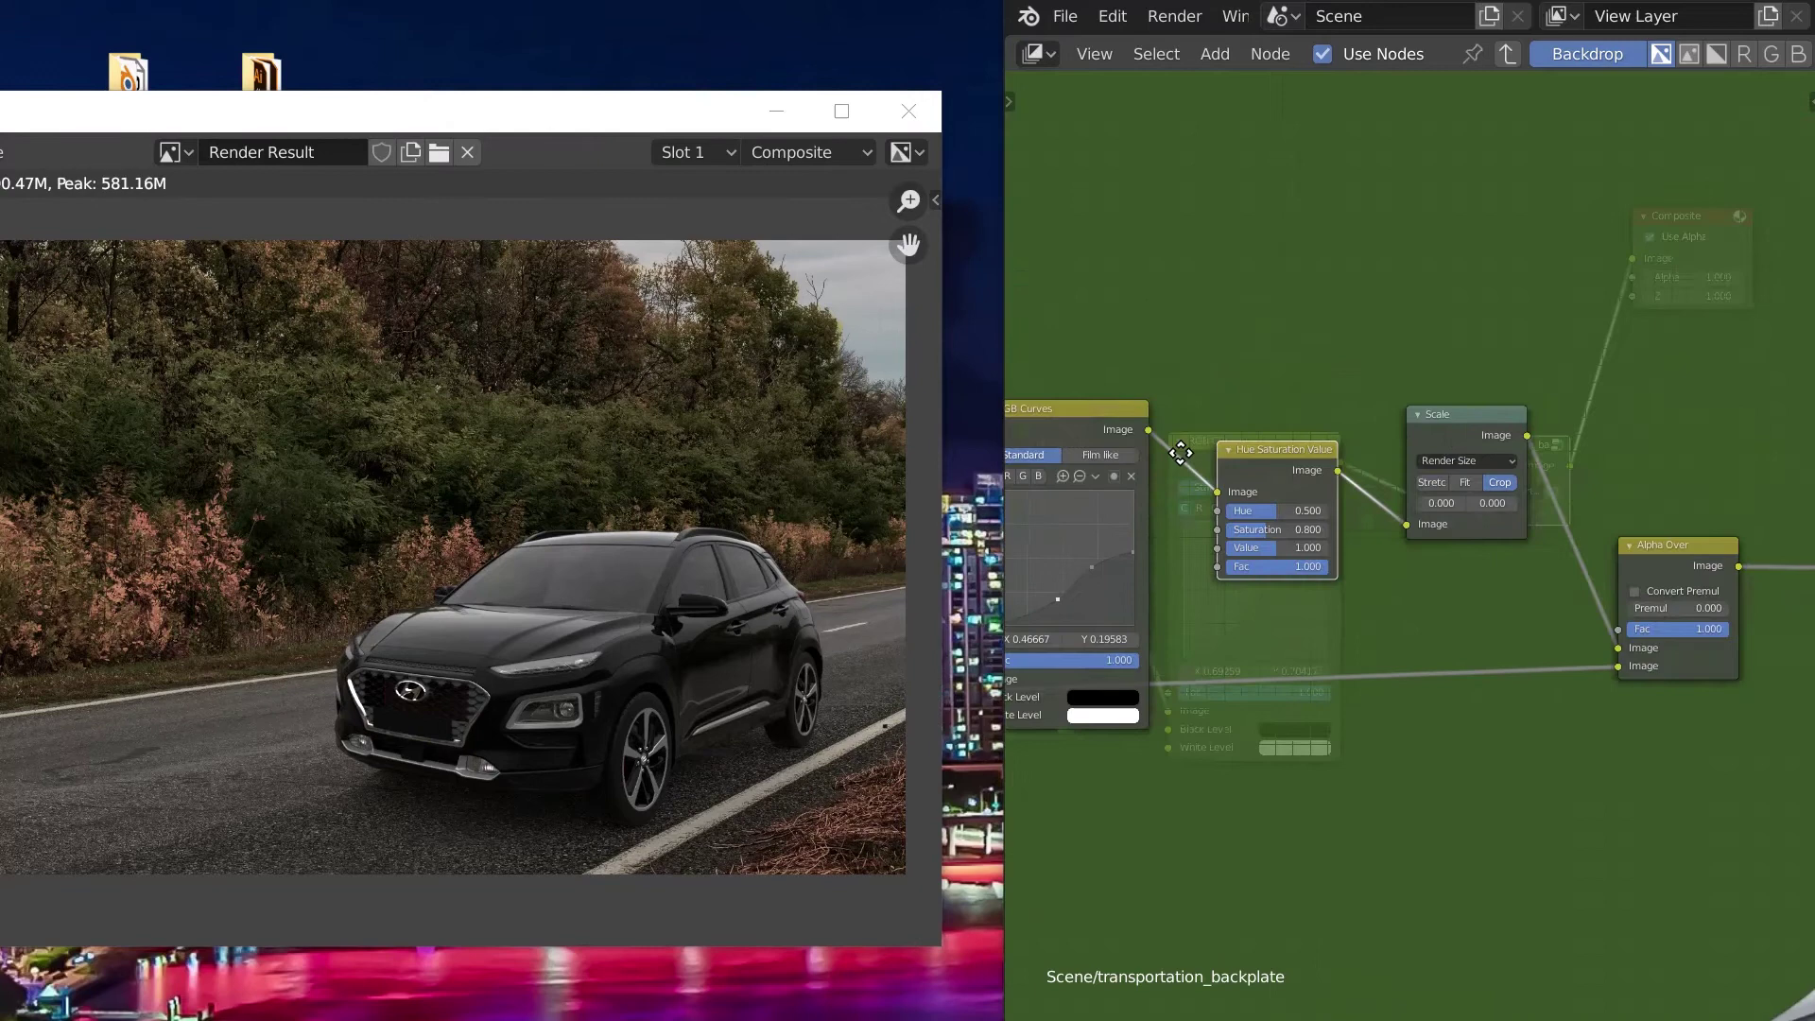
Leave the transportation_backplate group and move the Composite node farther away from it to make room for another node
middle_click_drag(1181, 453, 888, 440)
left_click_drag(1636, 544, 1810, 545)
key("Tab")
middle_click_drag(1428, 567, 1114, 562)
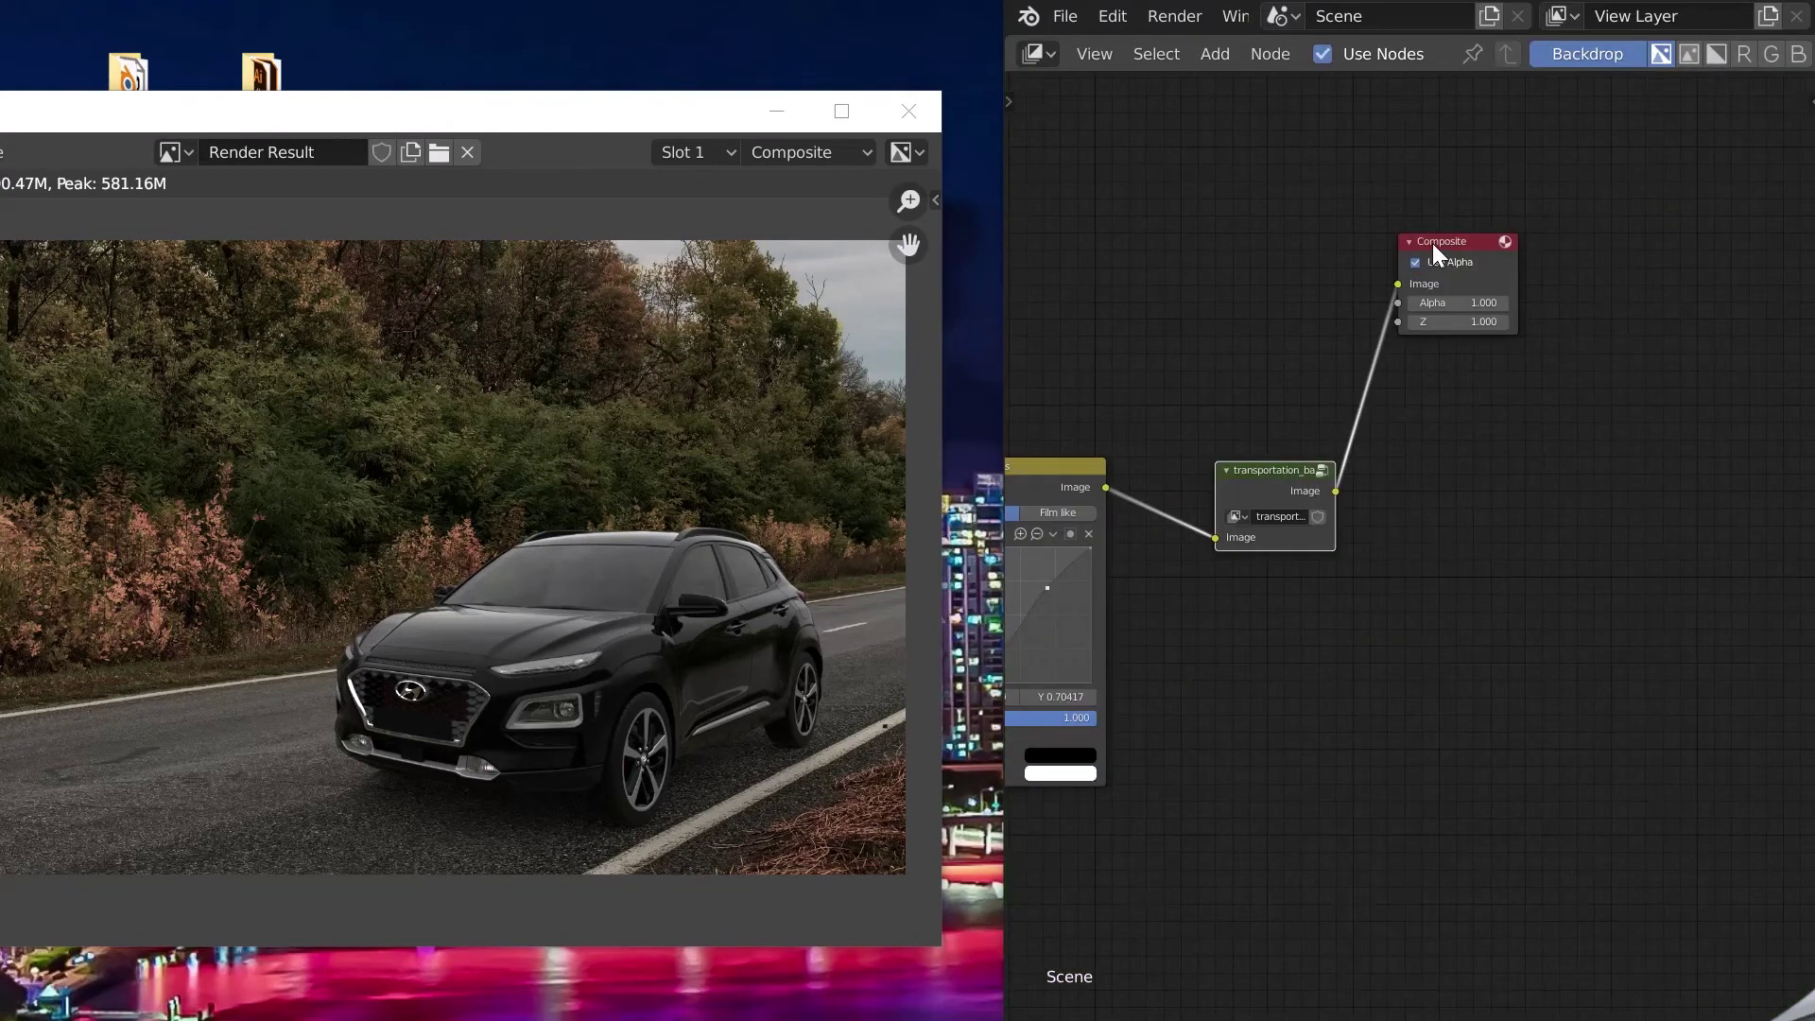
left_click_drag(1433, 244, 1678, 312)
Insert a Color Balance node before Composite, tint lift and gain pale cyan and gamma pale pink, and bring the whole render window into view
scroll(1443, 367, "up", 3)
key("shift+a")
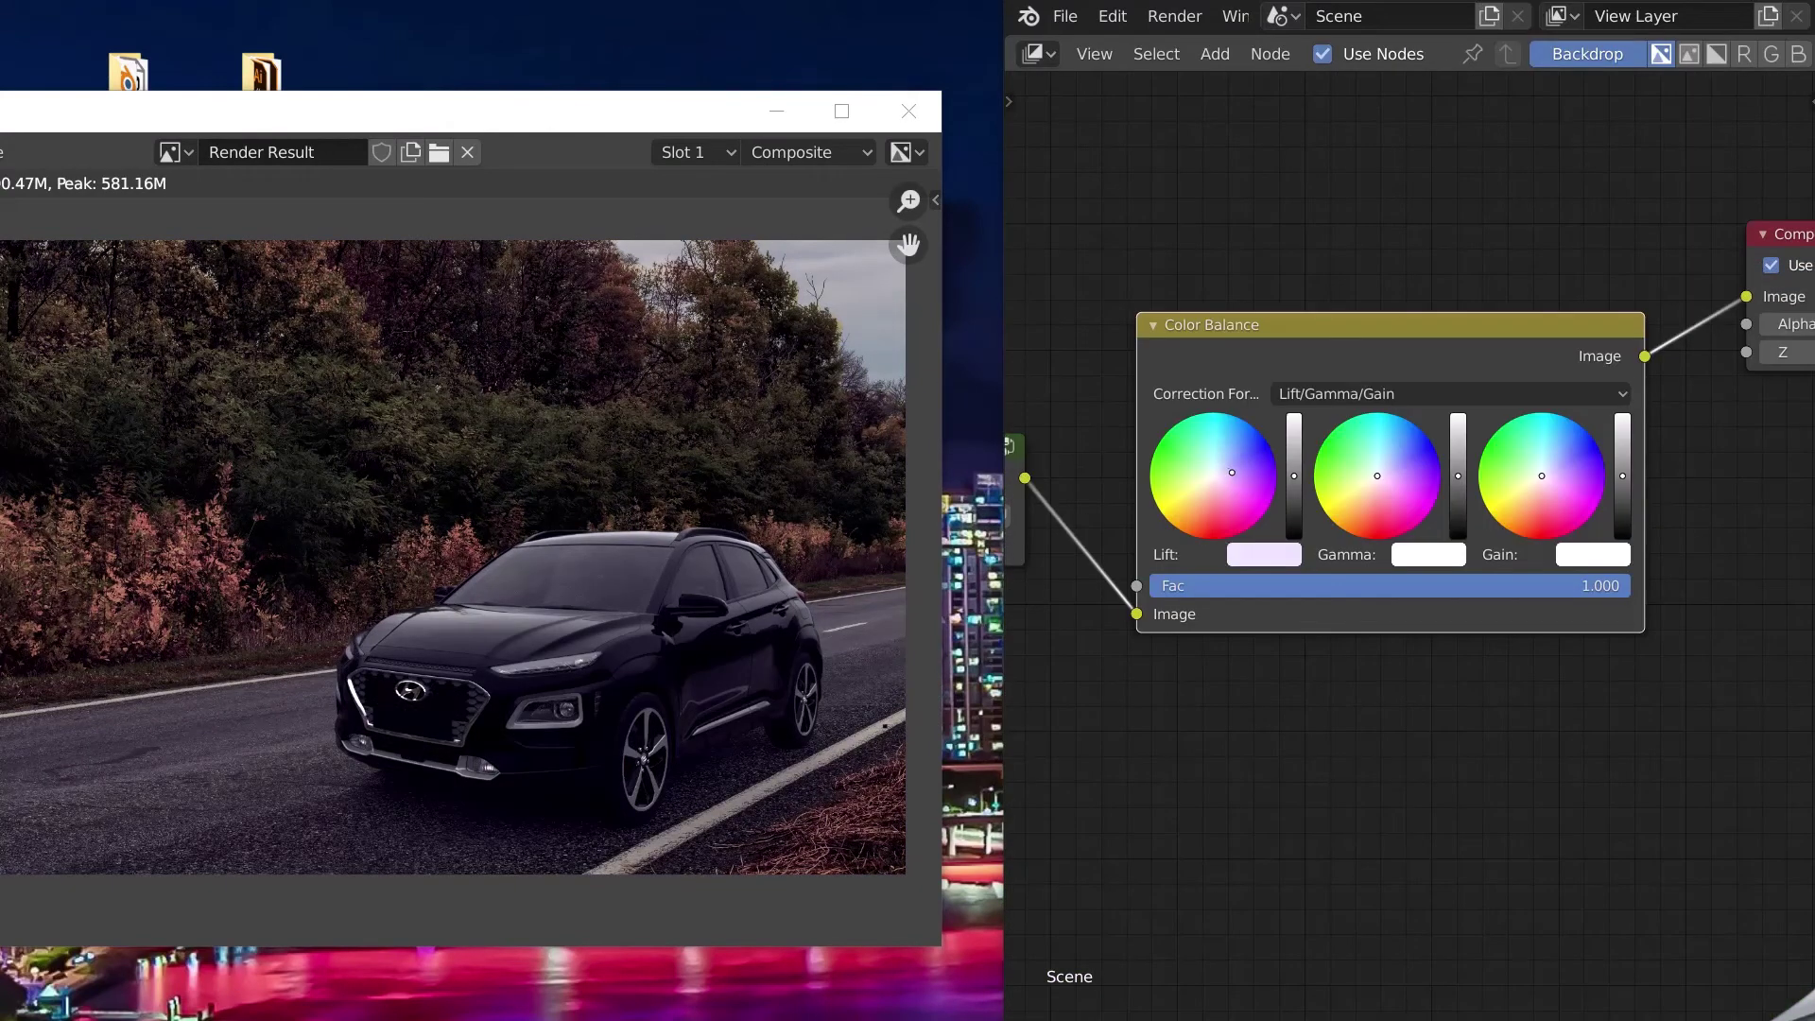
left_click_drag(1217, 475, 1210, 462)
left_click_drag(1360, 463, 1378, 496)
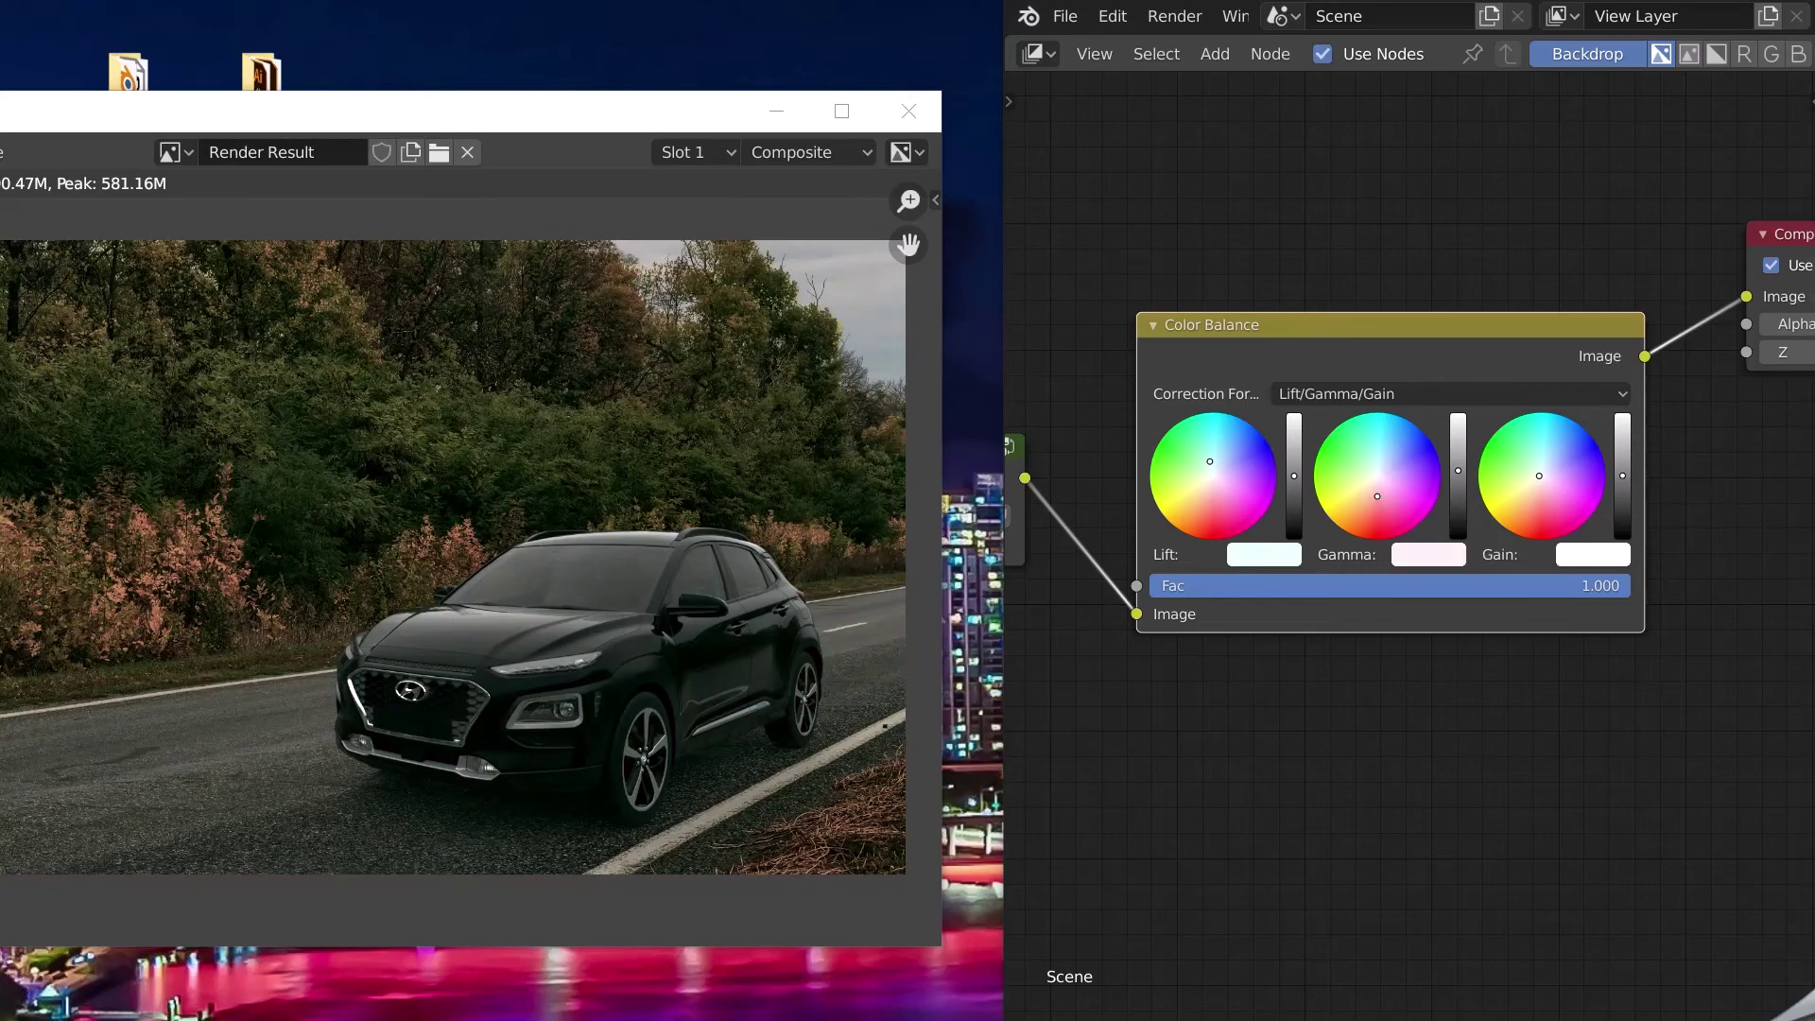
left_click_drag(1539, 475, 1534, 464)
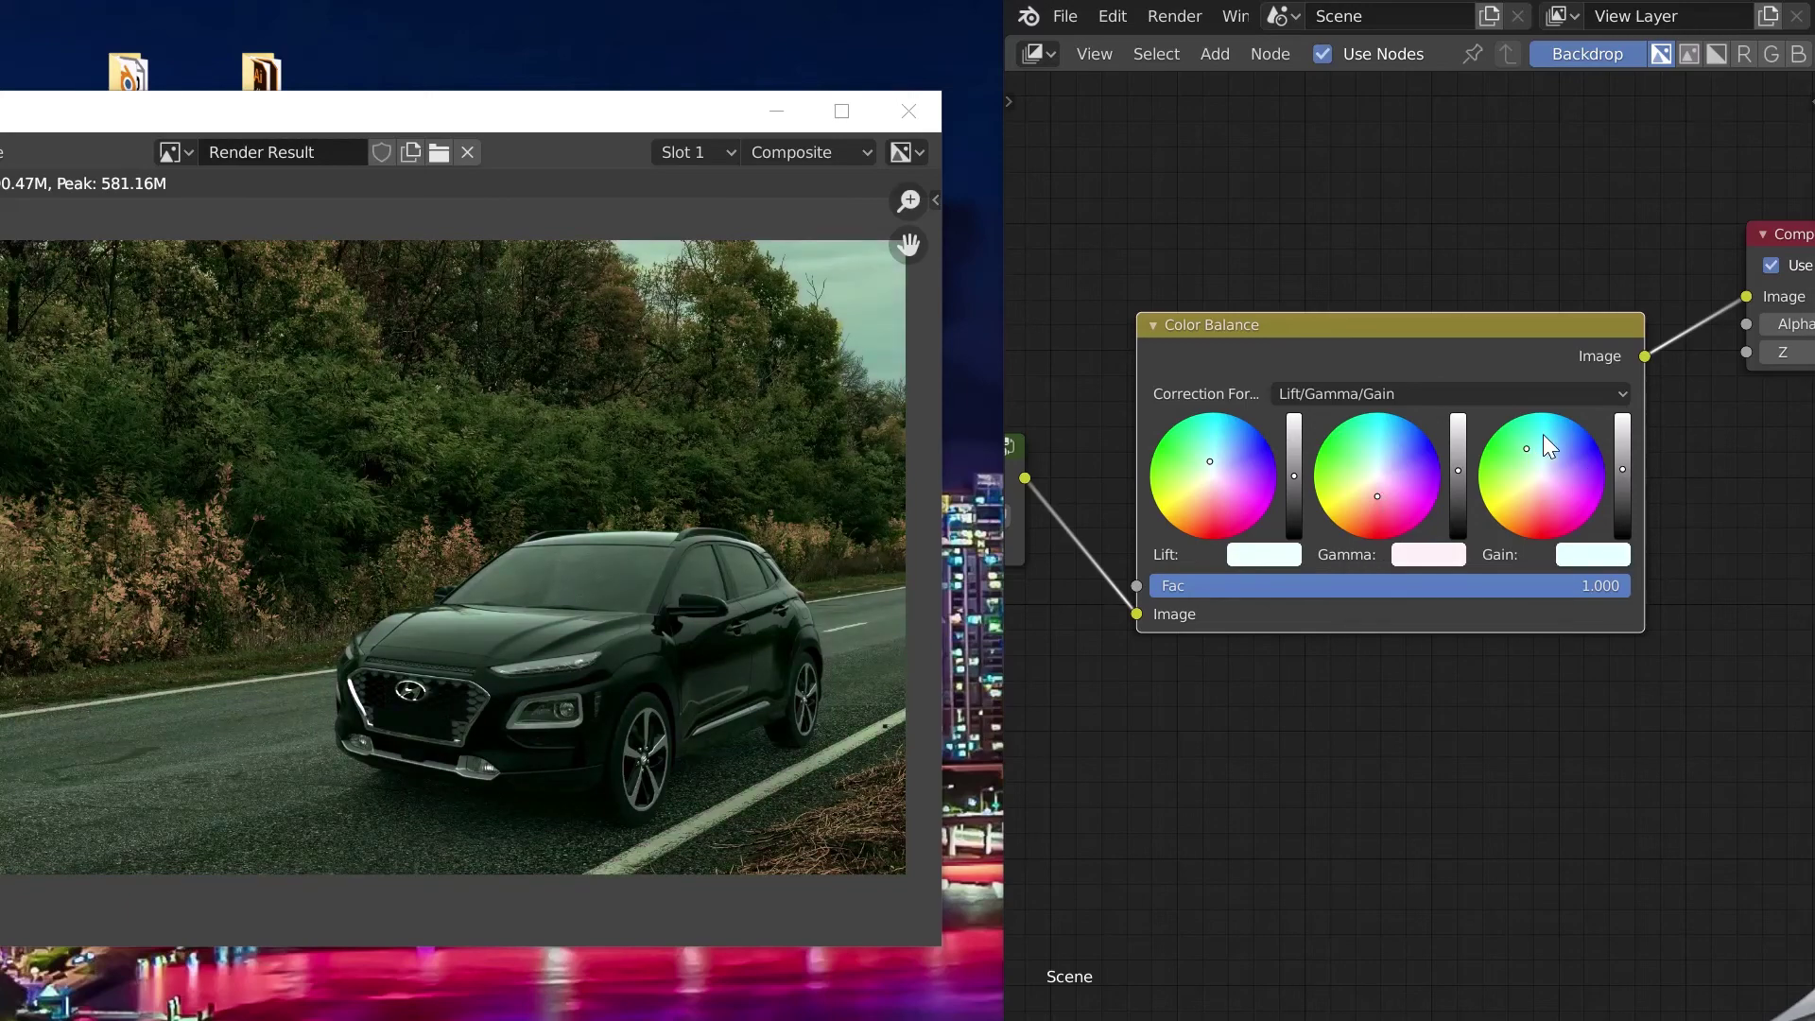
left_click_drag(490, 117, 946, 91)
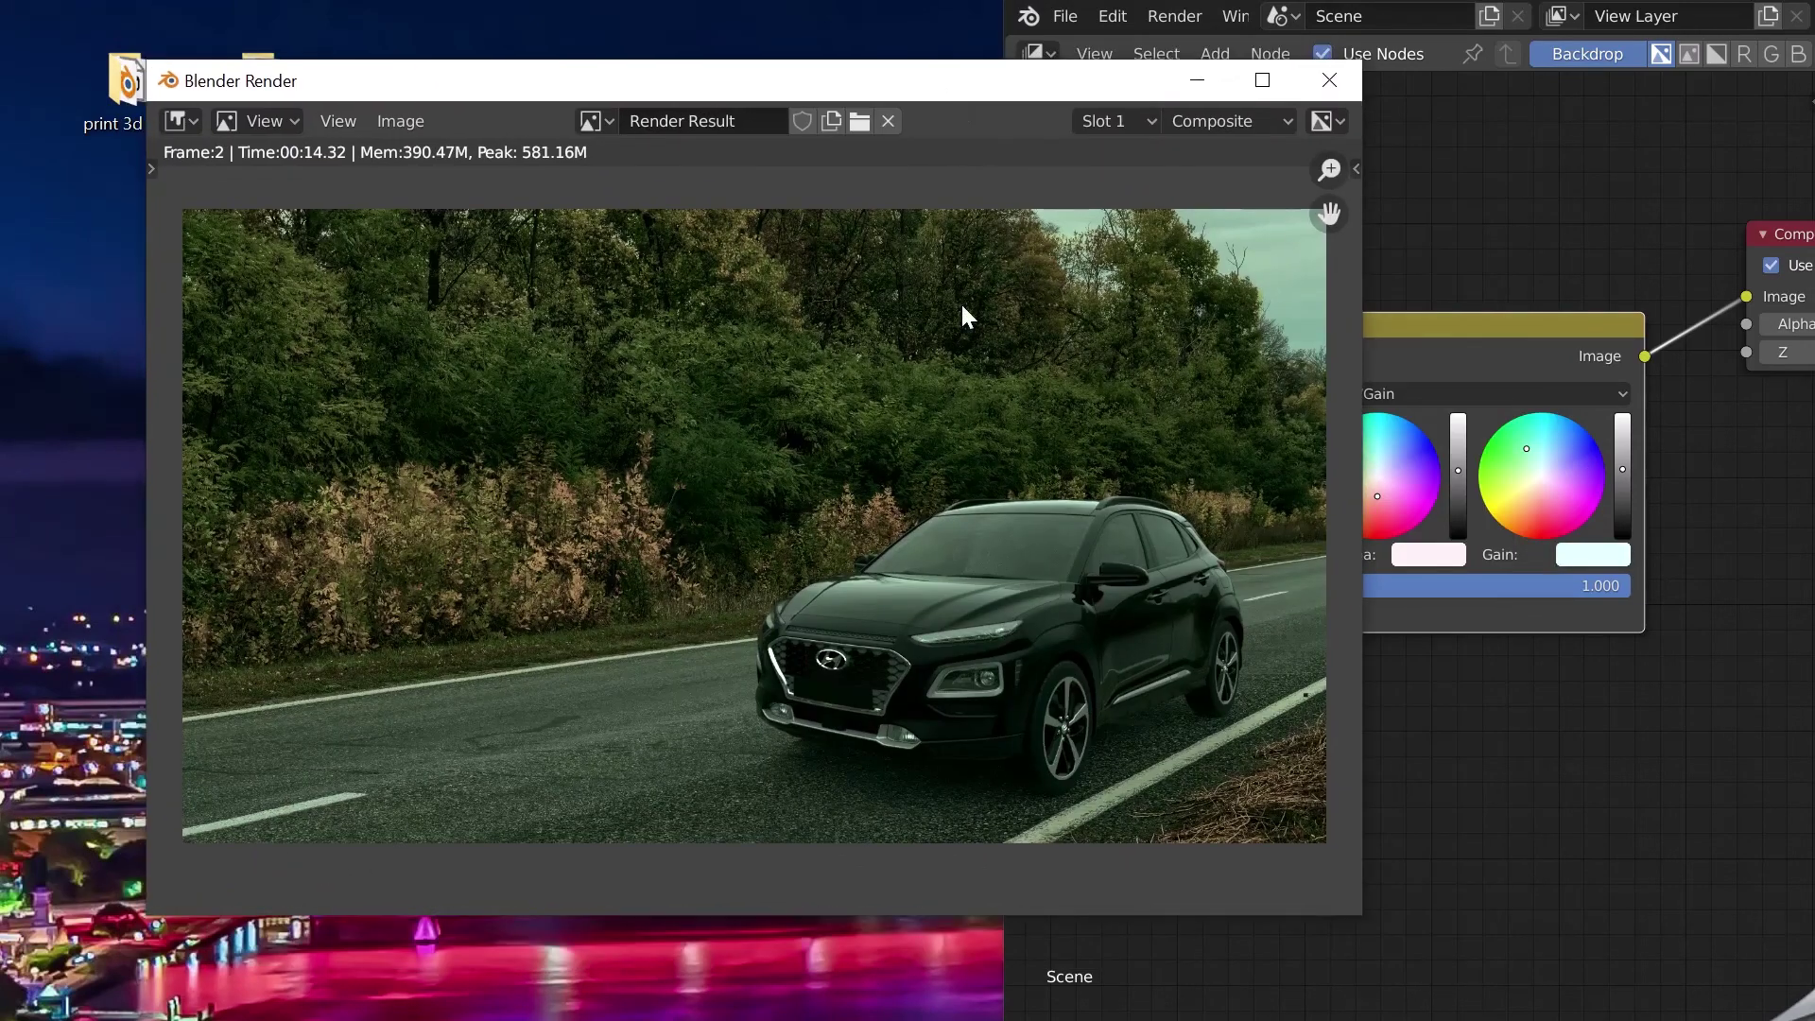